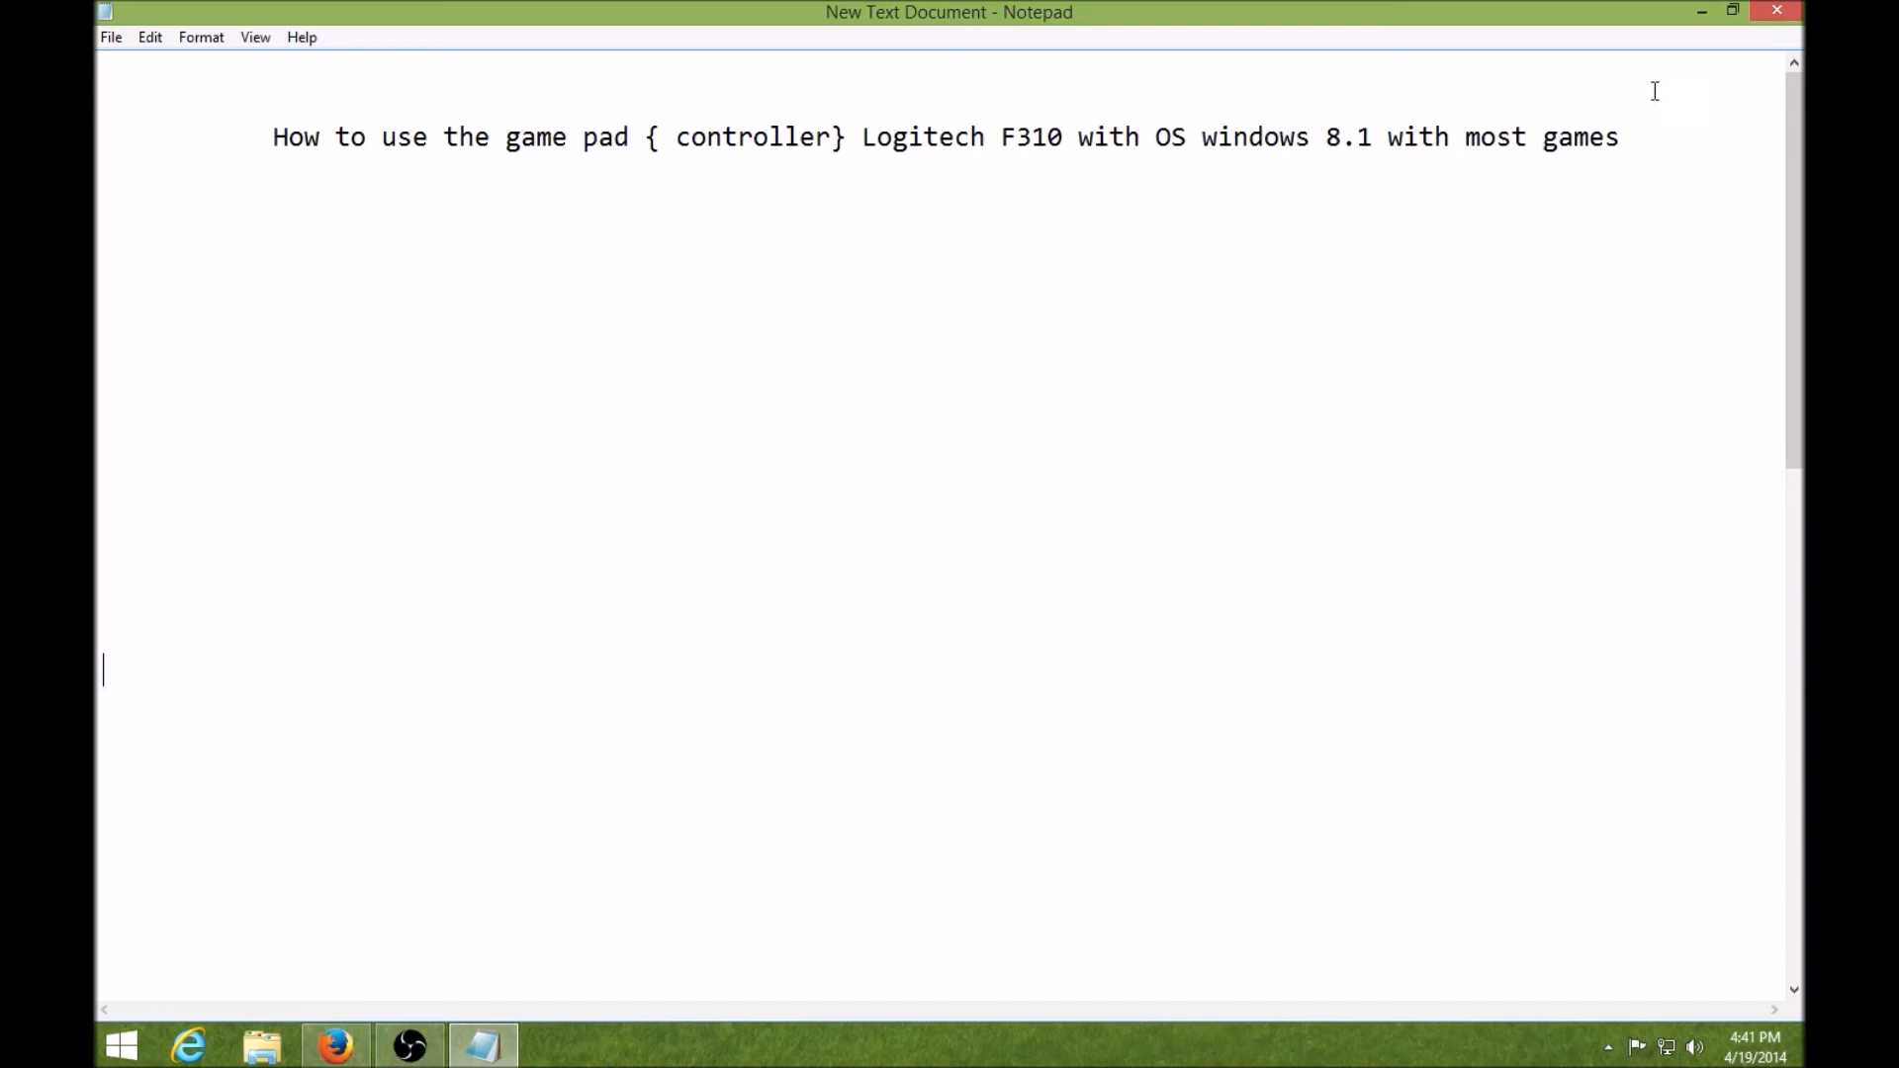
- Launch Xpadder from its desktop shortcut and place its window over the Notepad document
click(1713, 10)
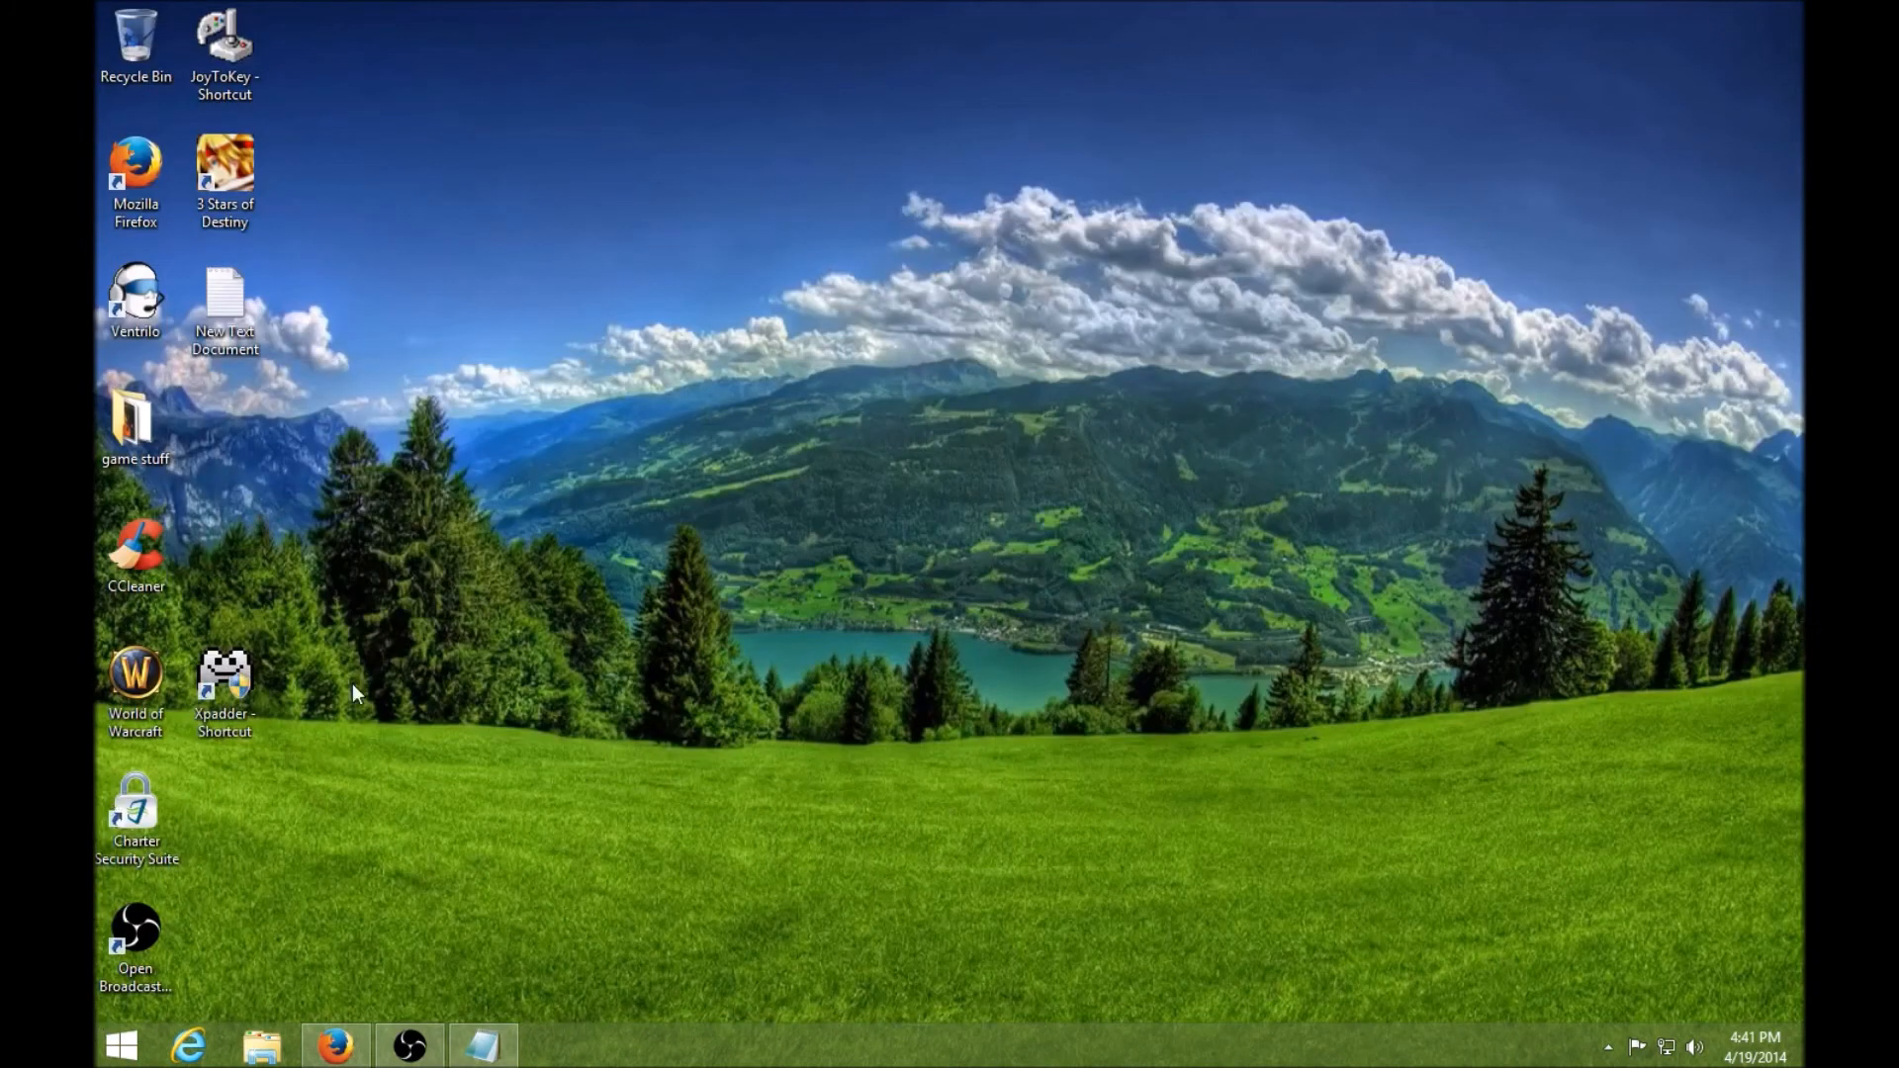
double_click(224, 677)
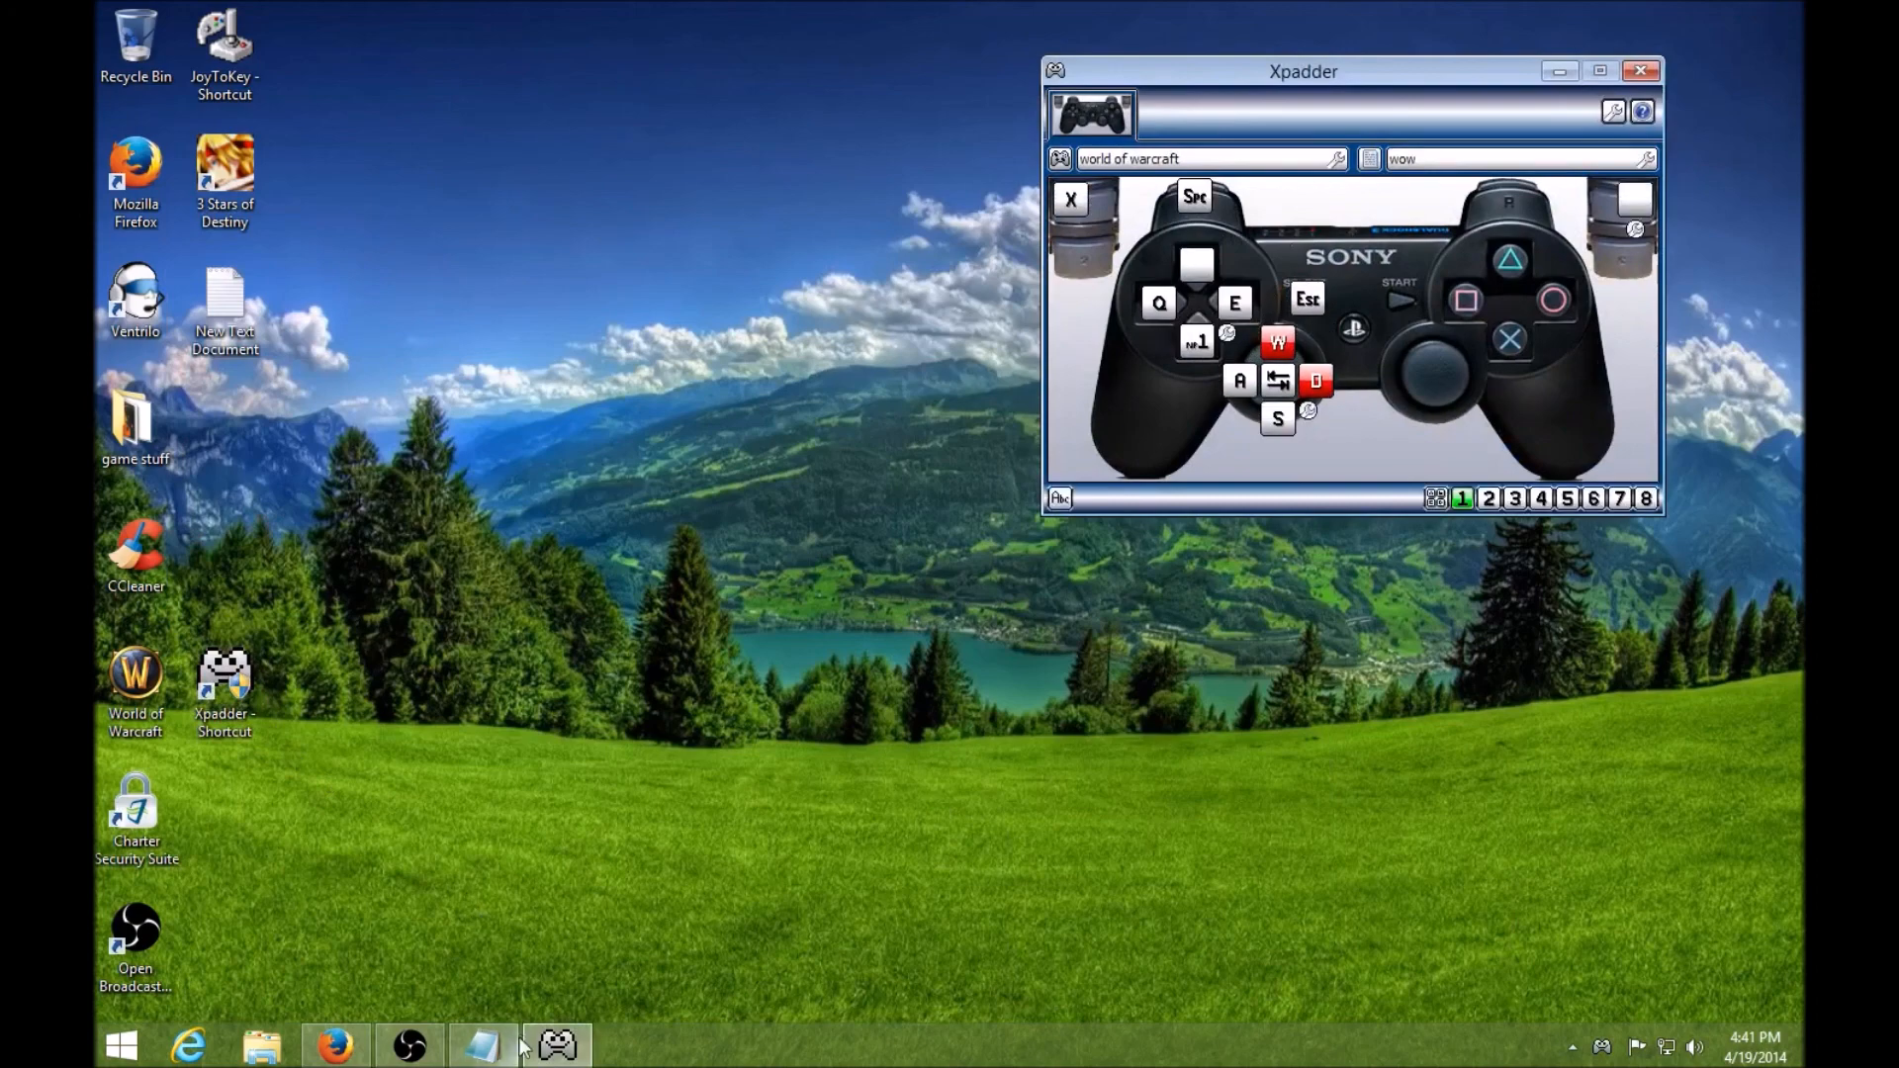
click(501, 1058)
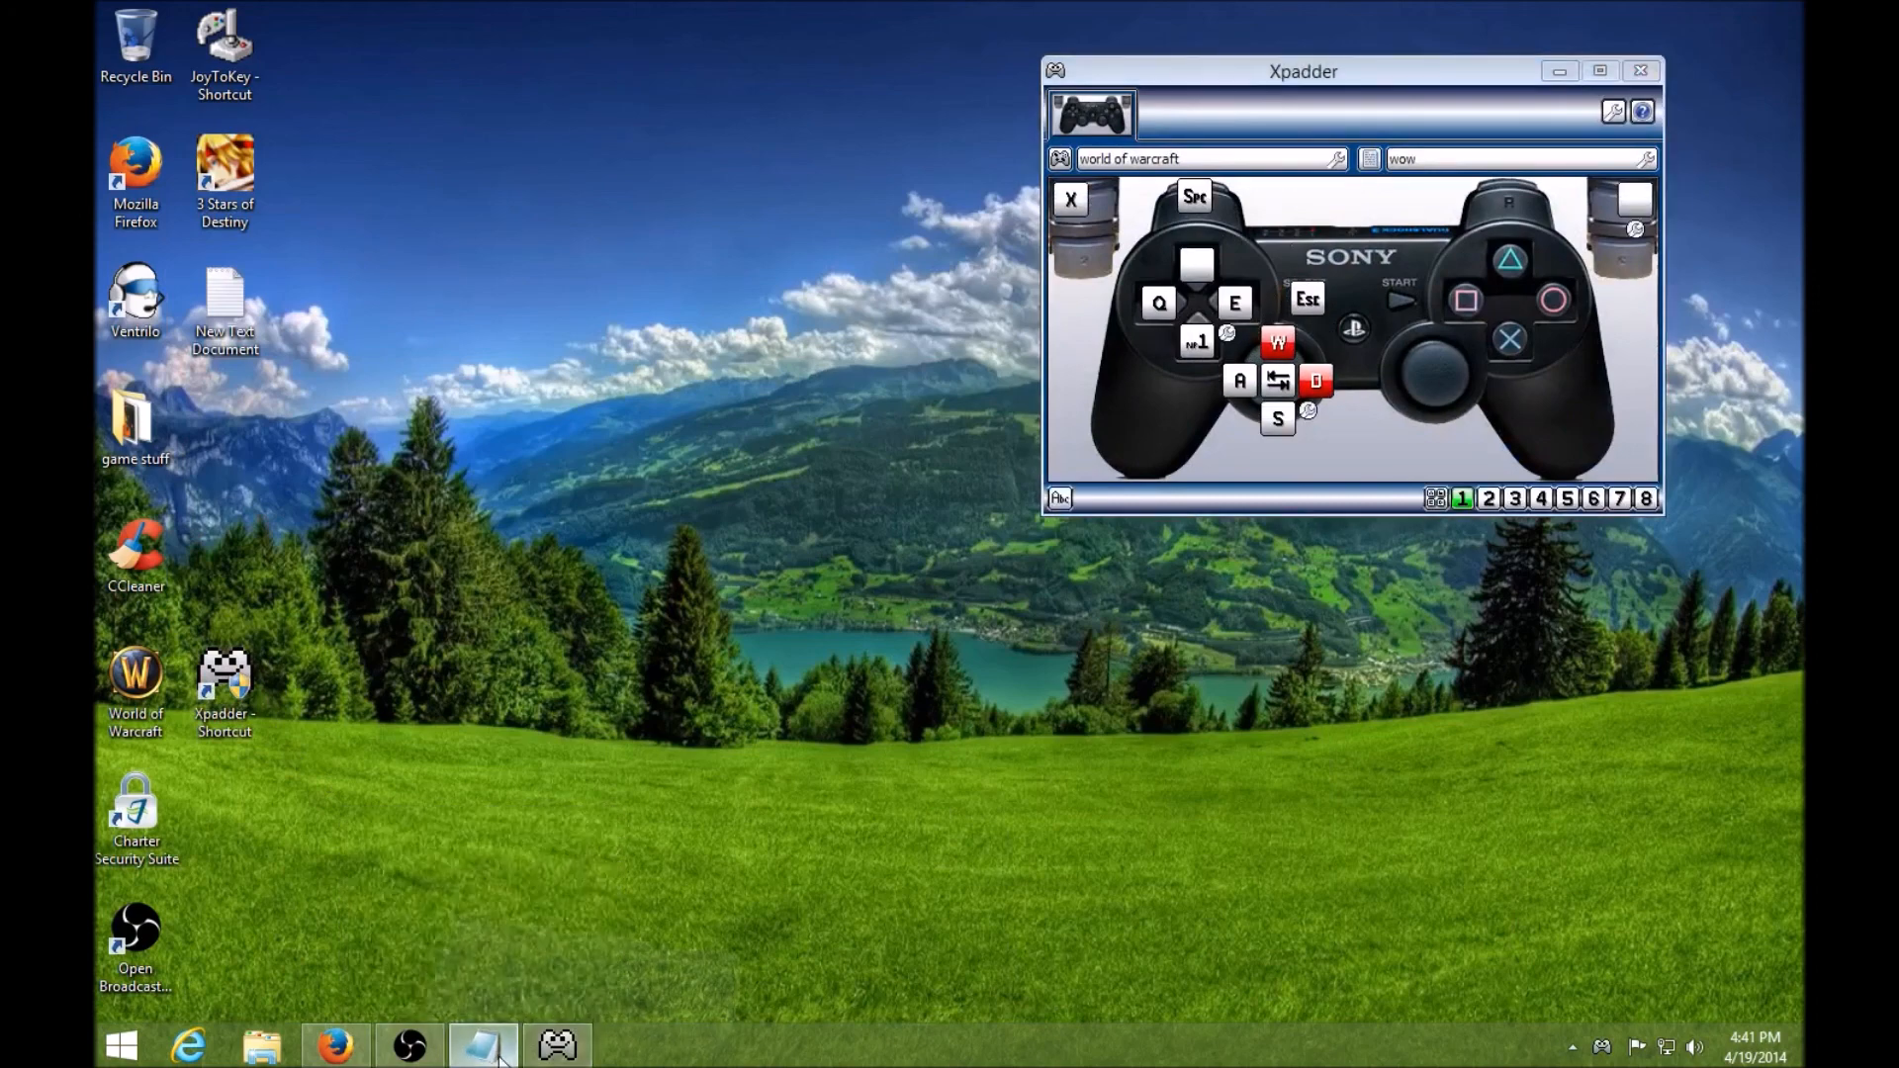
click(574, 1060)
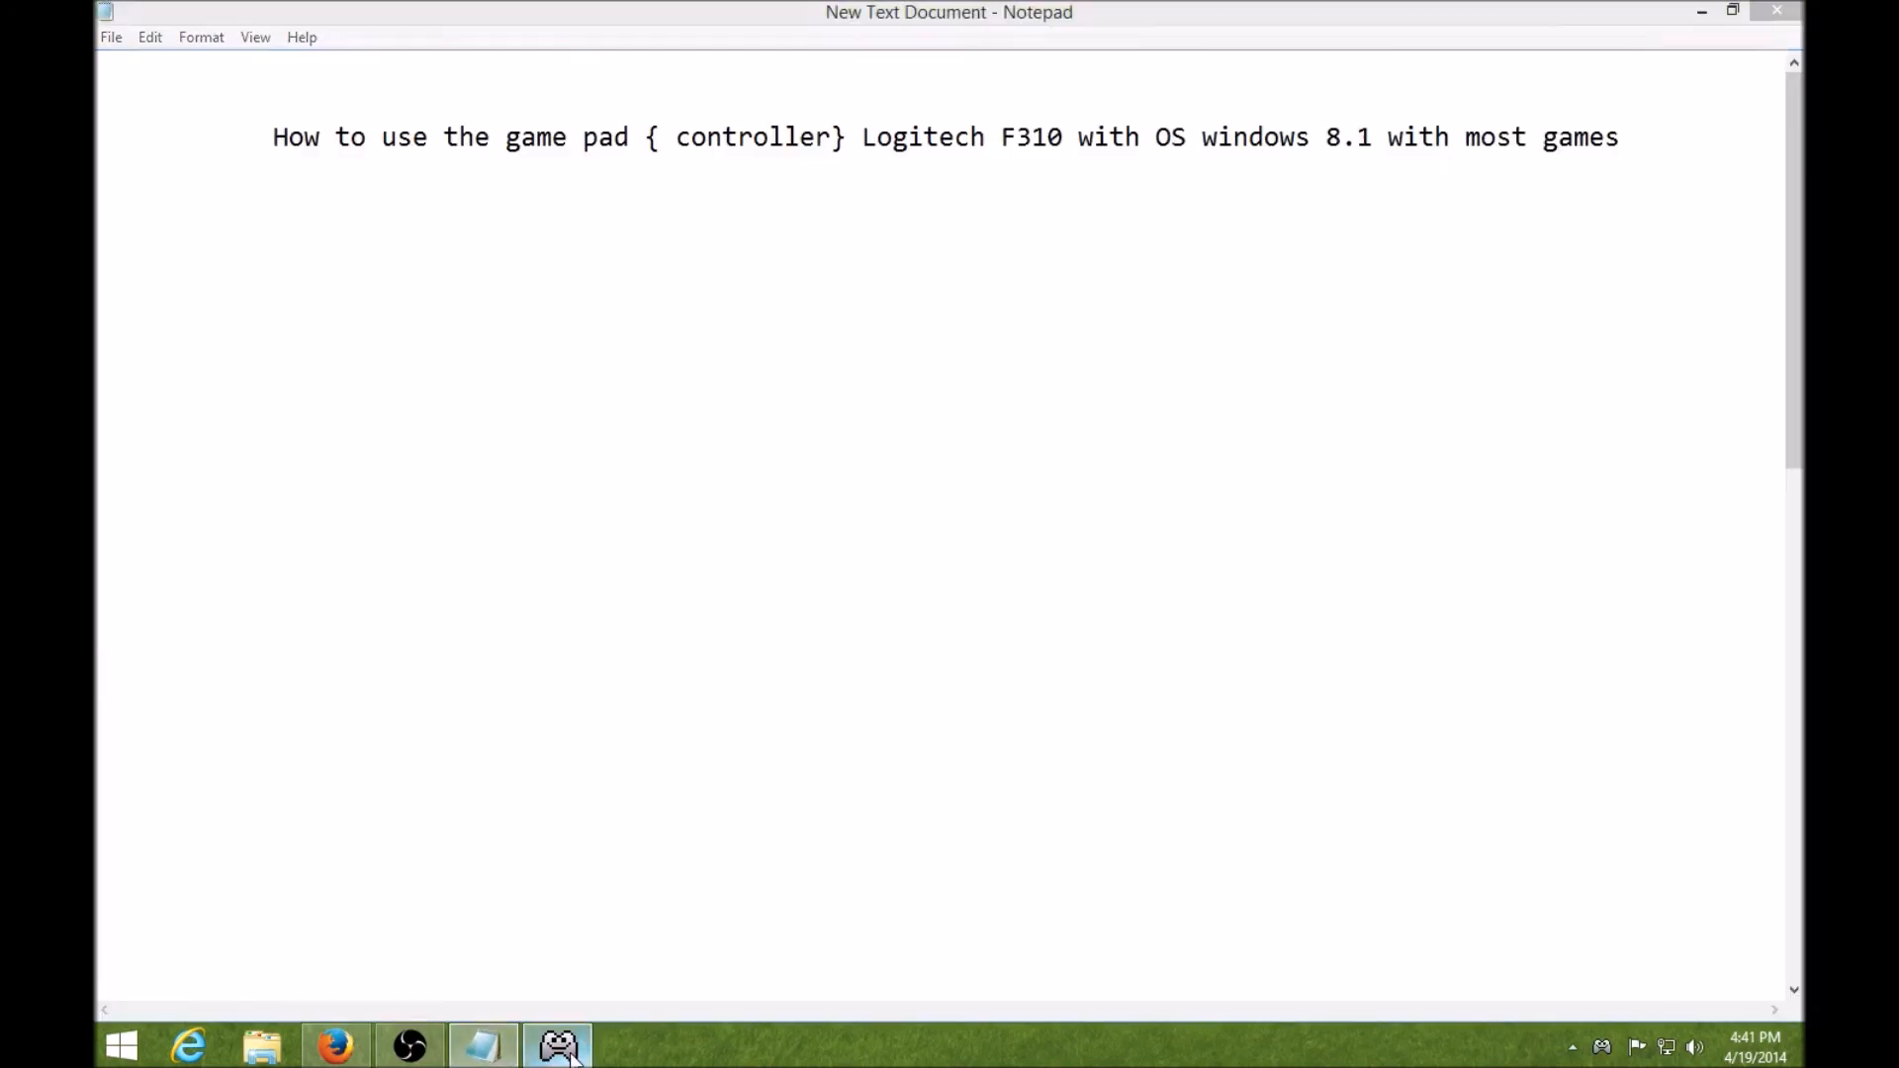
drag(1422, 79, 1364, 360)
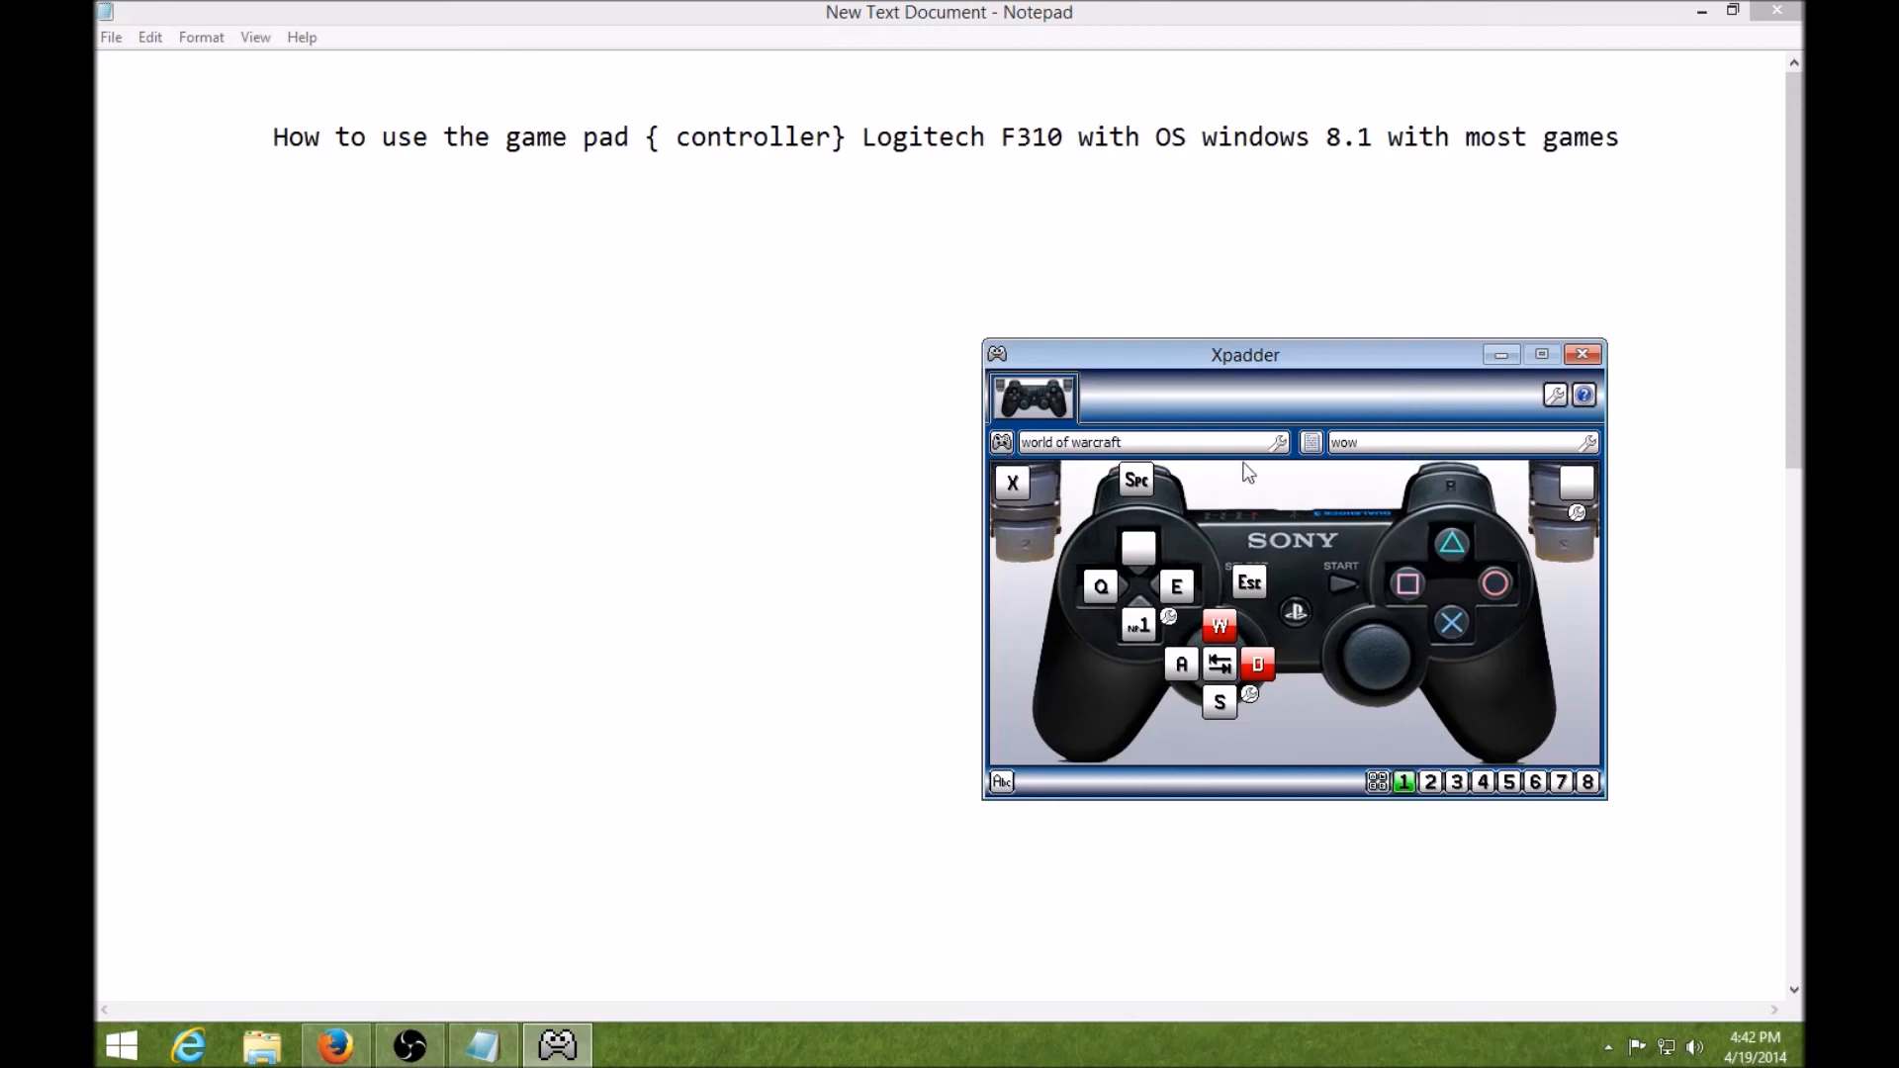
- Close the Xpadder window and quit the copy still running in the background
click(1583, 355)
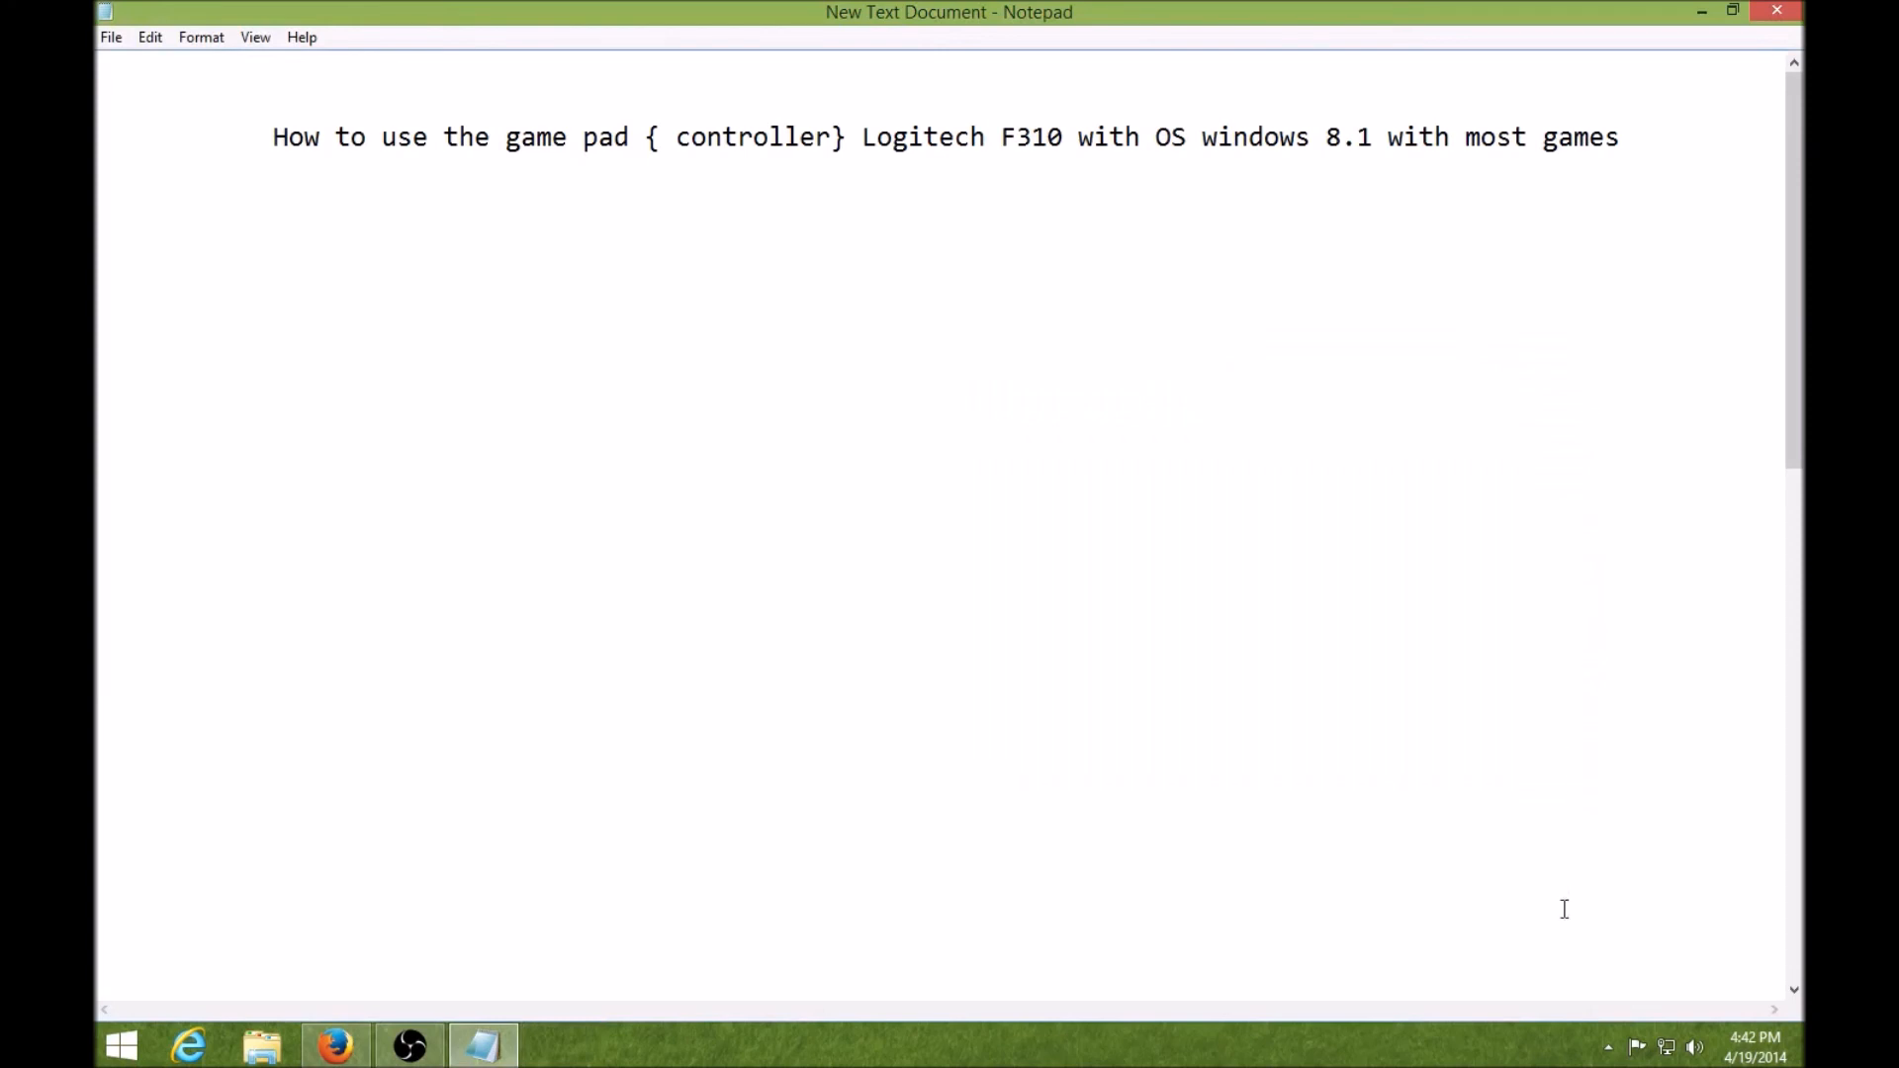
click(1609, 1049)
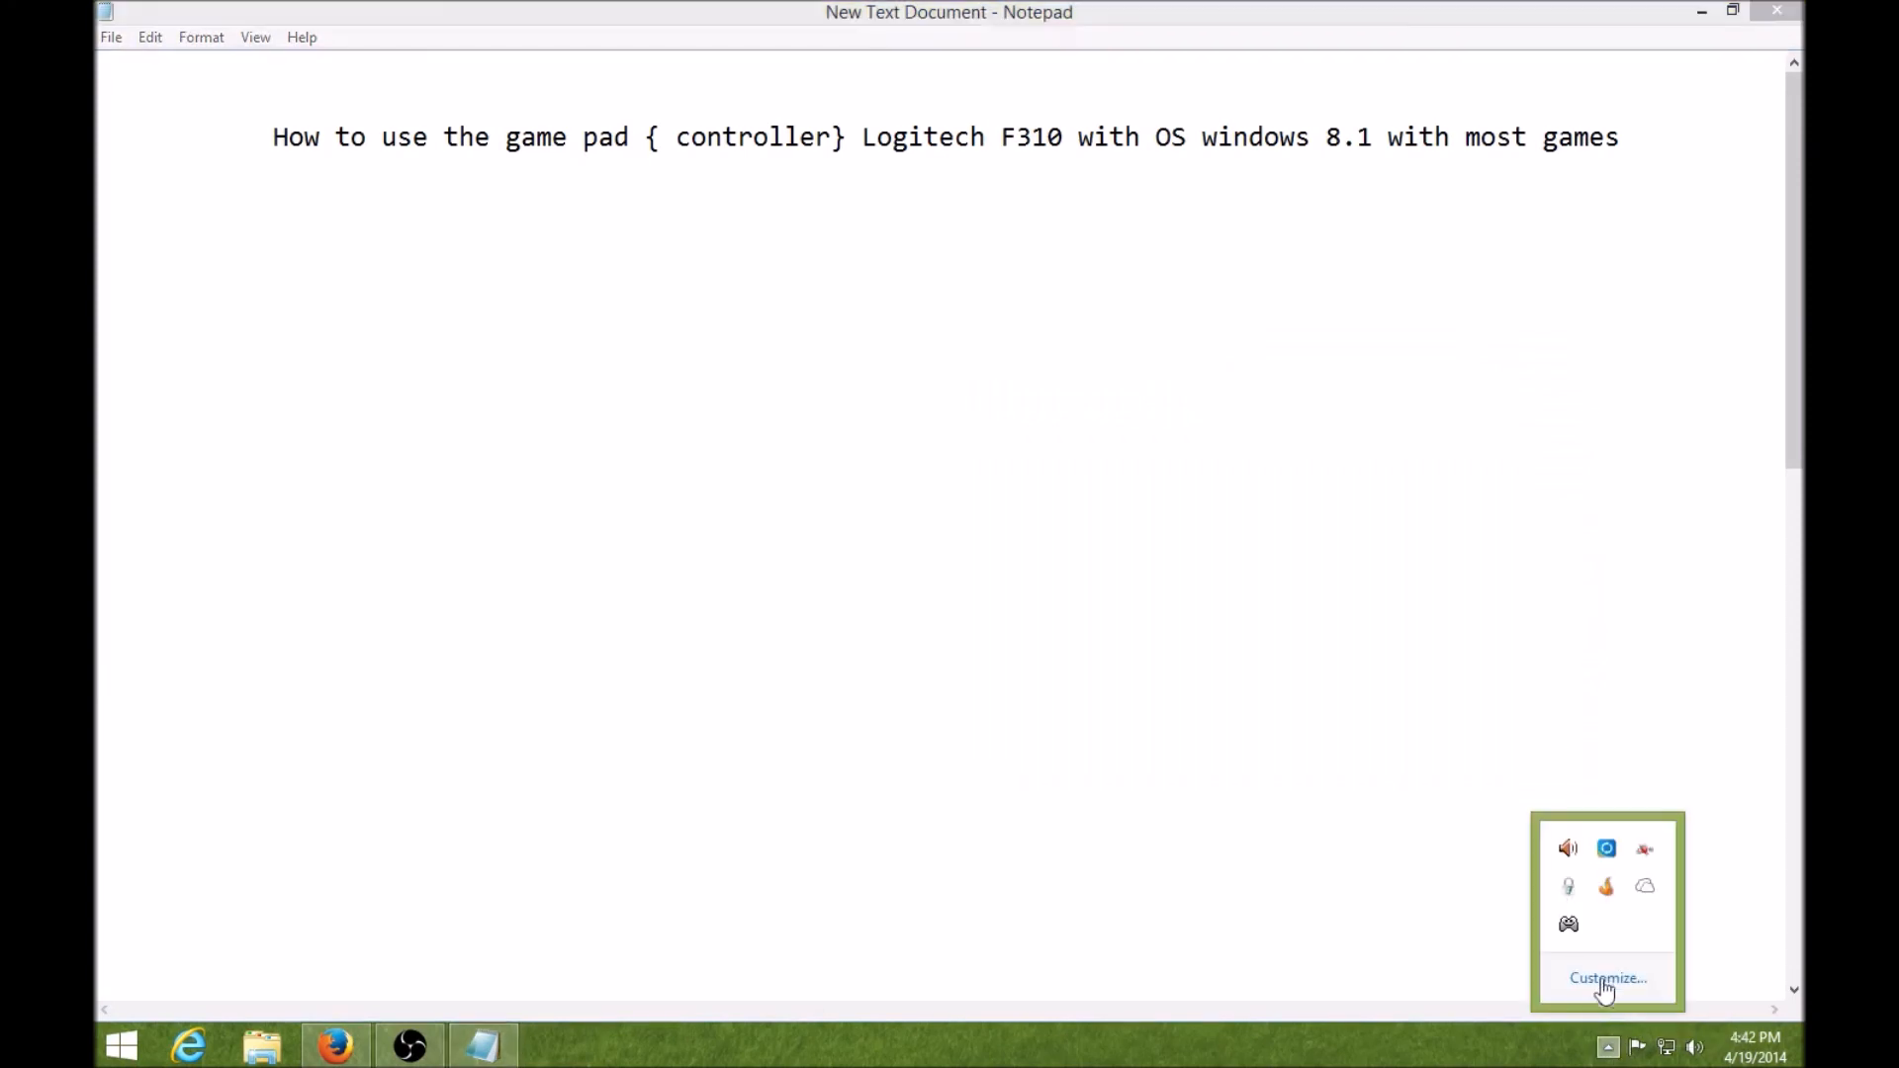
right_click(1575, 932)
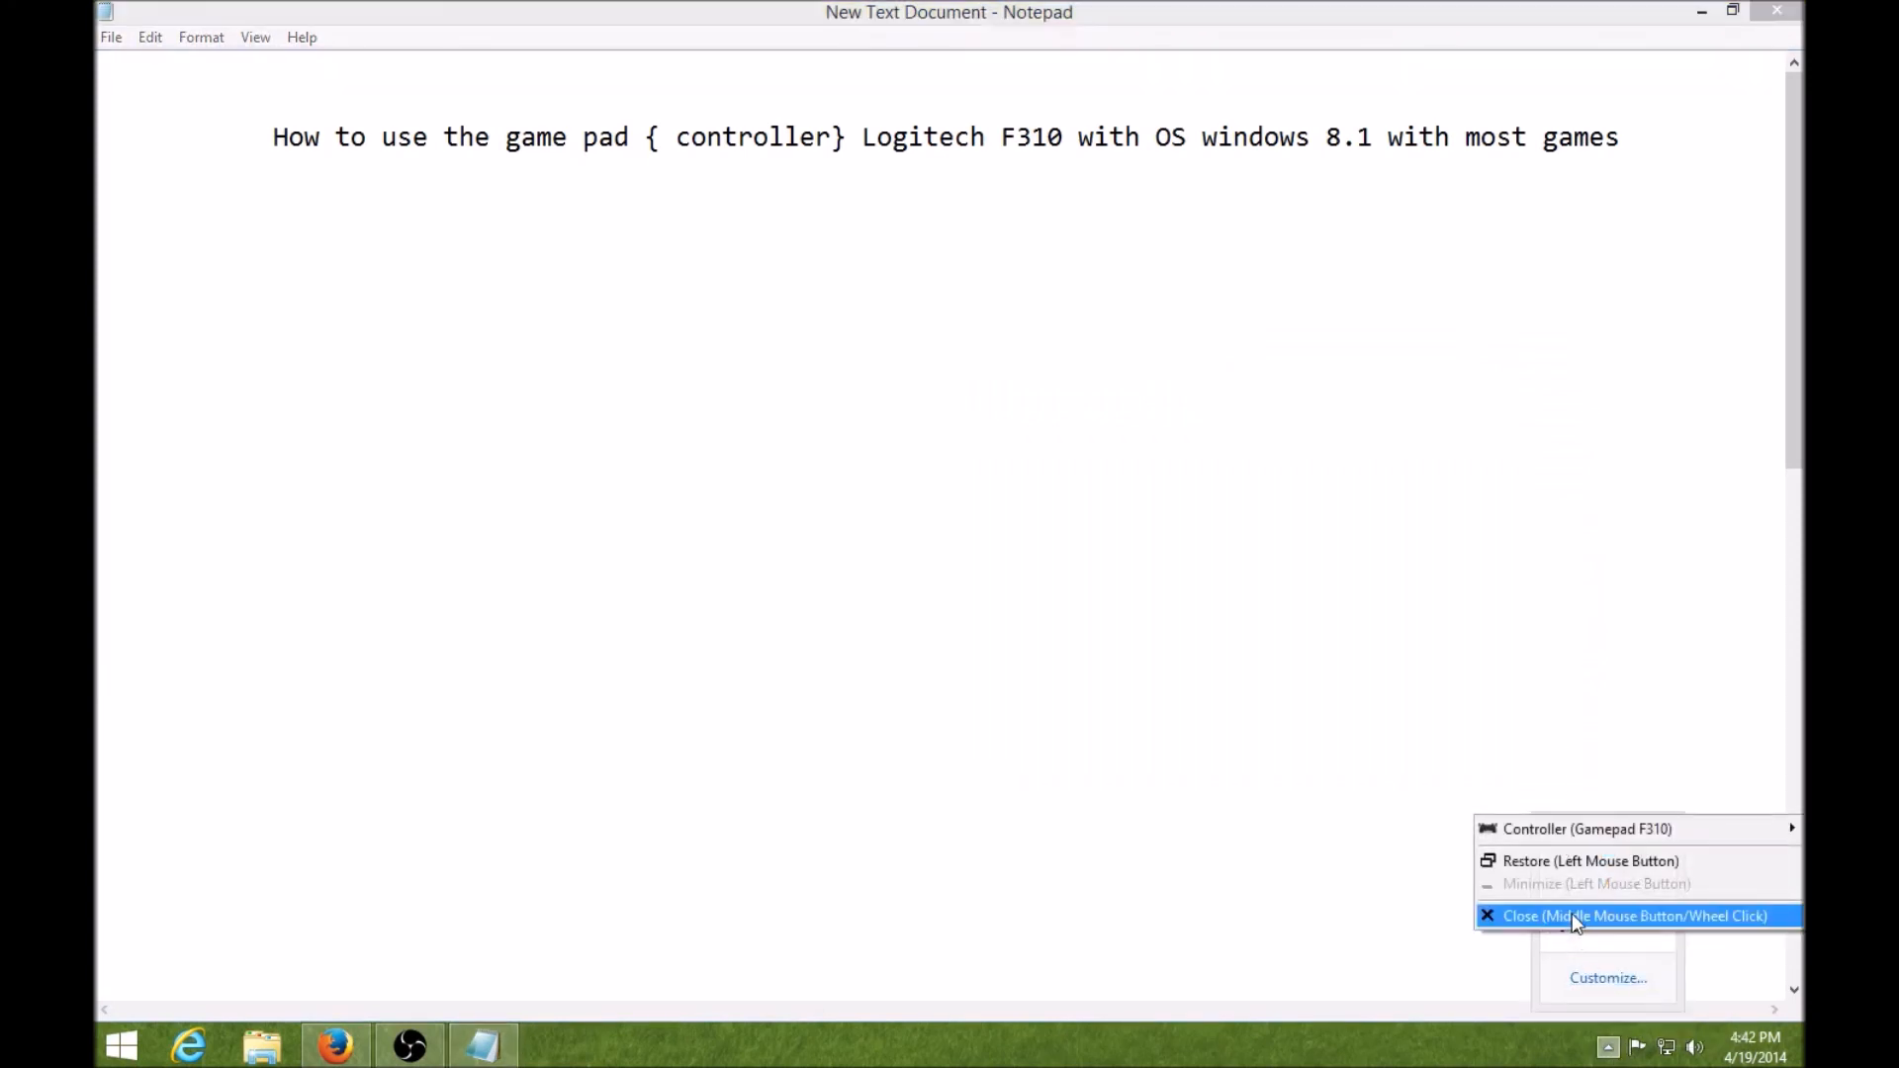
click(1571, 912)
click(1459, 691)
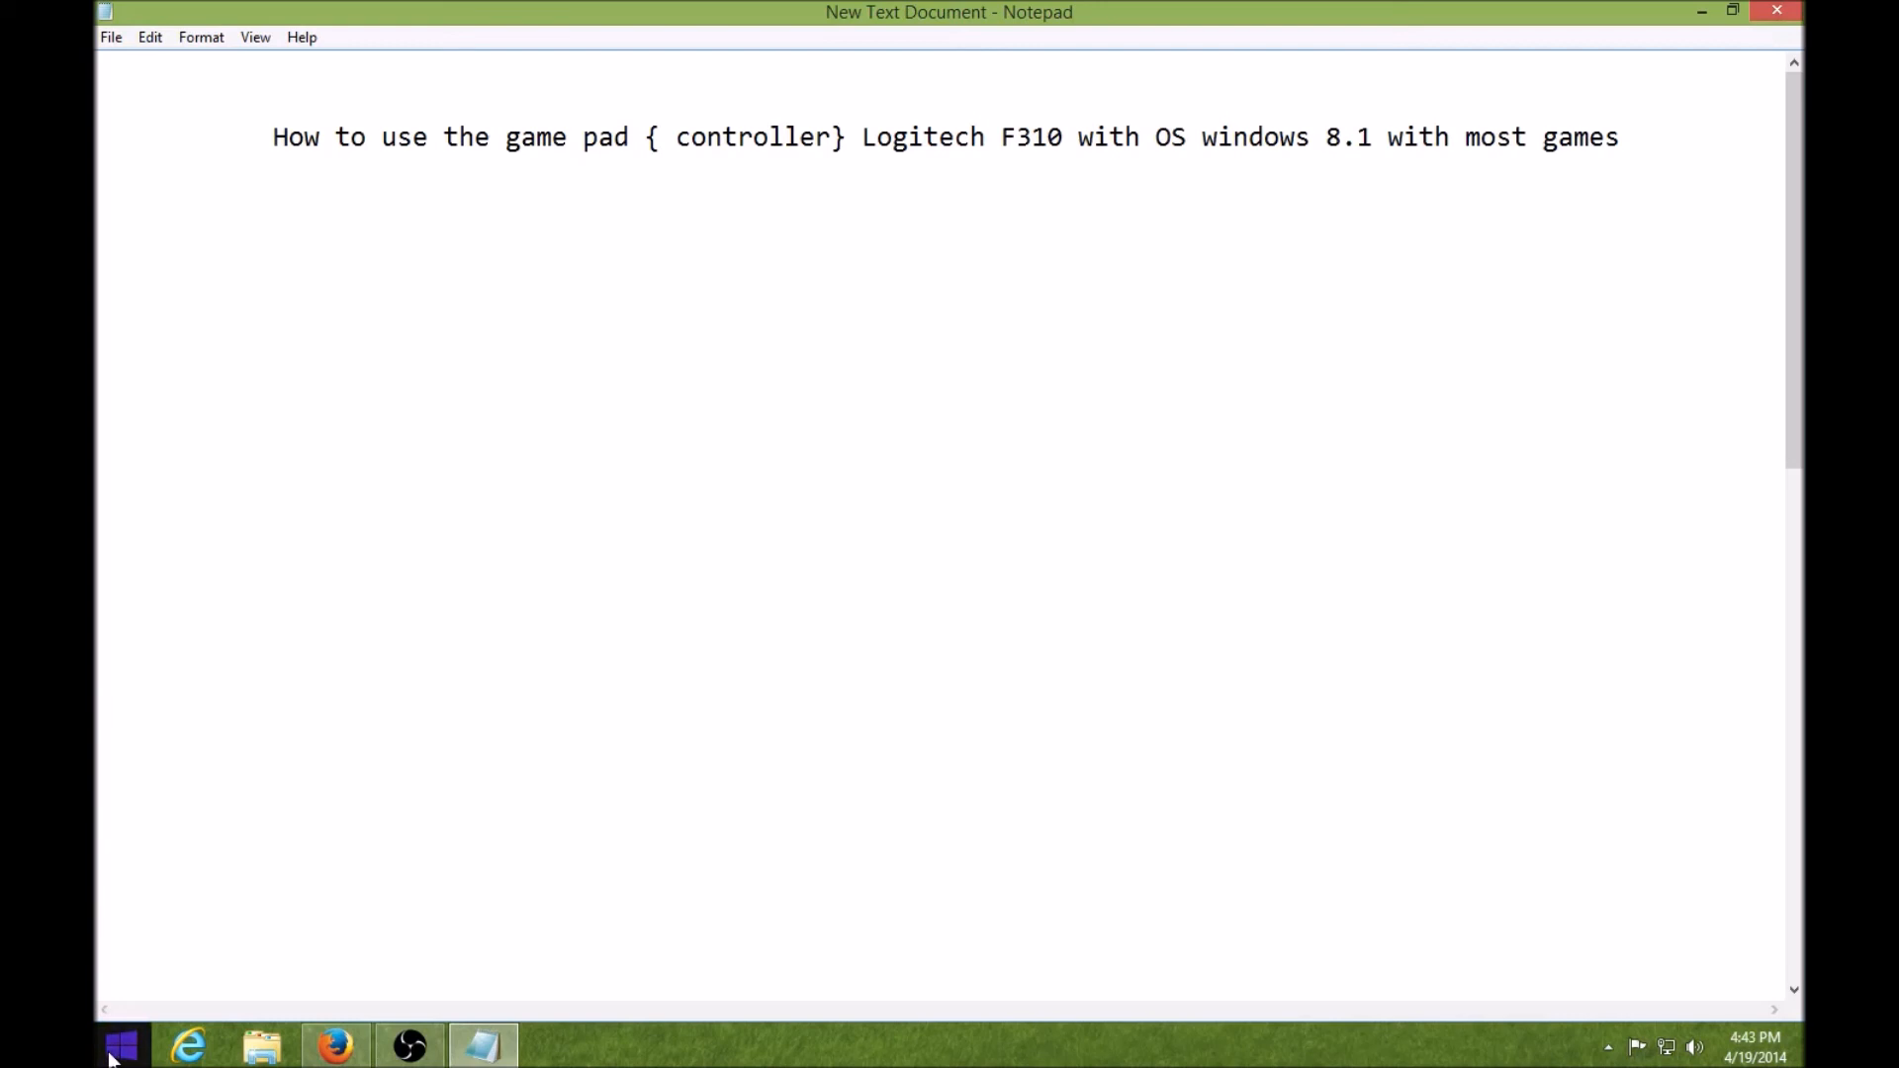
- Open Devices and Printers from the Hardware and Sound category of Control Panel
click(264, 1050)
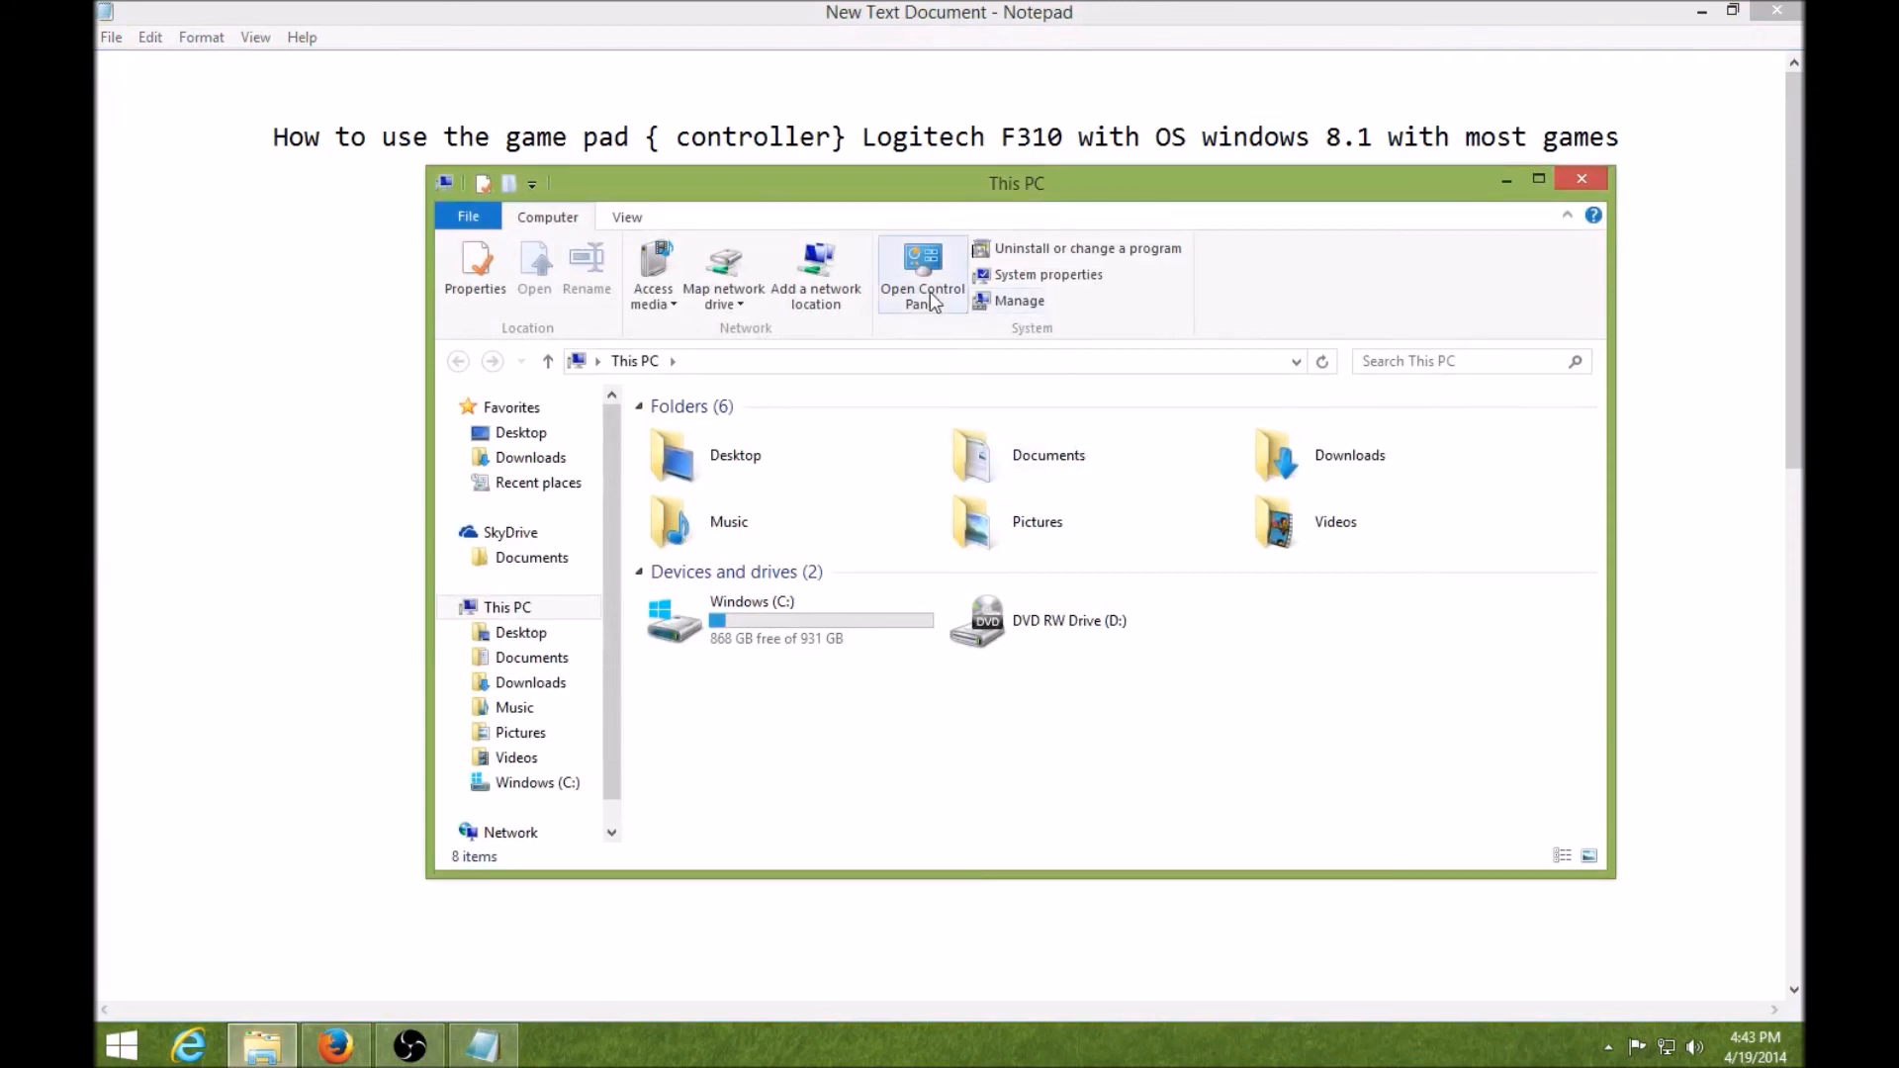
click(931, 301)
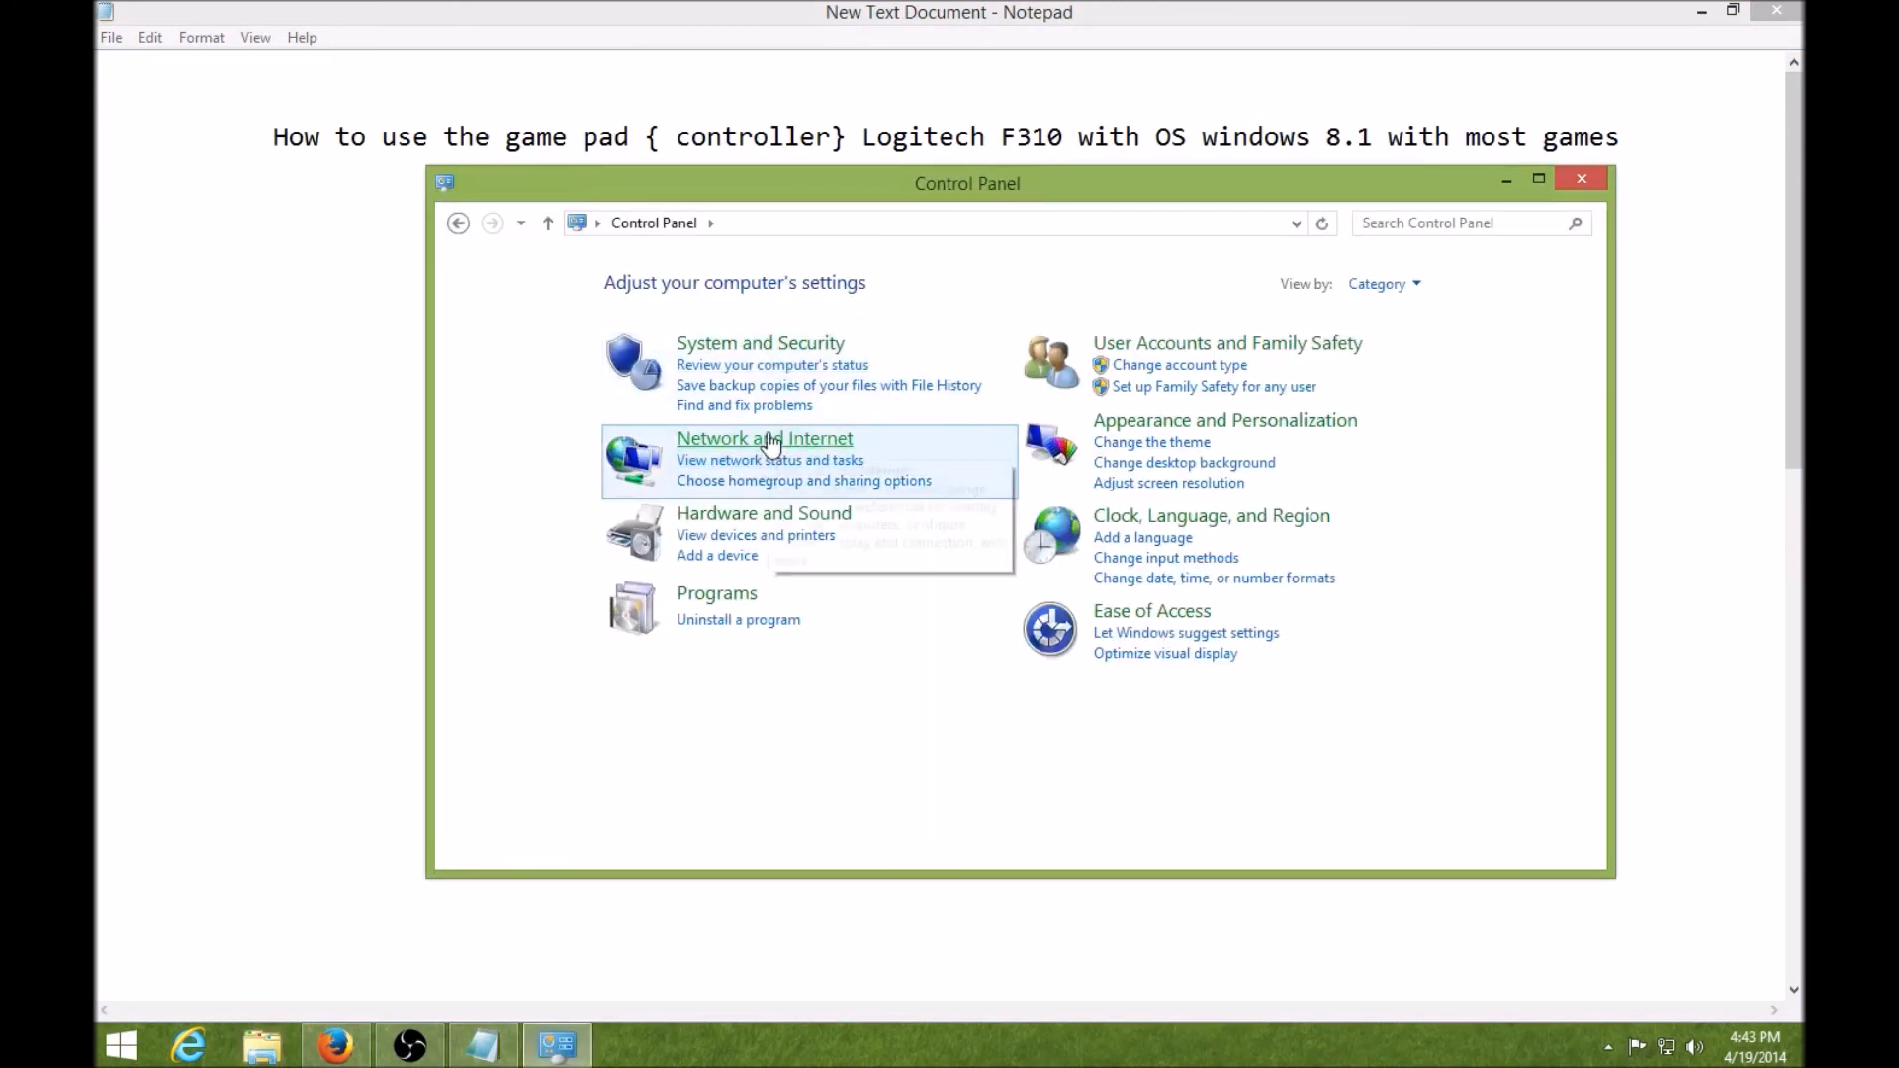
click(784, 515)
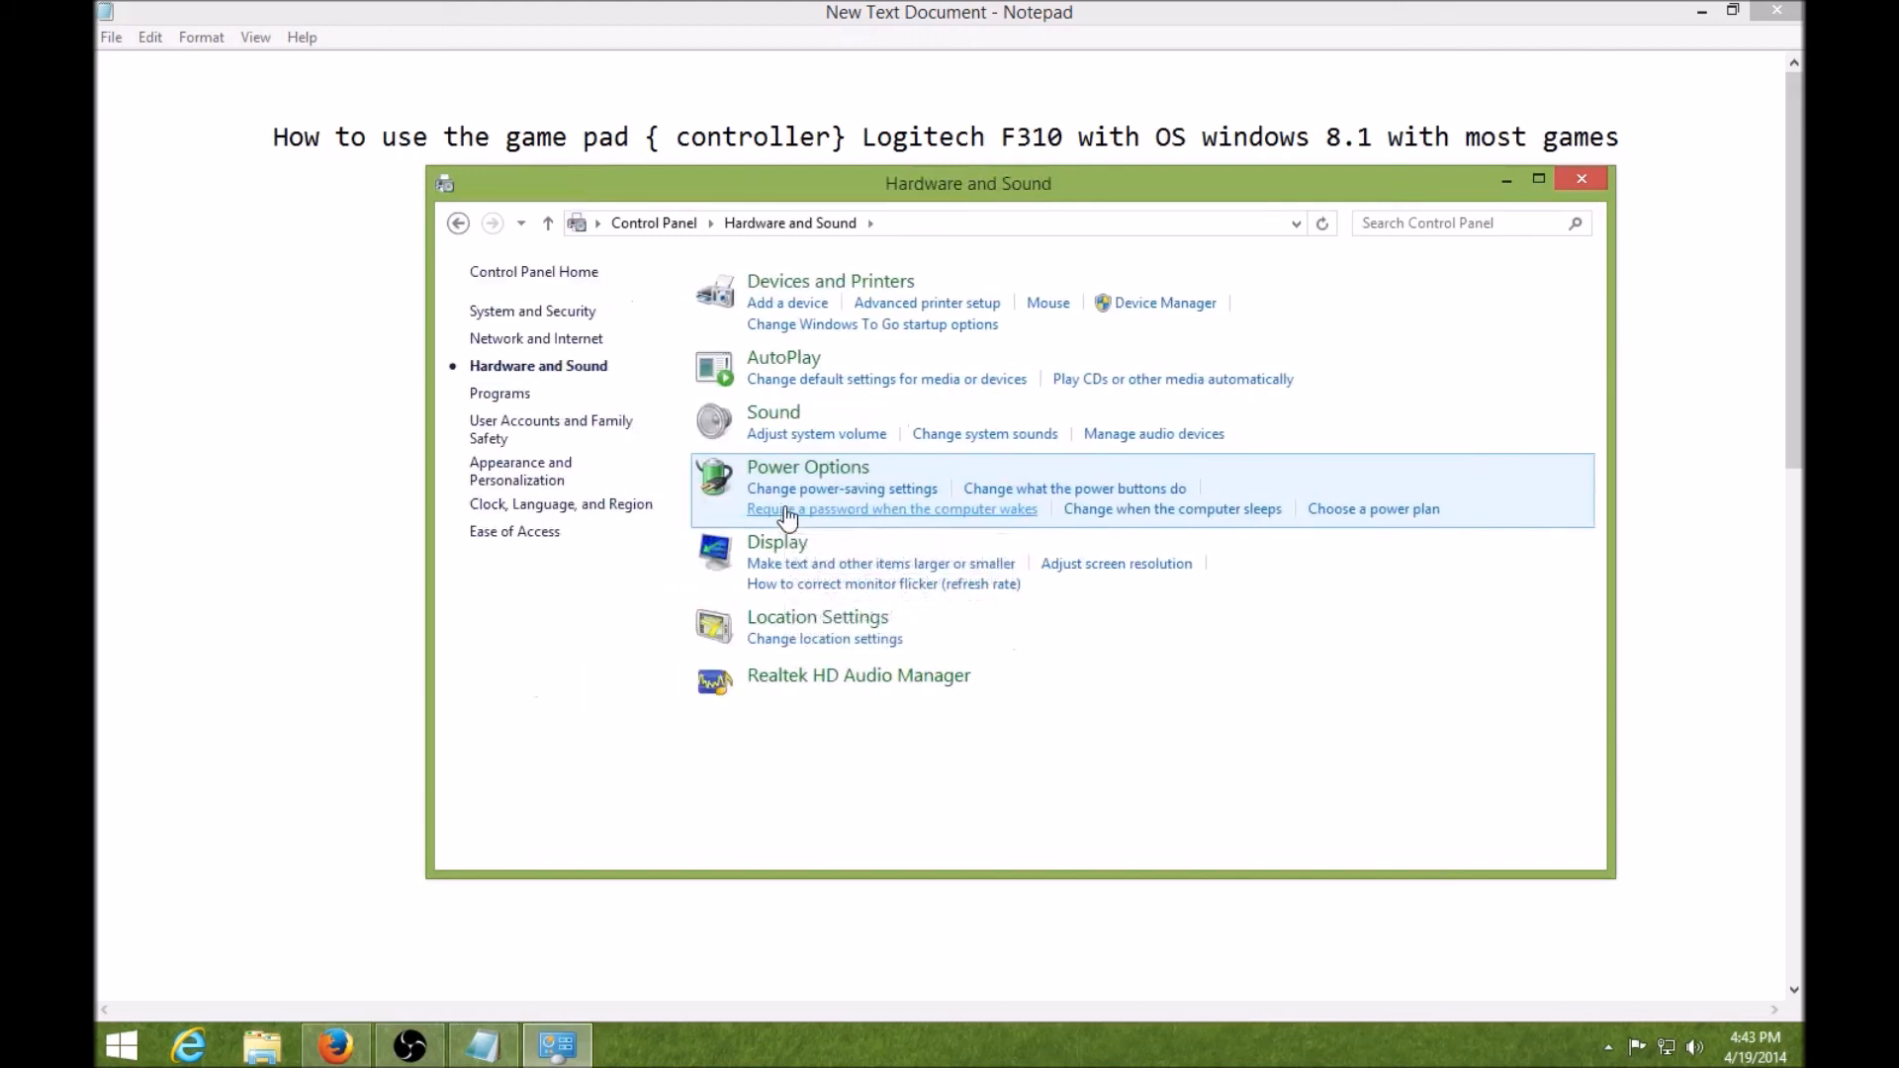
click(828, 288)
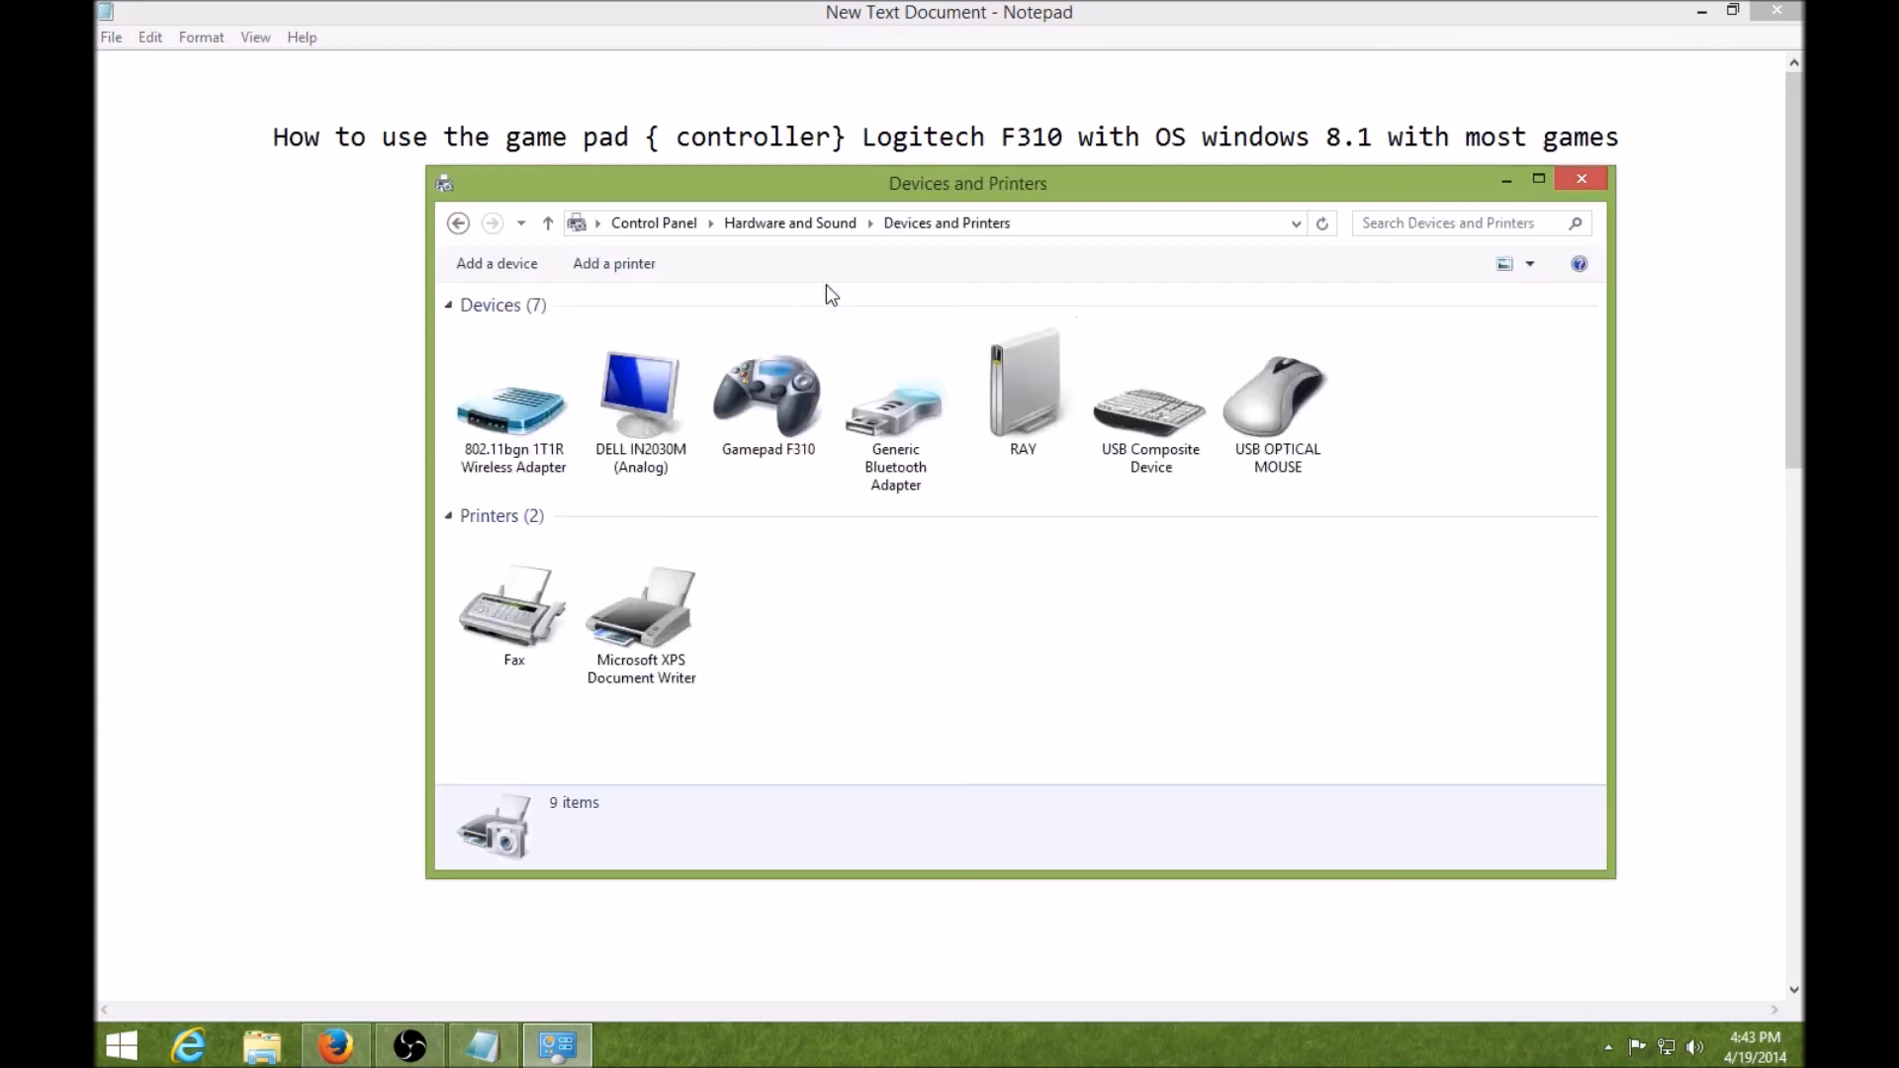
- Open the game controller settings for the Gamepad F310 and place the dialog over the device list
click(808, 398)
right_click(807, 398)
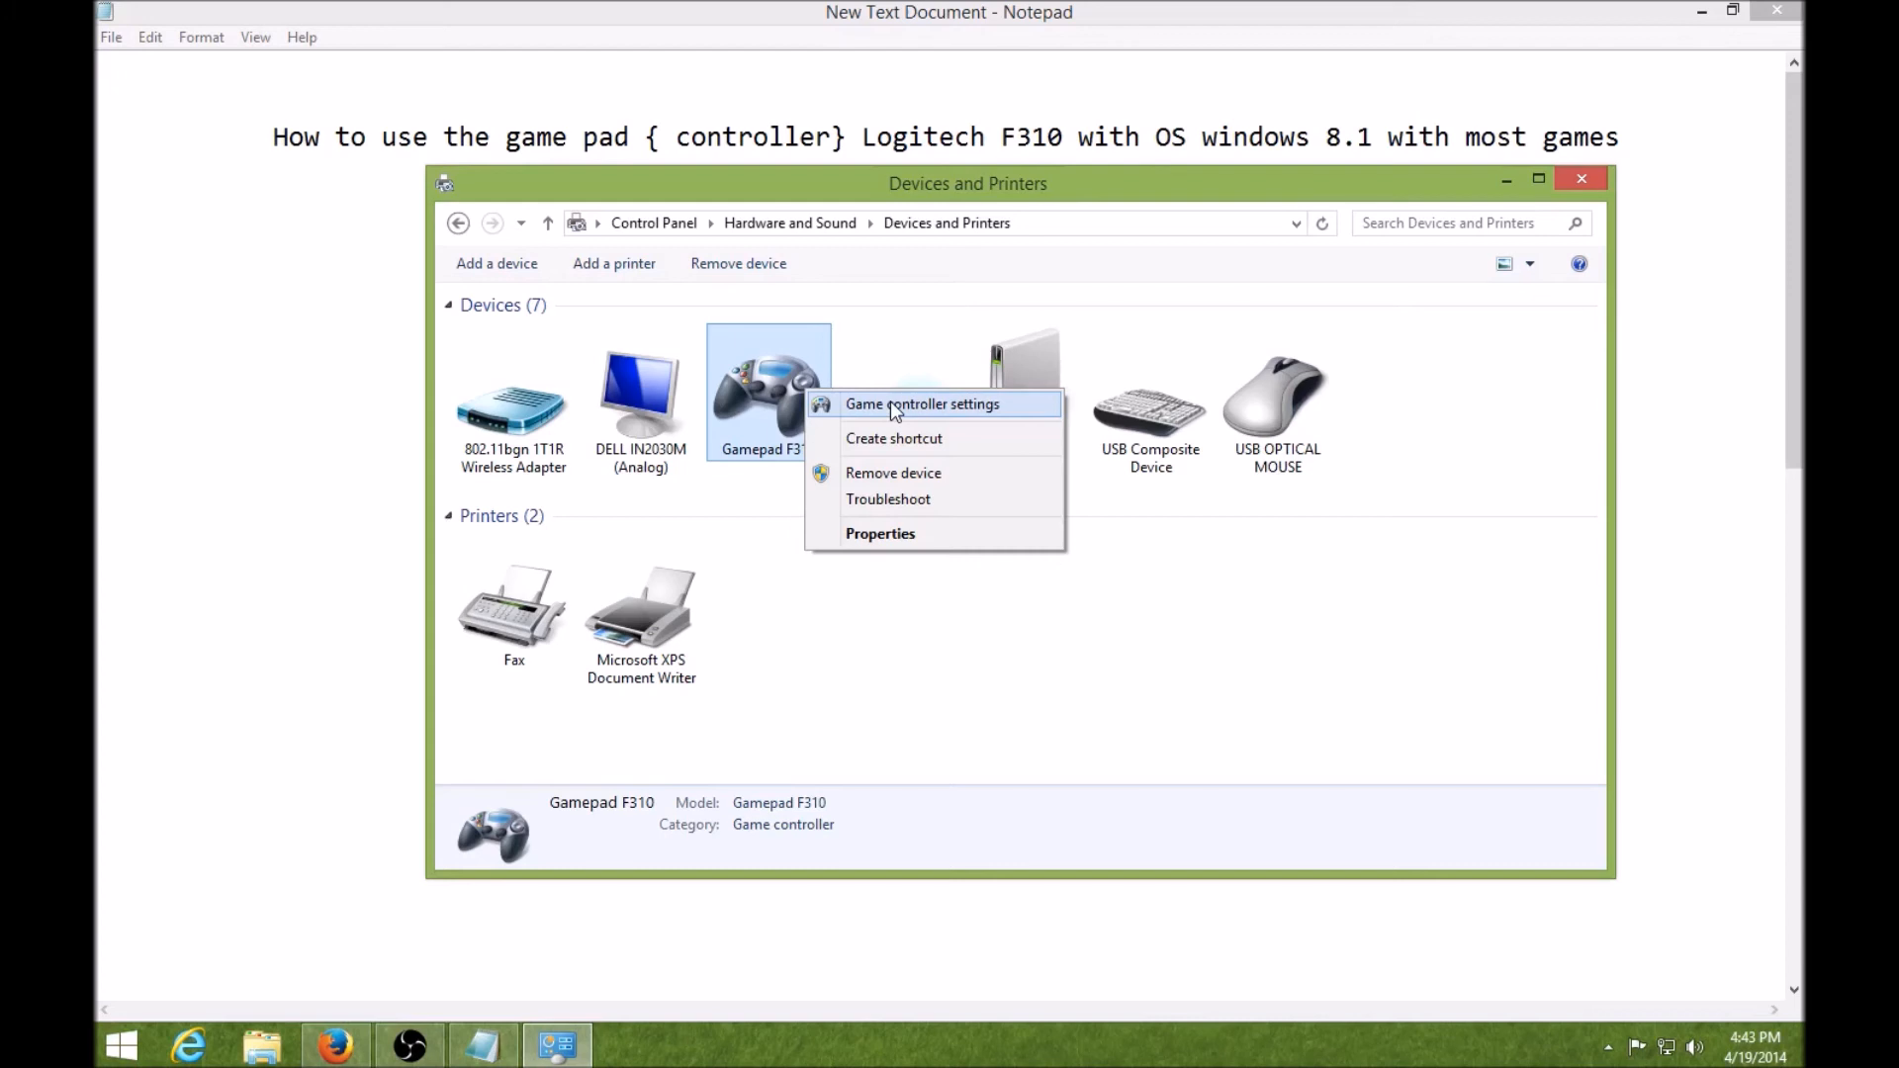
click(890, 404)
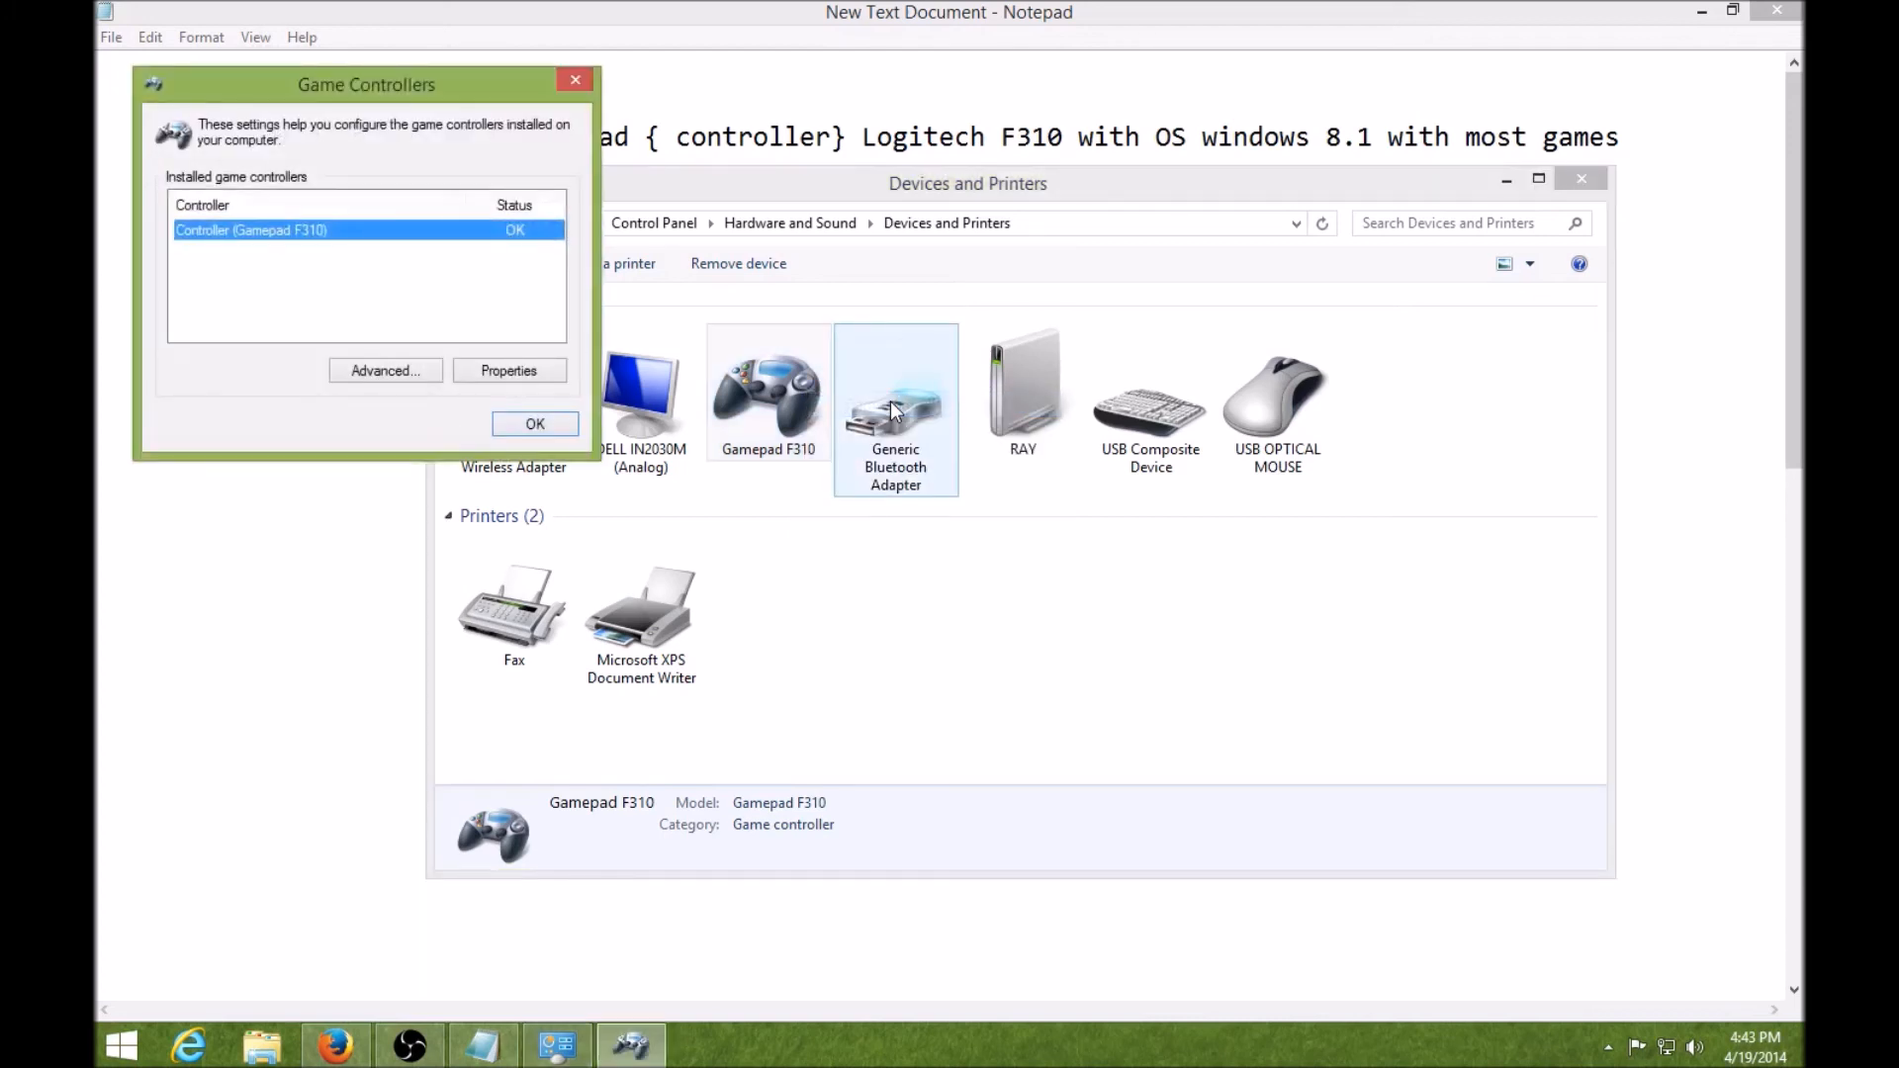
drag(498, 99, 978, 299)
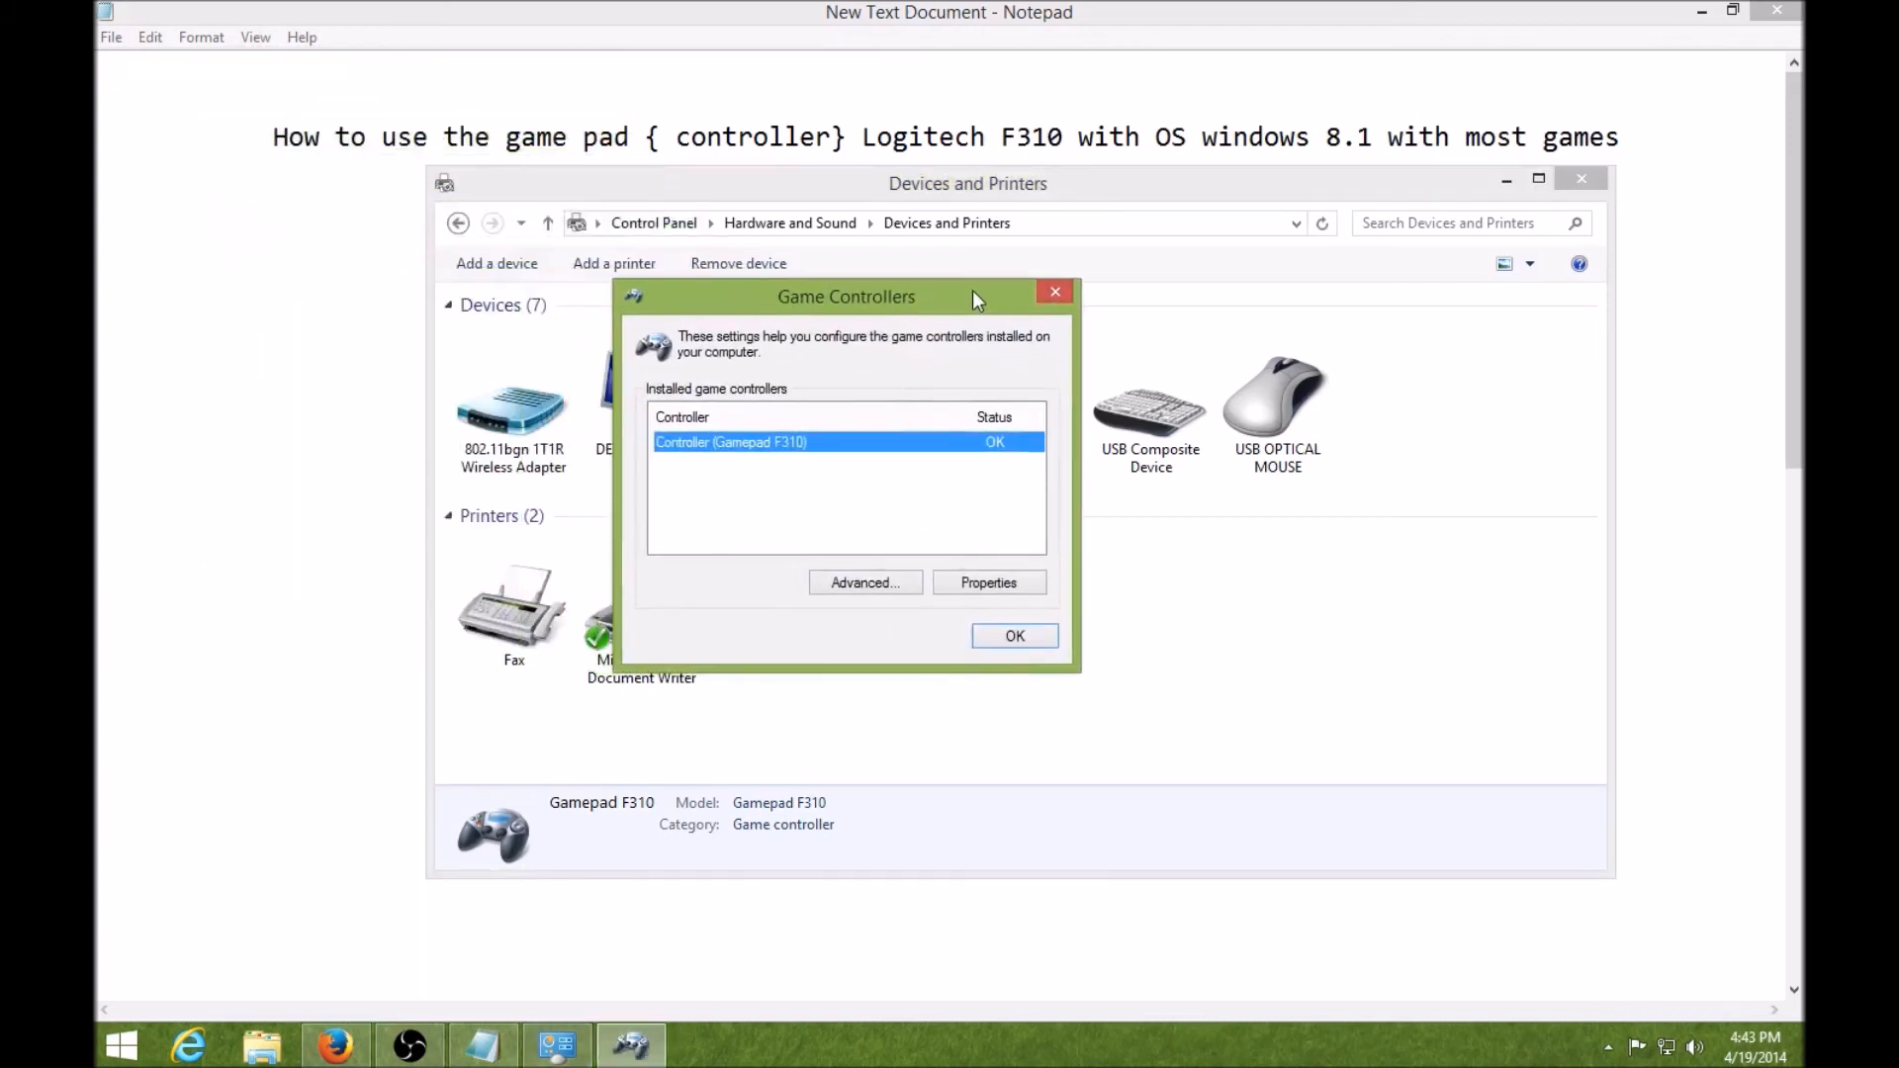
- Examine the test and calibration pages in the Gamepad F310 controller properties, then close the properties
click(993, 587)
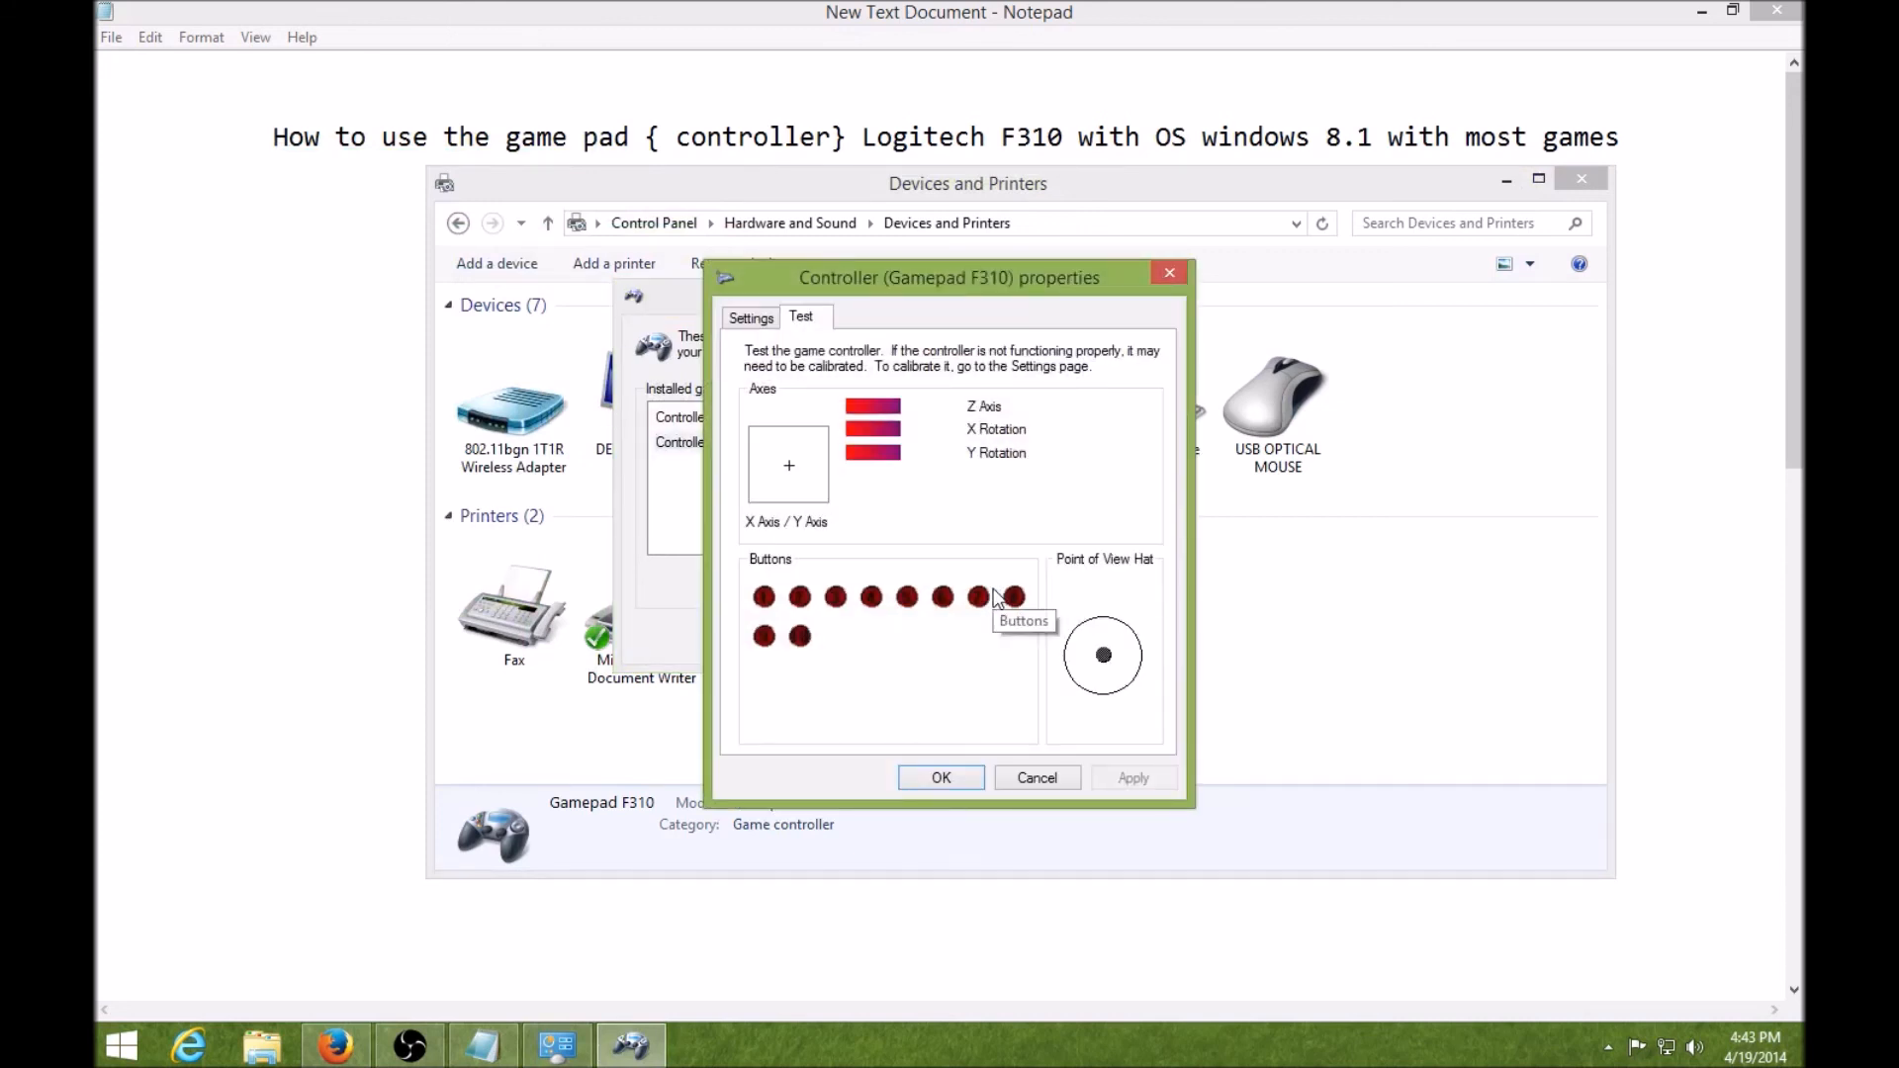
click(767, 324)
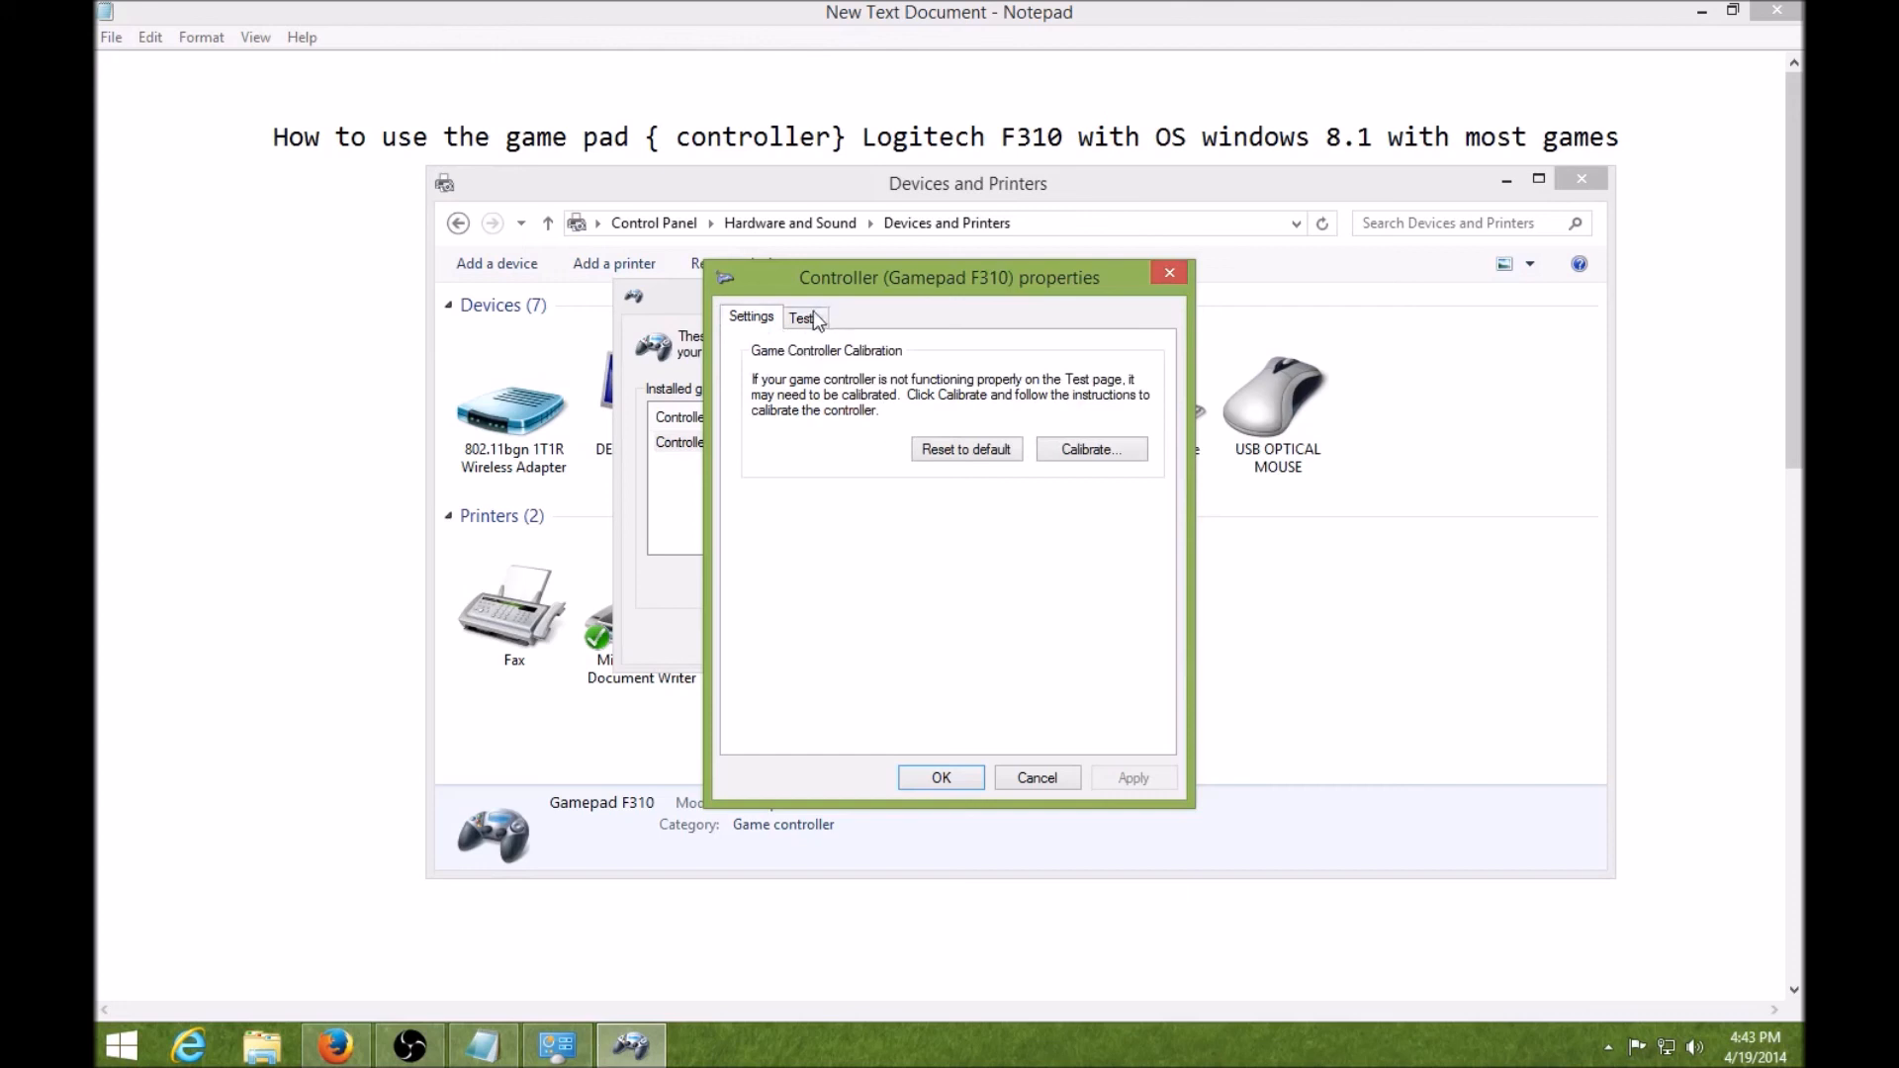
click(813, 318)
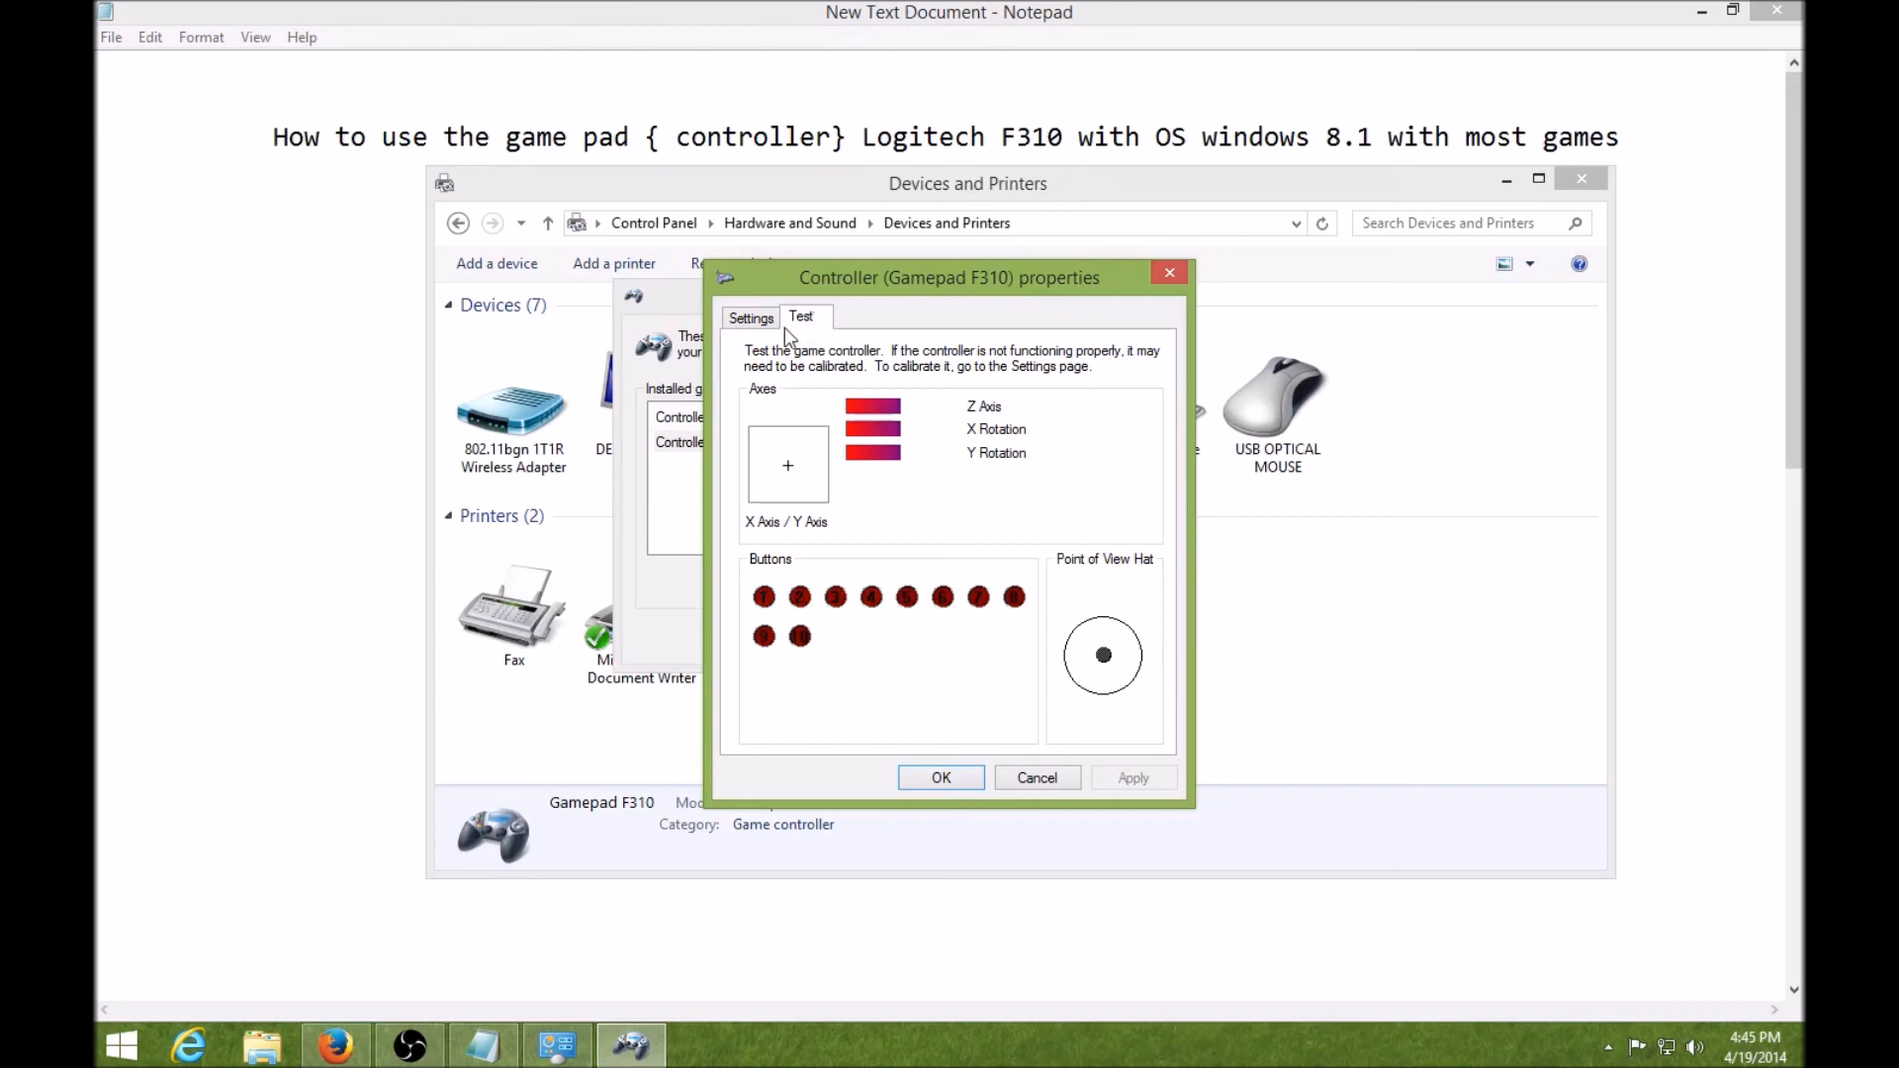
click(771, 328)
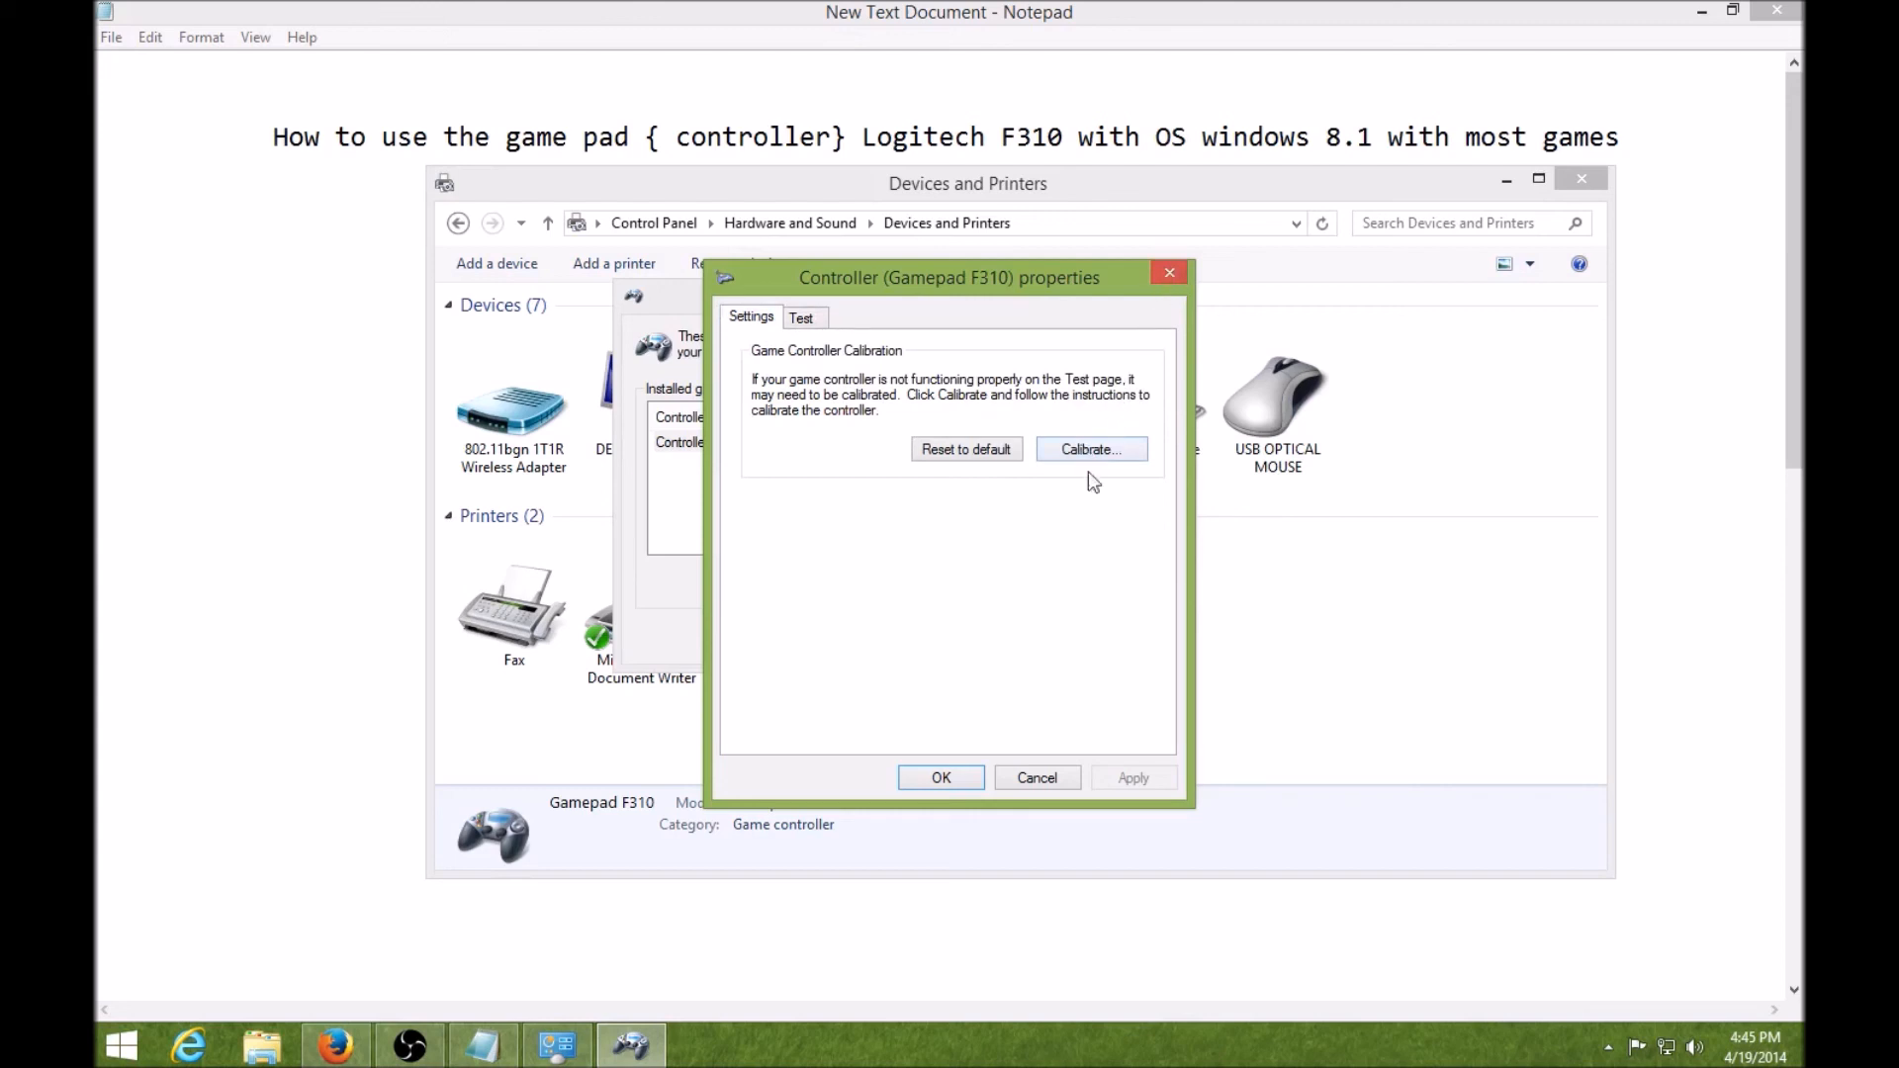
click(973, 781)
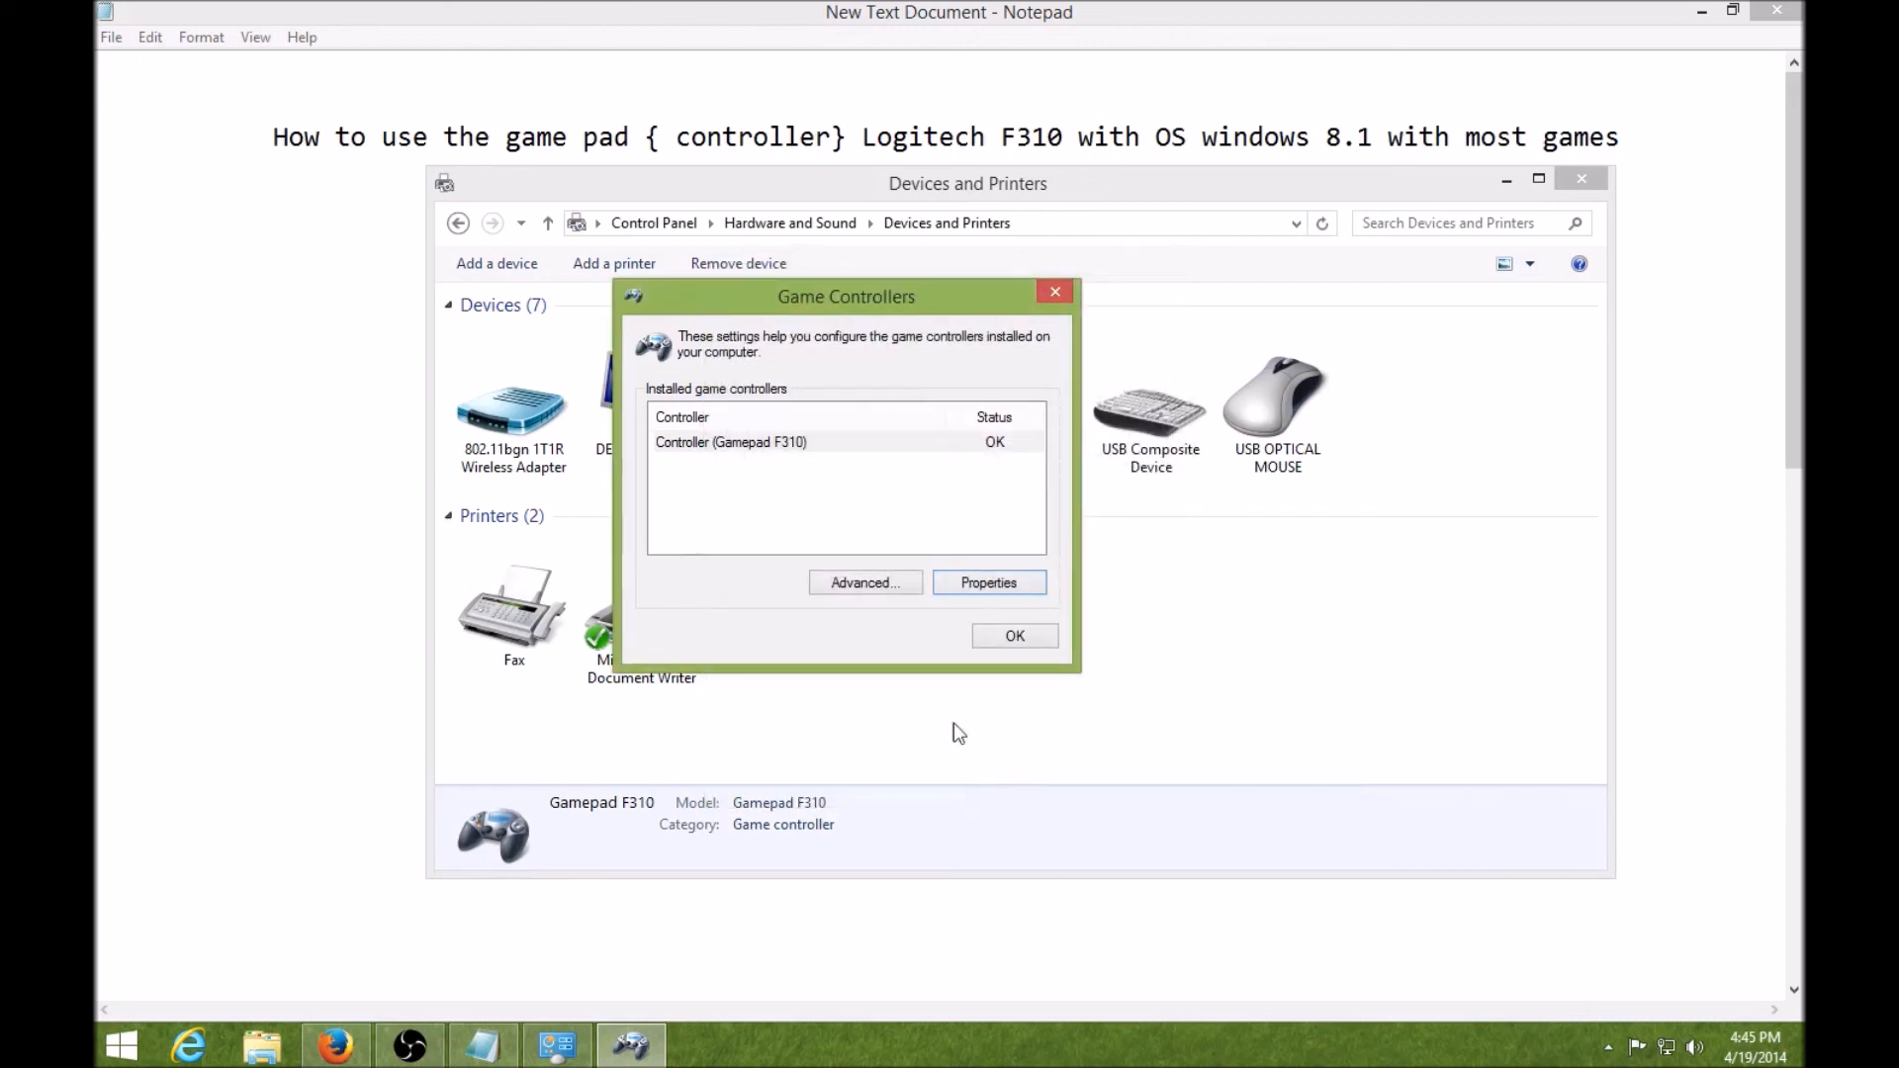
- Check the preferred device for older programs in the advanced controller settings, then close Game Controllers
click(877, 583)
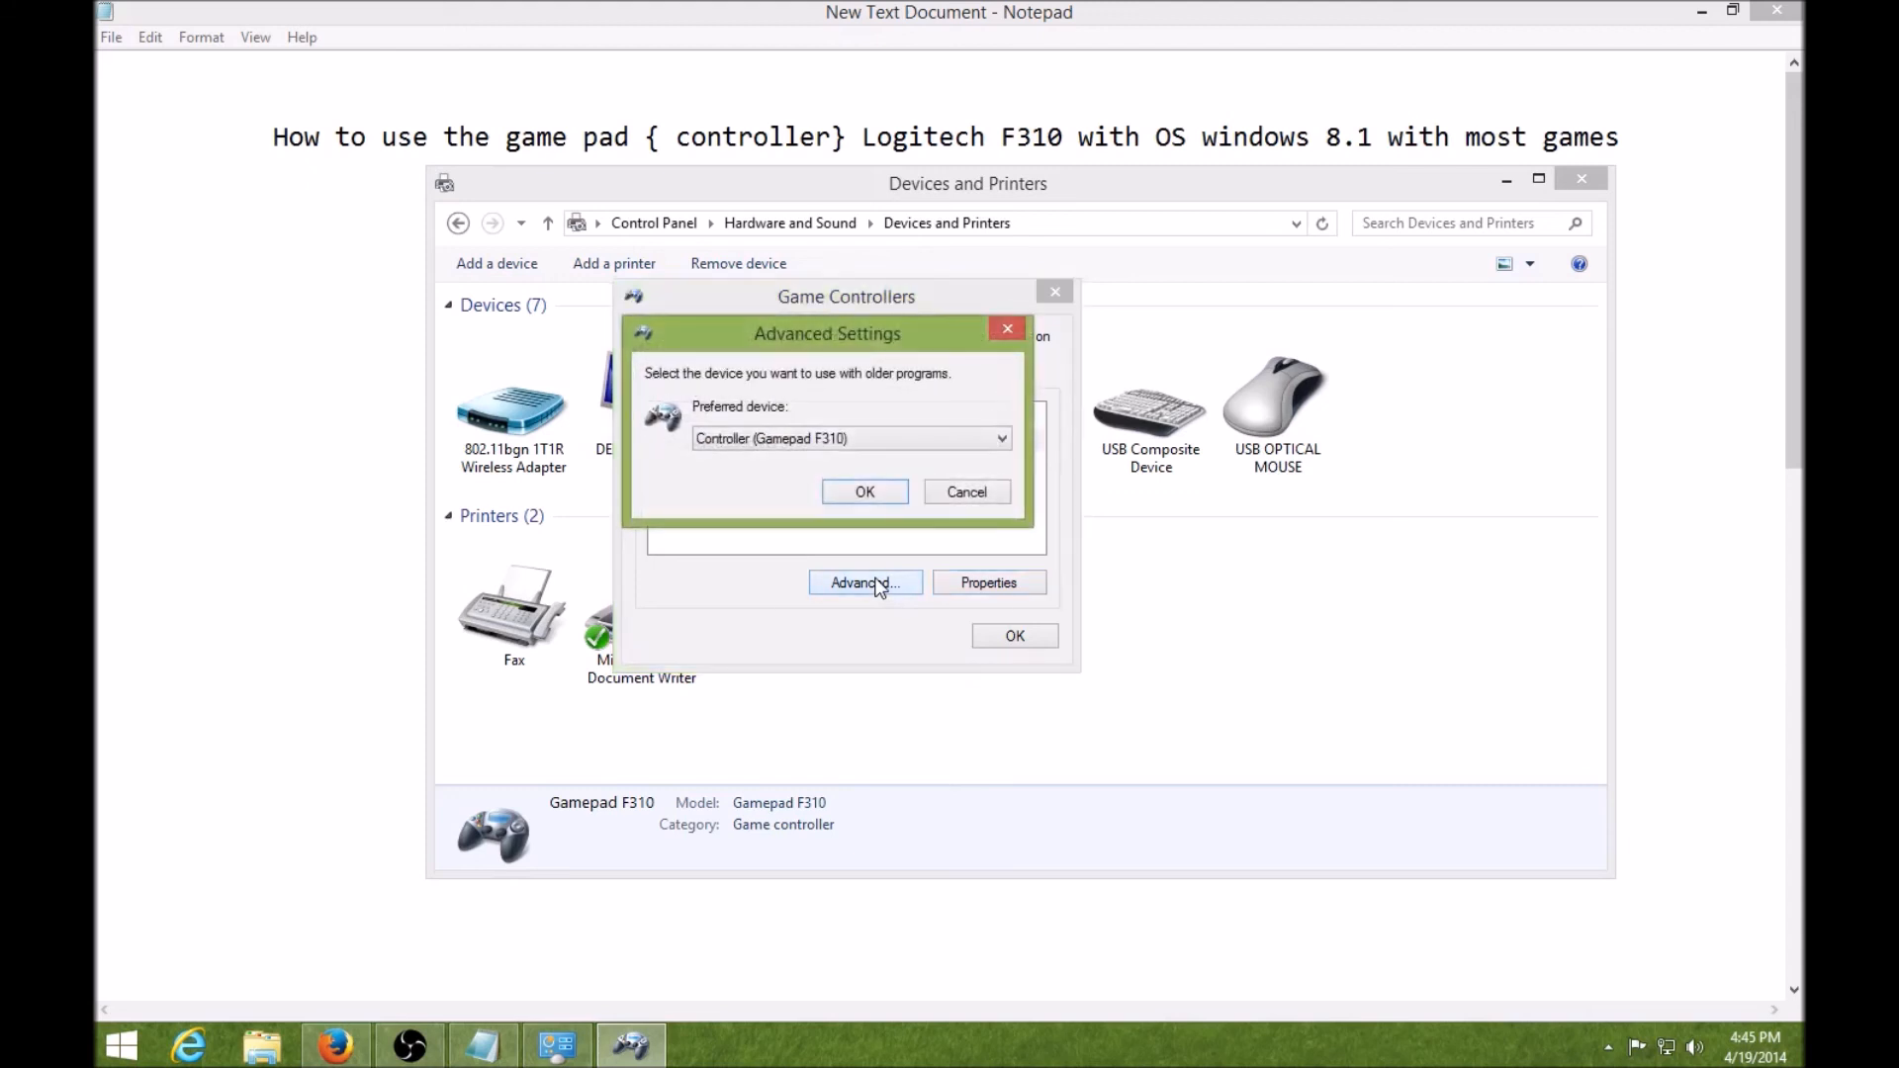
click(997, 333)
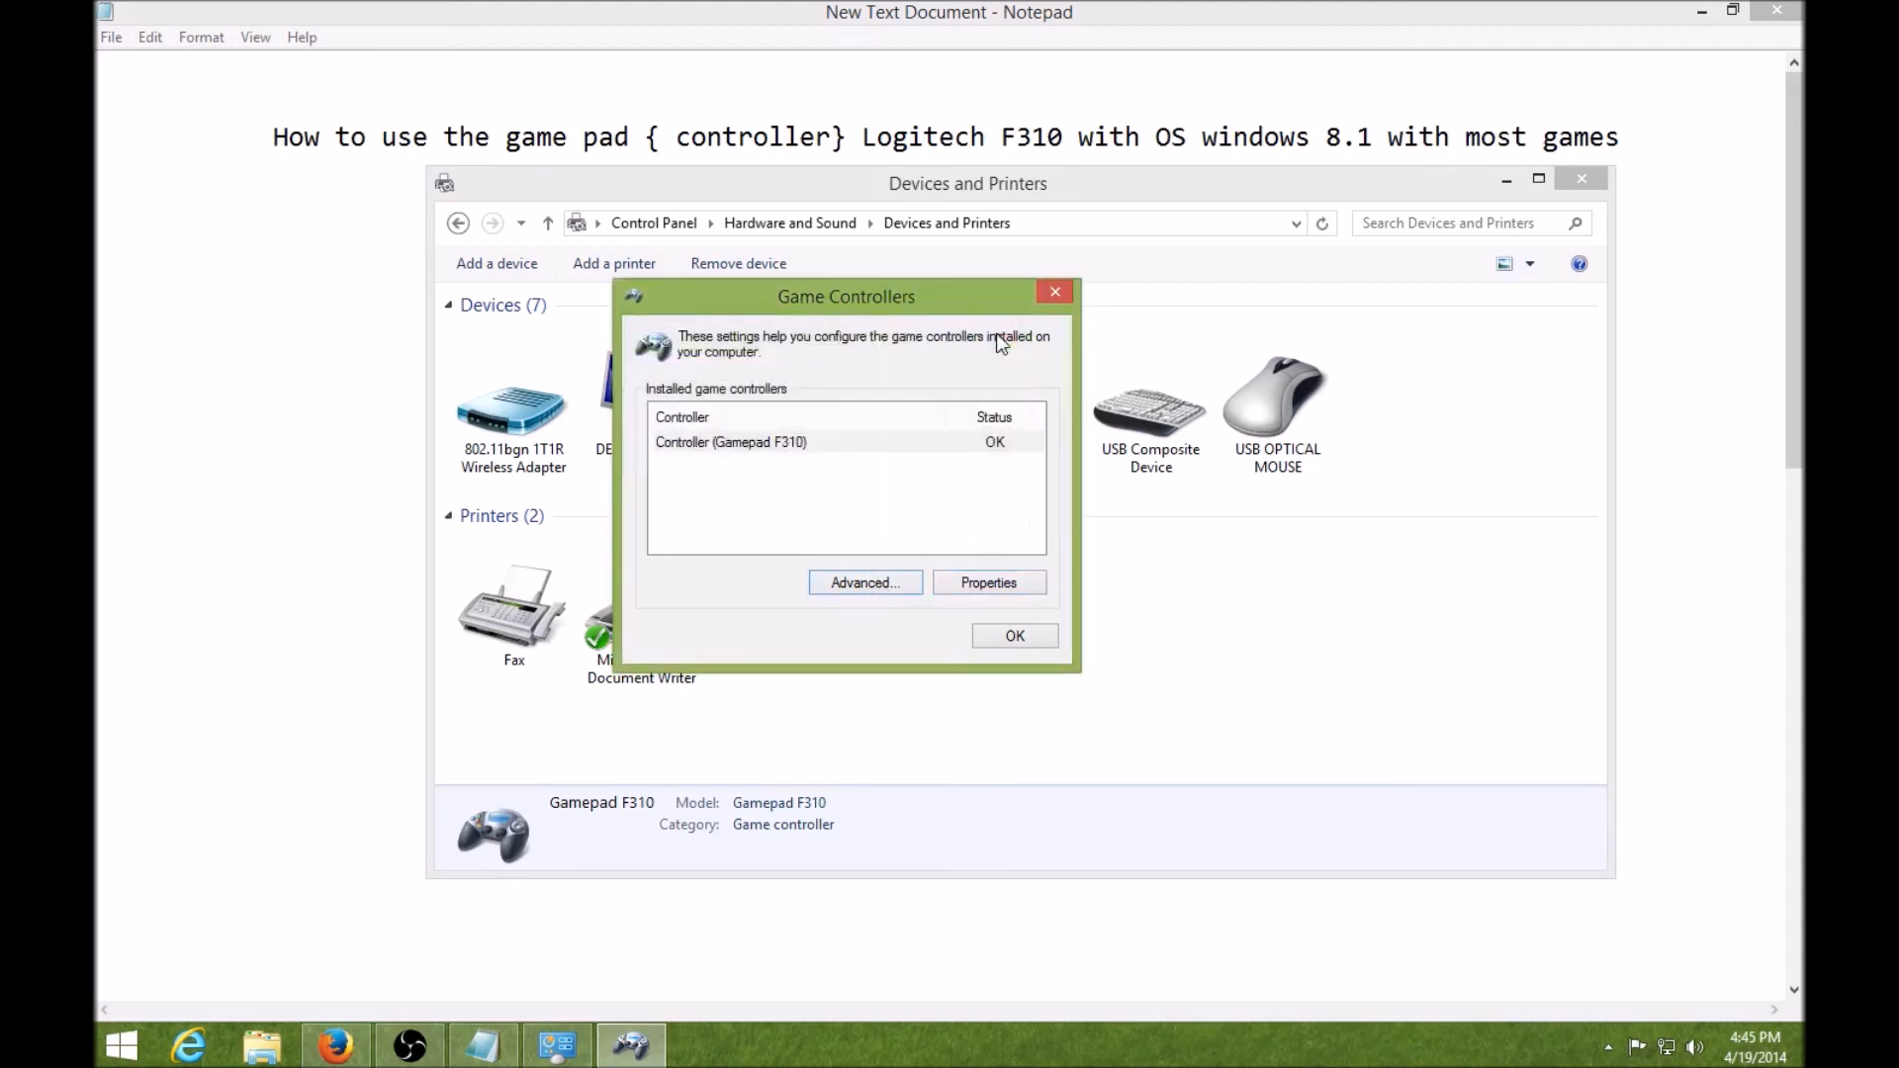
click(783, 442)
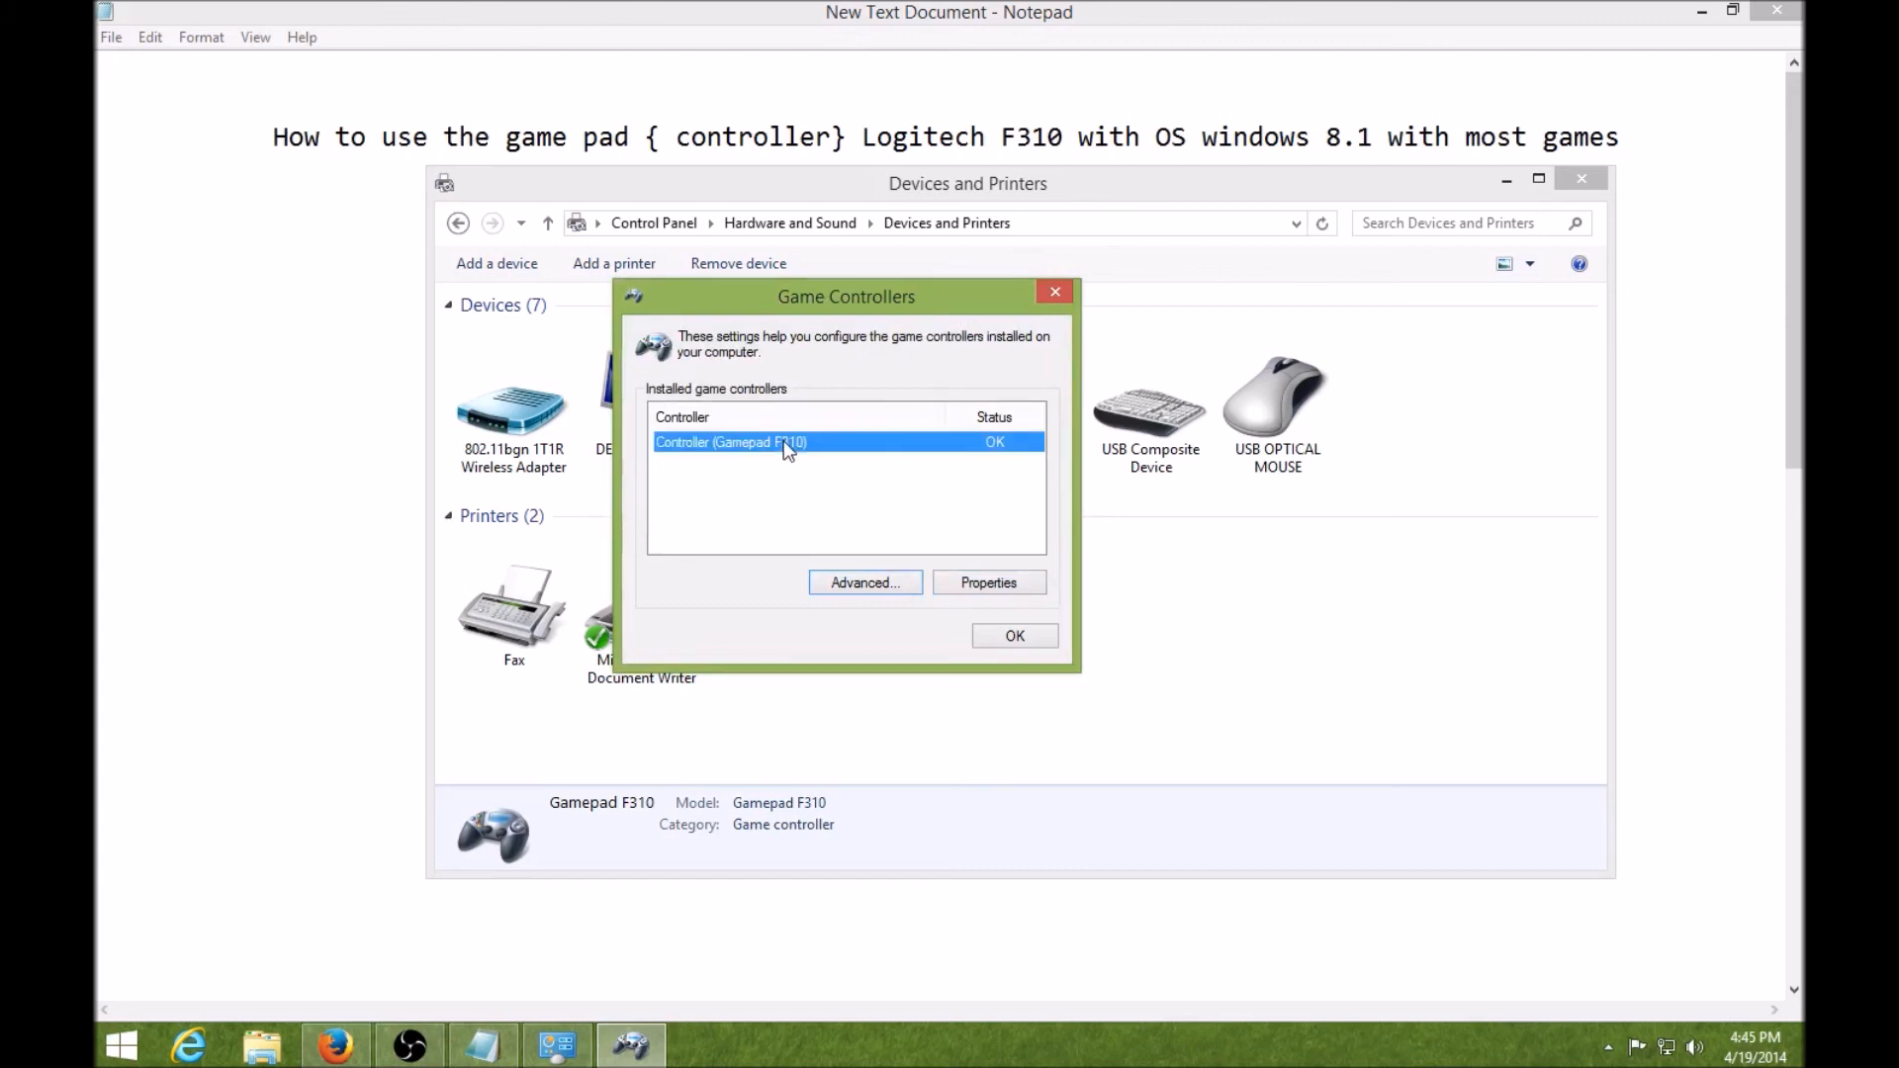
click(1011, 638)
- Open the Gamepad F310 device properties and view the details of its Xbox 360 Controller for Windows hardware function
right_click(762, 411)
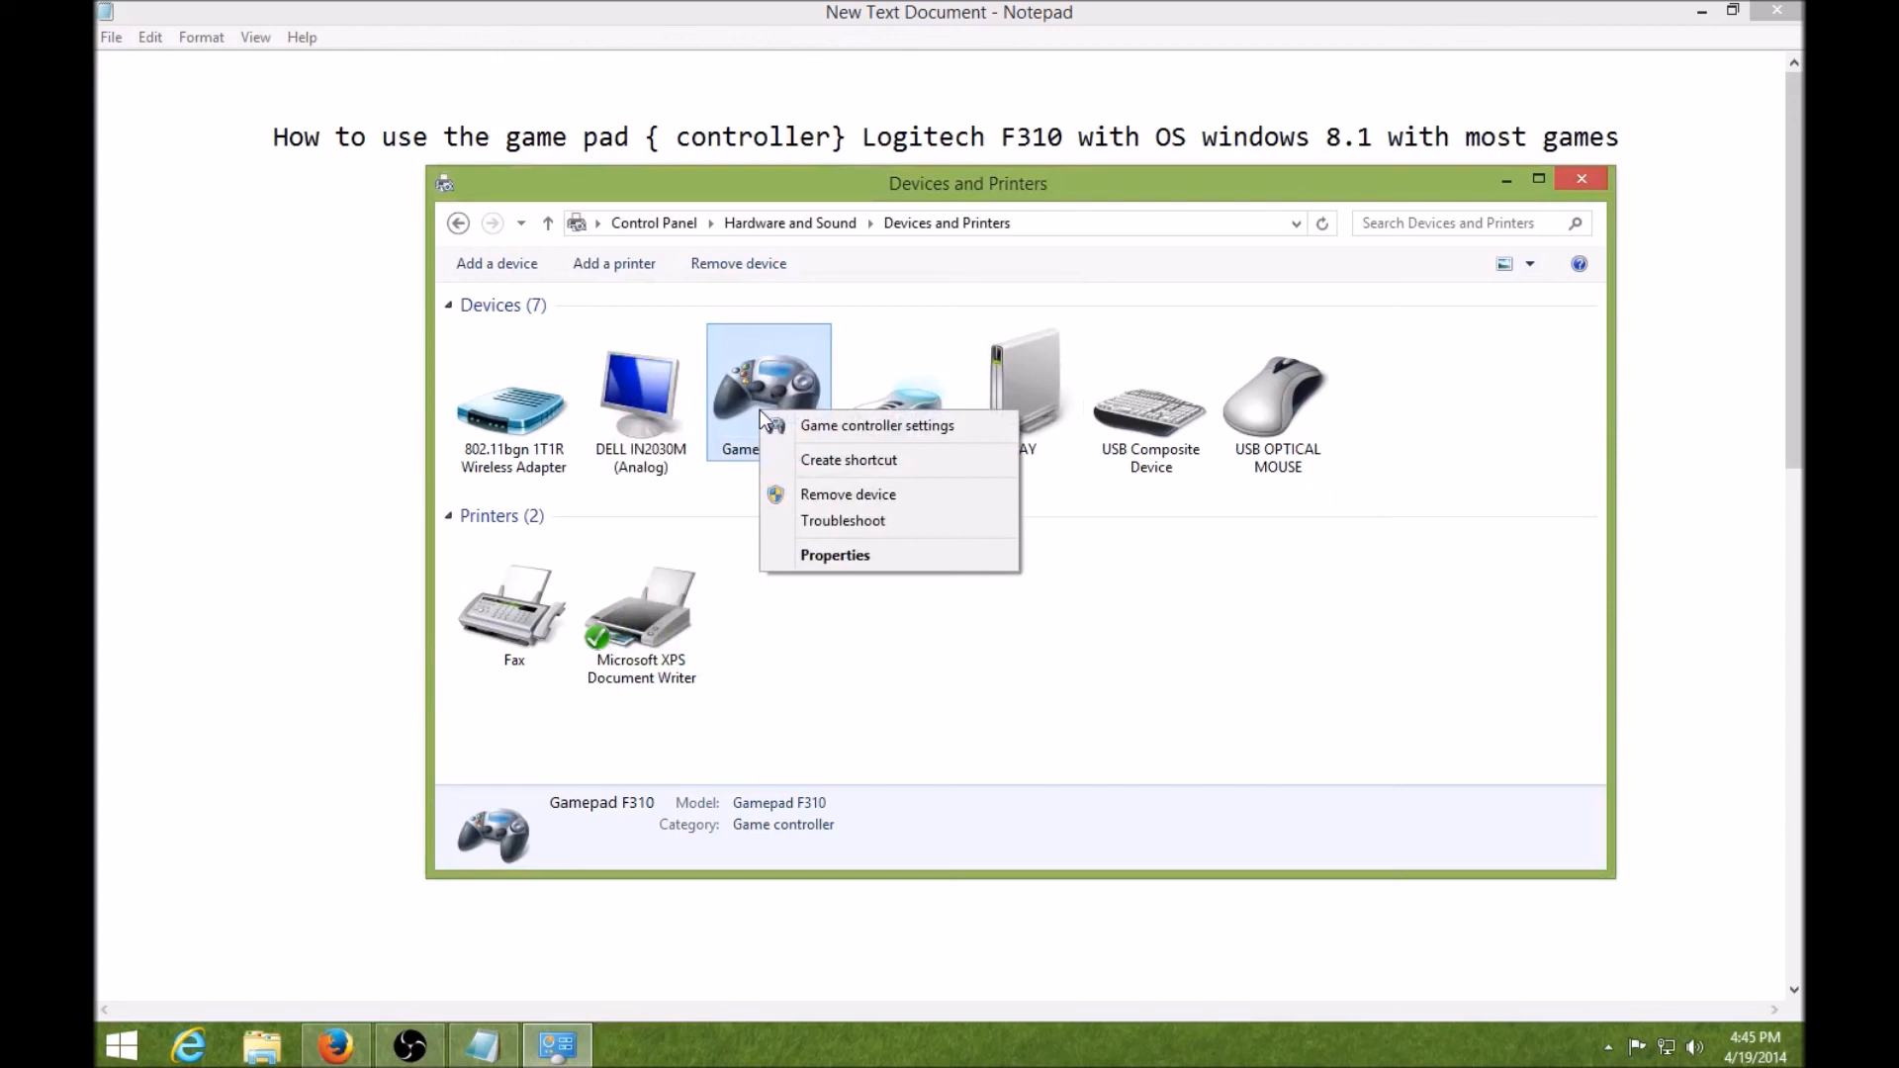
click(848, 554)
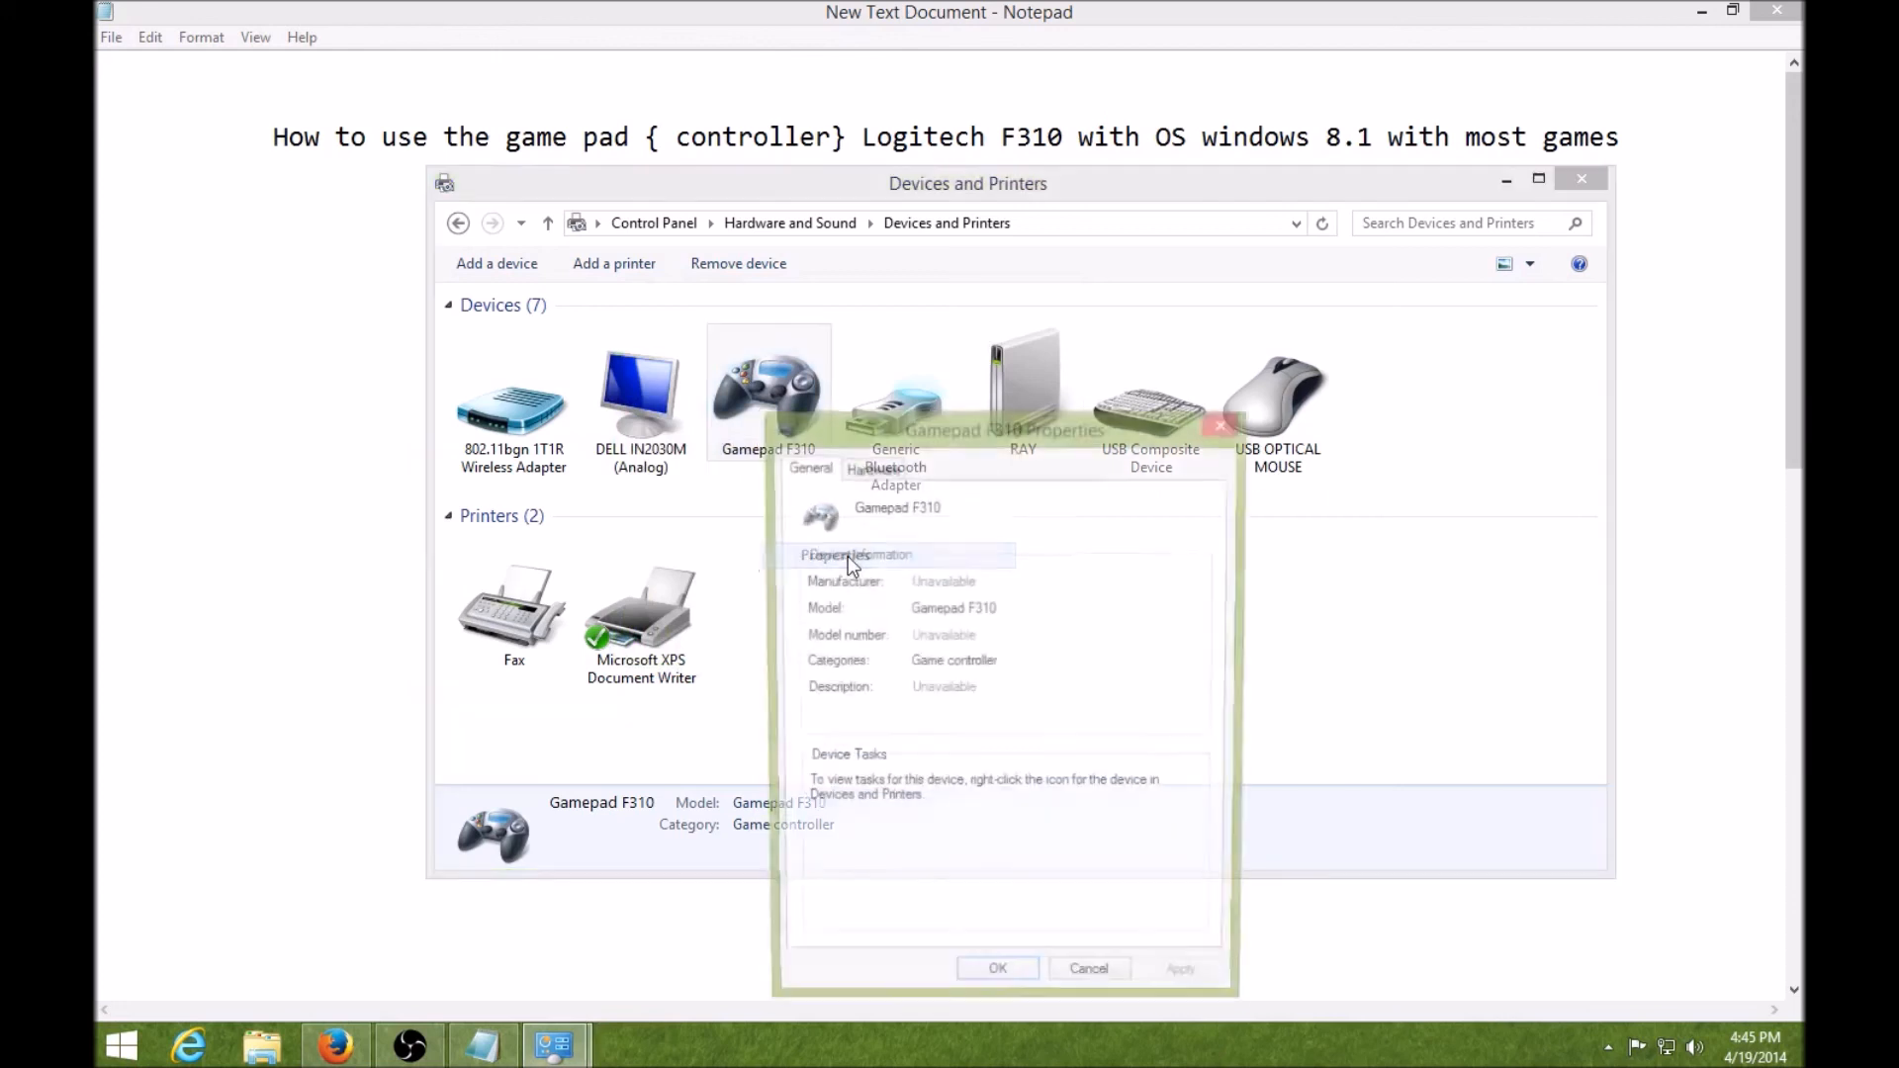
click(871, 468)
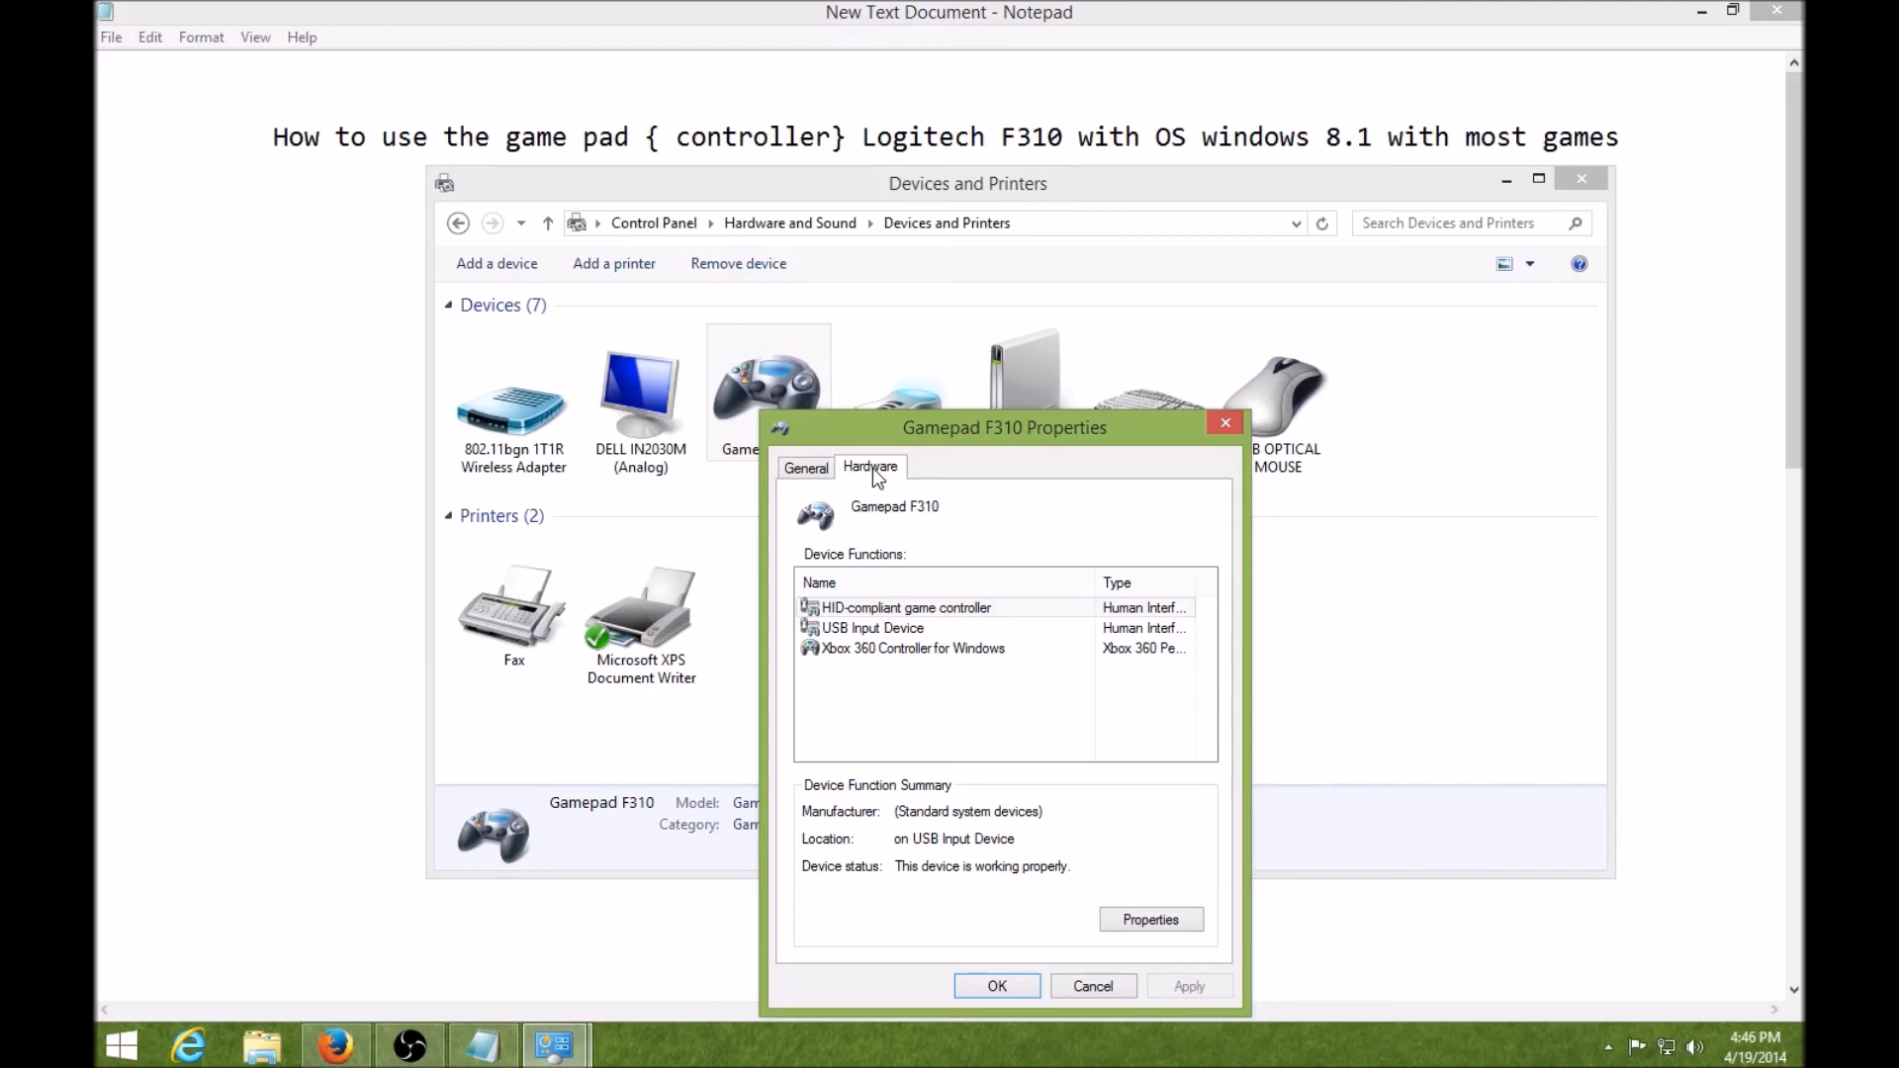
click(874, 651)
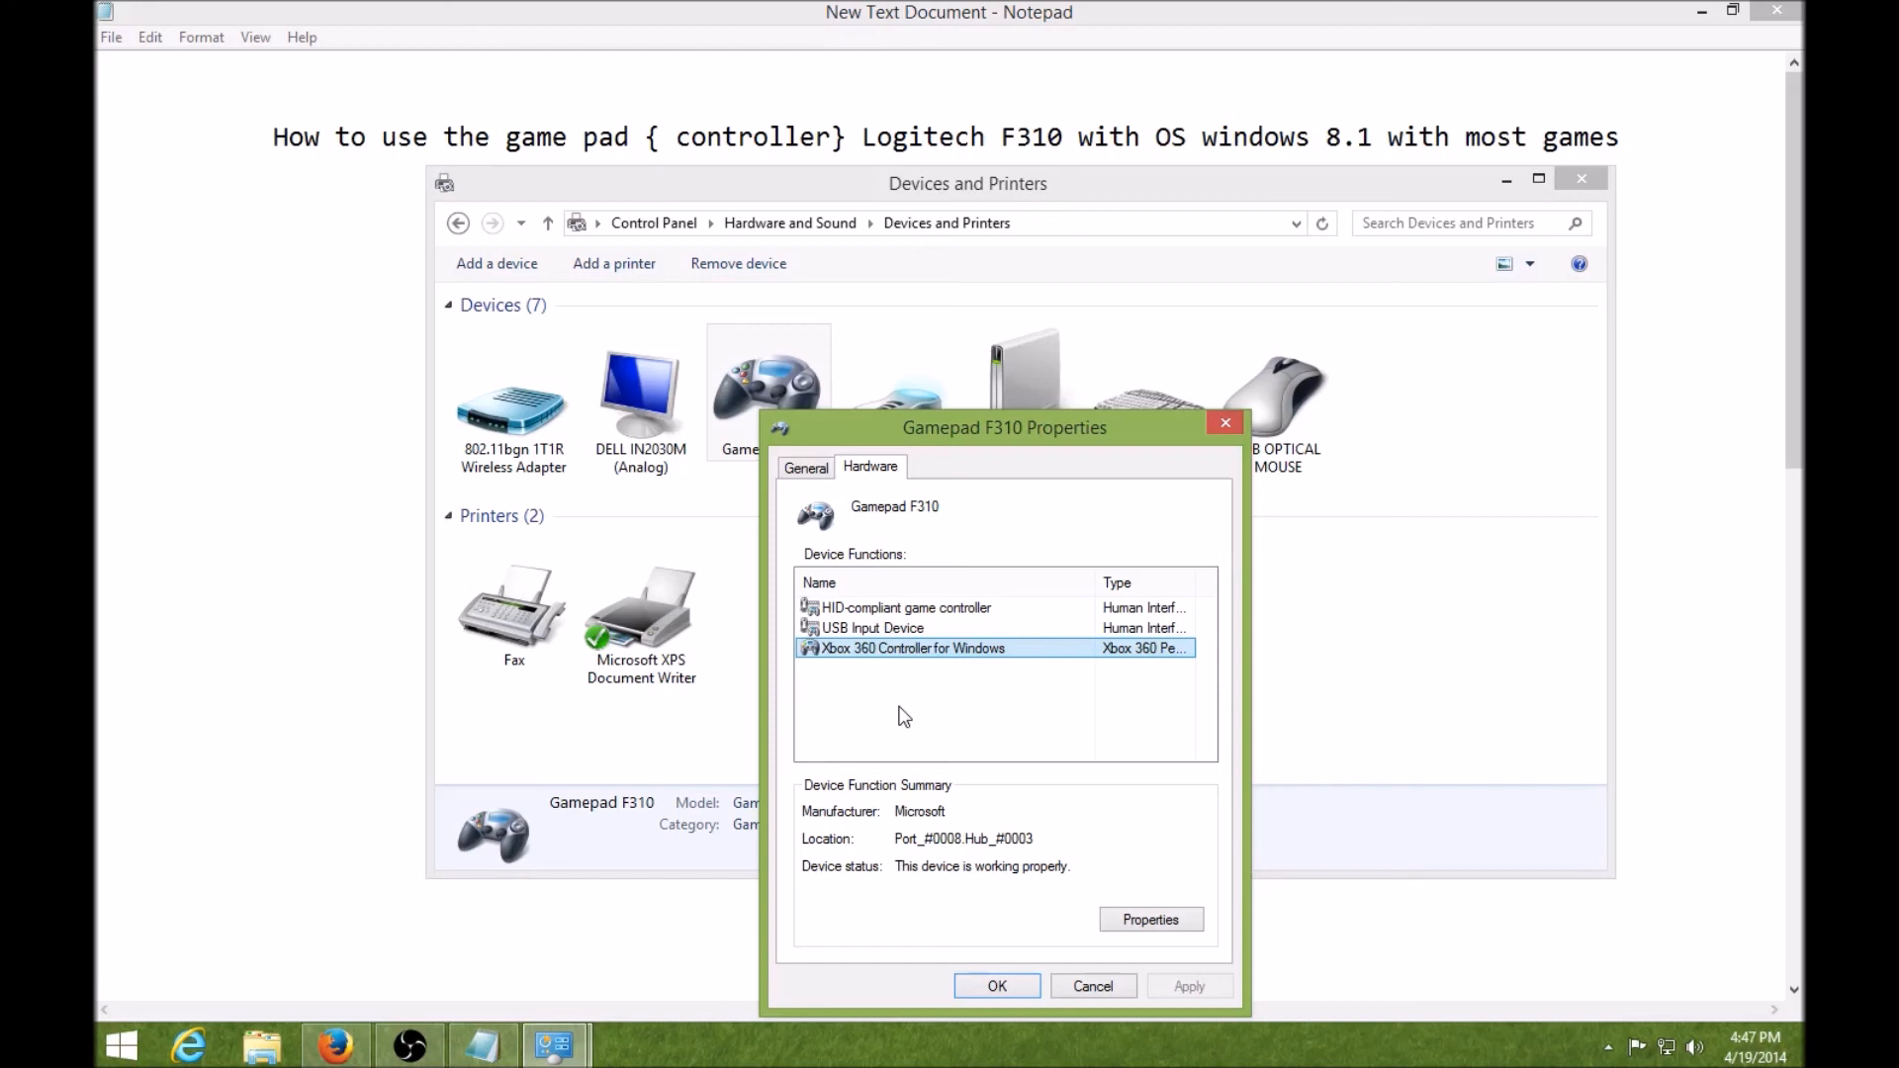
click(410, 1046)
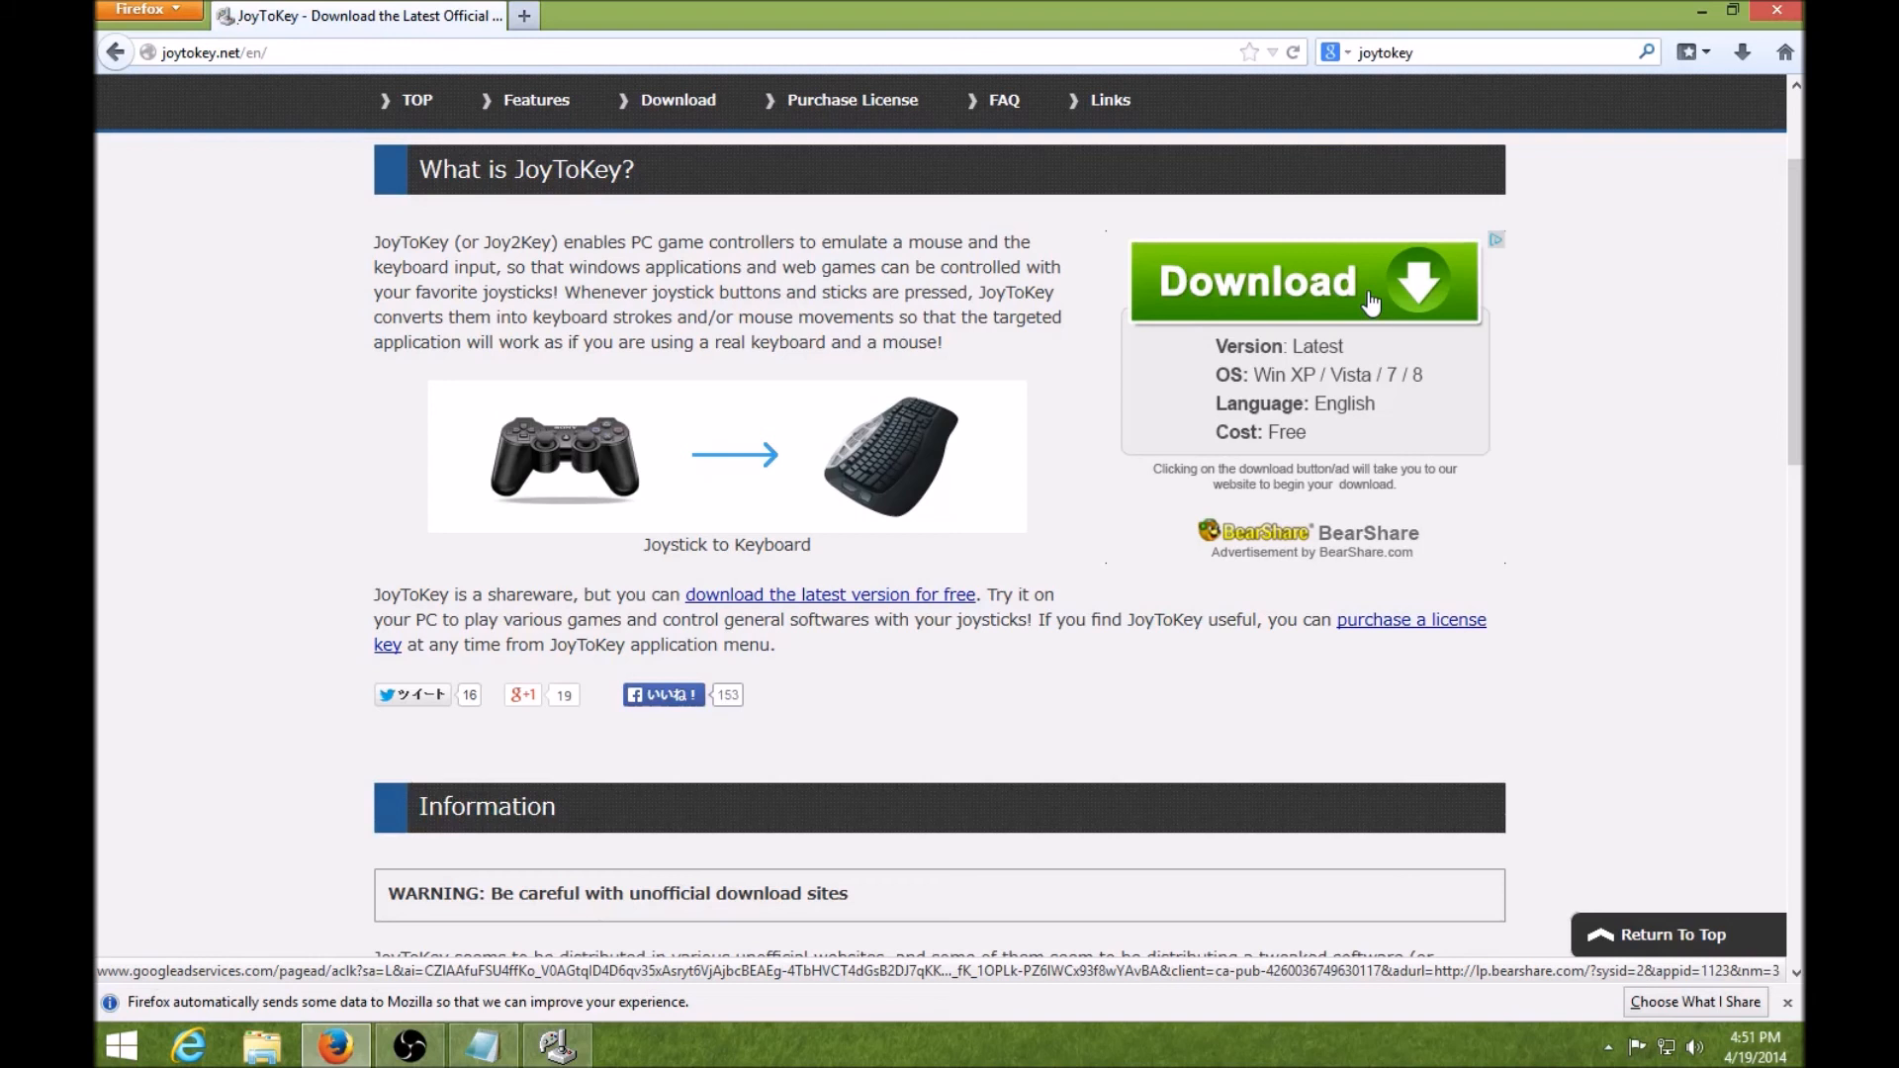
- Open the free-download page on the JoyToKey website and go to the links for the latest version
click(914, 596)
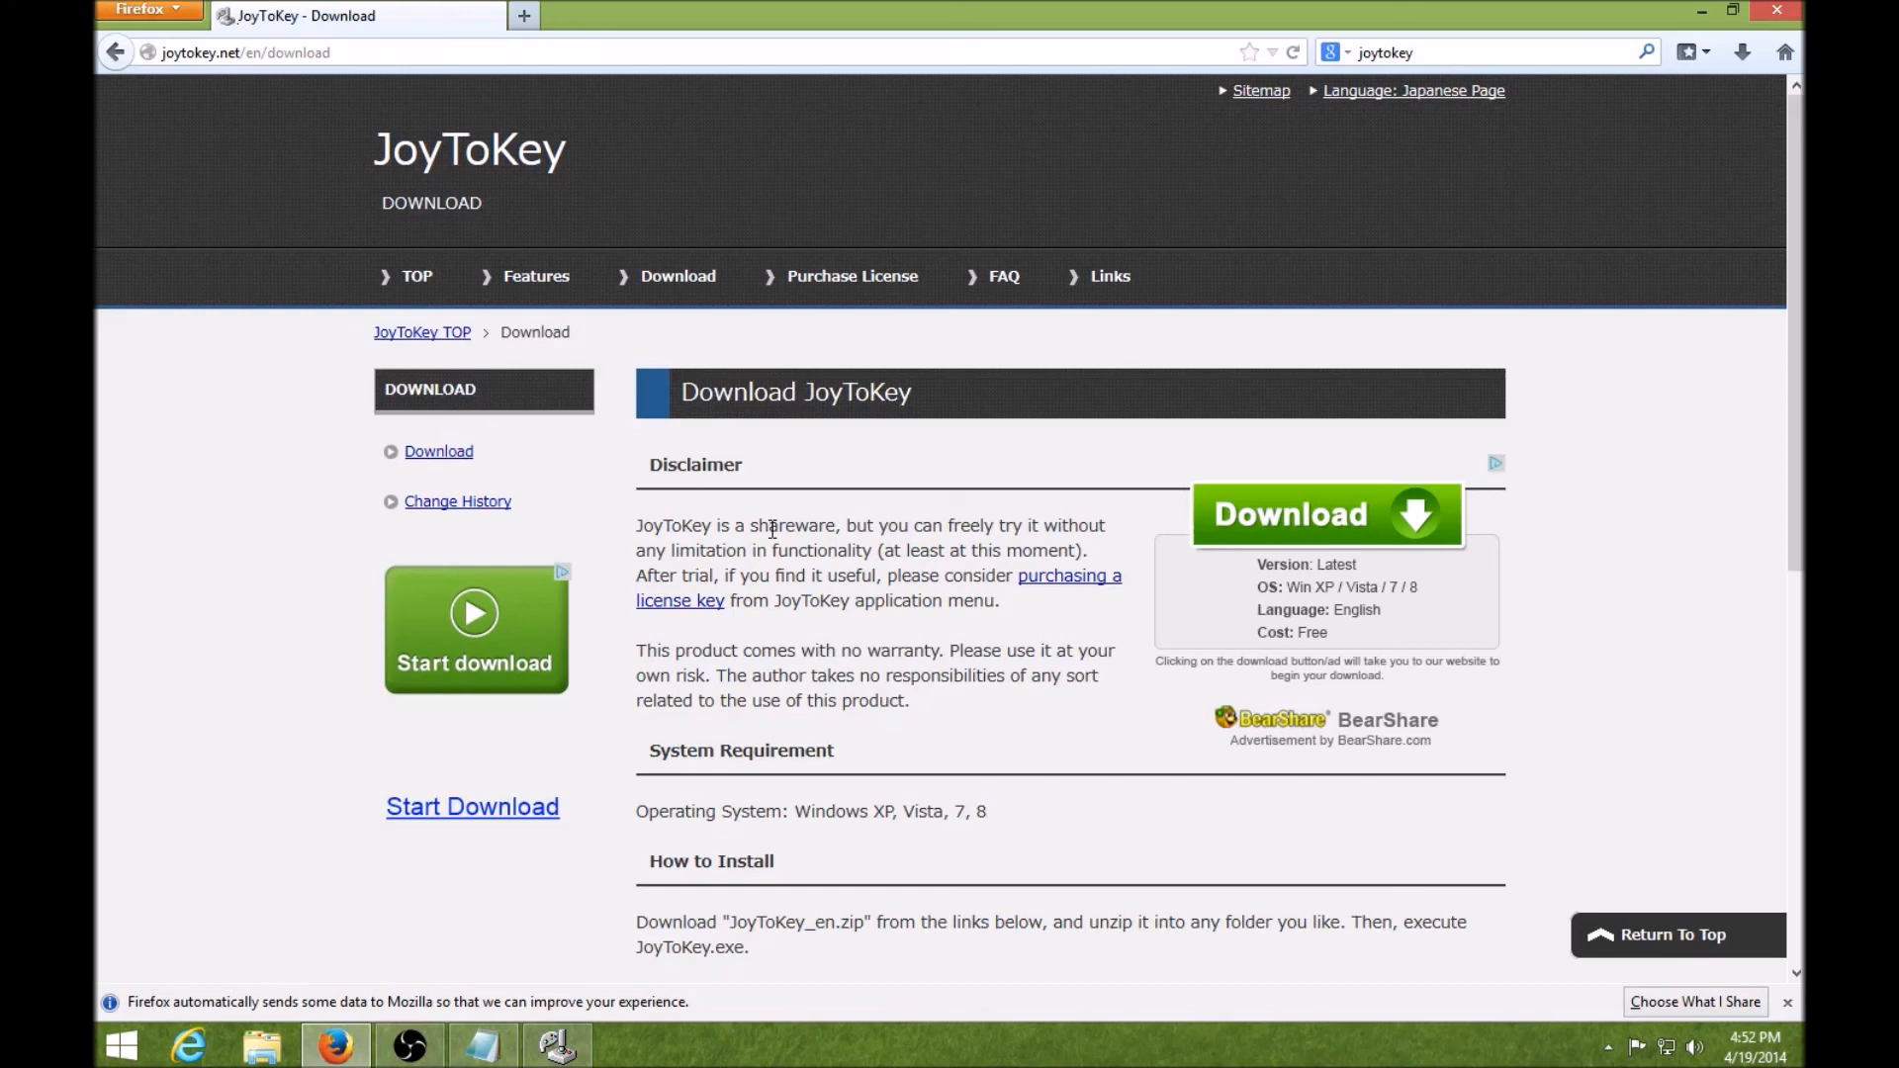
scroll(949, 534, down, 4)
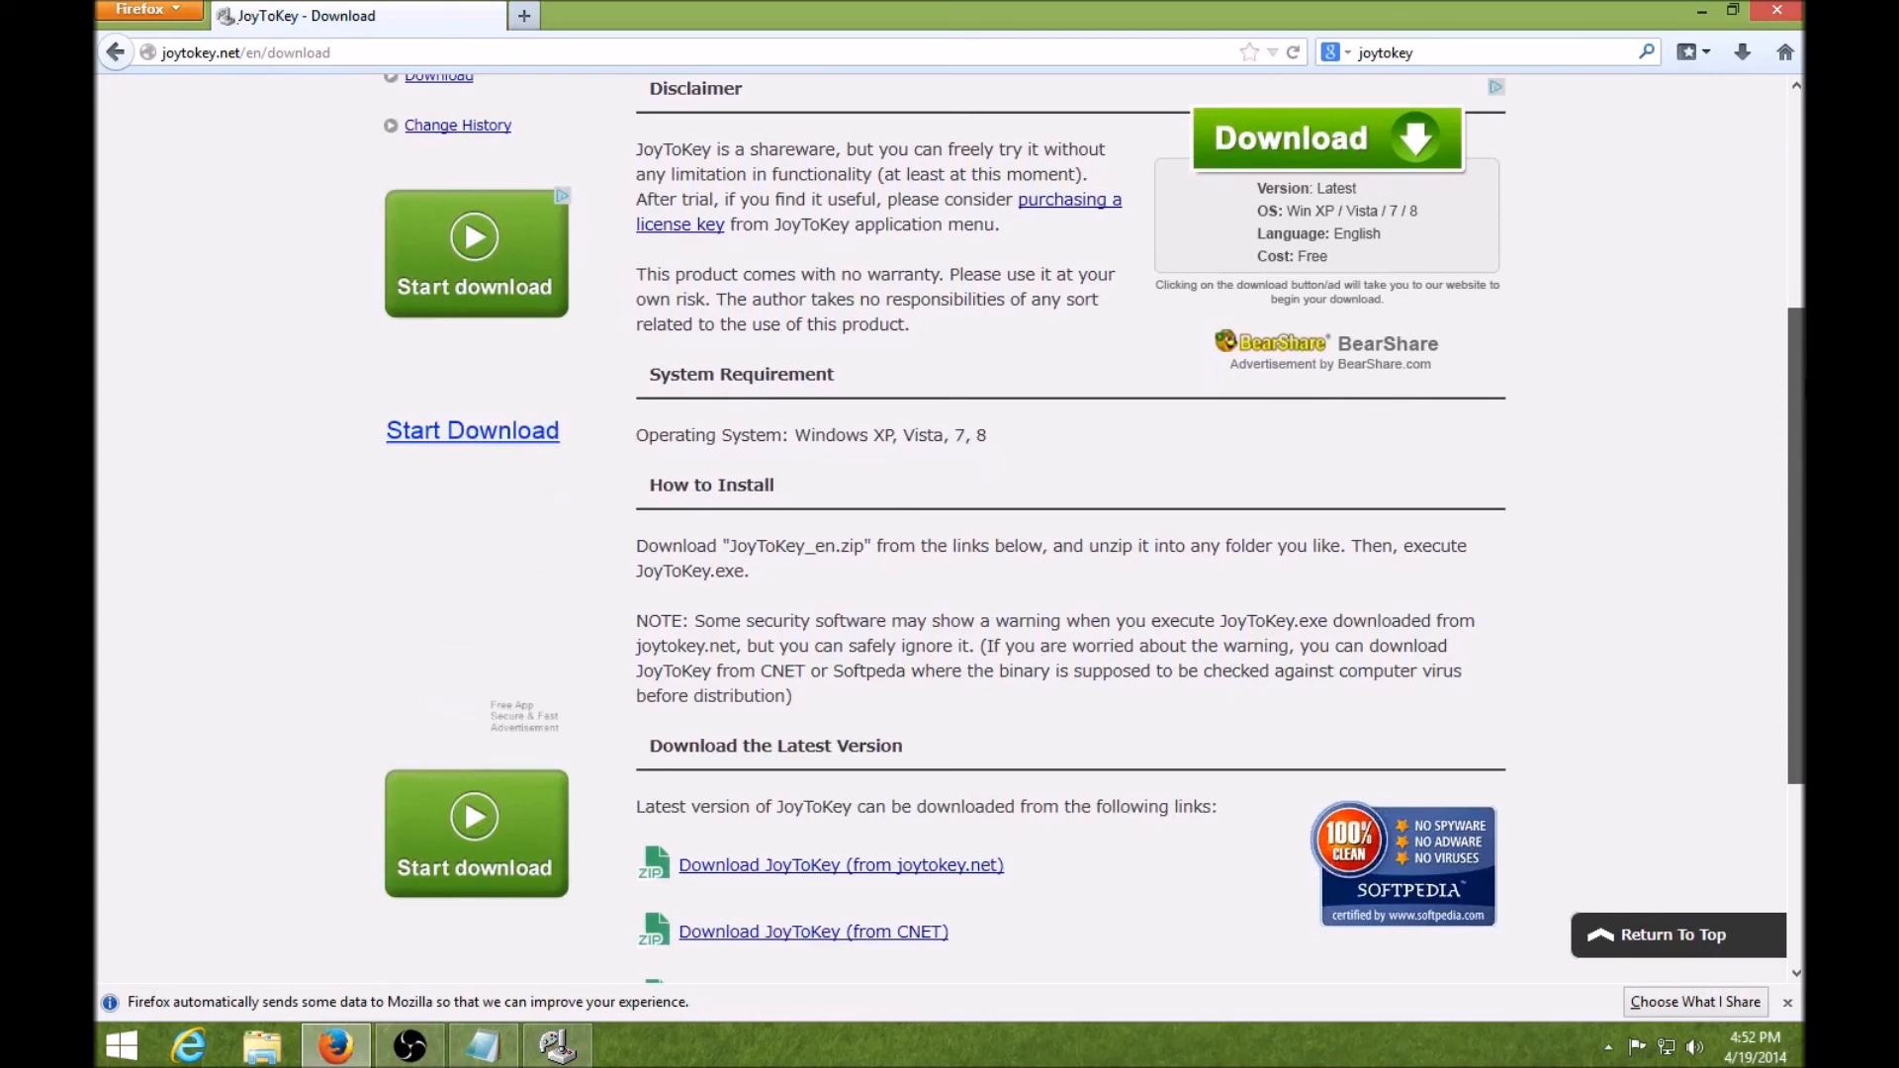
scroll(950, 534, down, 1)
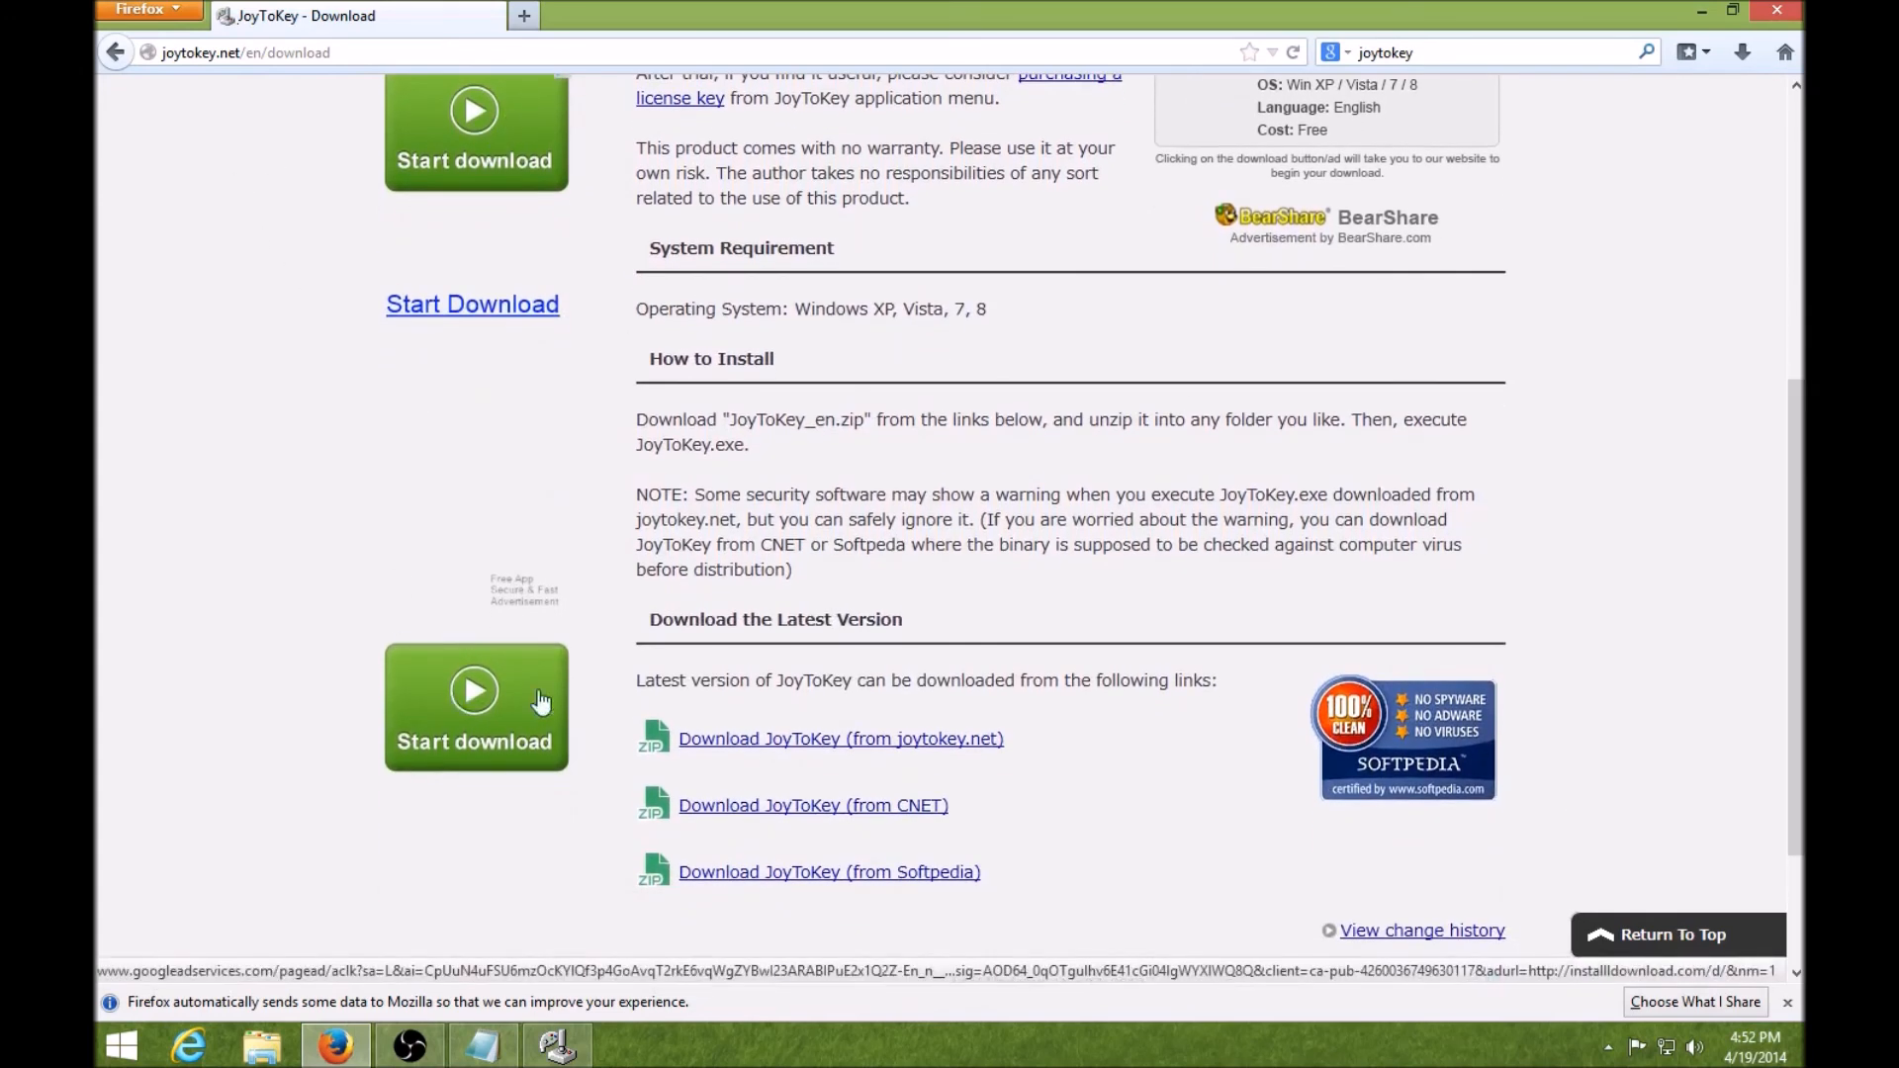
scroll(809, 529, down, 2)
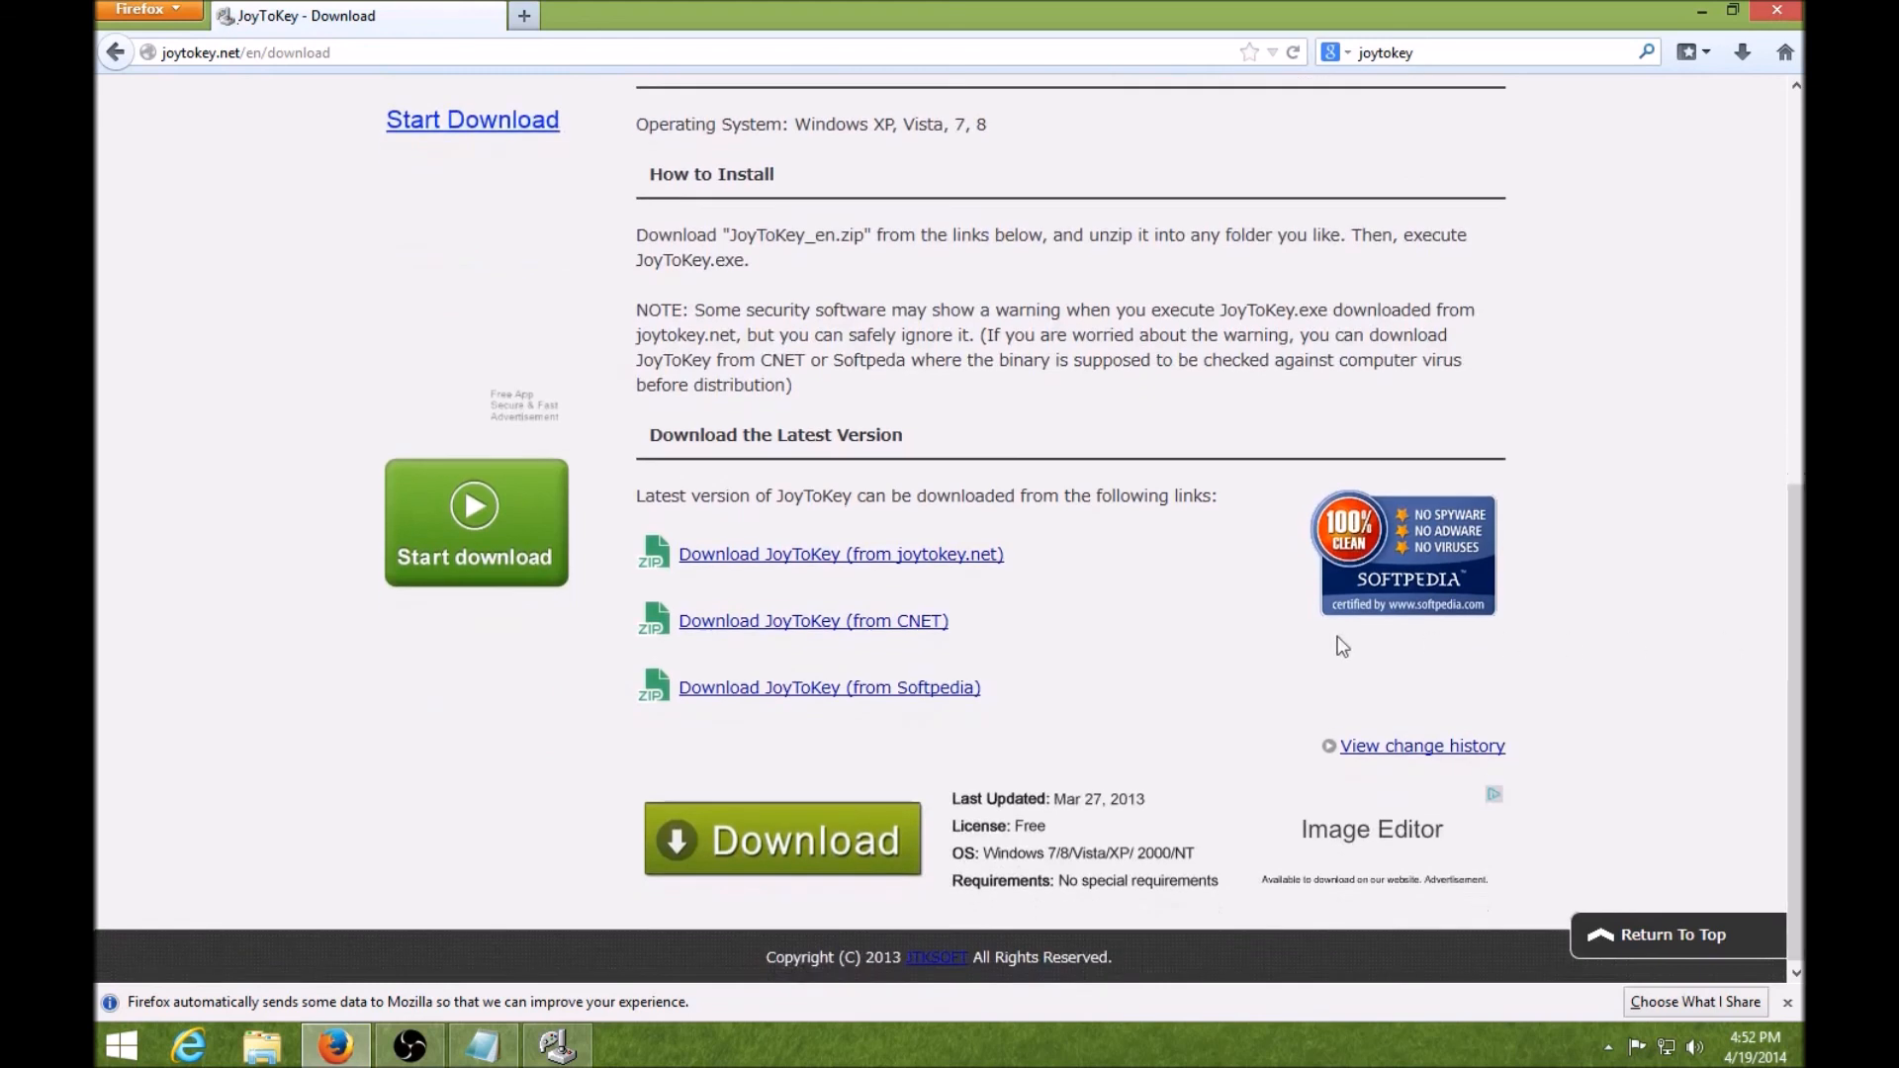
- Start downloading JoyToKey_en.zip from joytokey.net and cancel the save prompt
click(807, 569)
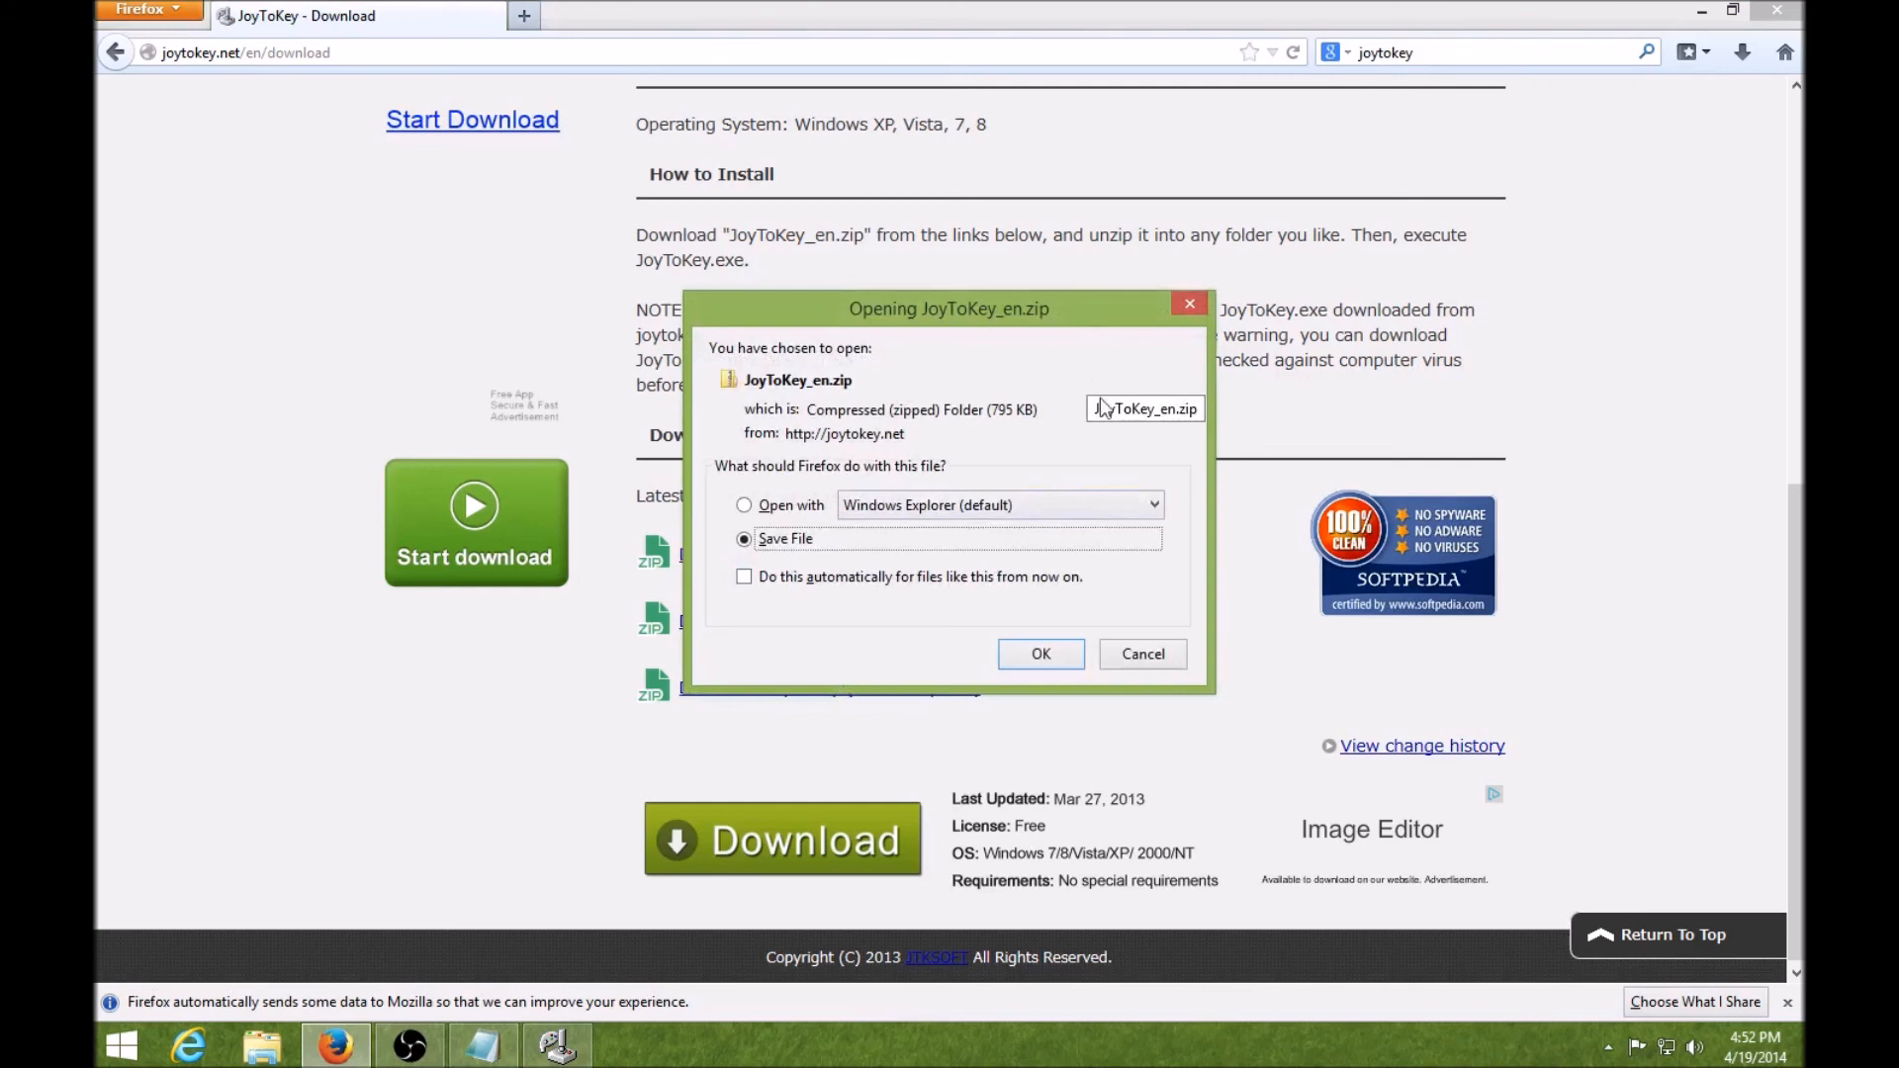
click(1170, 660)
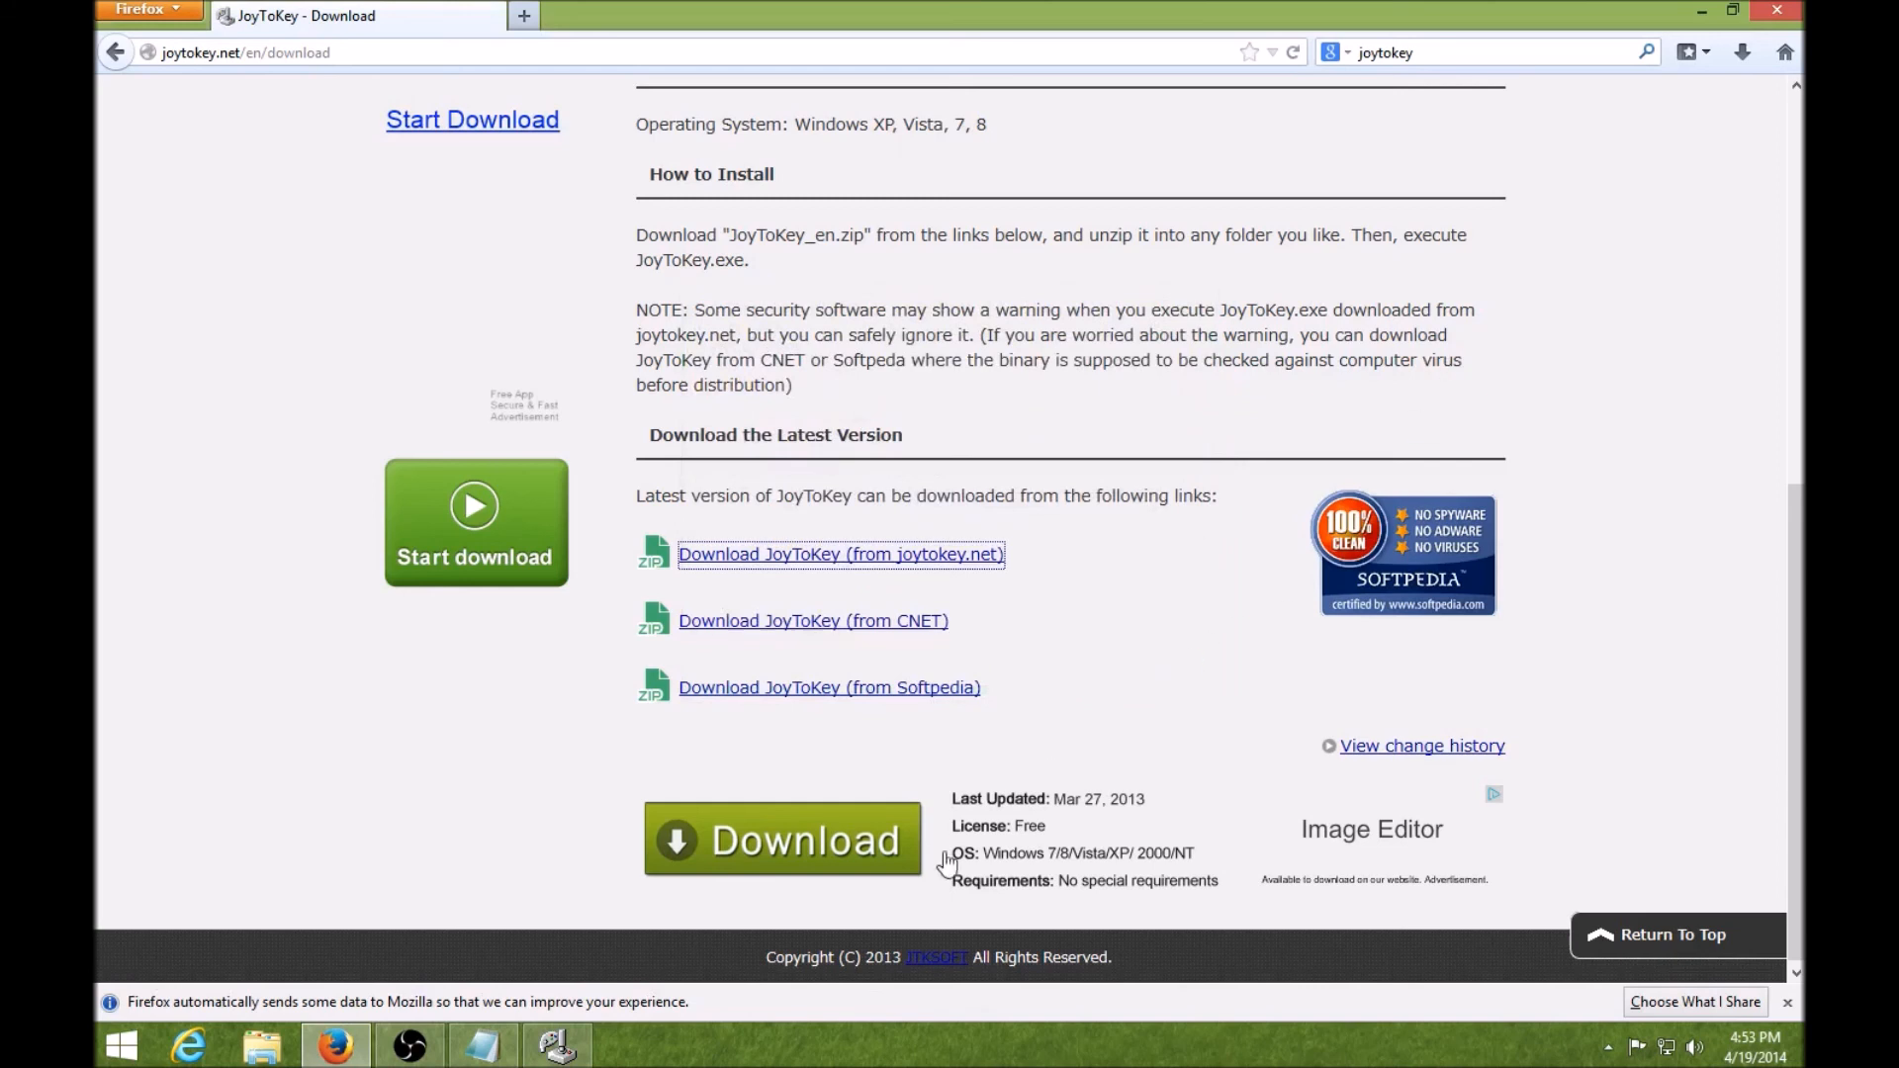
- View the JoyToKey profile window over the Notepad notes, then clear the desktop by minimizing both and closing Firefox
click(493, 1053)
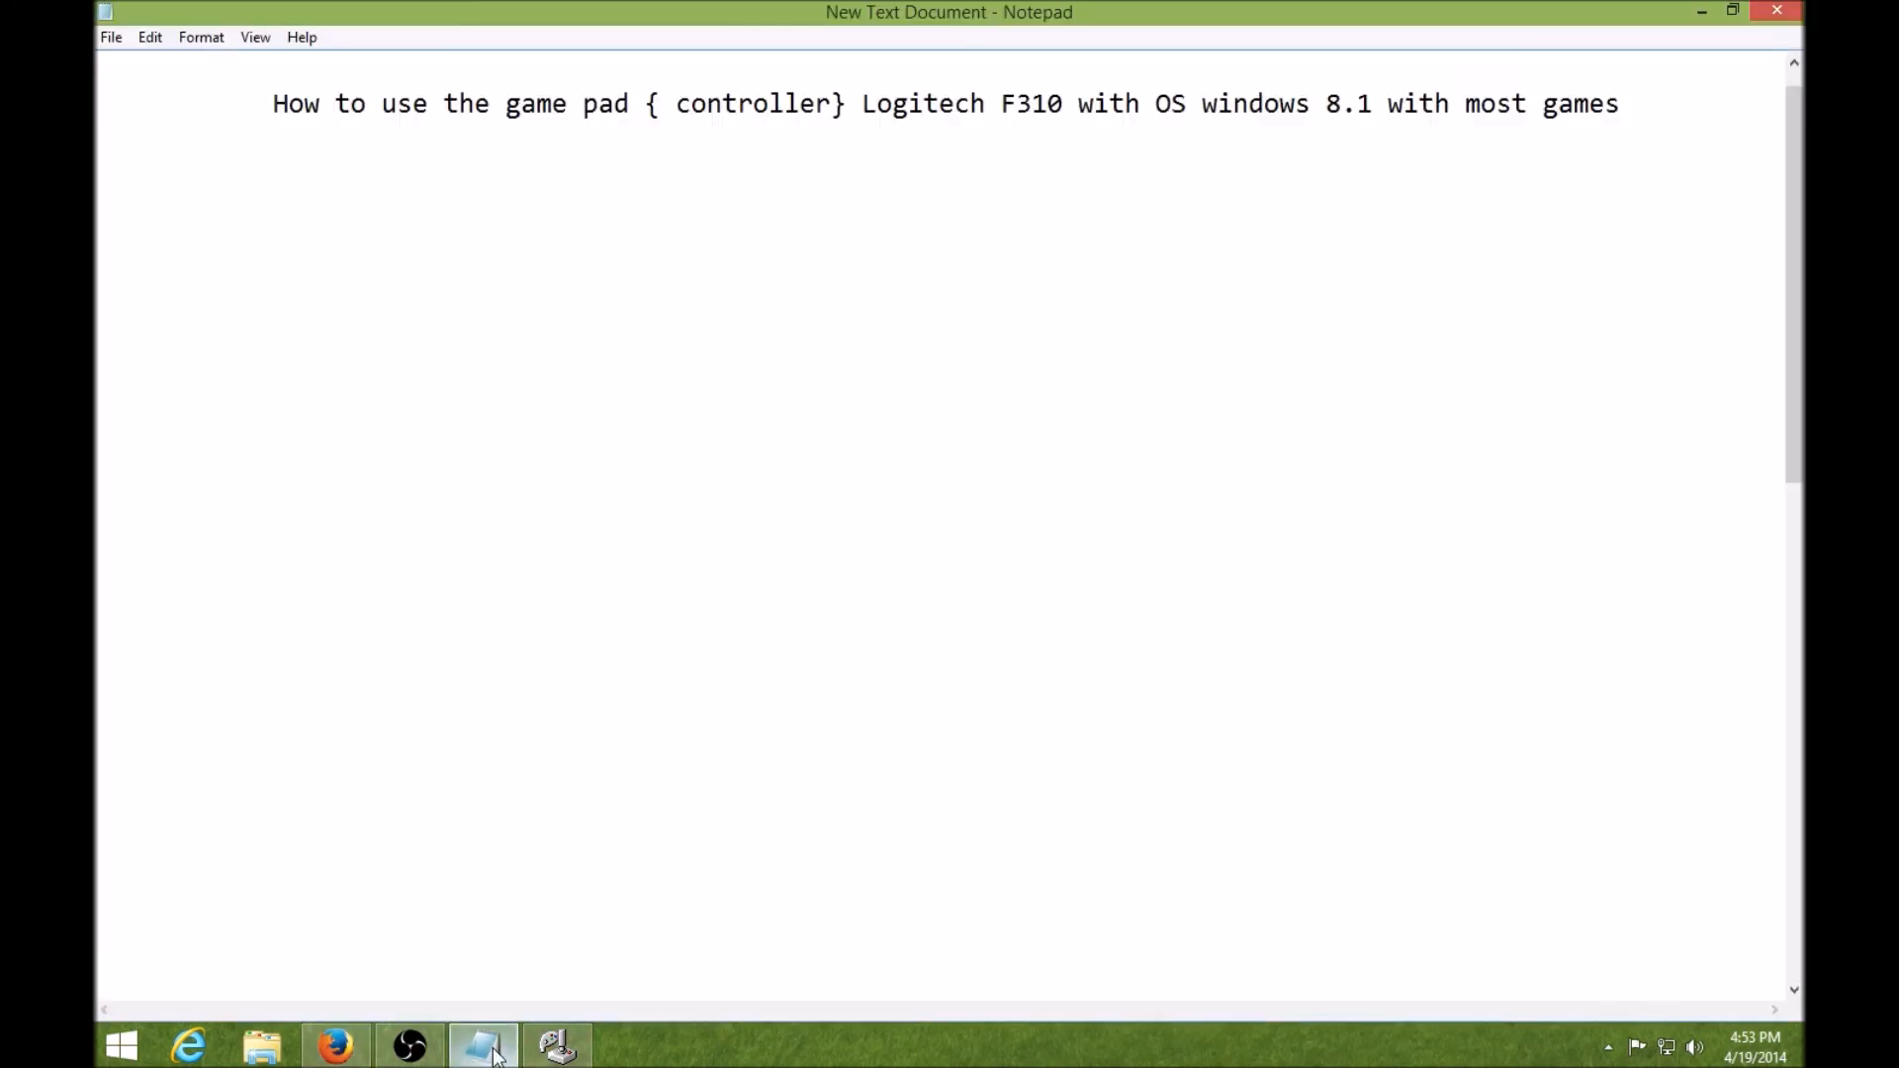
click(568, 1054)
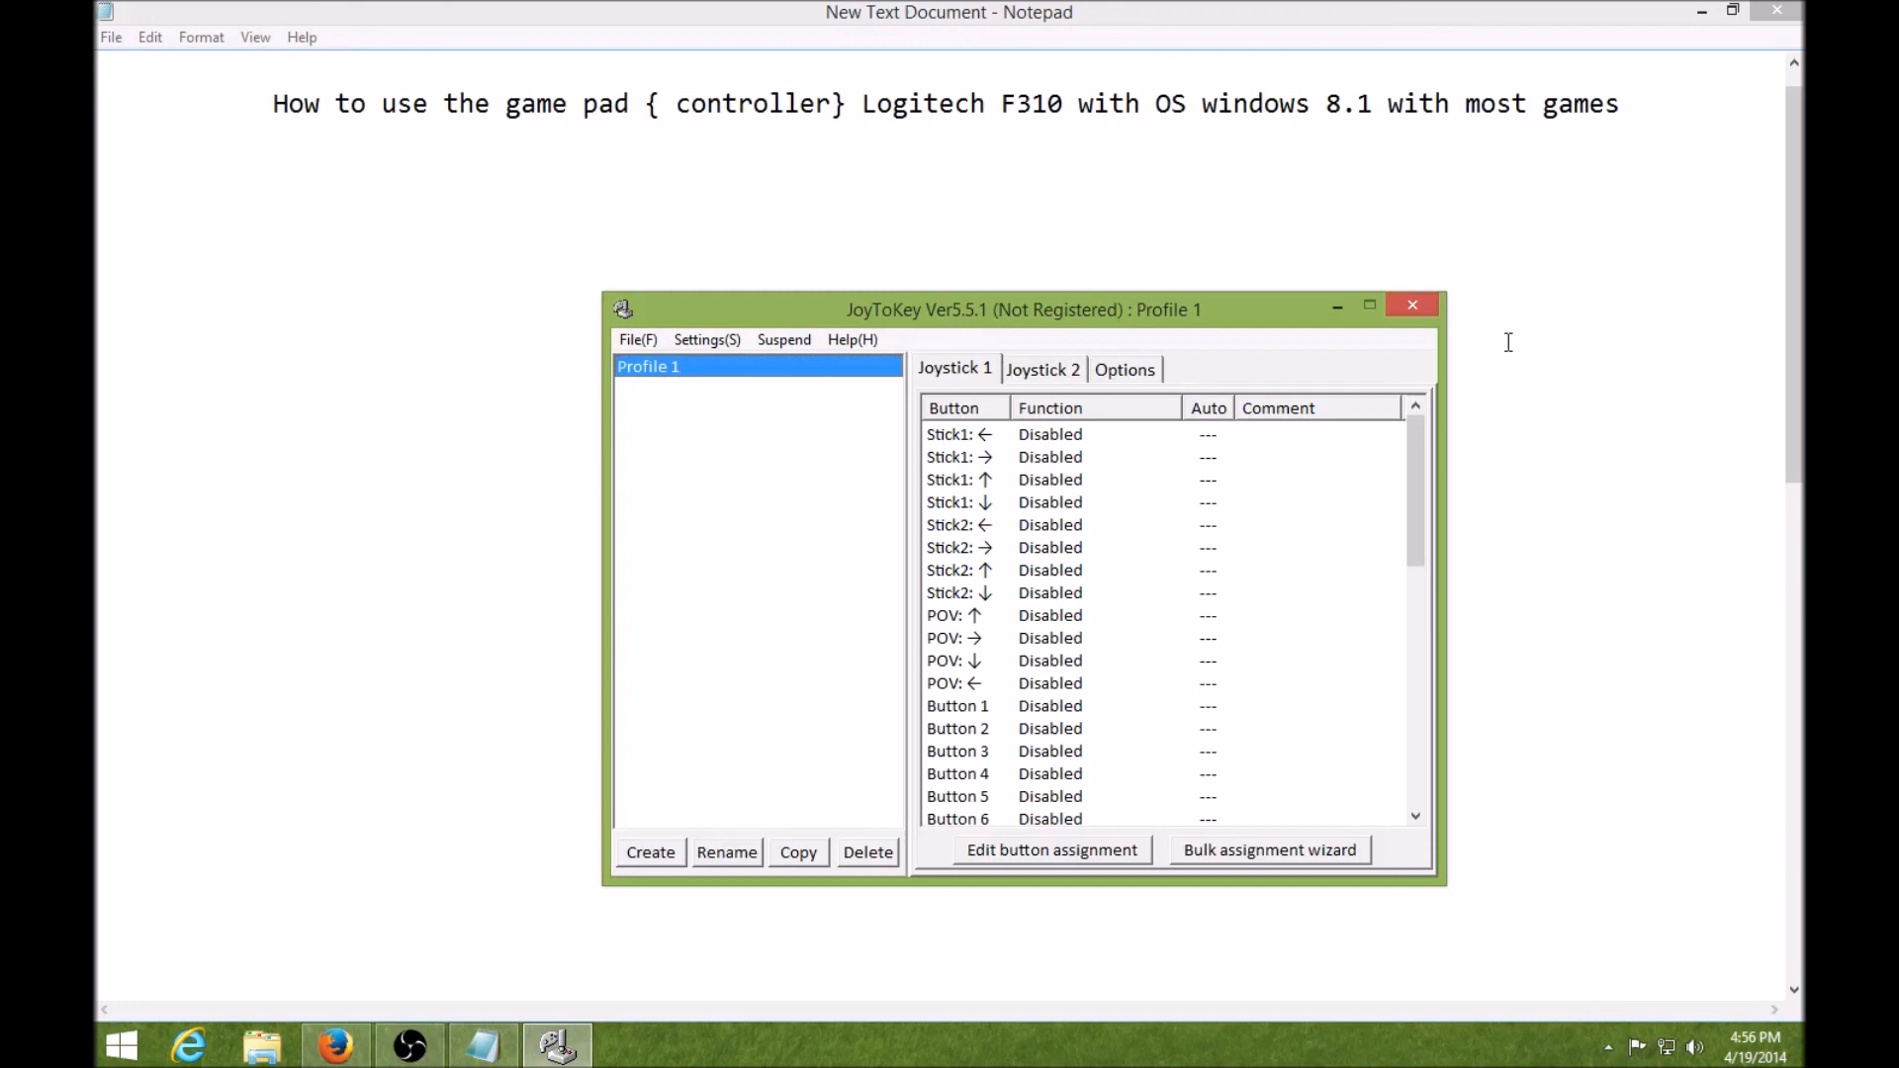
click(1334, 313)
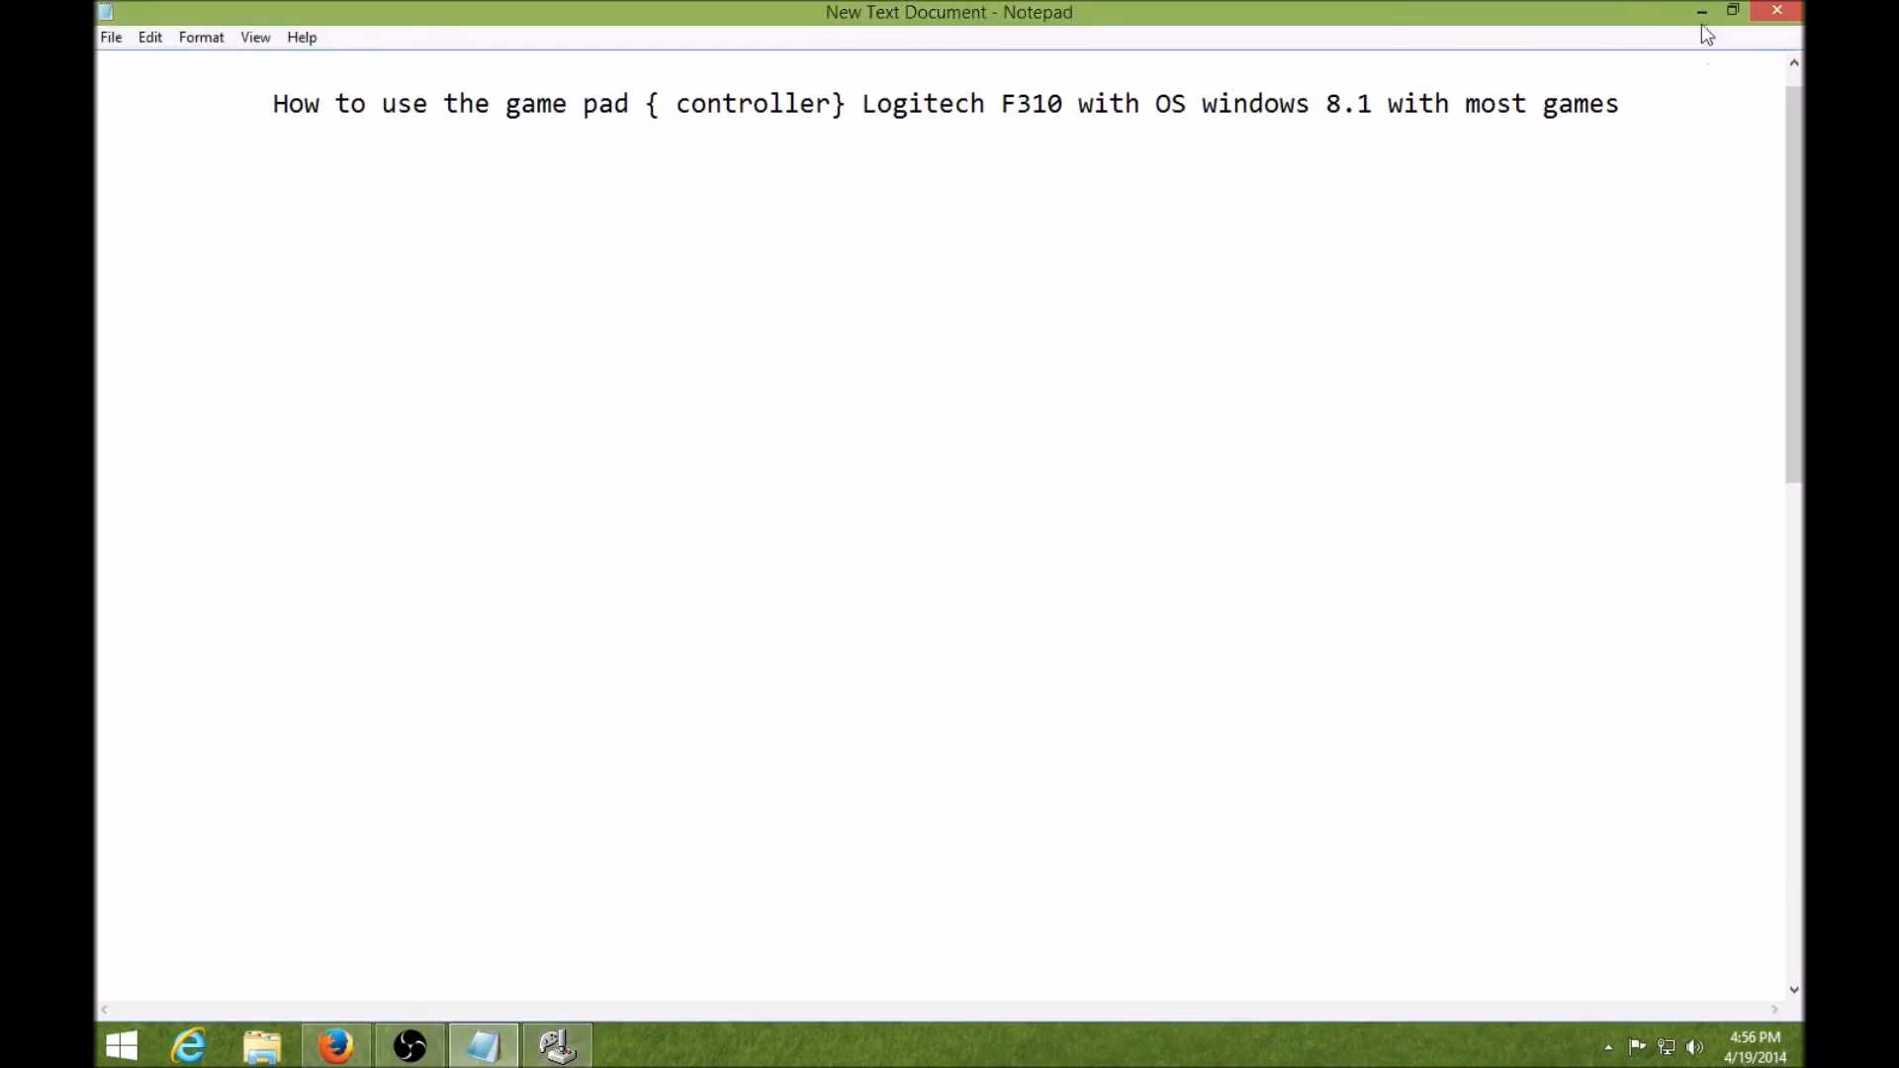
click(1702, 14)
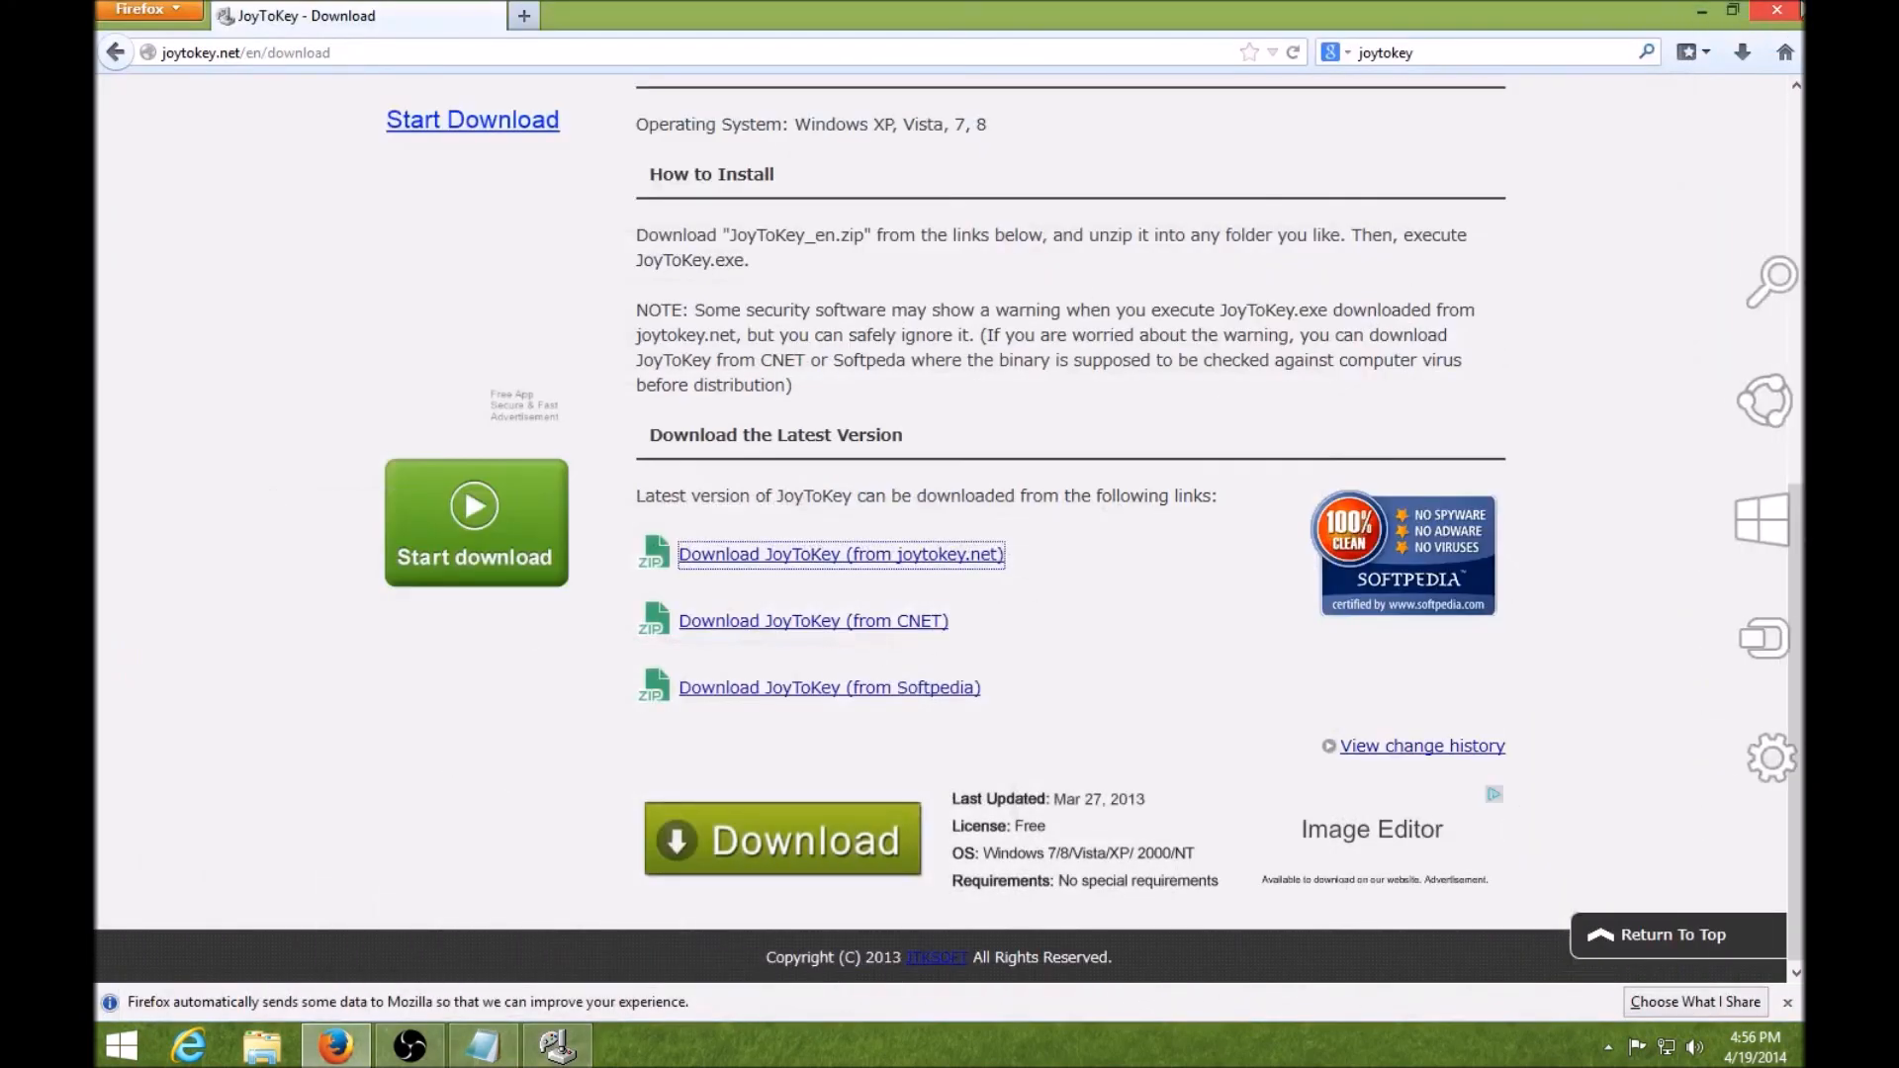
click(1780, 12)
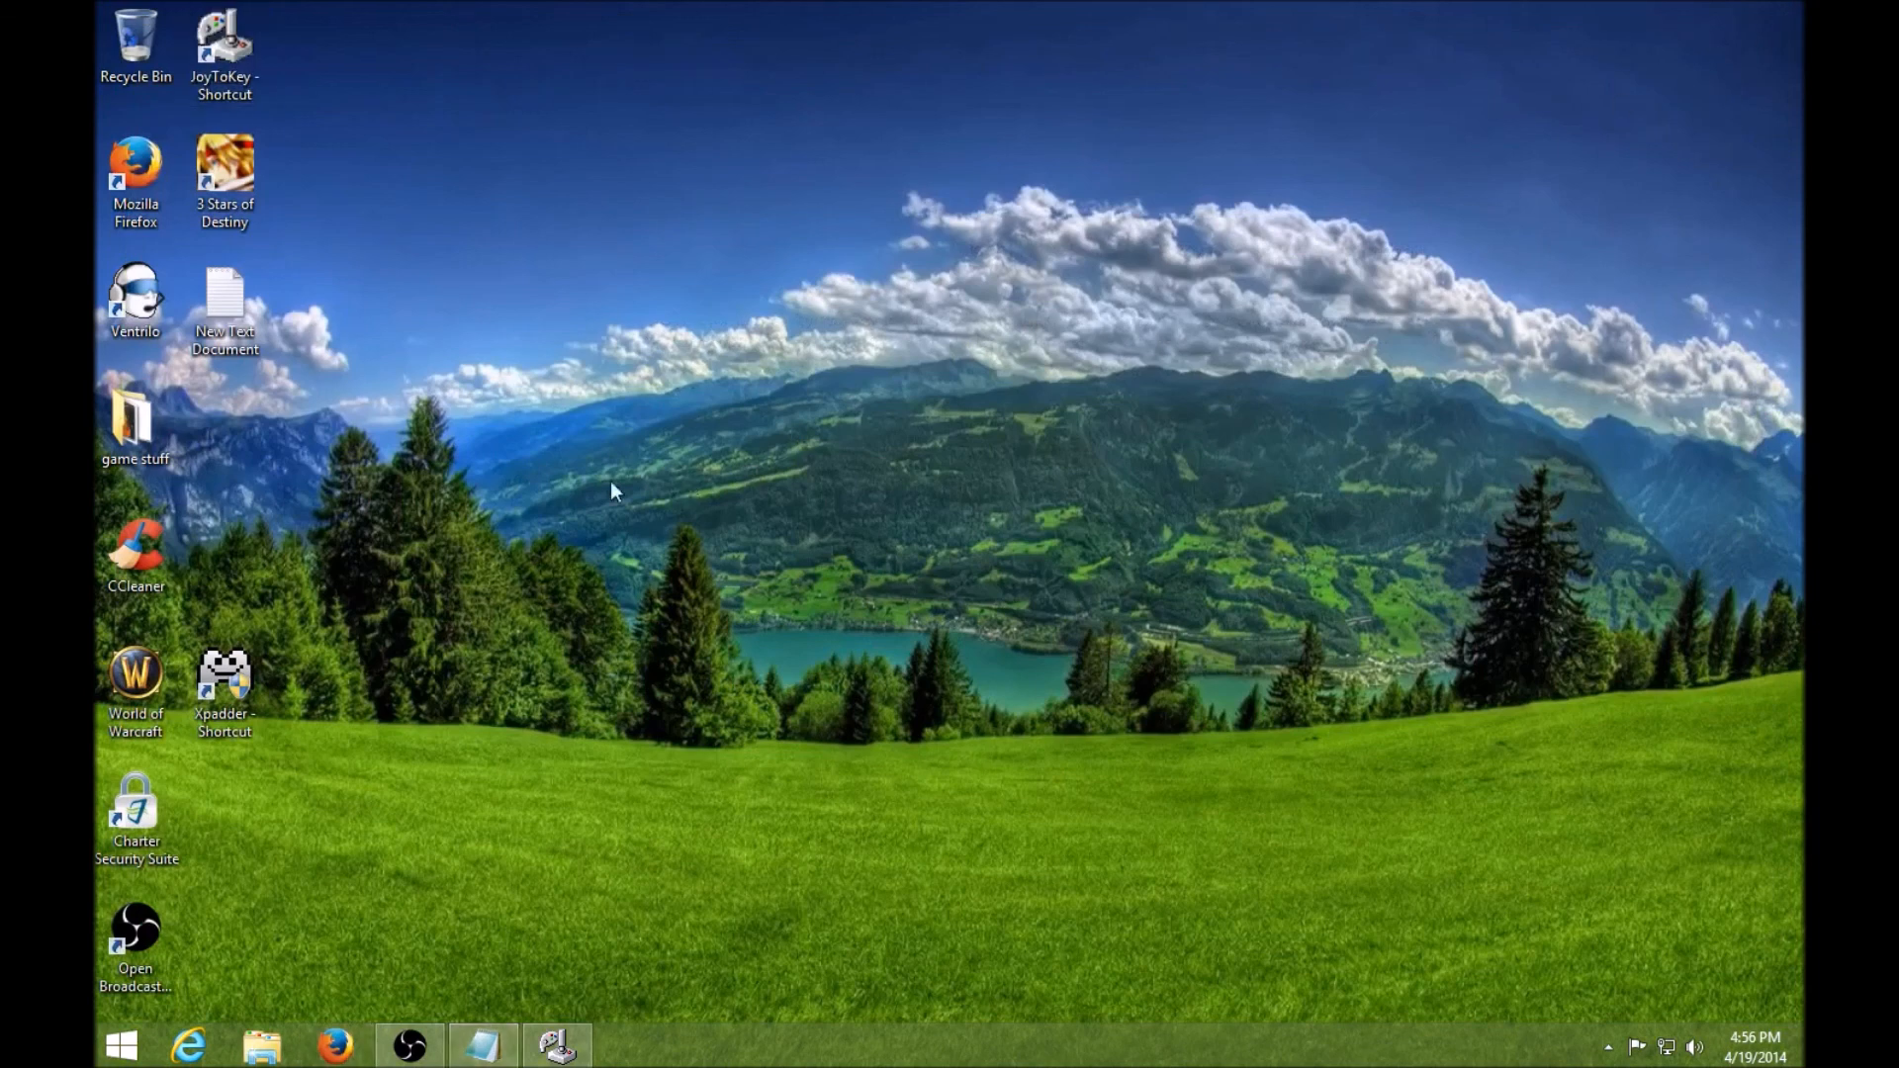
- Open the unzipped JoyToKey_en folder inside Downloads to examine its program files, then close File Explorer
click(270, 1056)
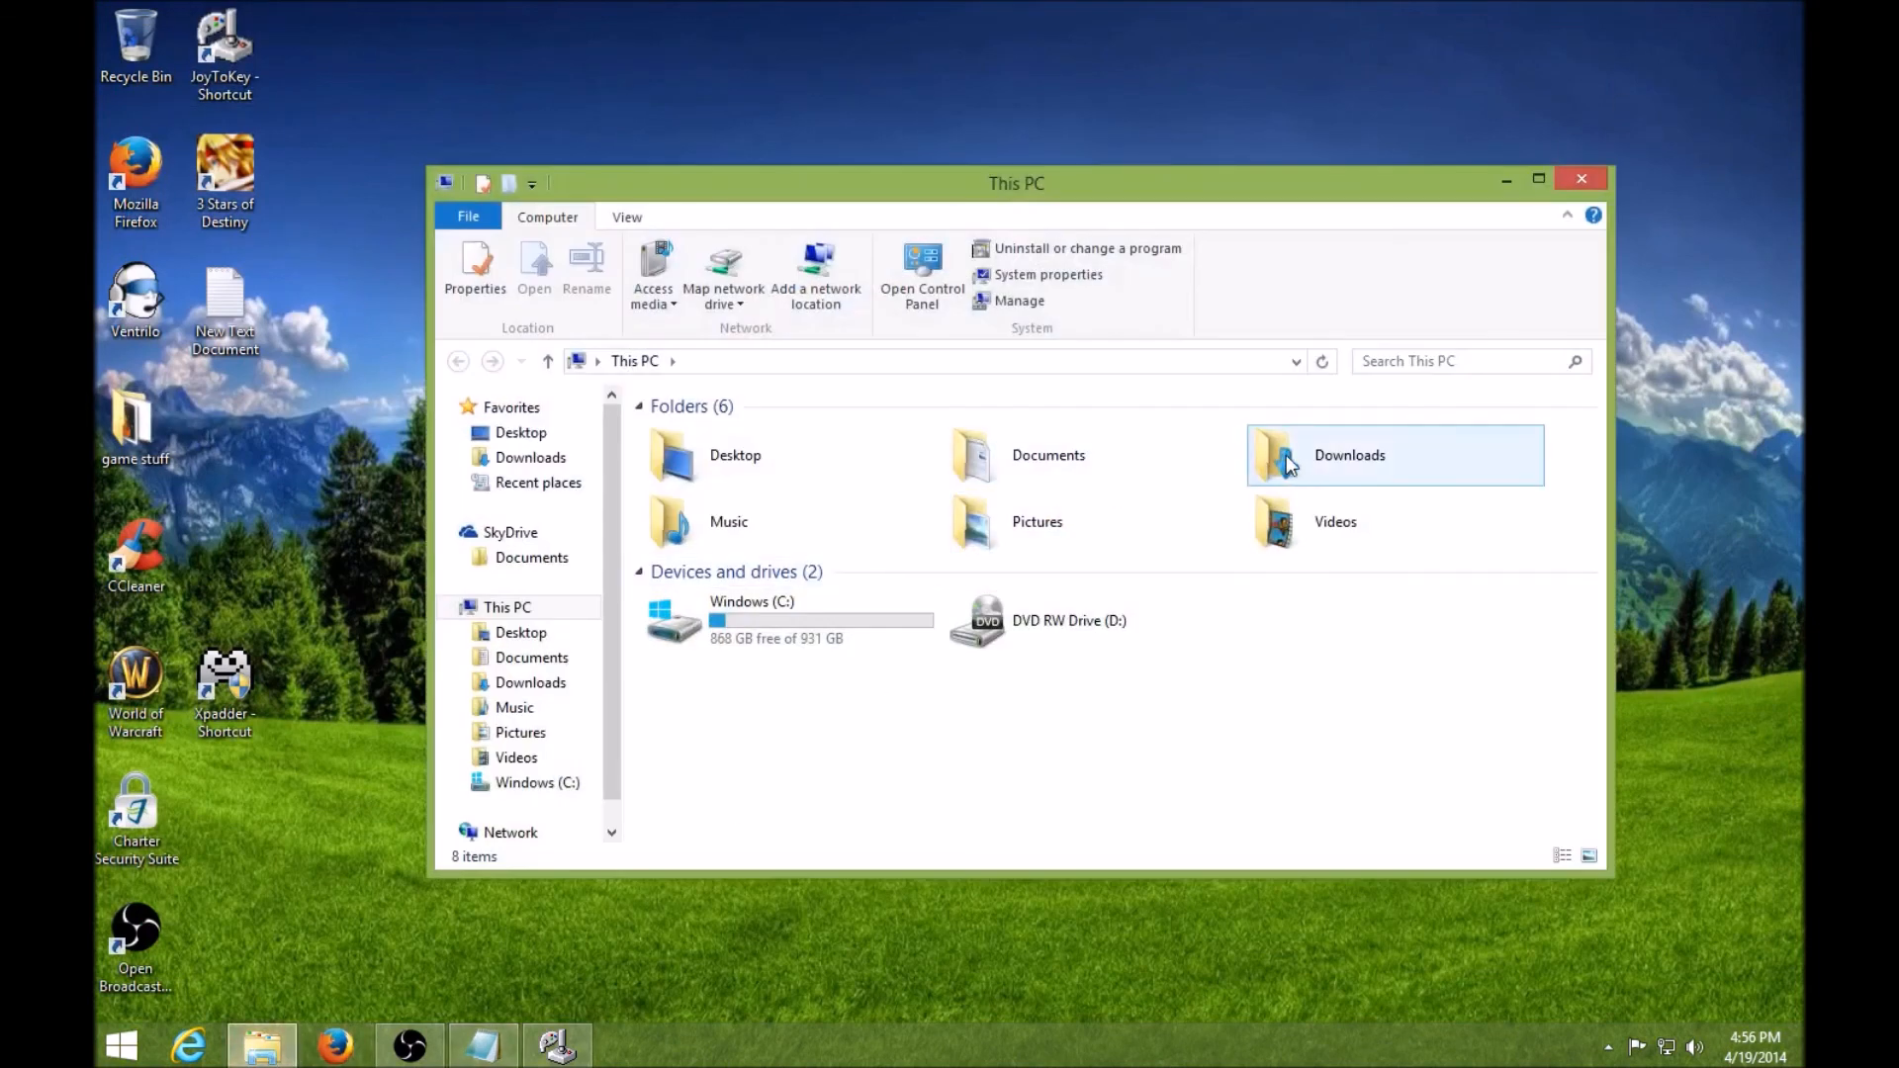
double_click(1286, 455)
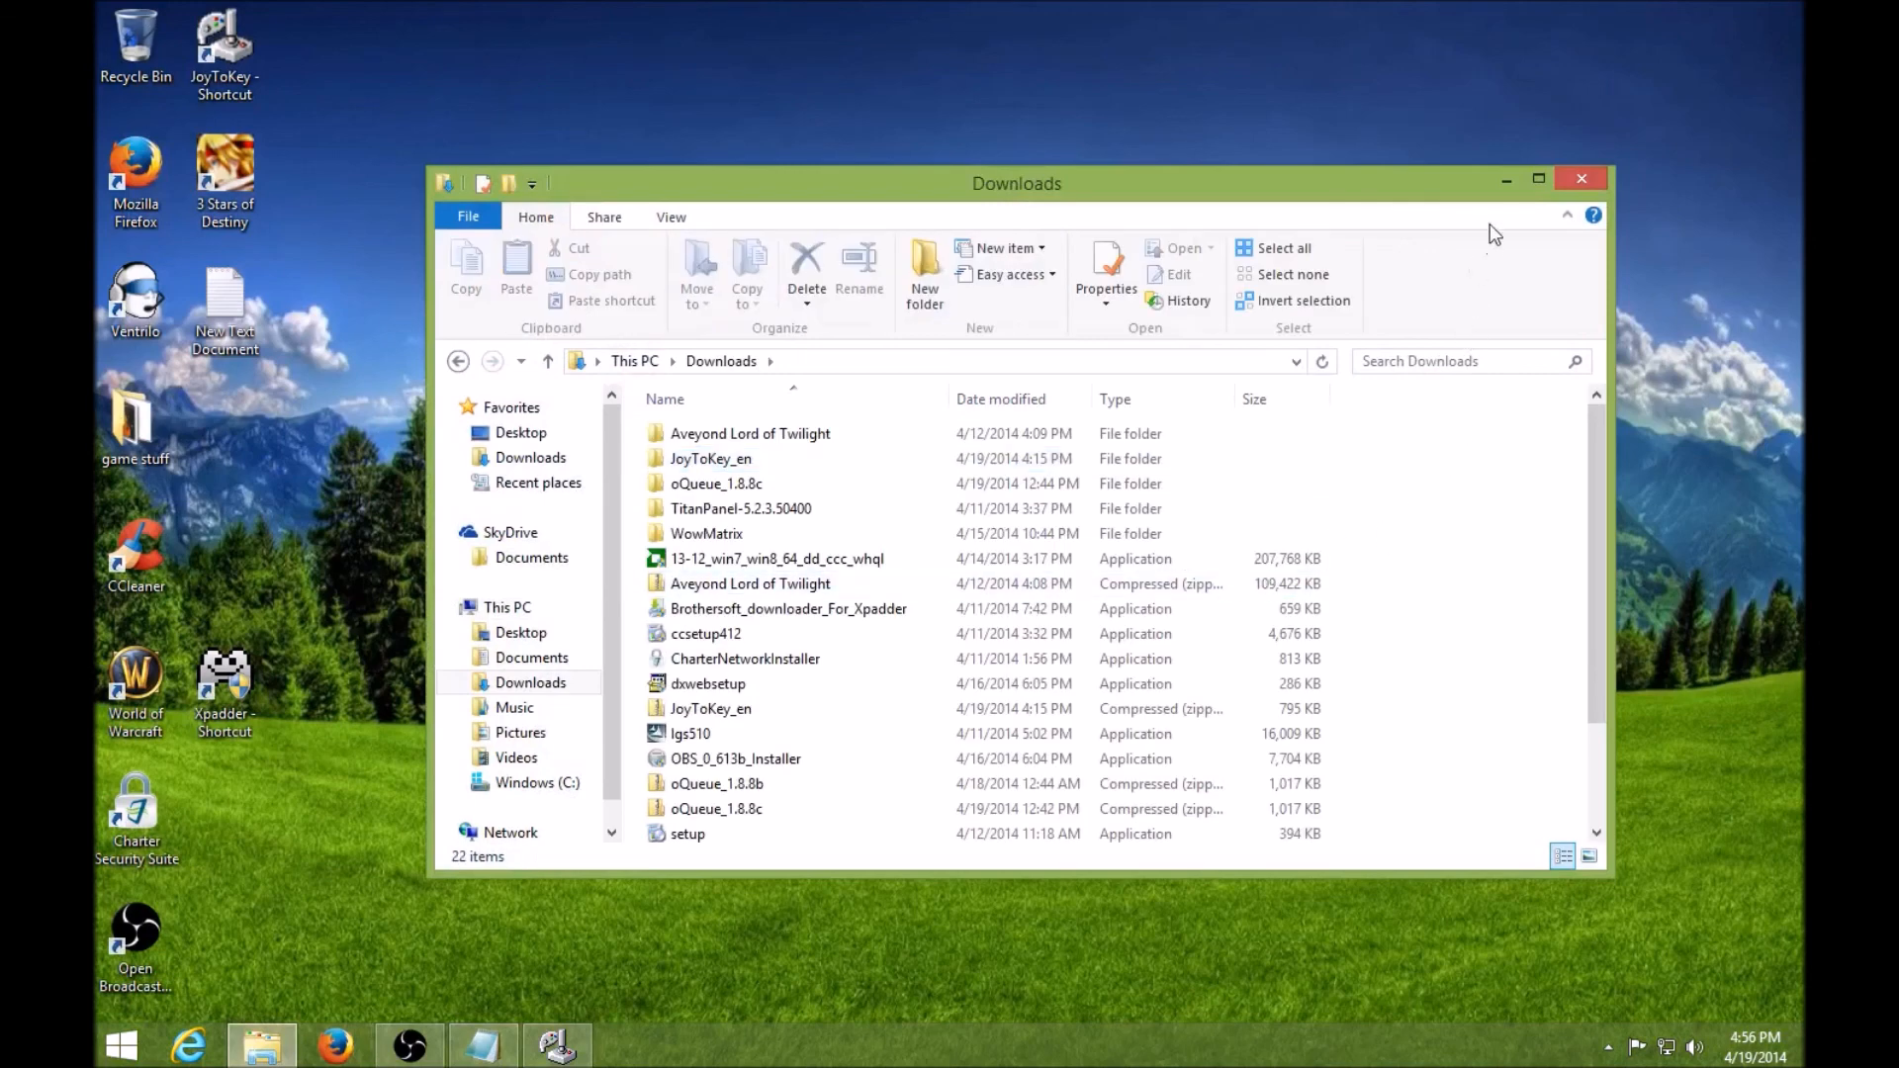
click(1539, 180)
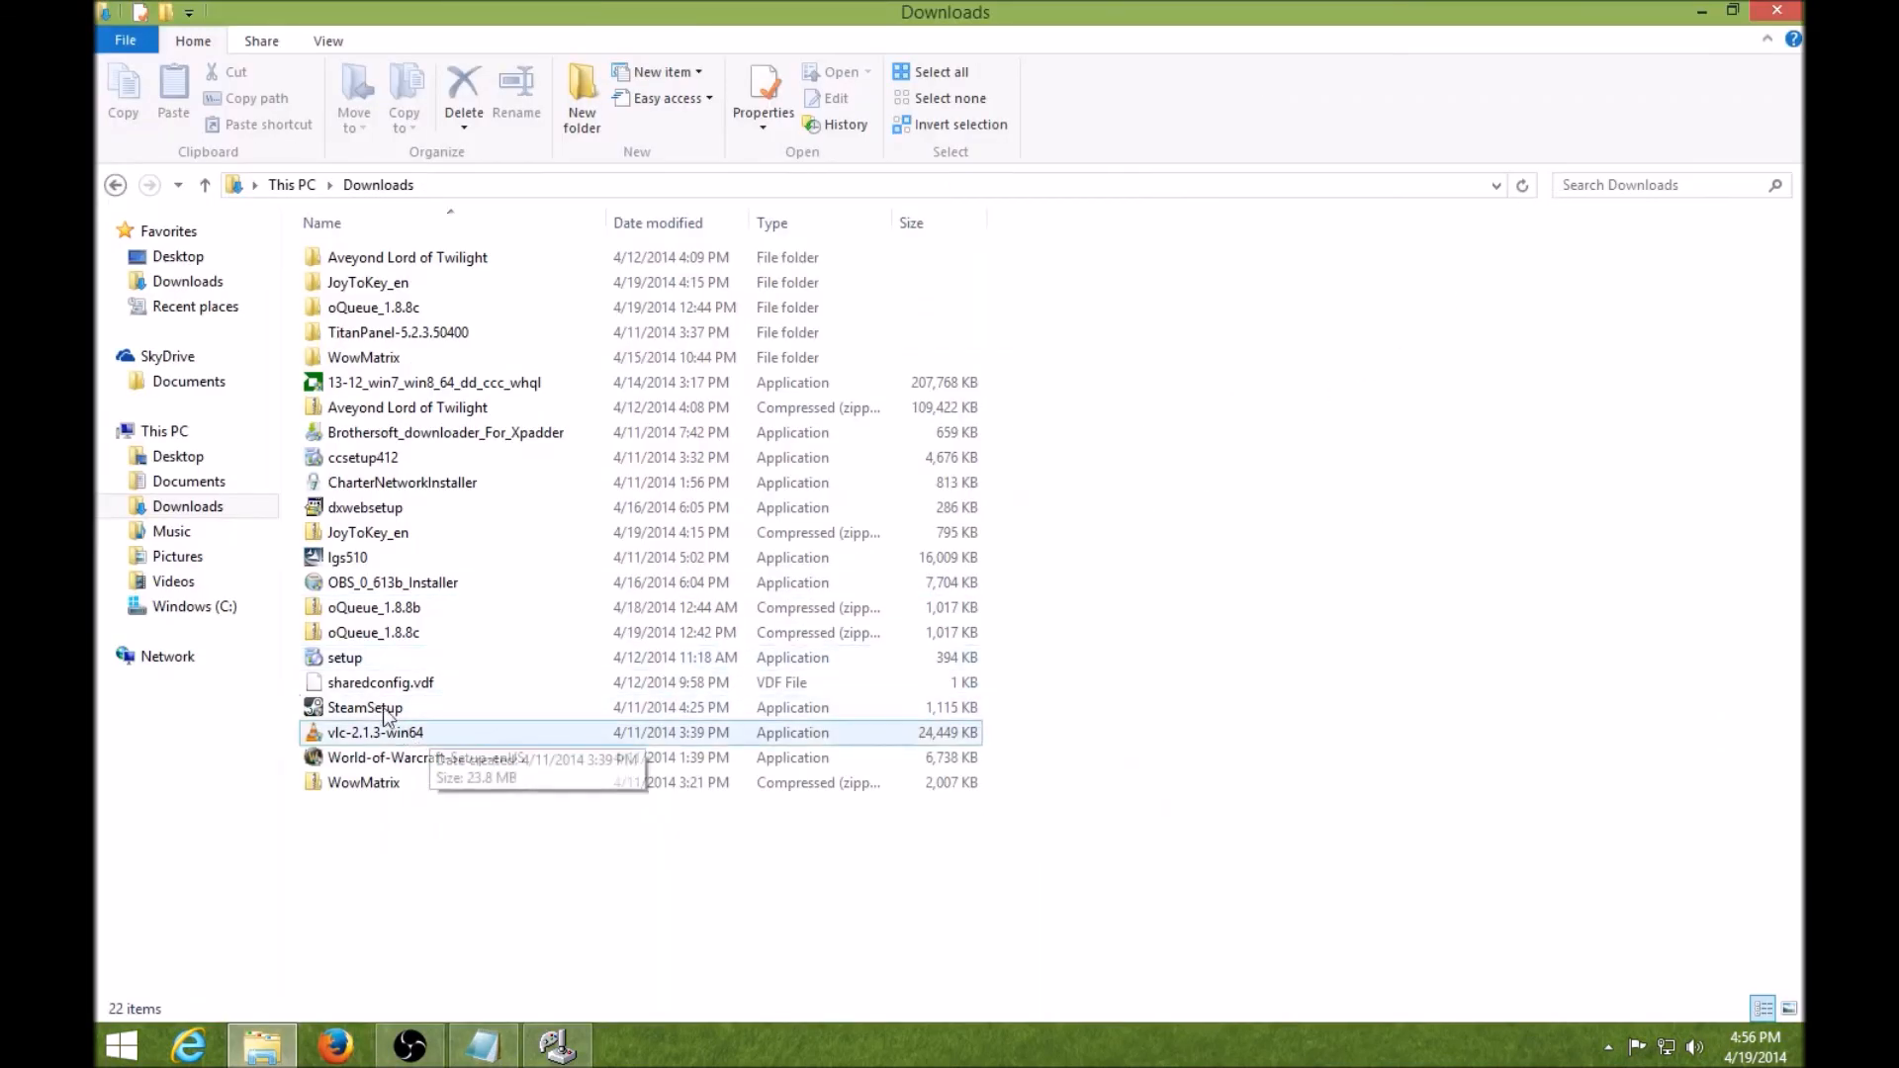
double_click(351, 285)
double_click(357, 275)
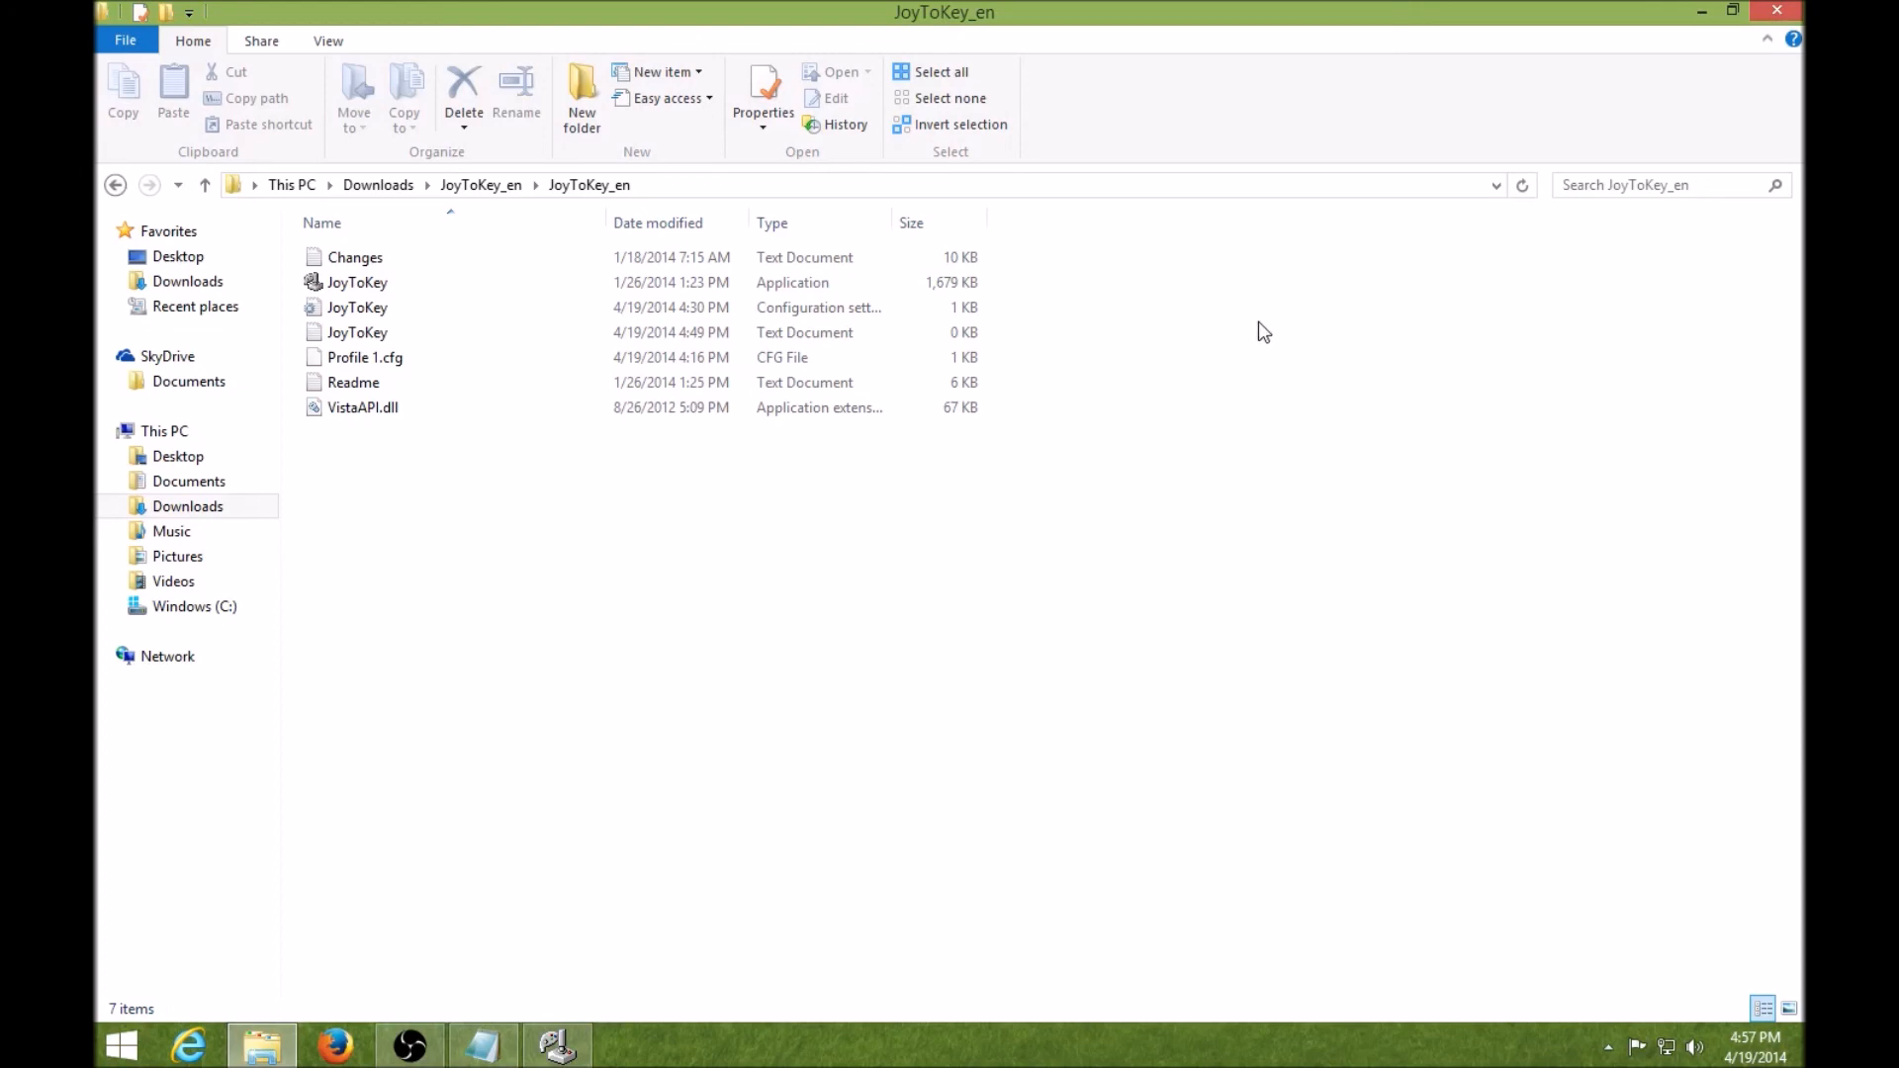
mouse_move(1797, 8)
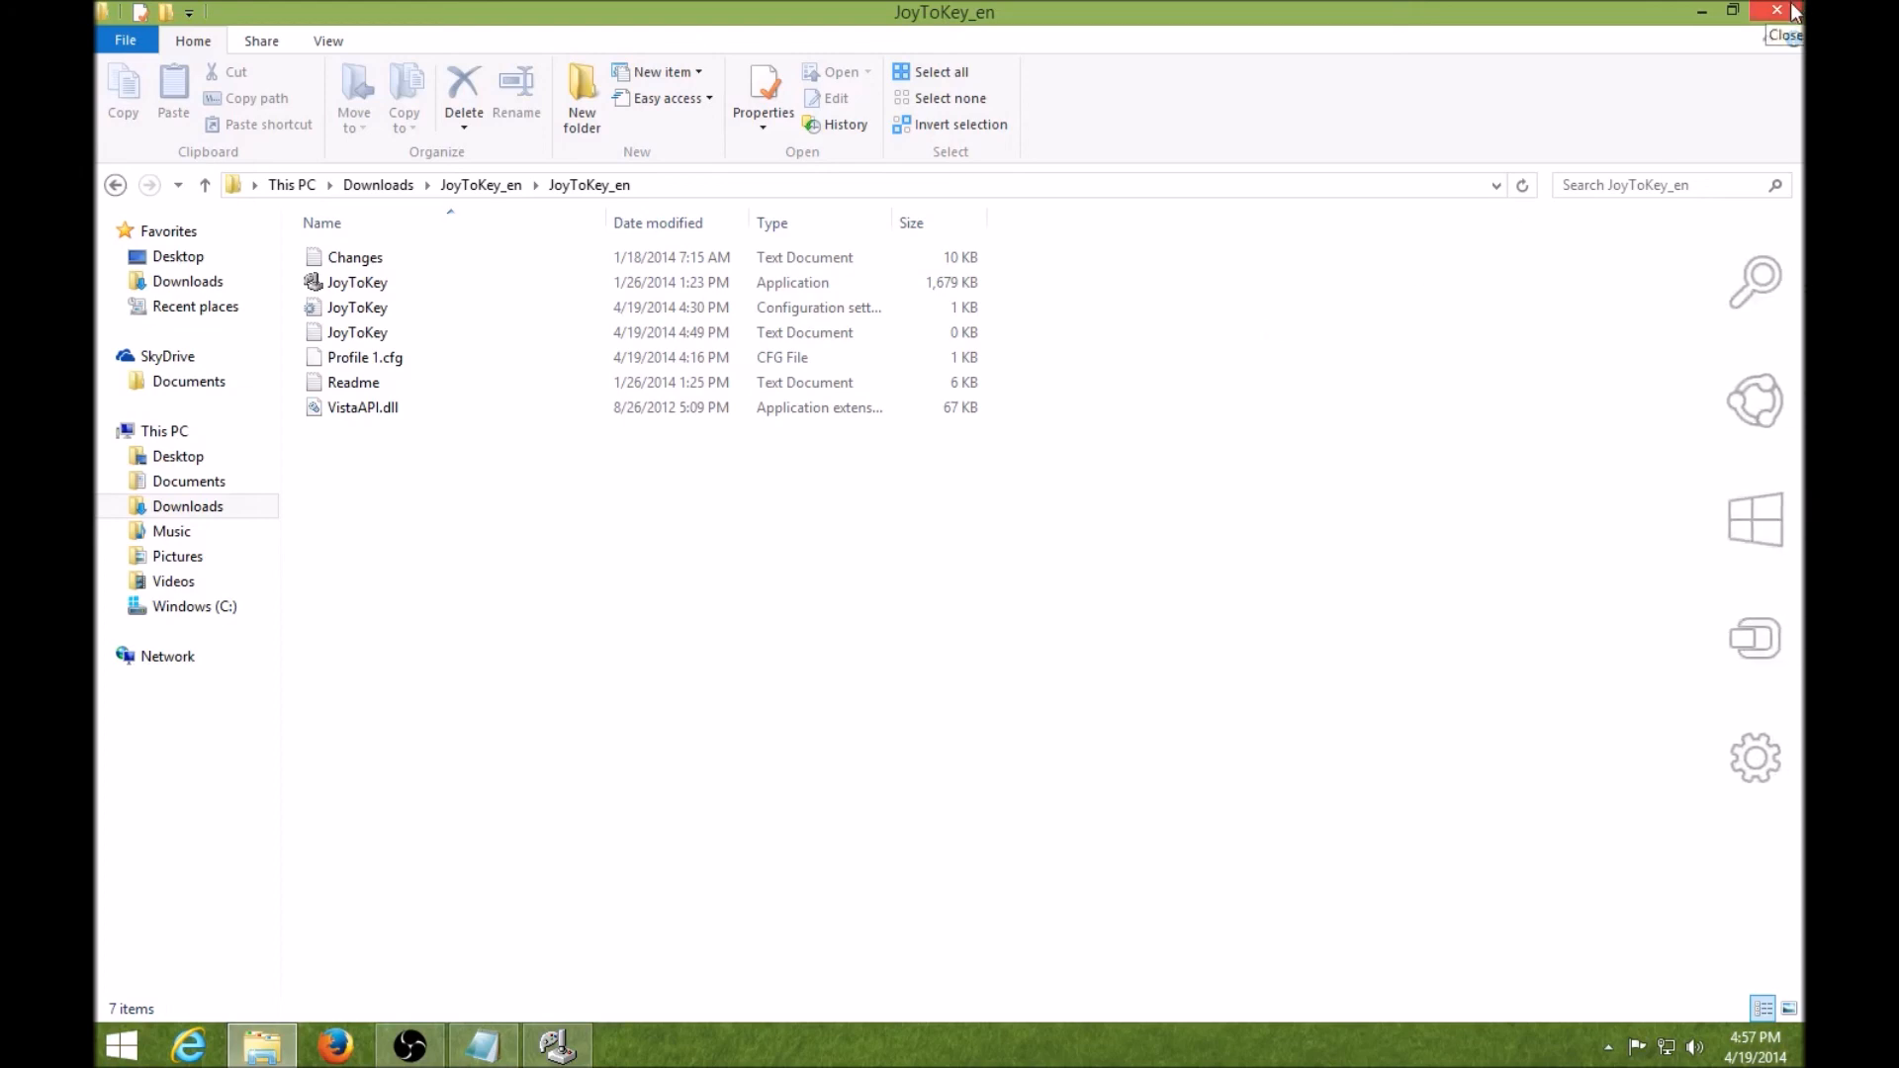
click(1777, 10)
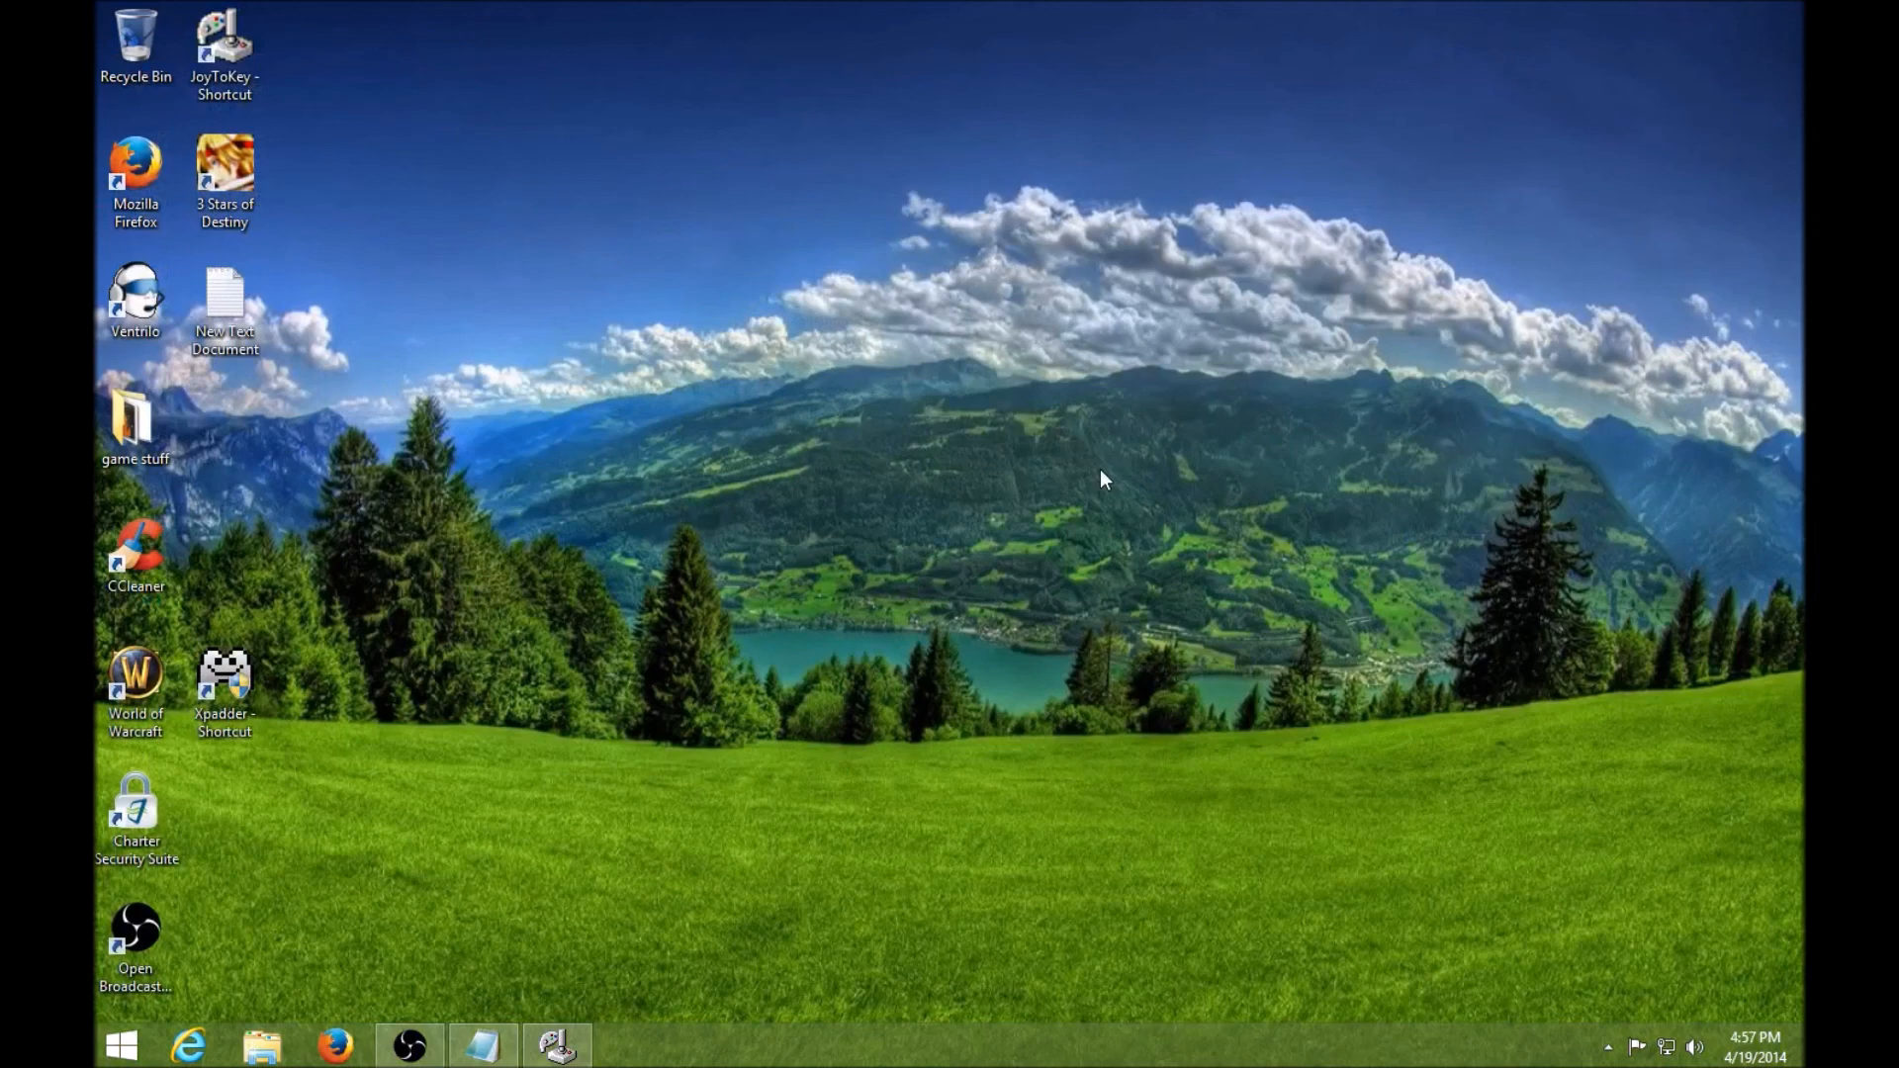
- Bring the JoyToKey window up in front of the New Text Document notes in Notepad
click(500, 1058)
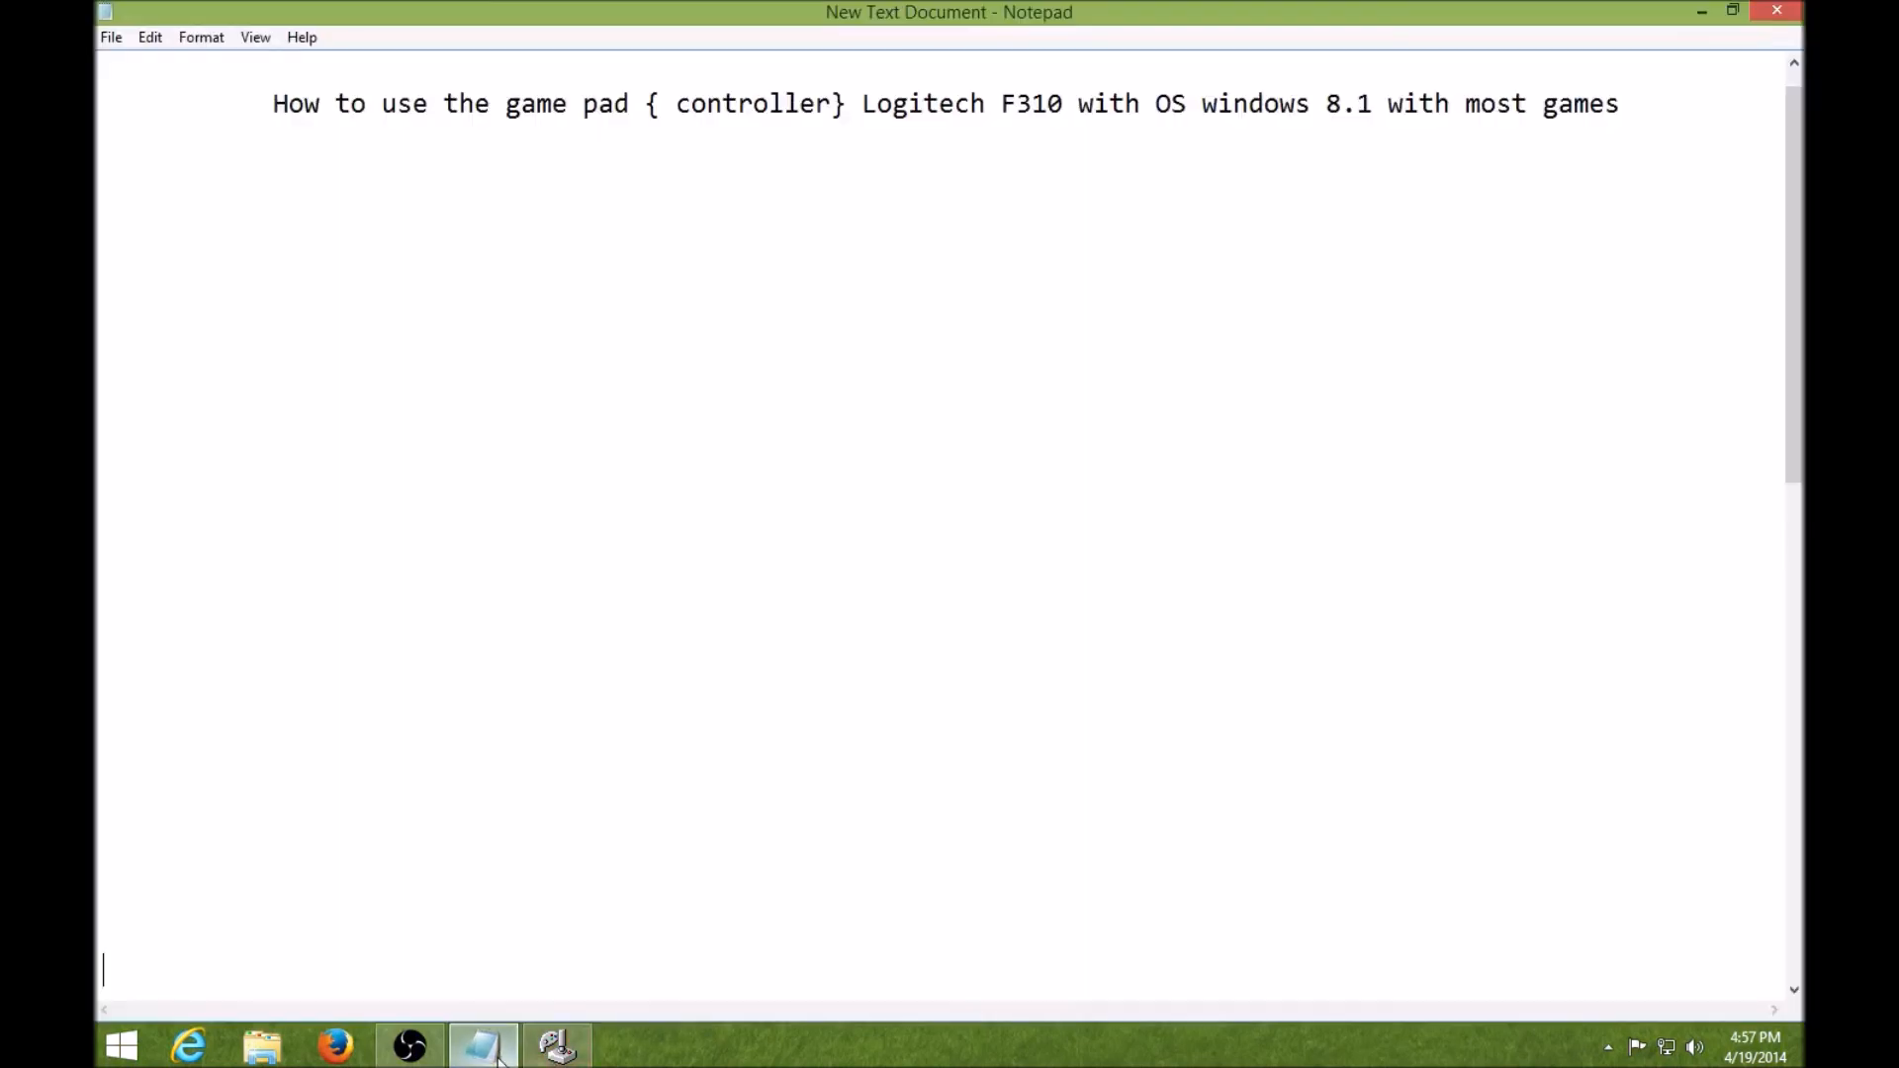
click(559, 1045)
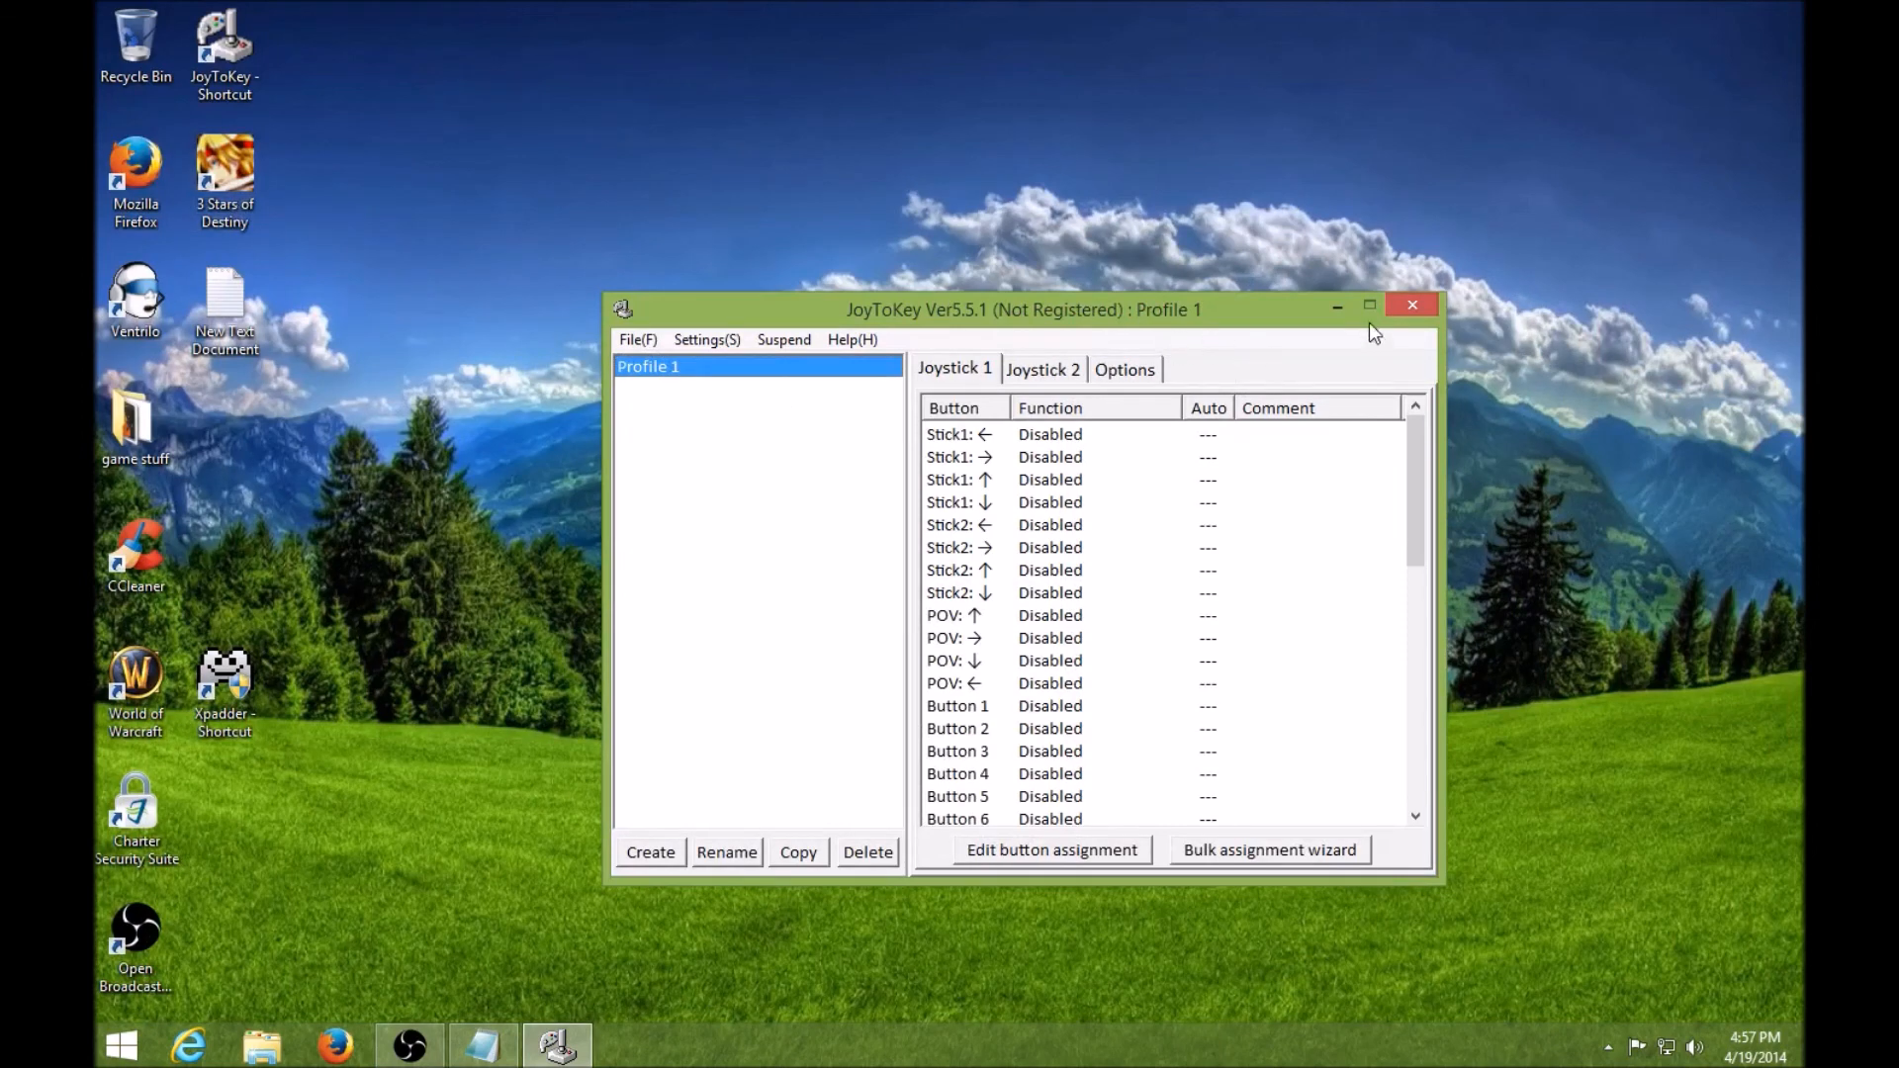
click(483, 1046)
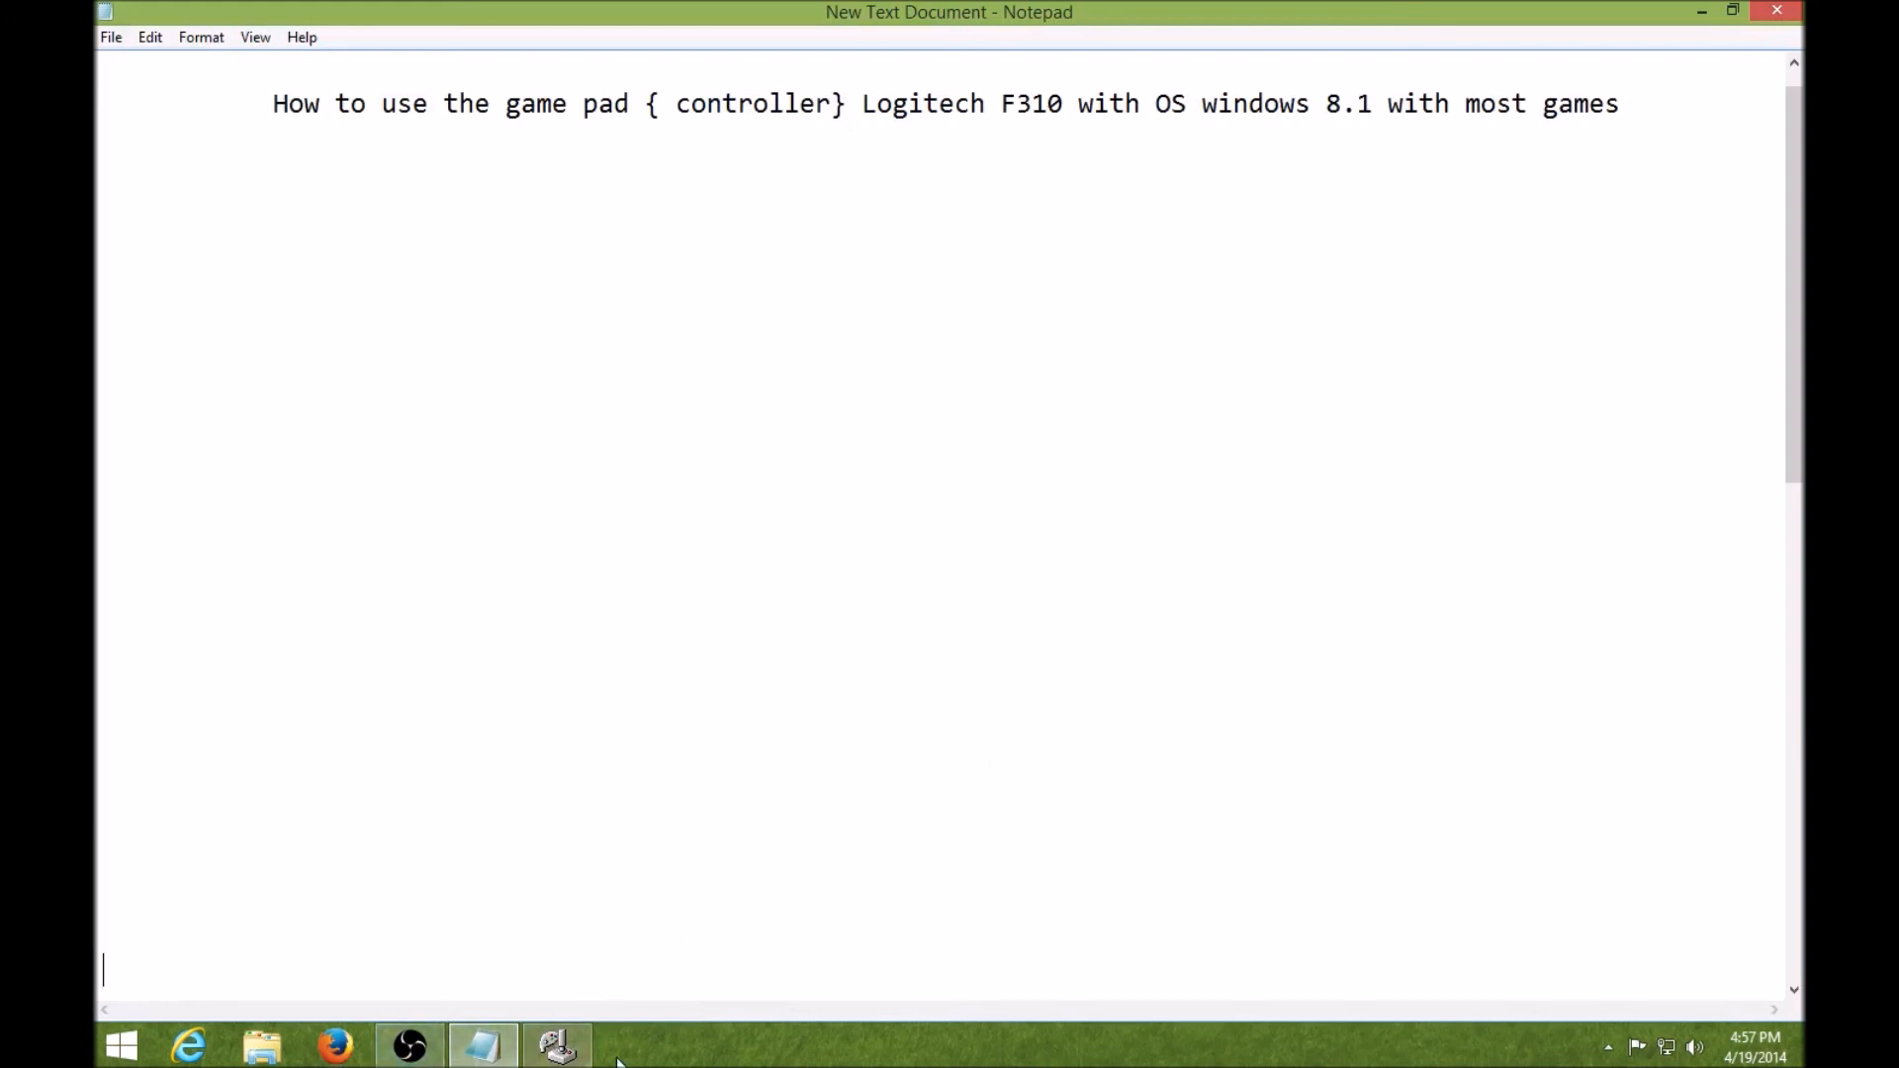
click(556, 1045)
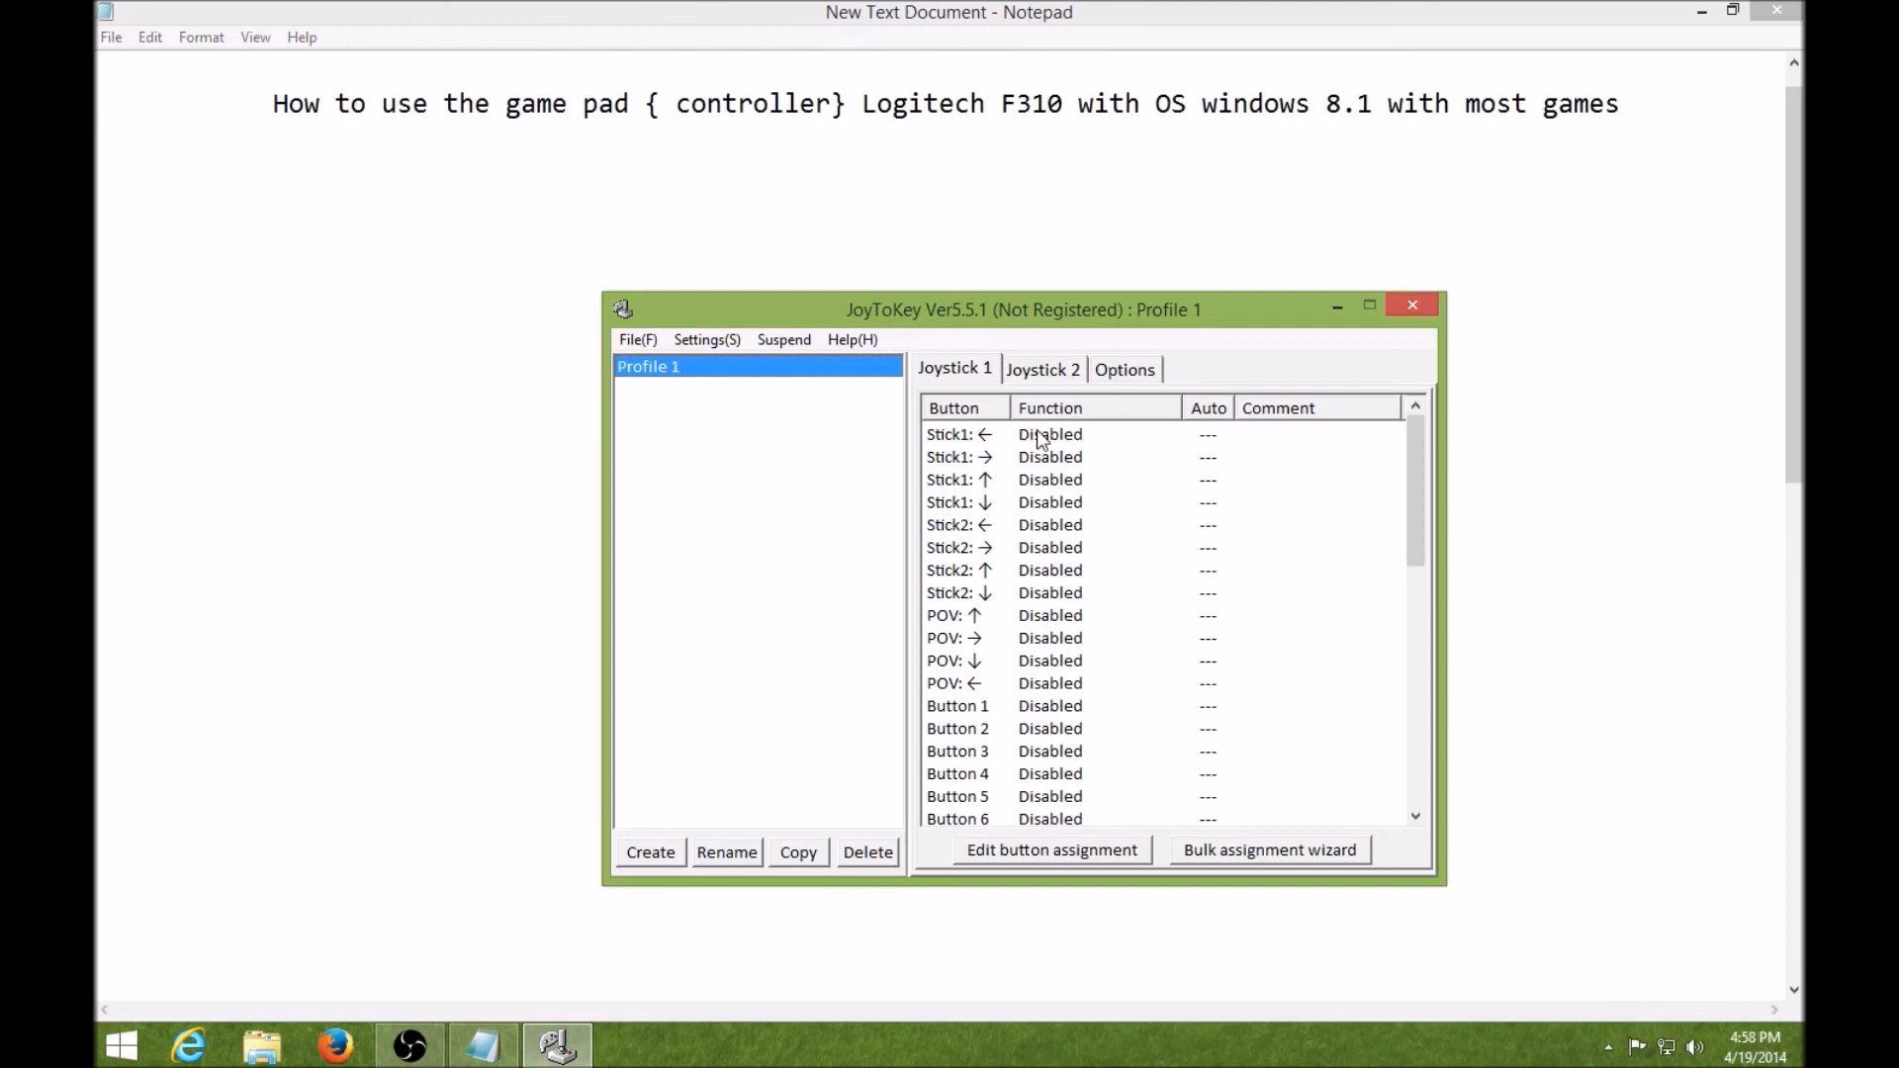
right_click(1039, 436)
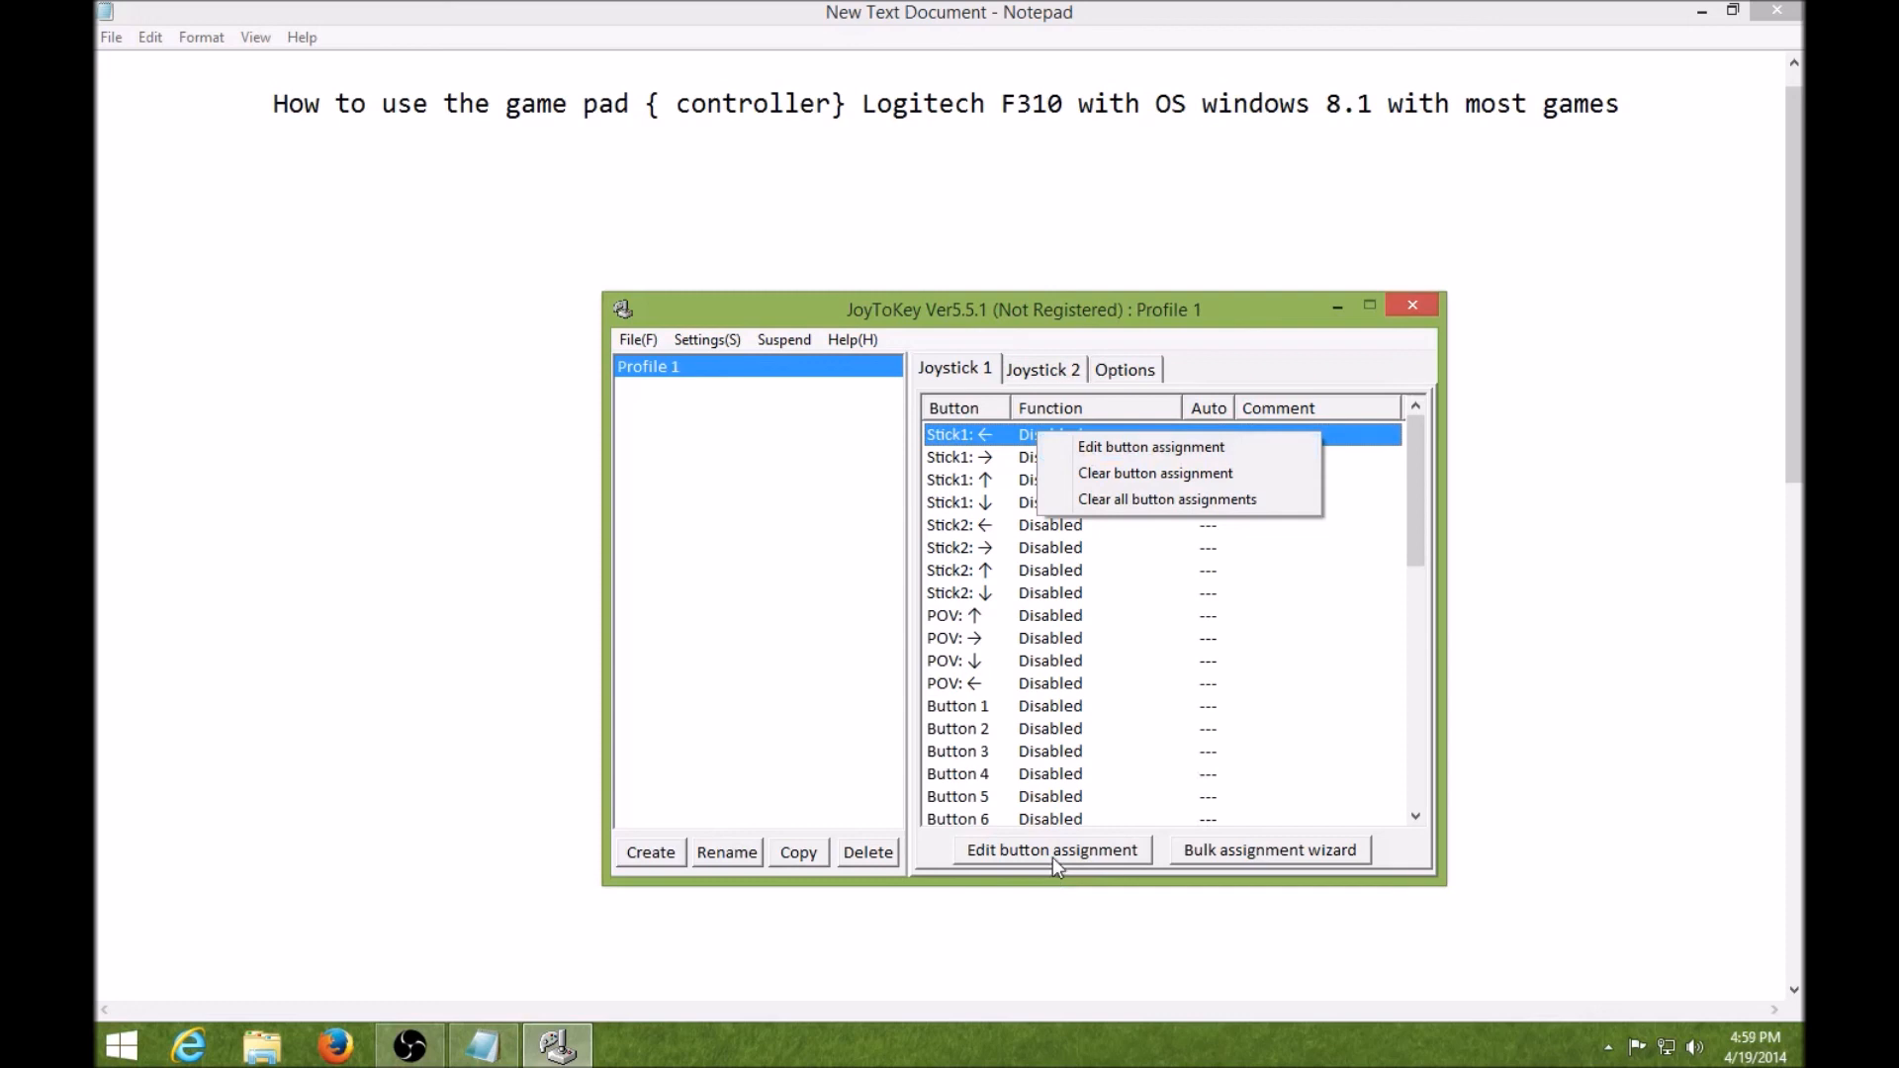
click(1119, 451)
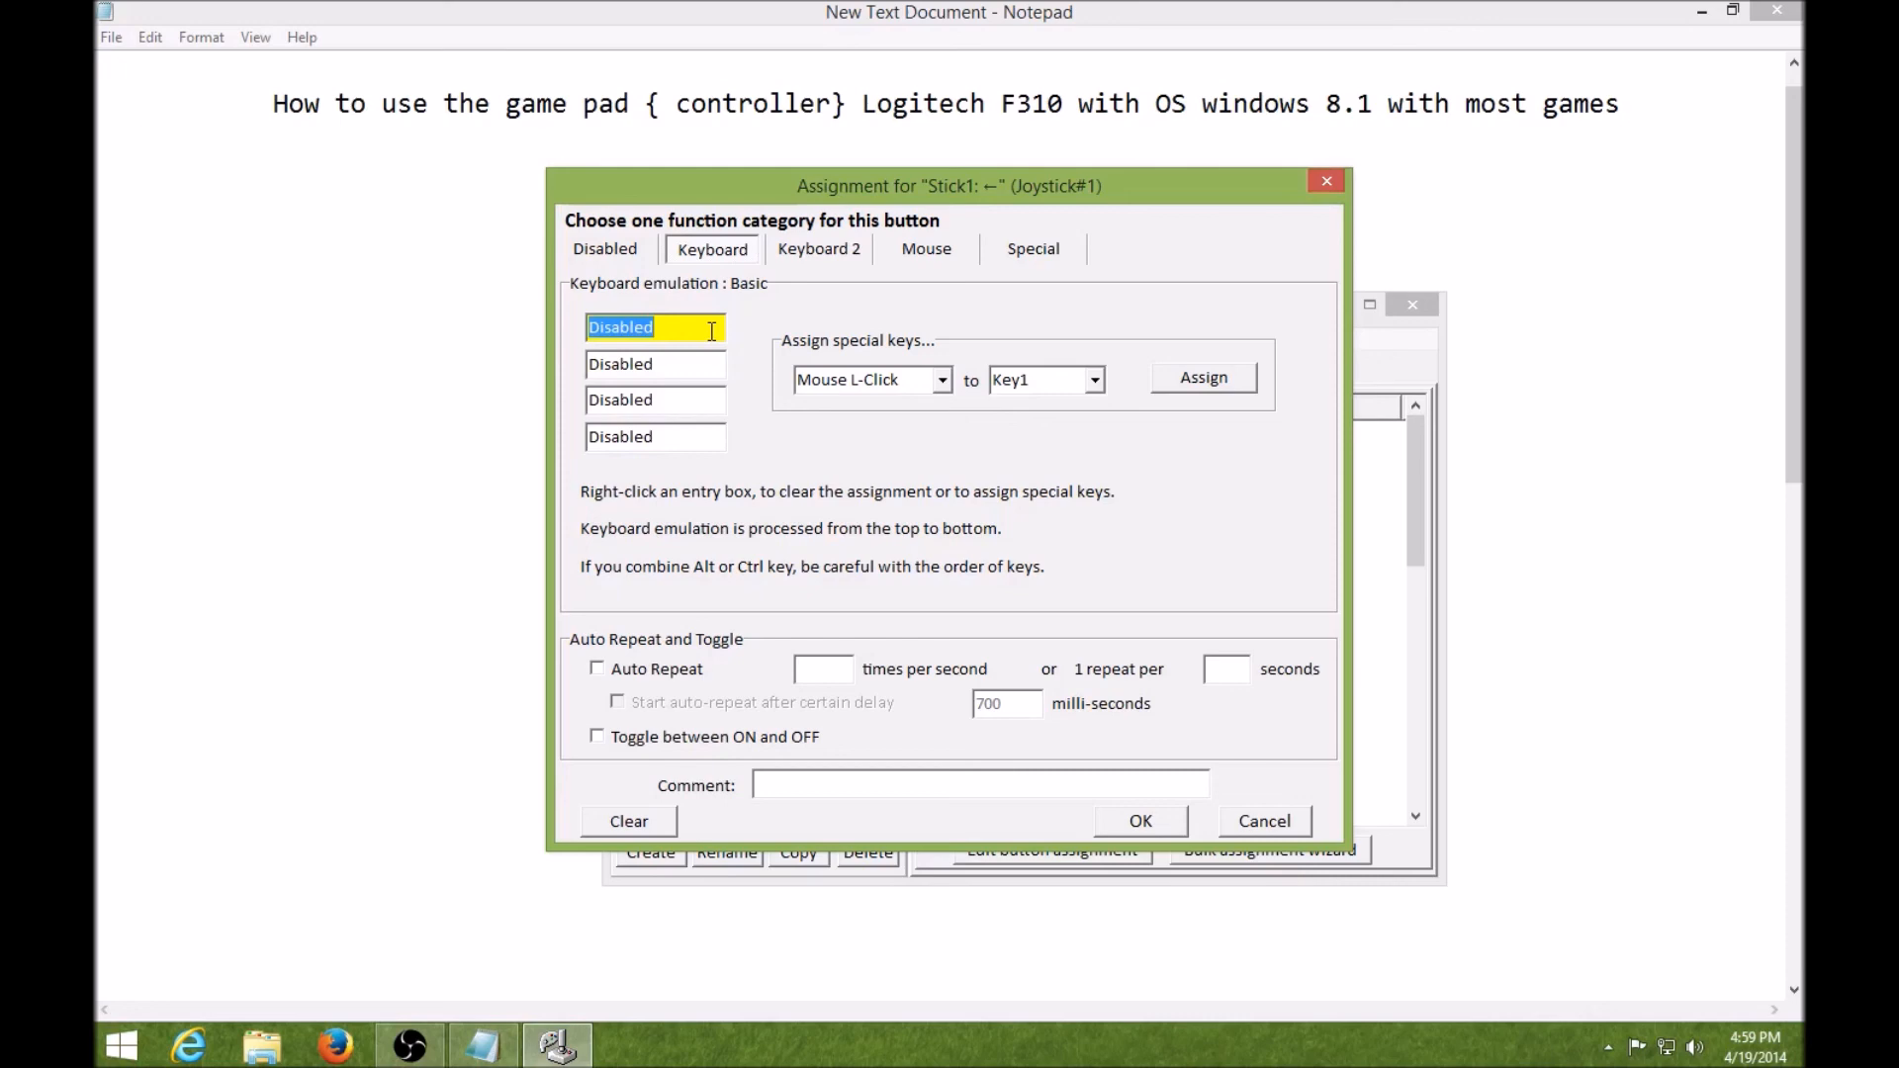
drag(1054, 180, 1438, 462)
click(1710, 459)
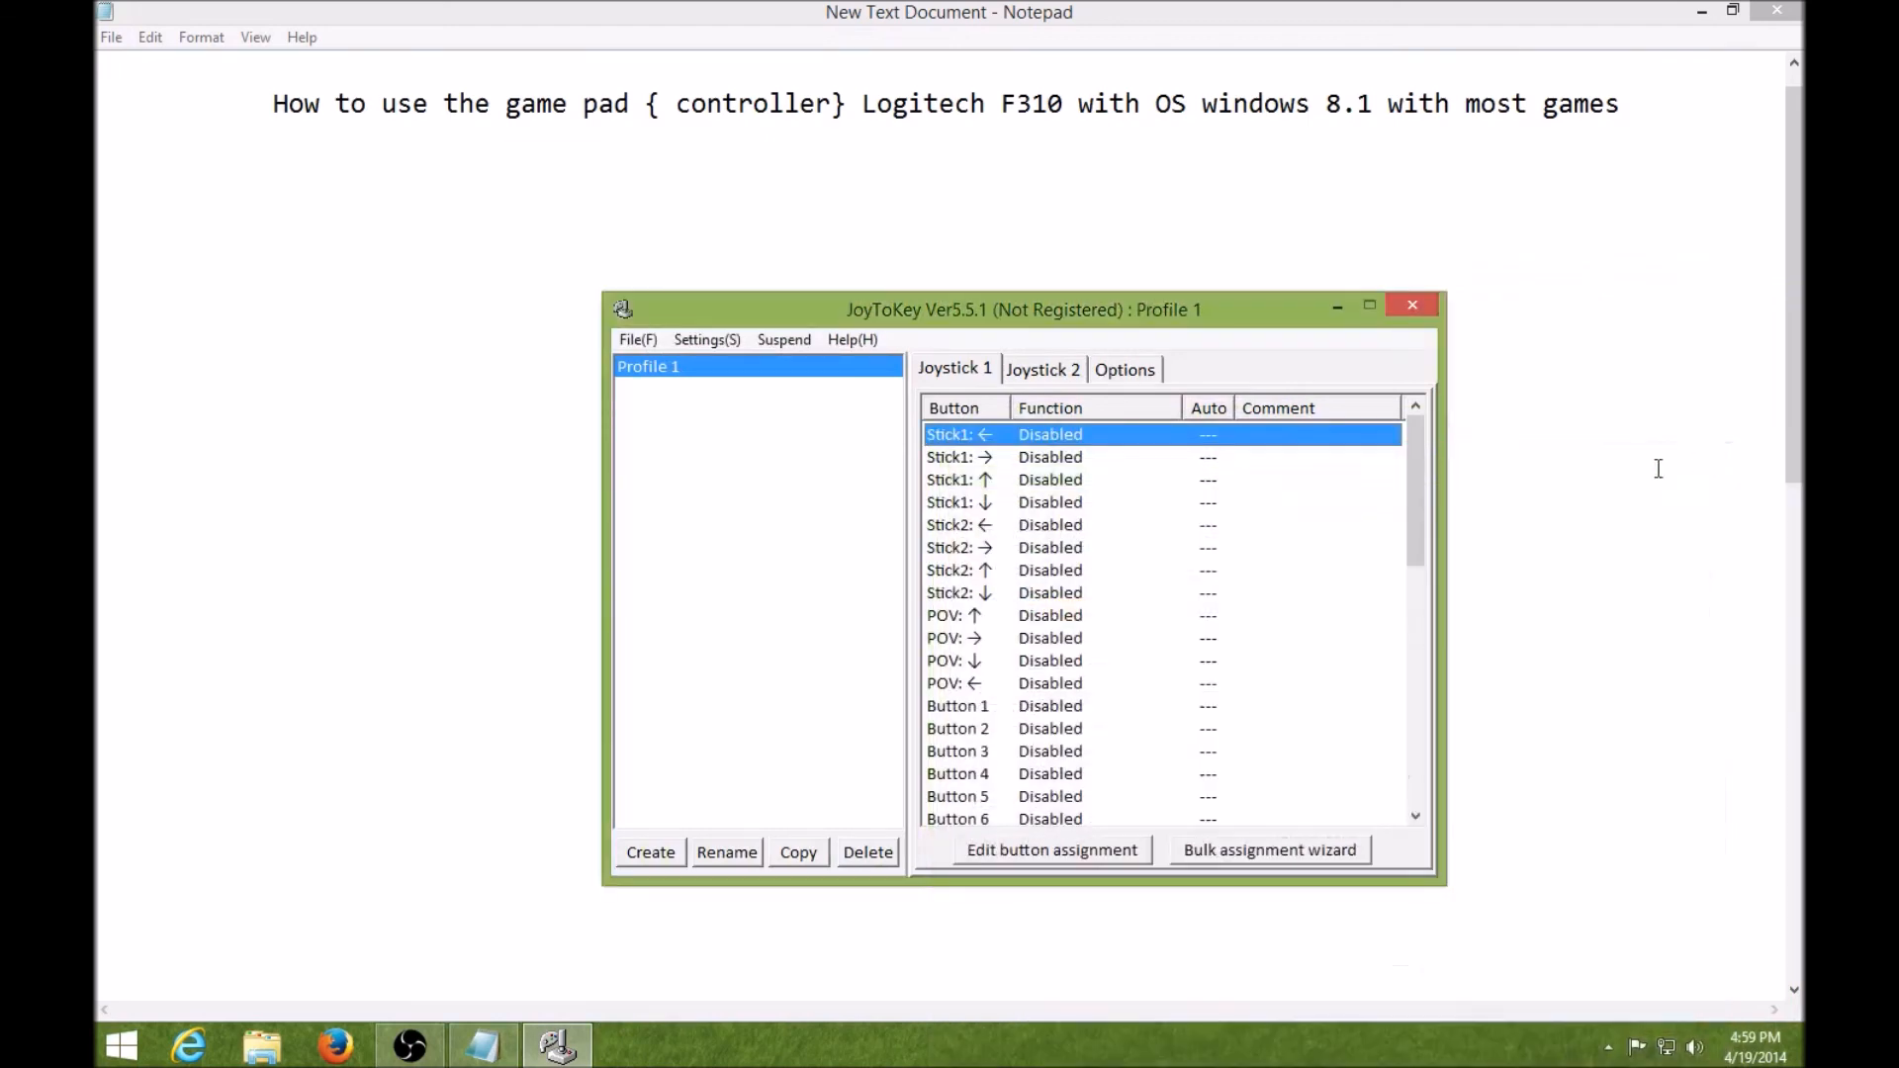
- Place the JoyToKey window and assignment dialog side by side and assign the Left arrow key to Stick1 left on Joystick 1
drag(1153, 315, 653, 220)
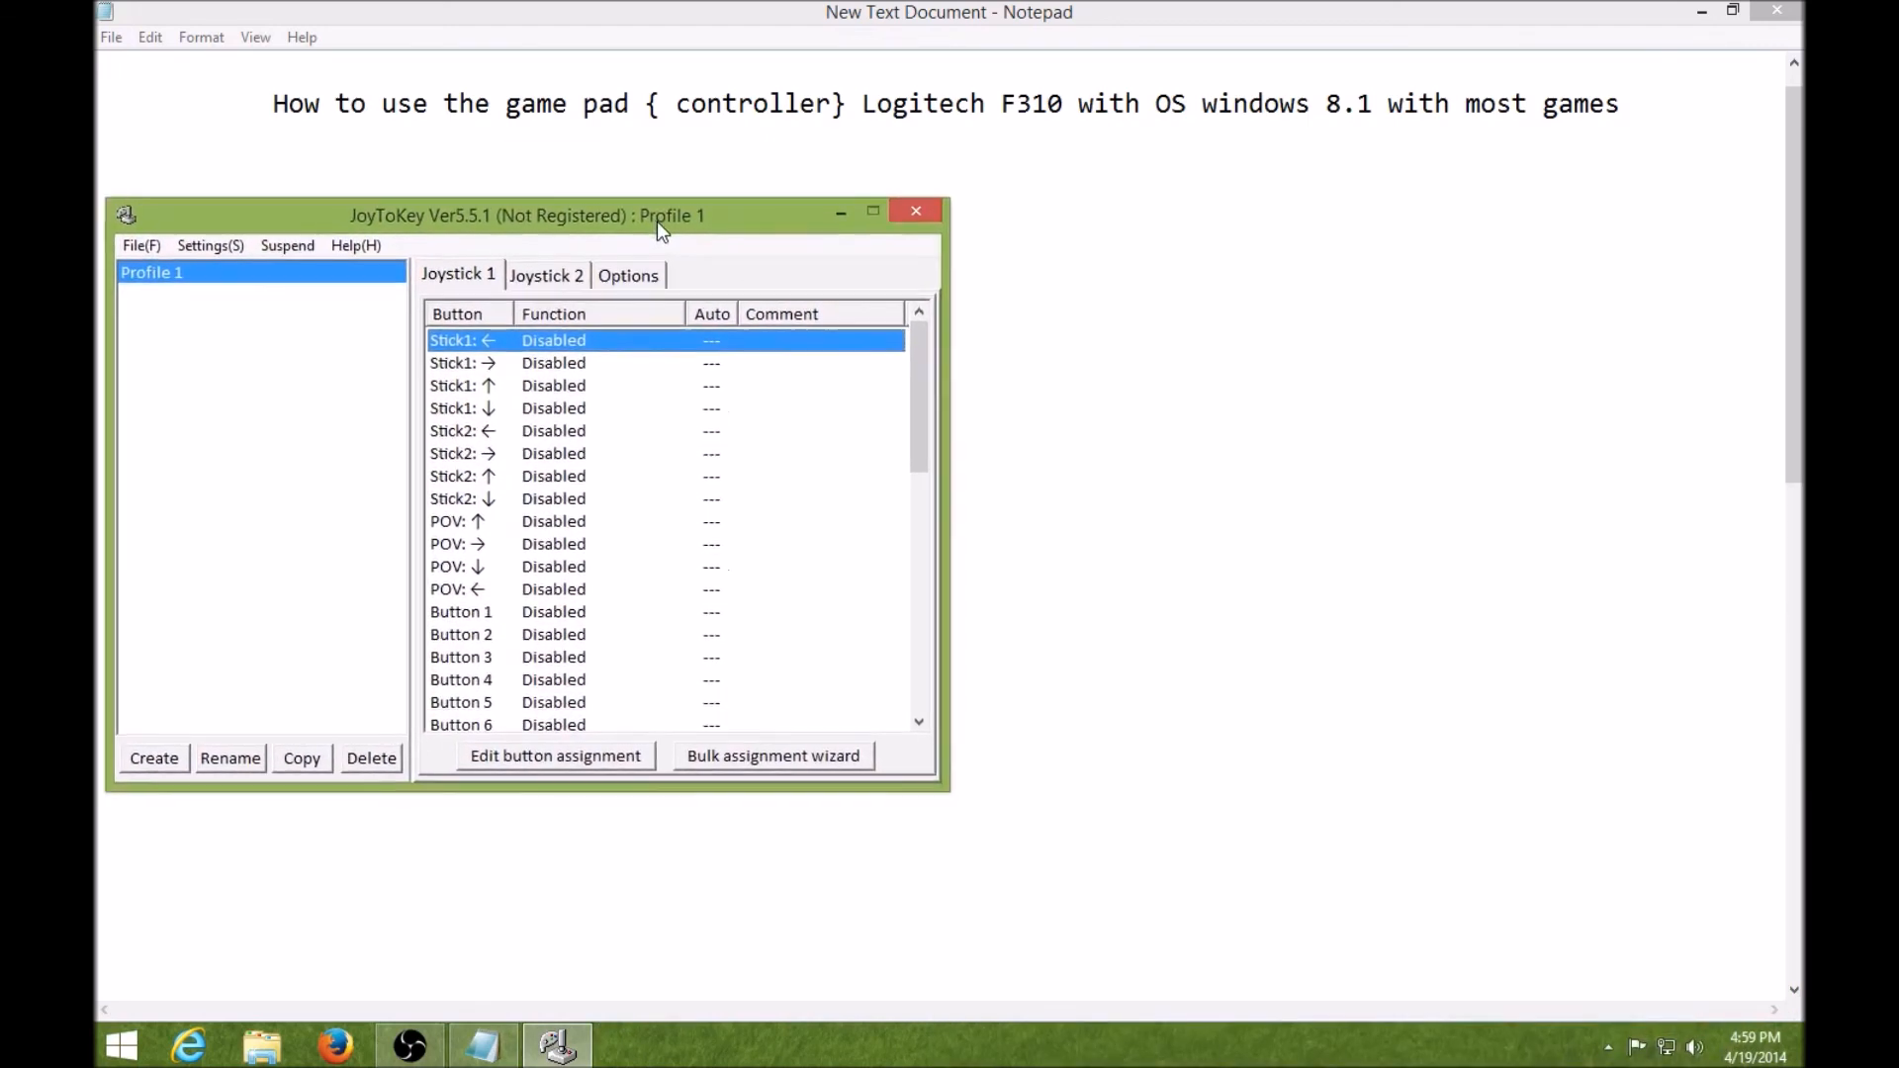
right_click(557, 341)
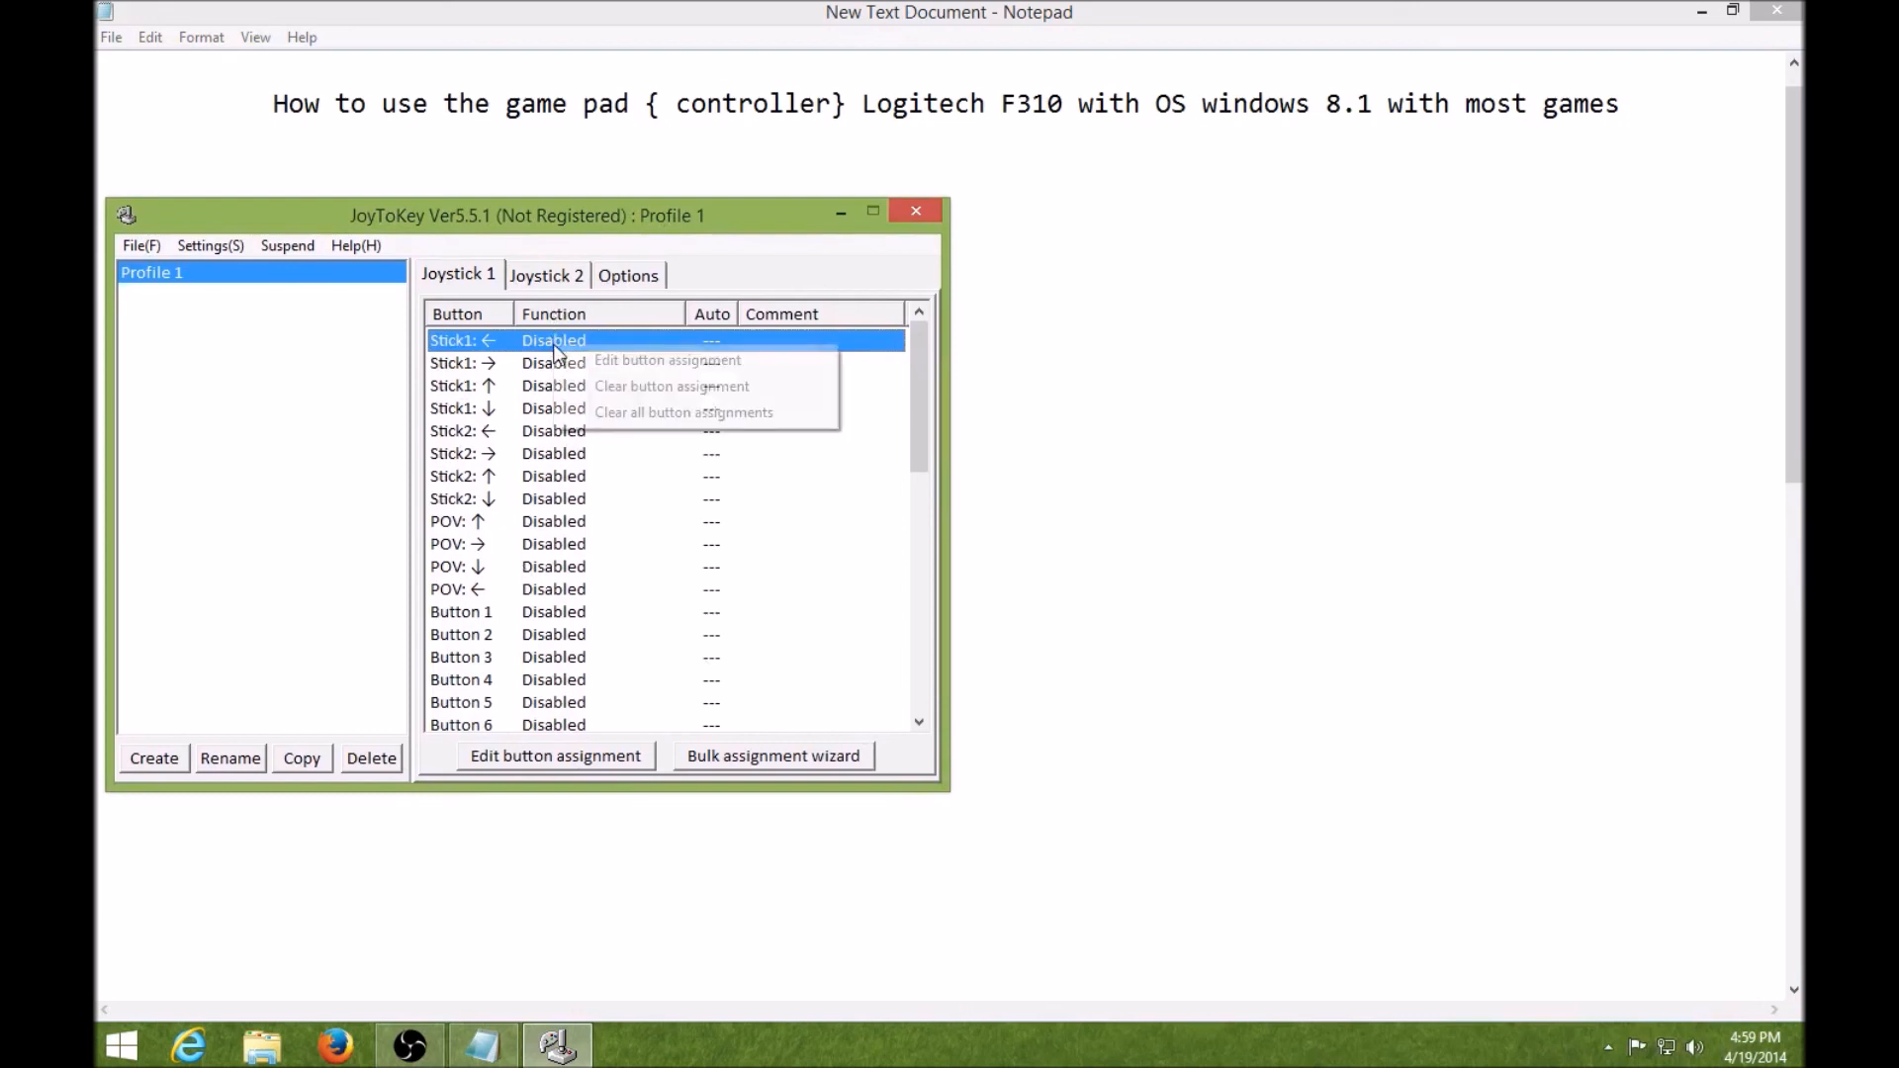
click(621, 364)
drag(1268, 465, 1328, 184)
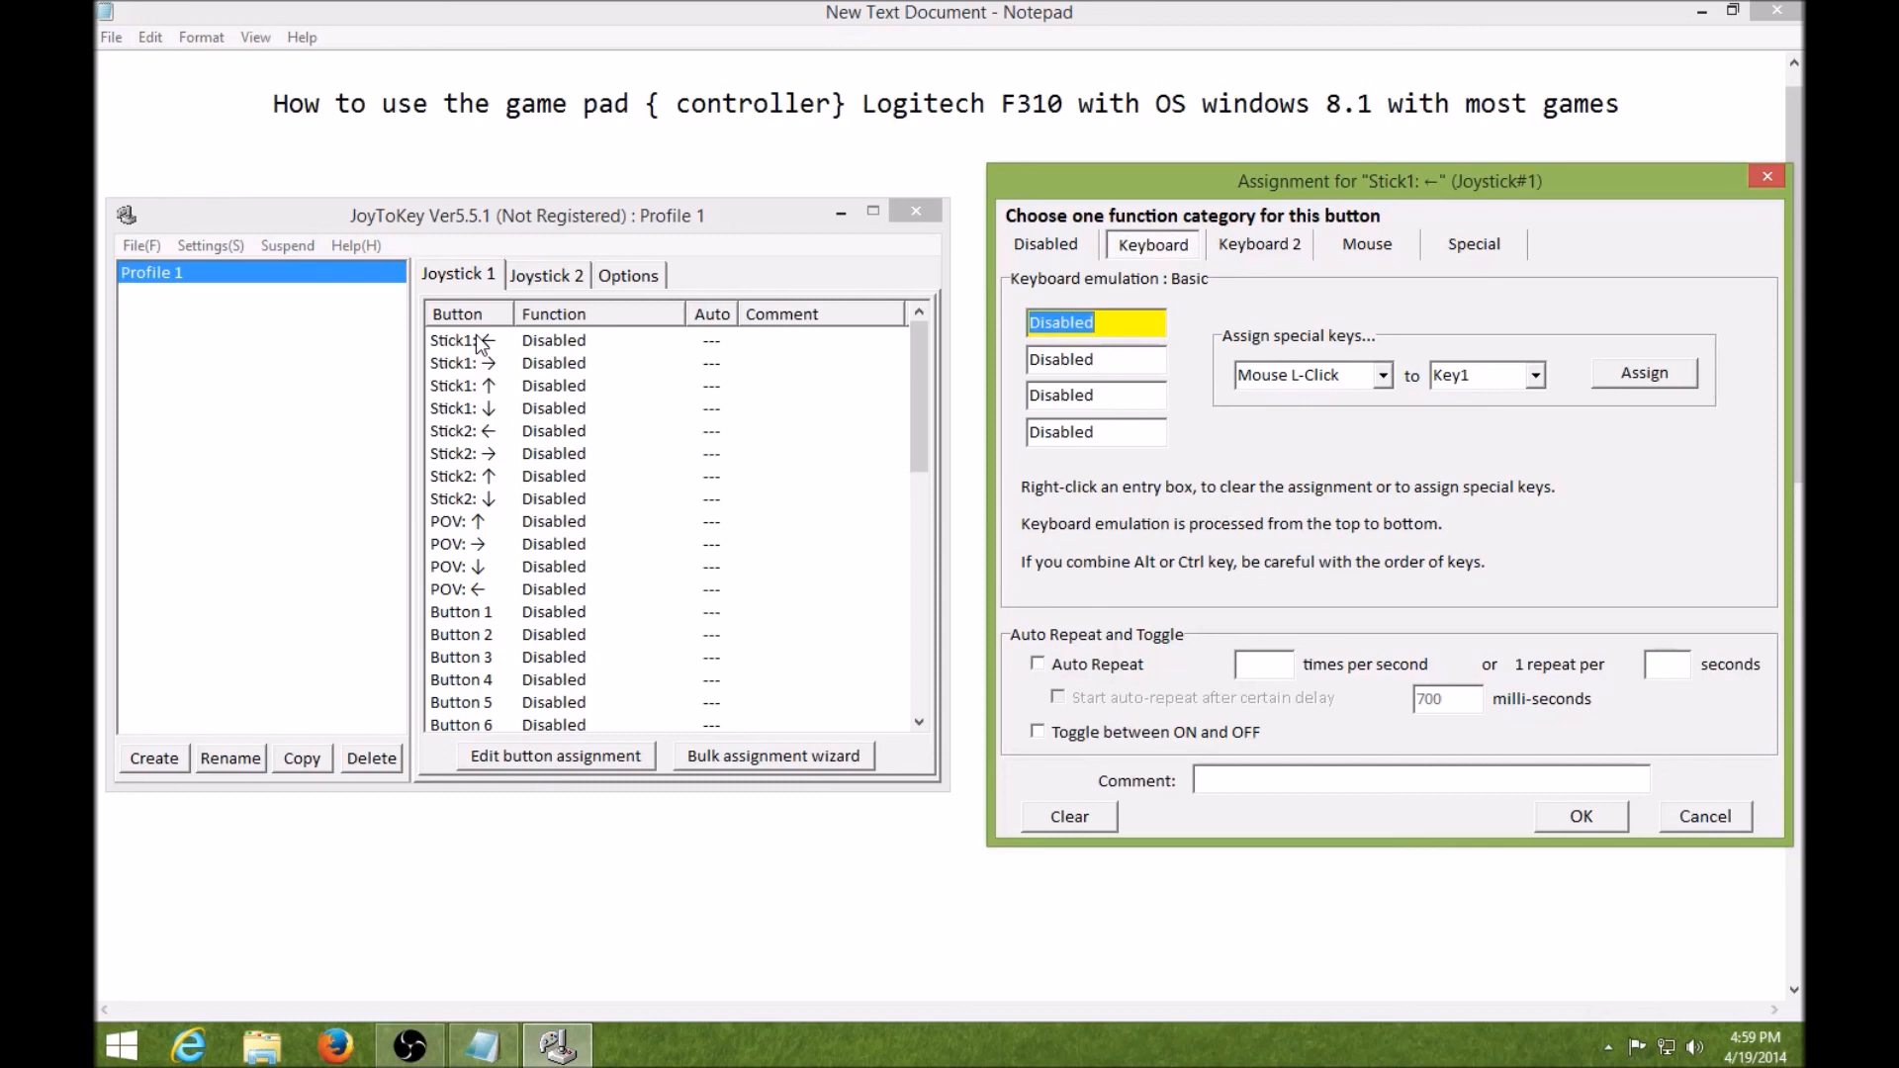
key(Left)
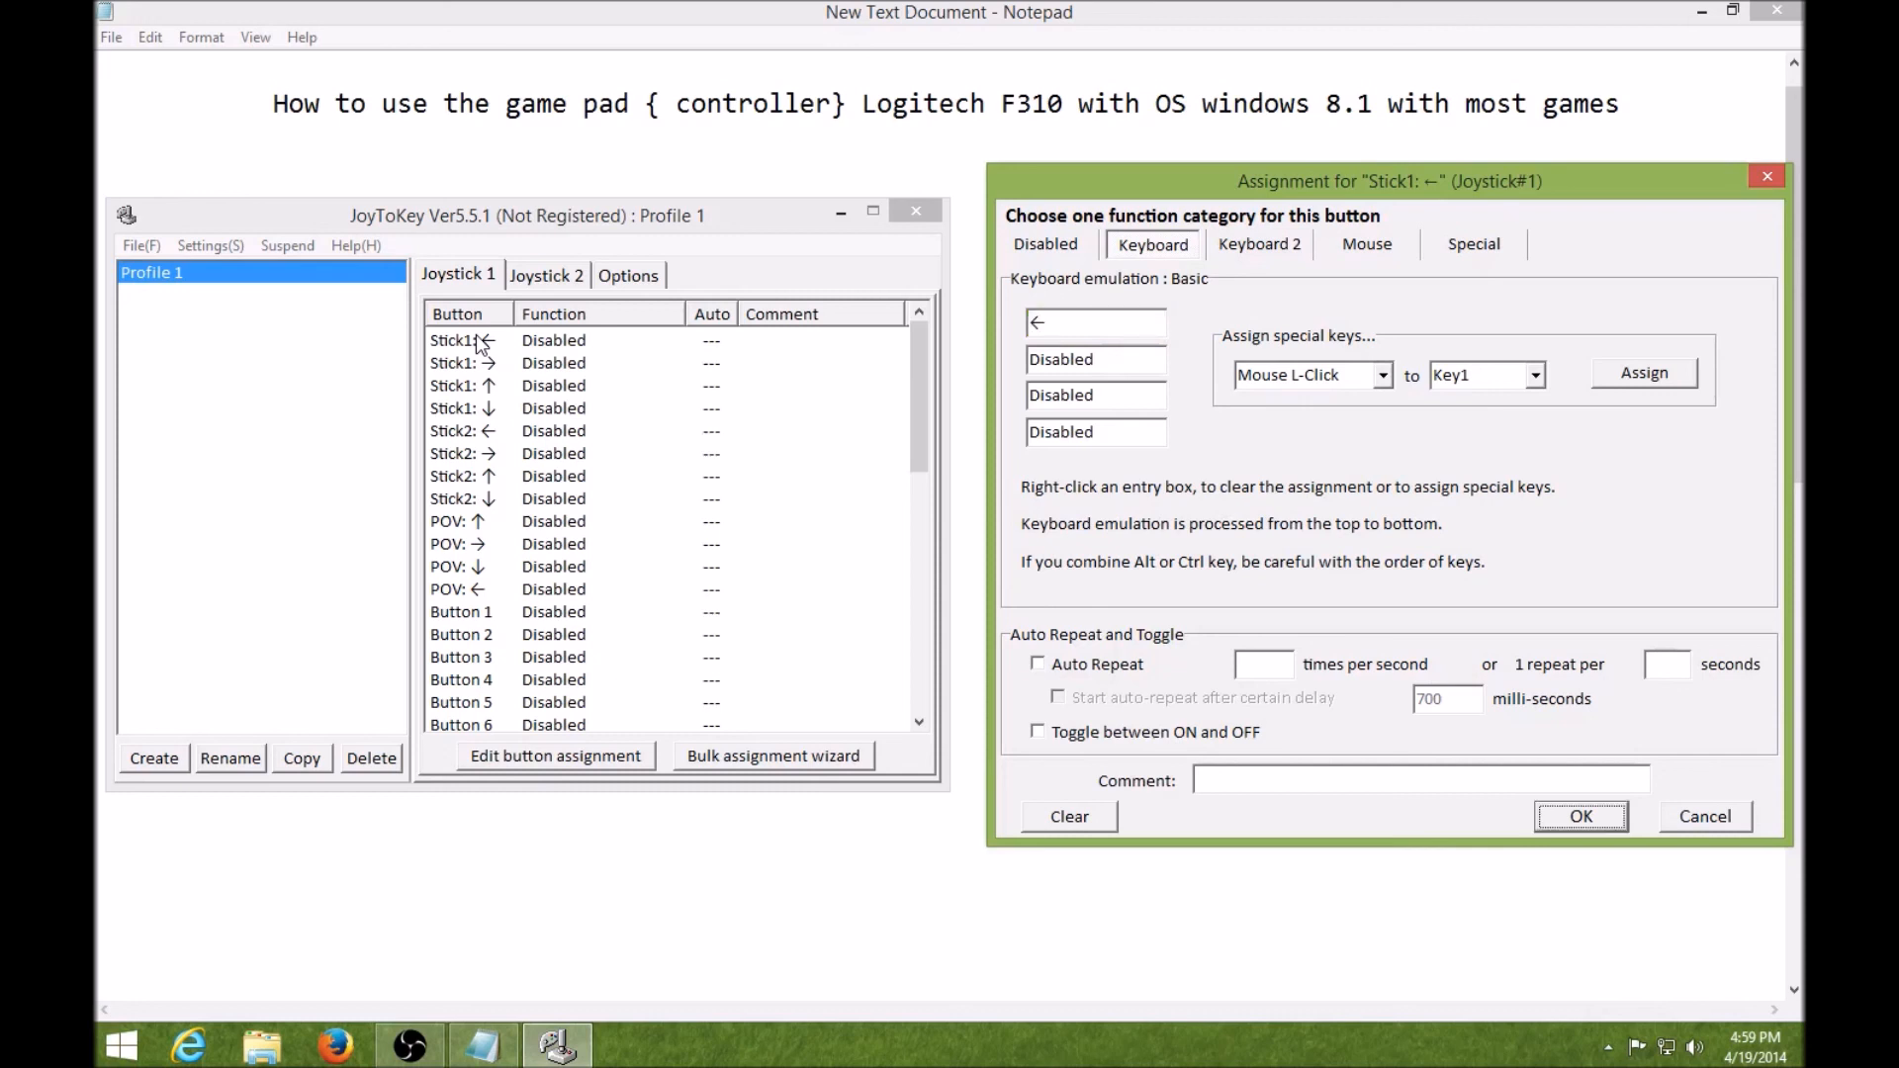
click(1581, 817)
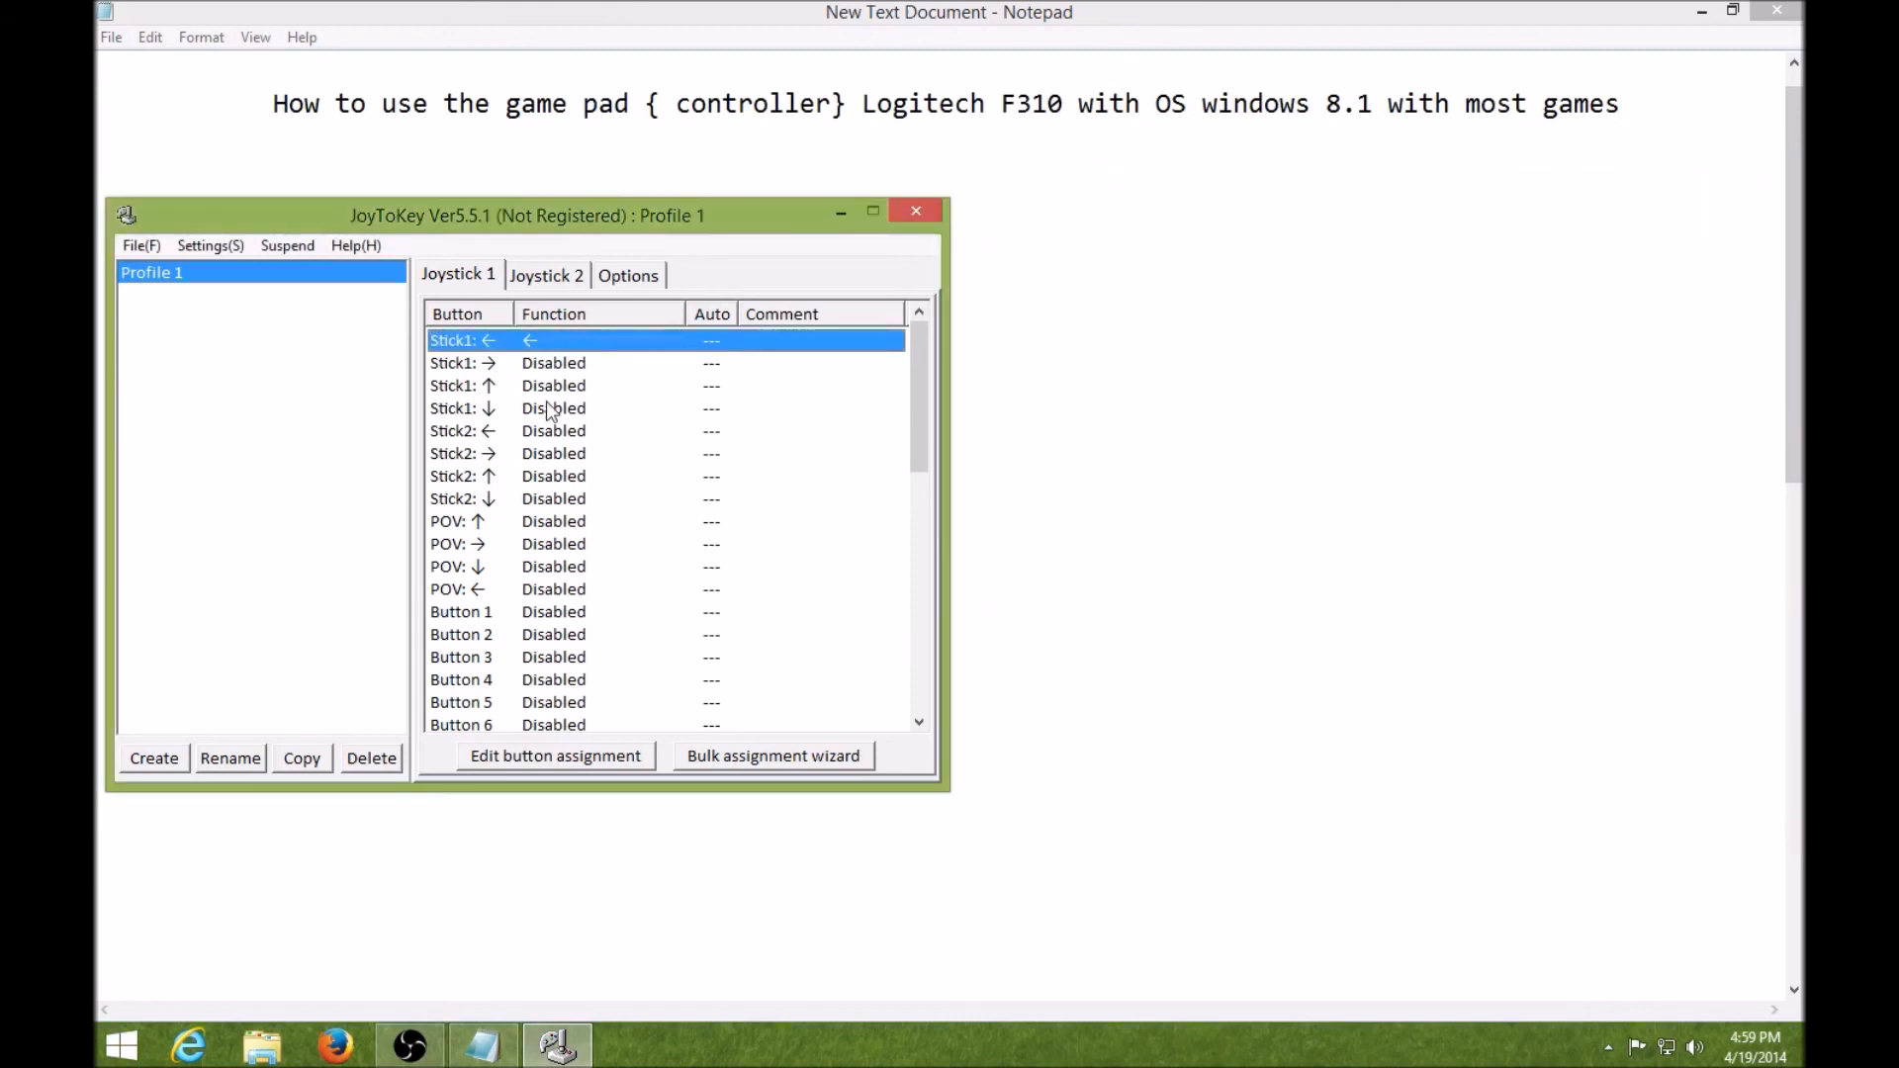
- Assign the Right arrow key to the Stick1 right direction in Profile 1
right_click(510, 364)
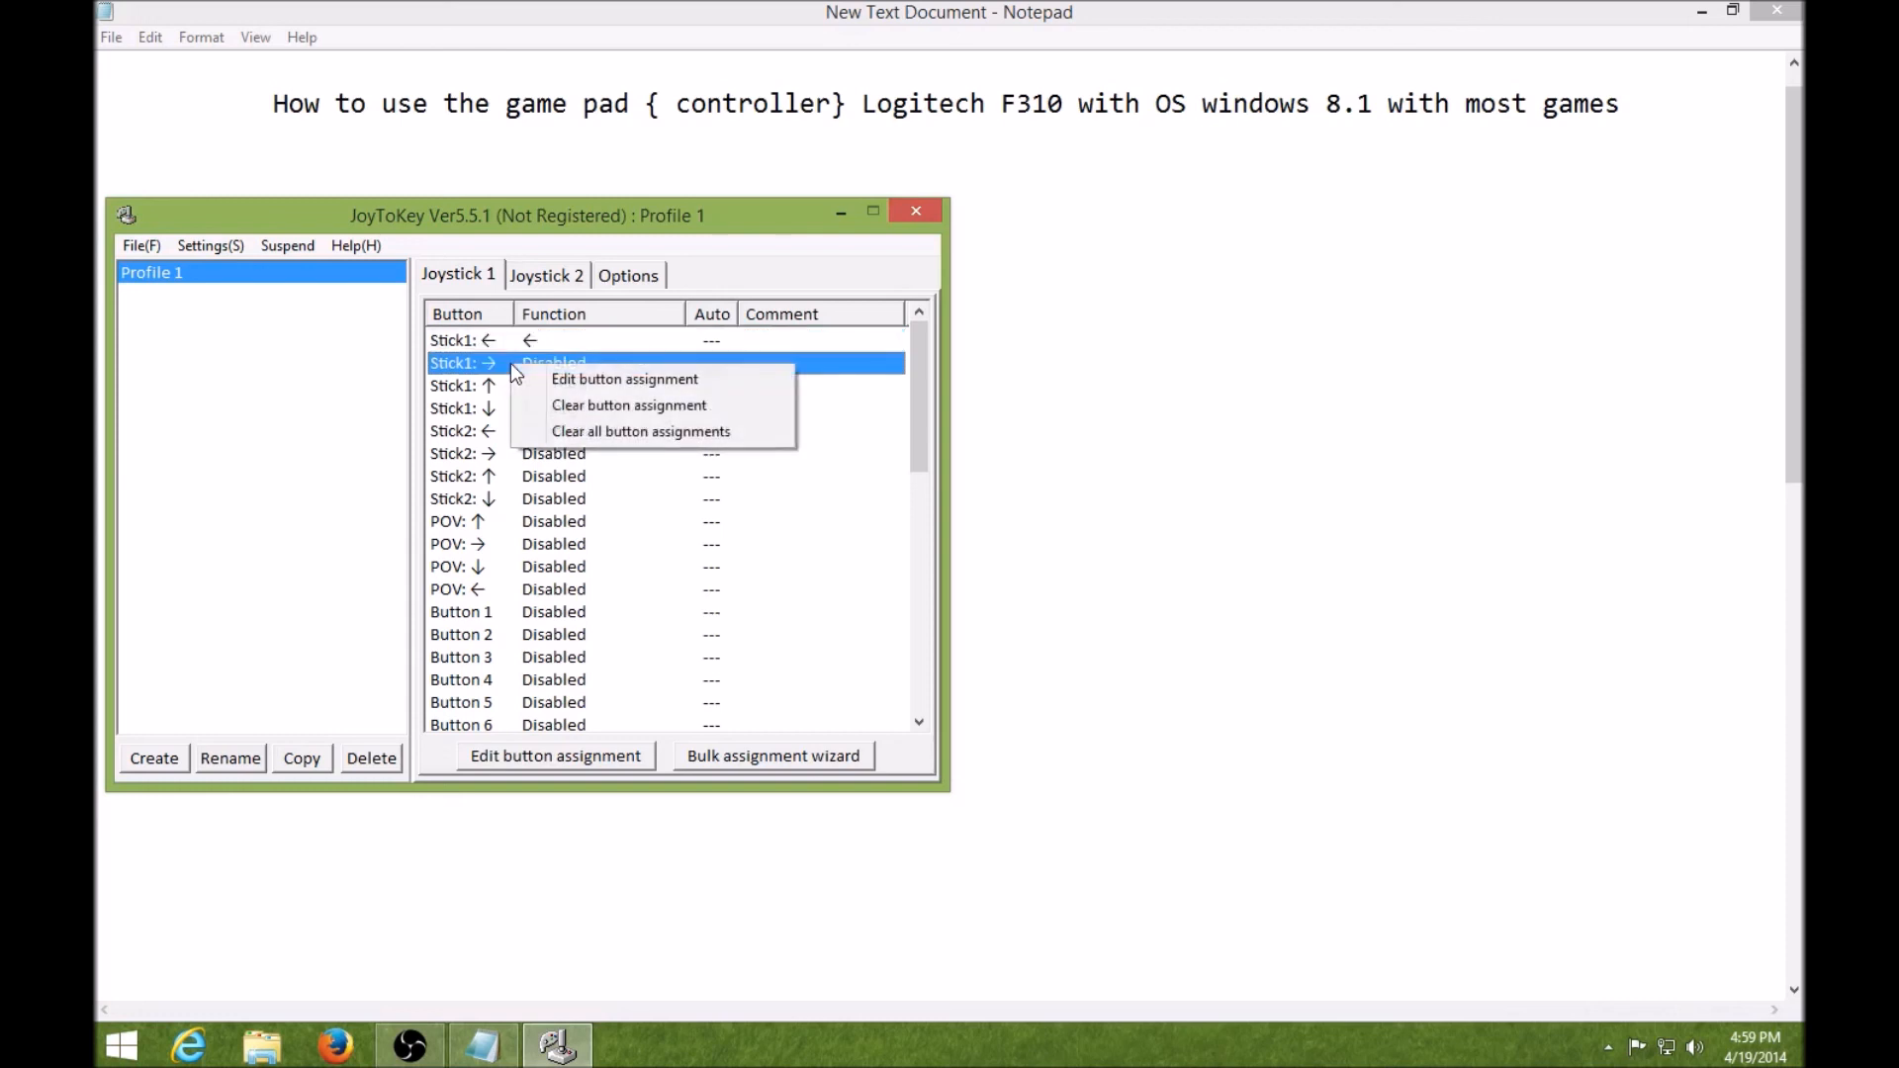
click(568, 380)
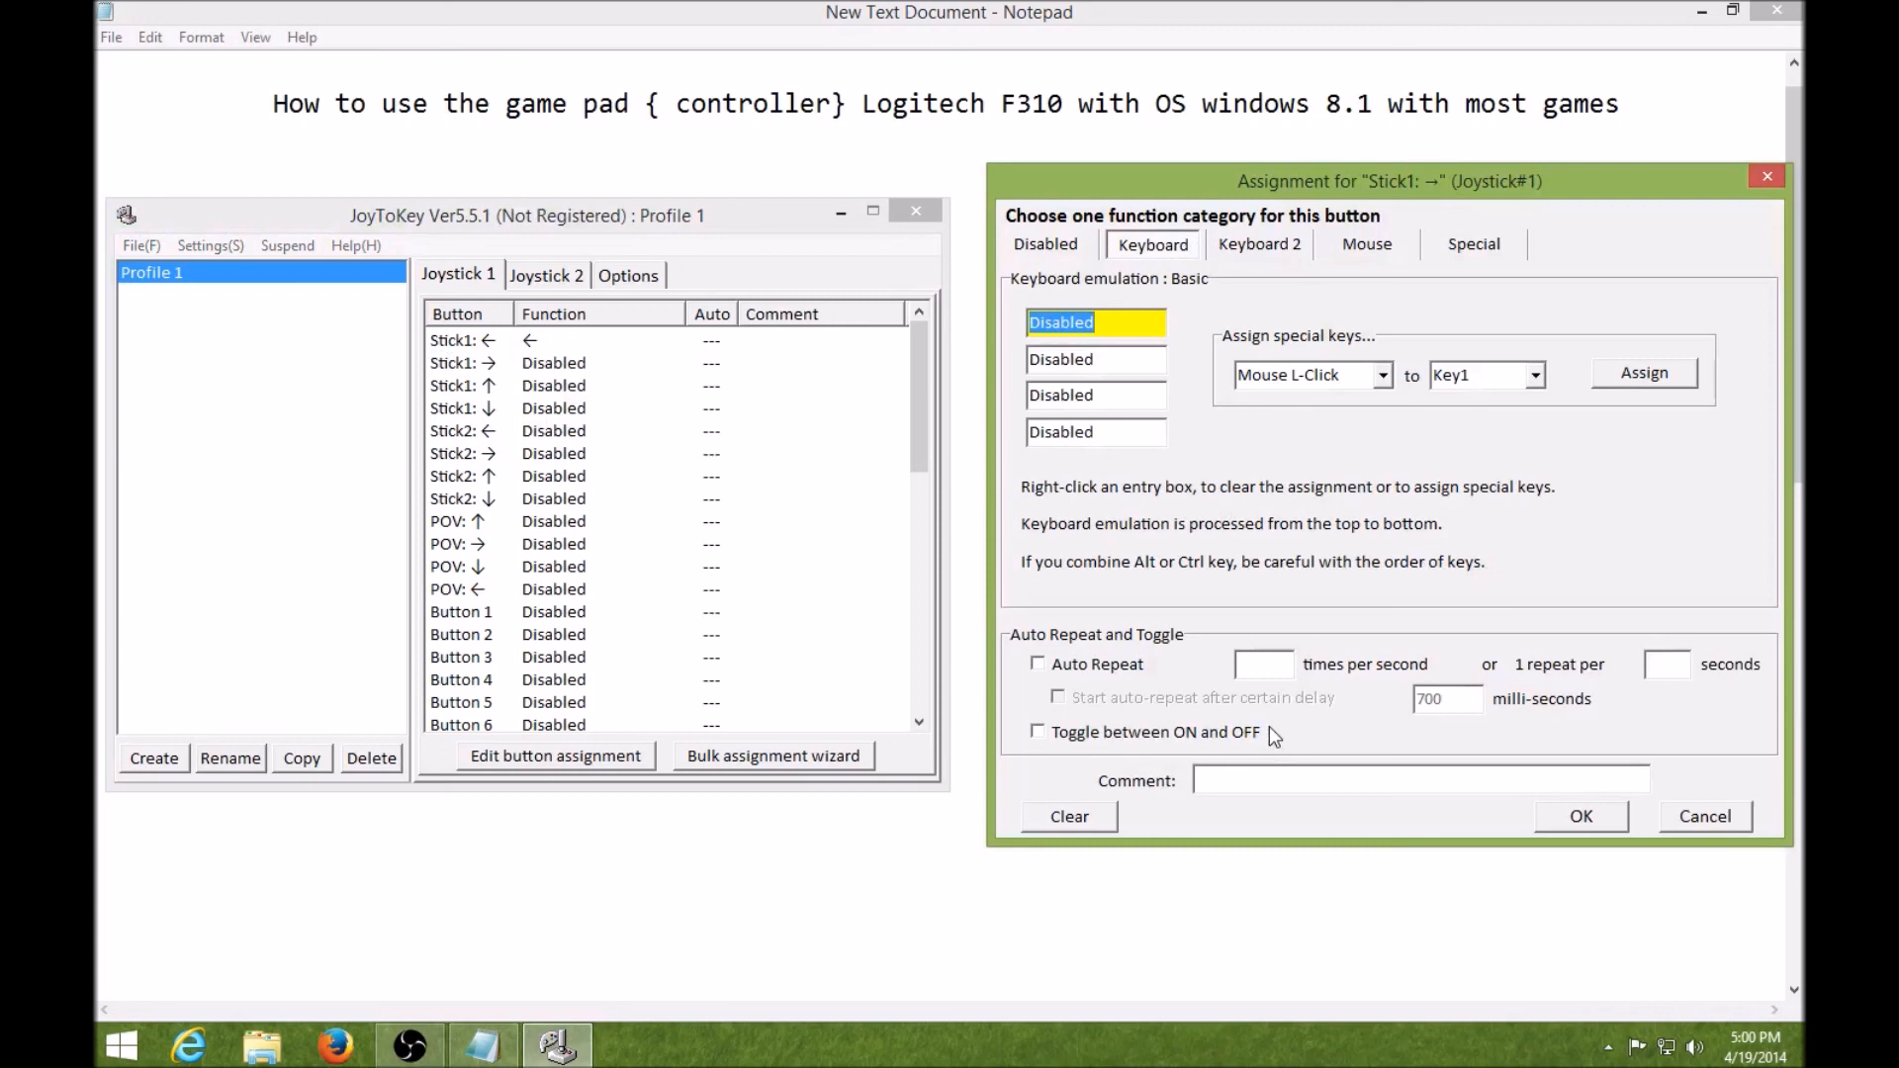
key(Right)
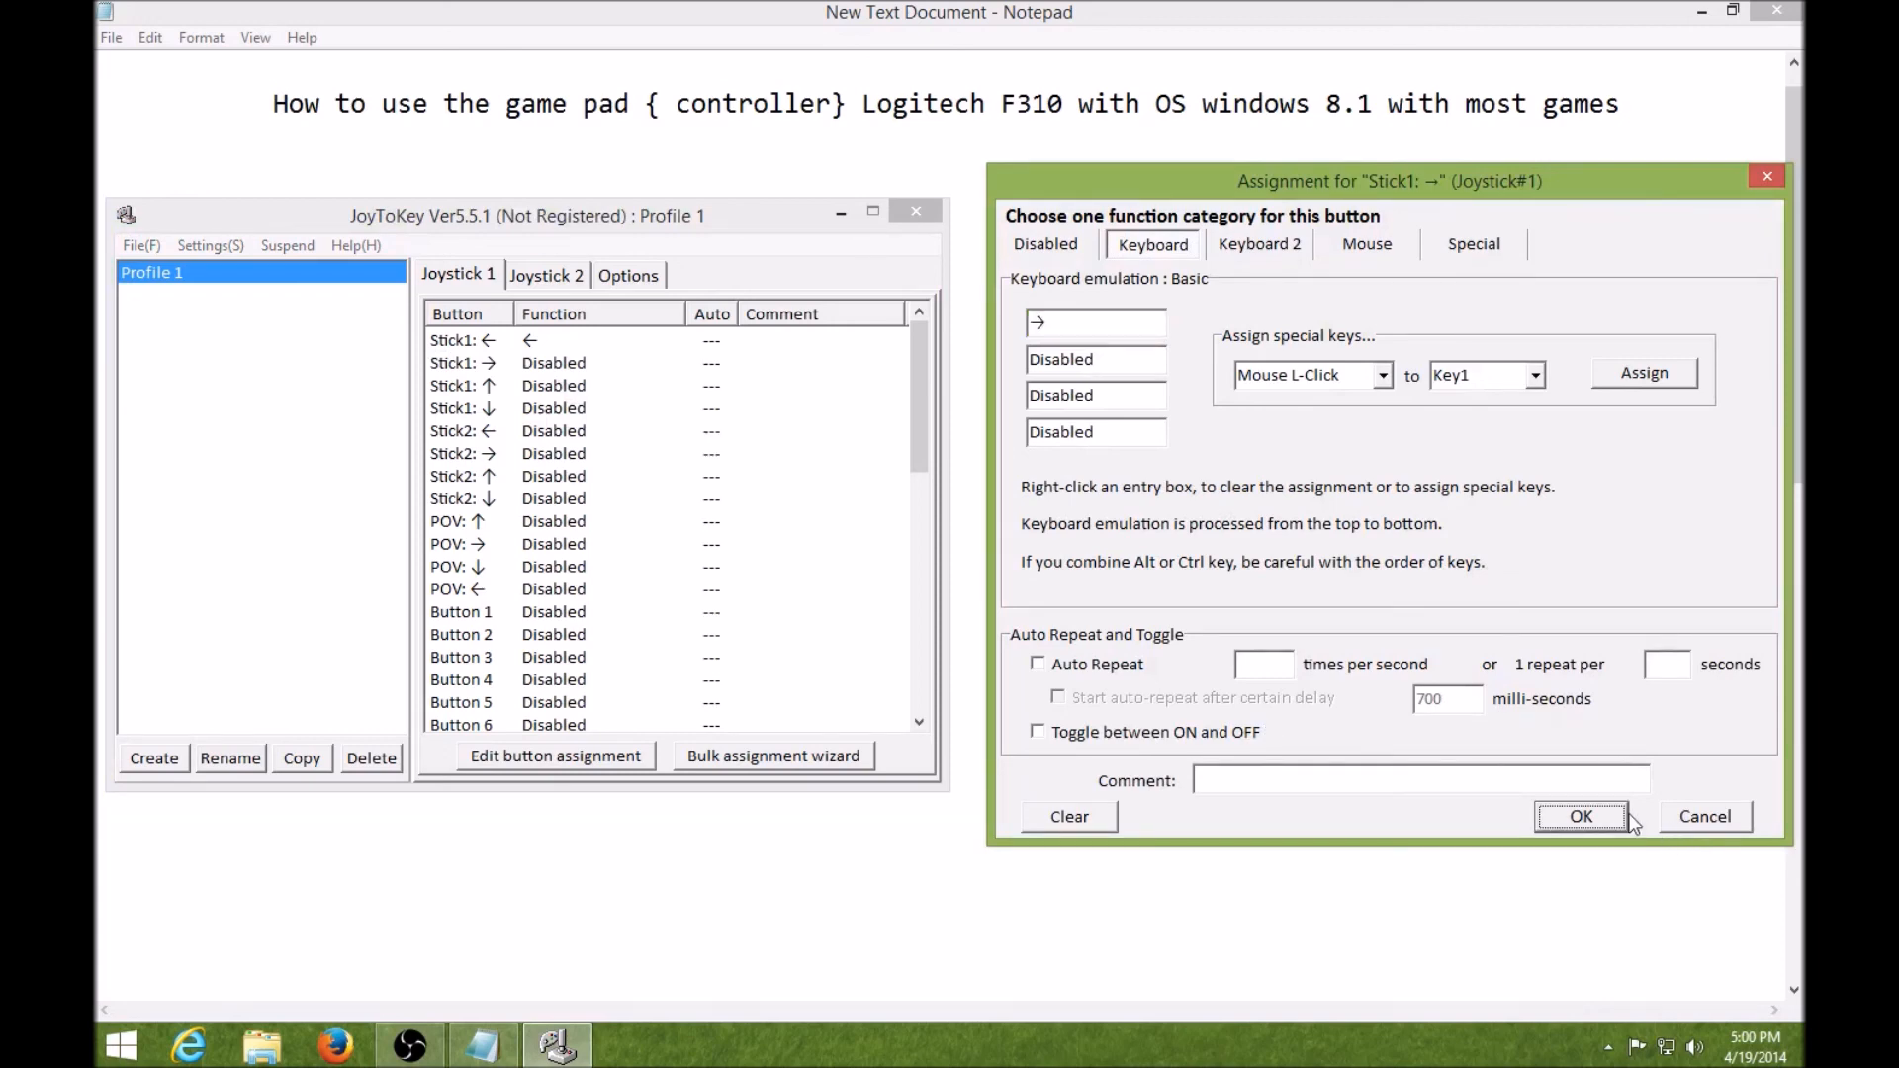
click(1548, 821)
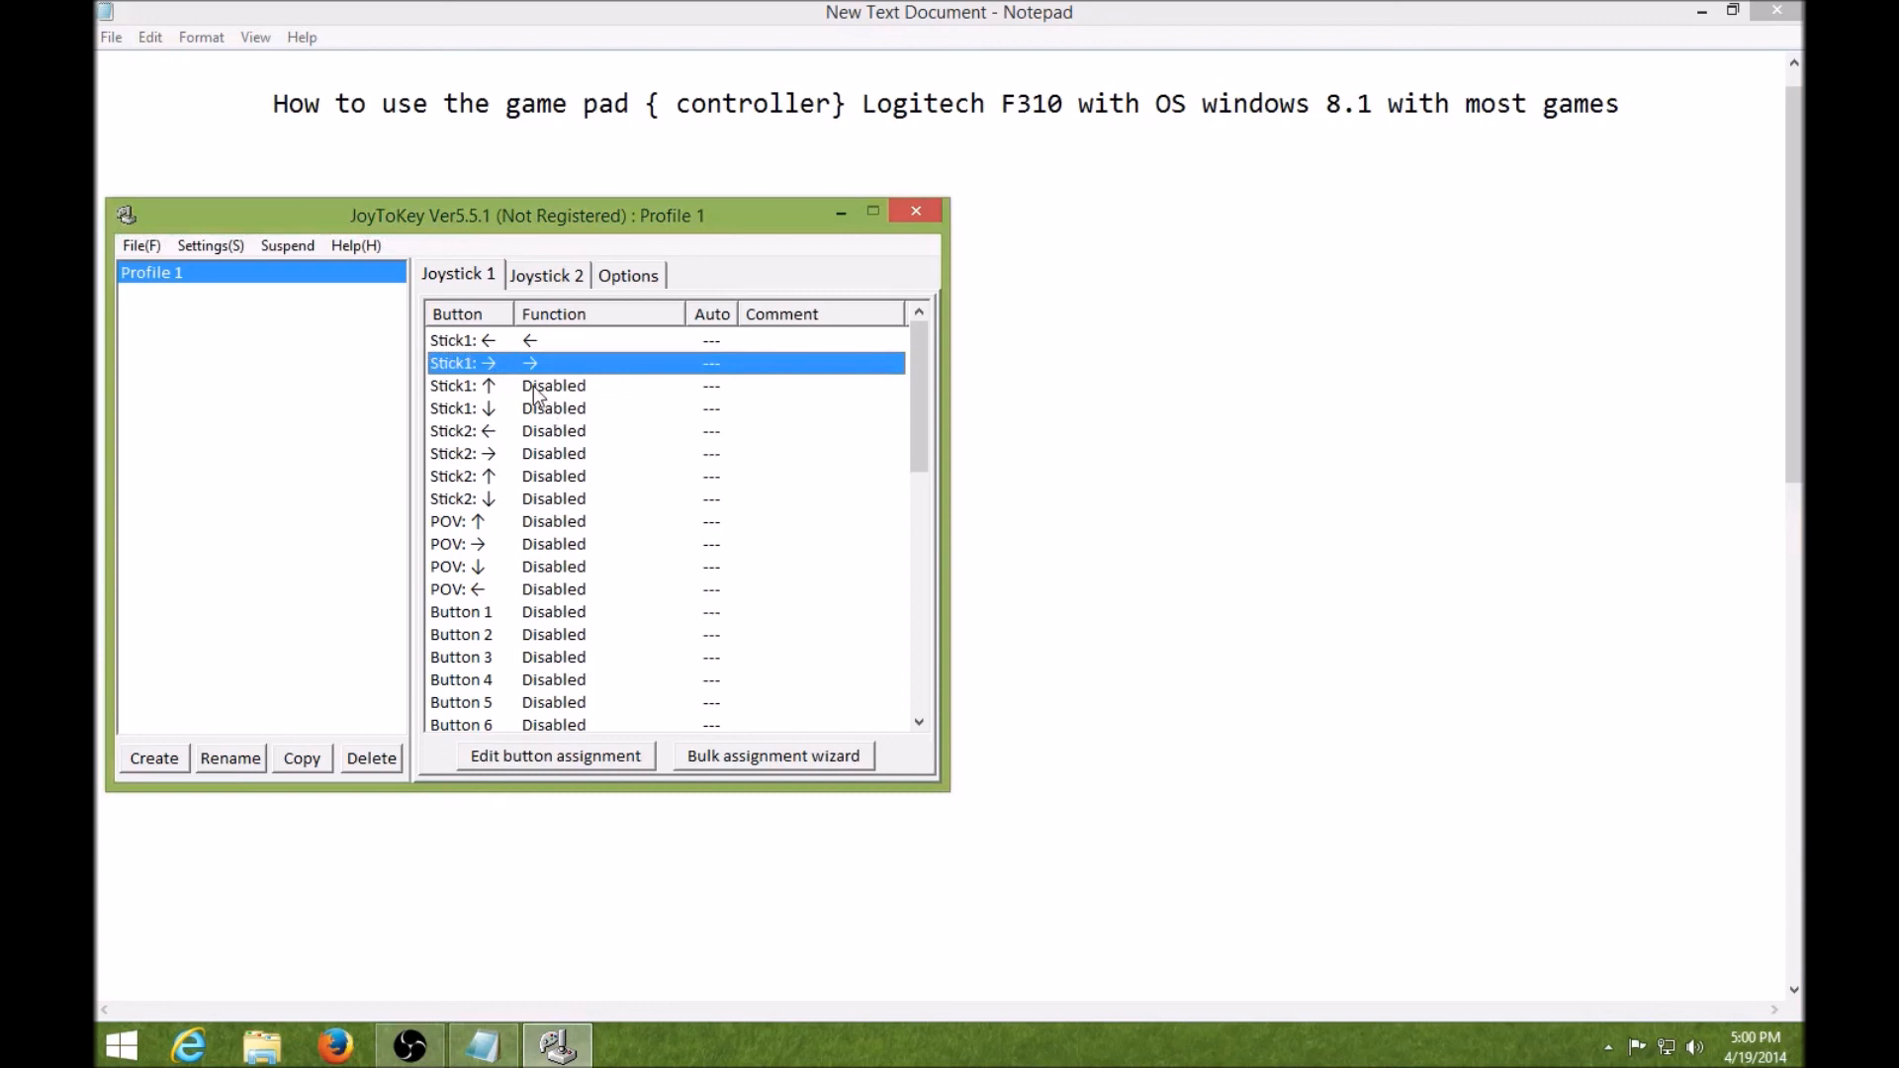
- Assign the Up arrow key to the Stick1 up direction in Profile 1
click(533, 387)
right_click(533, 387)
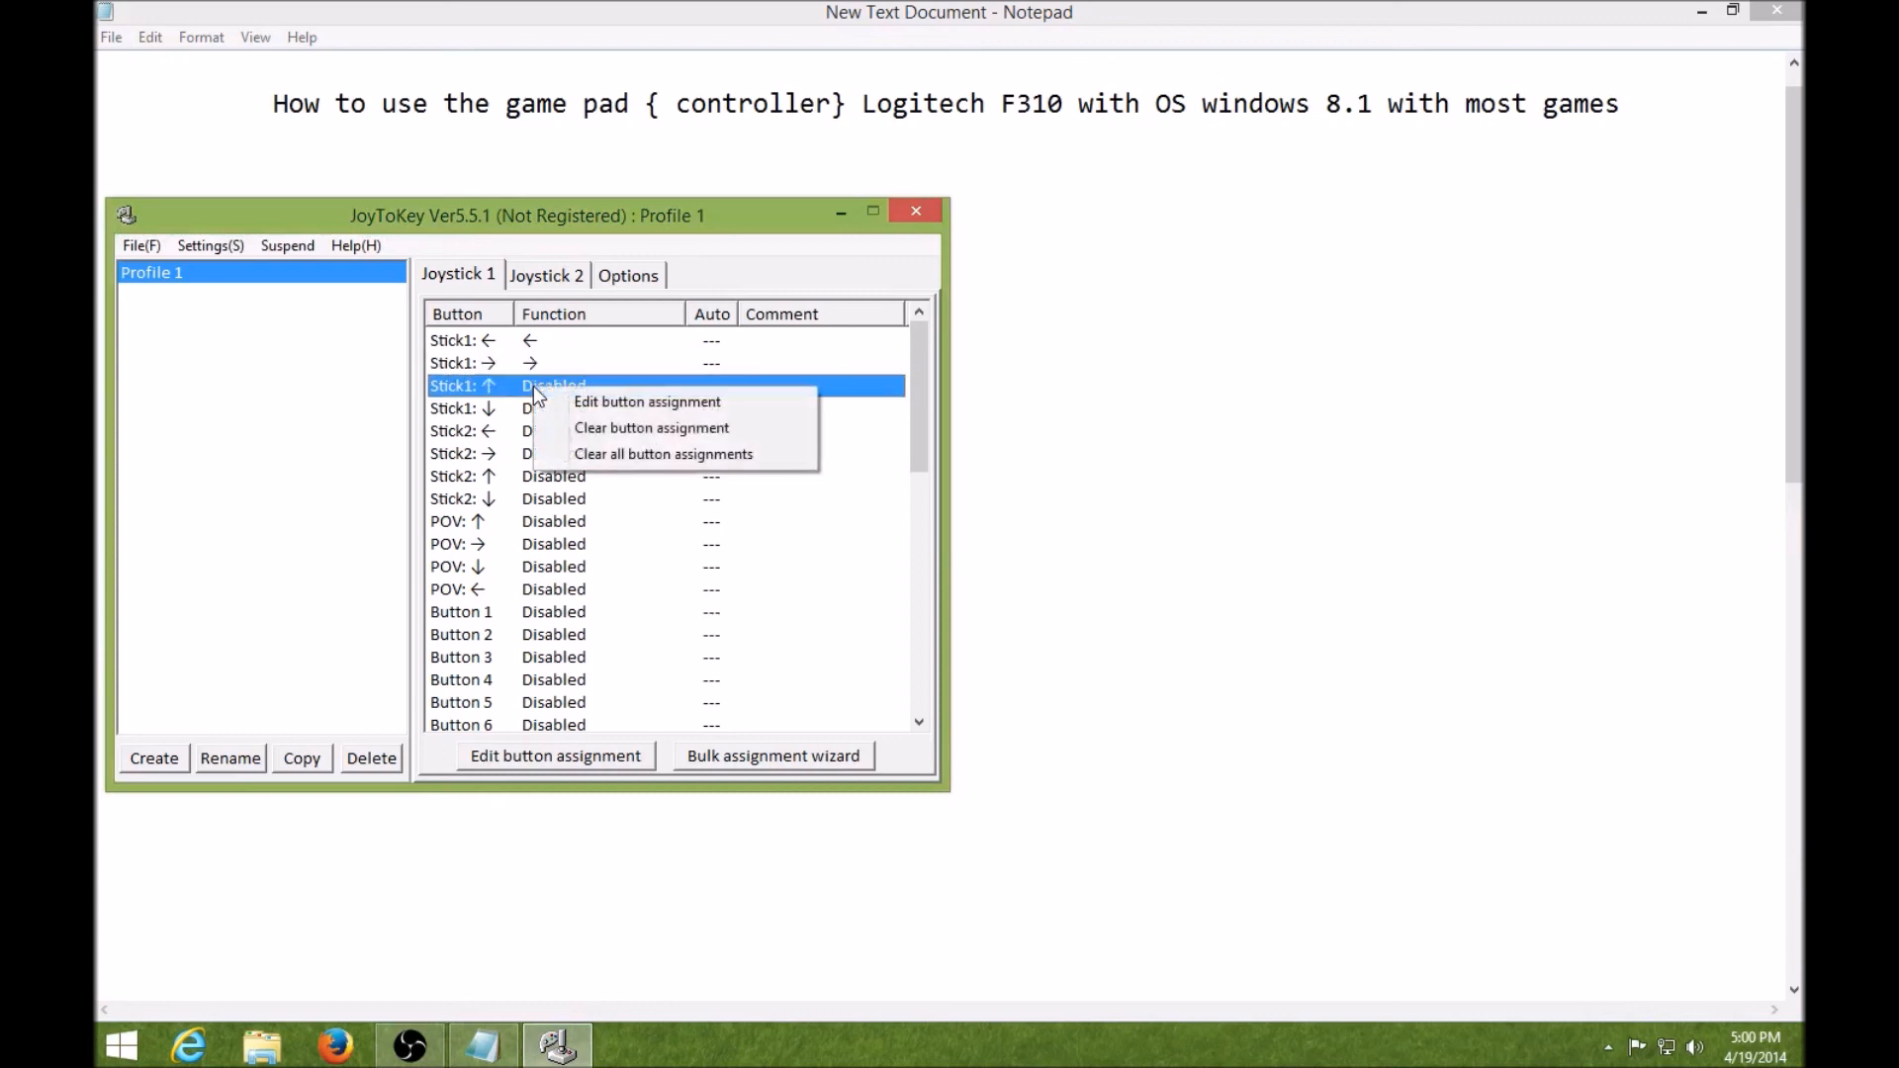
click(603, 409)
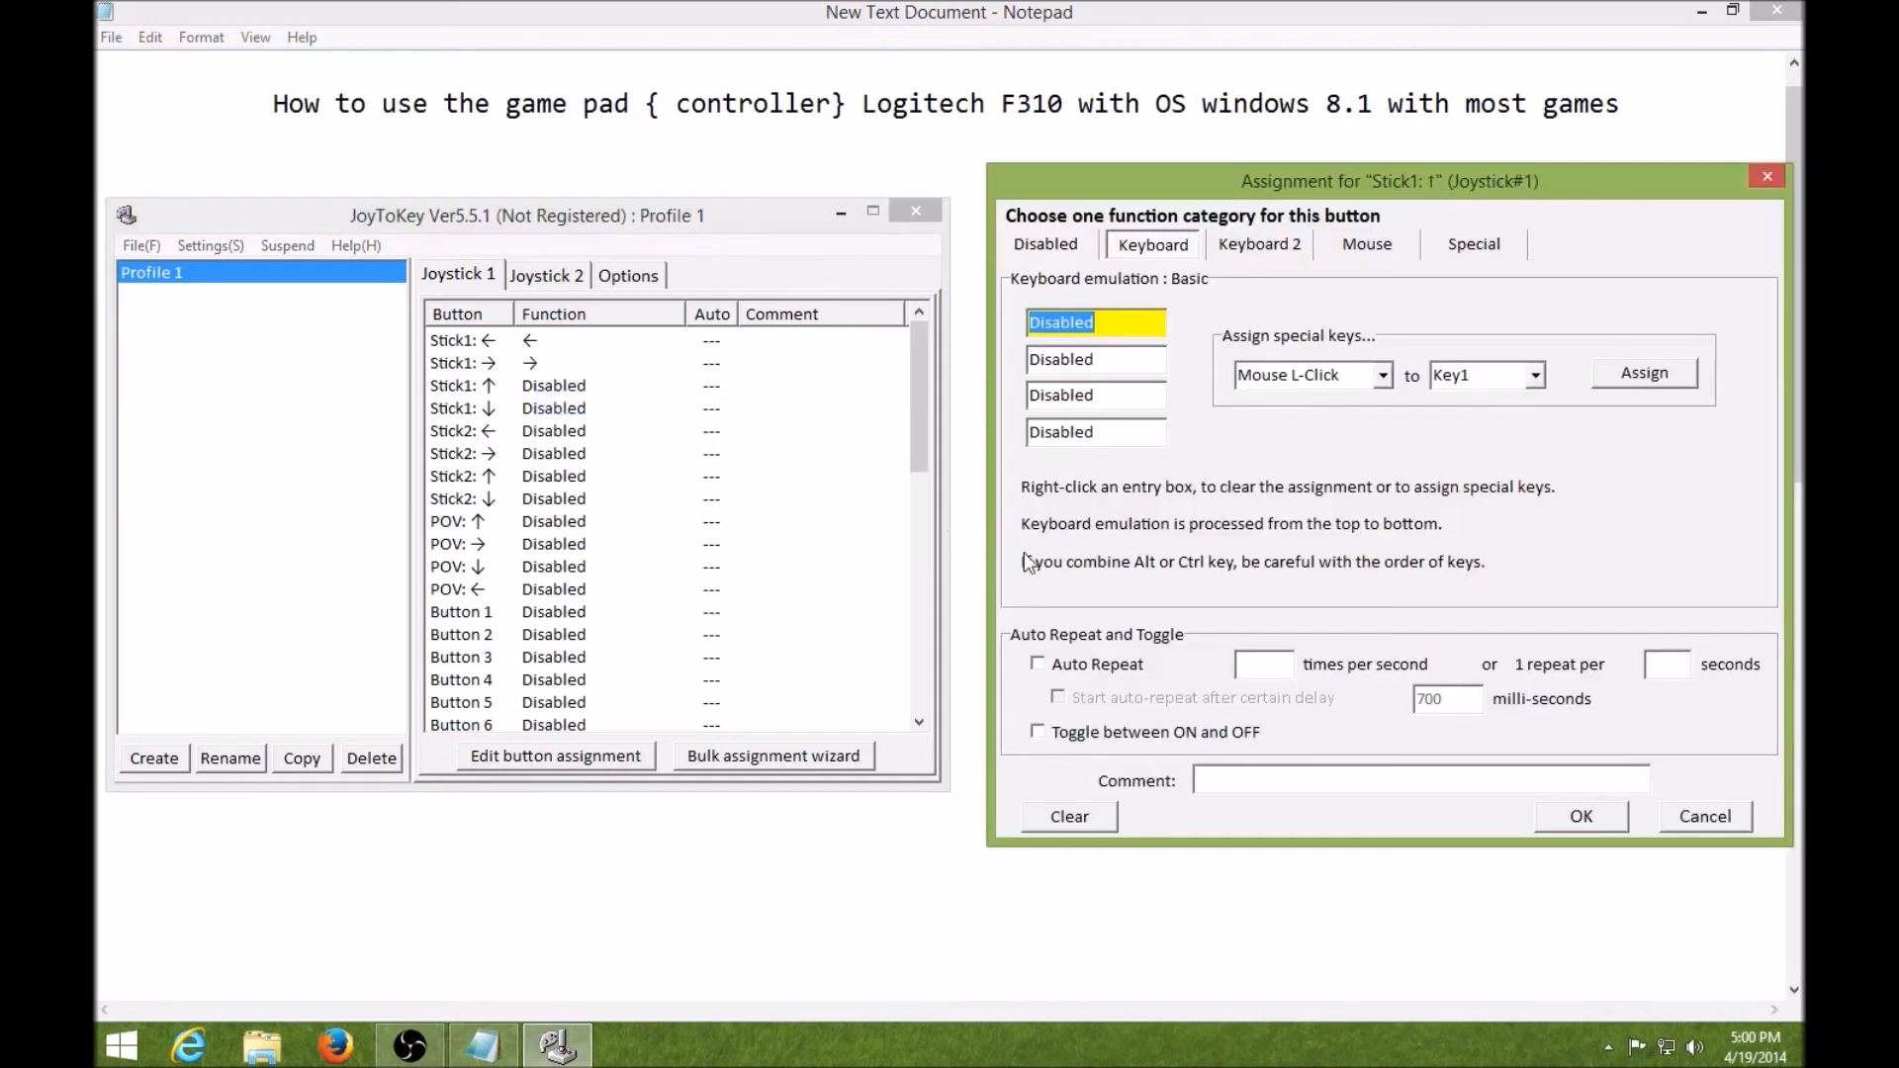
key(Up)
click(1606, 819)
key(Up)
key(Up)
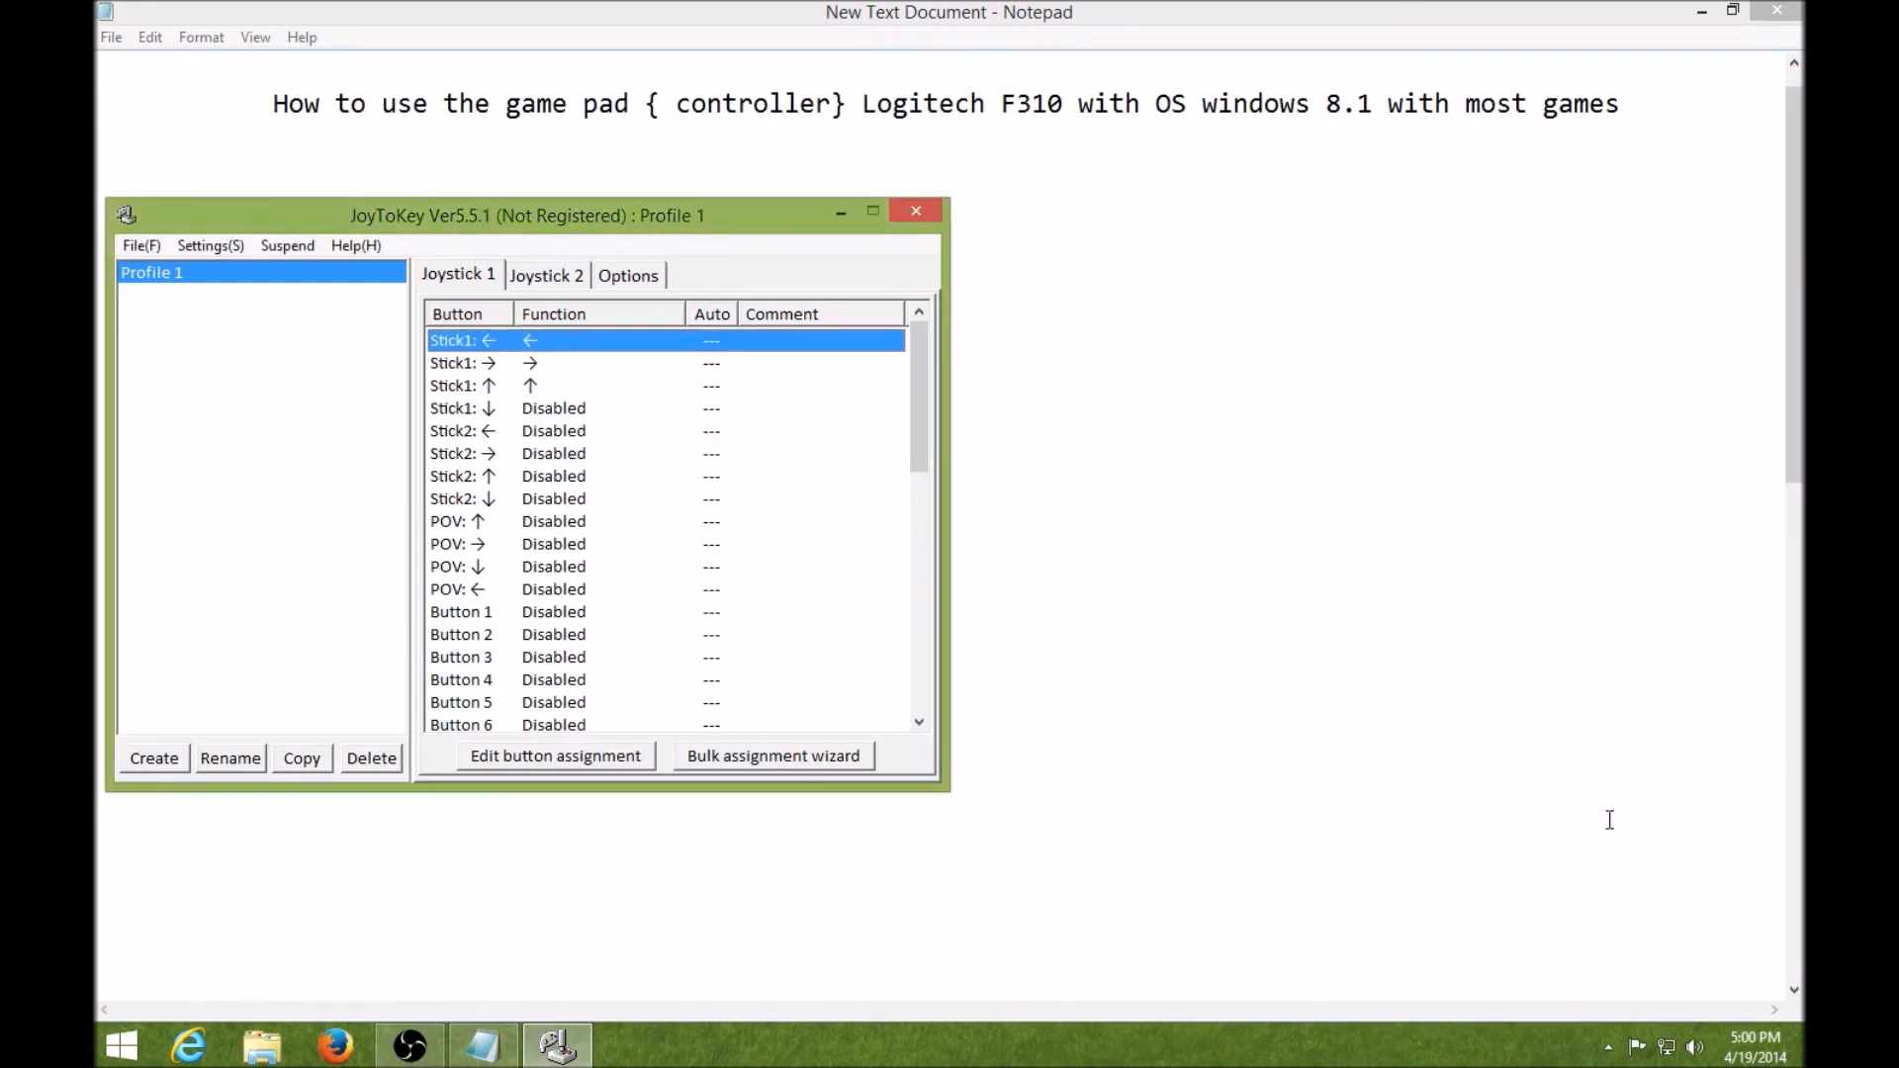
- Assign the Down arrow key to the Stick1 down direction in Profile 1
click(537, 408)
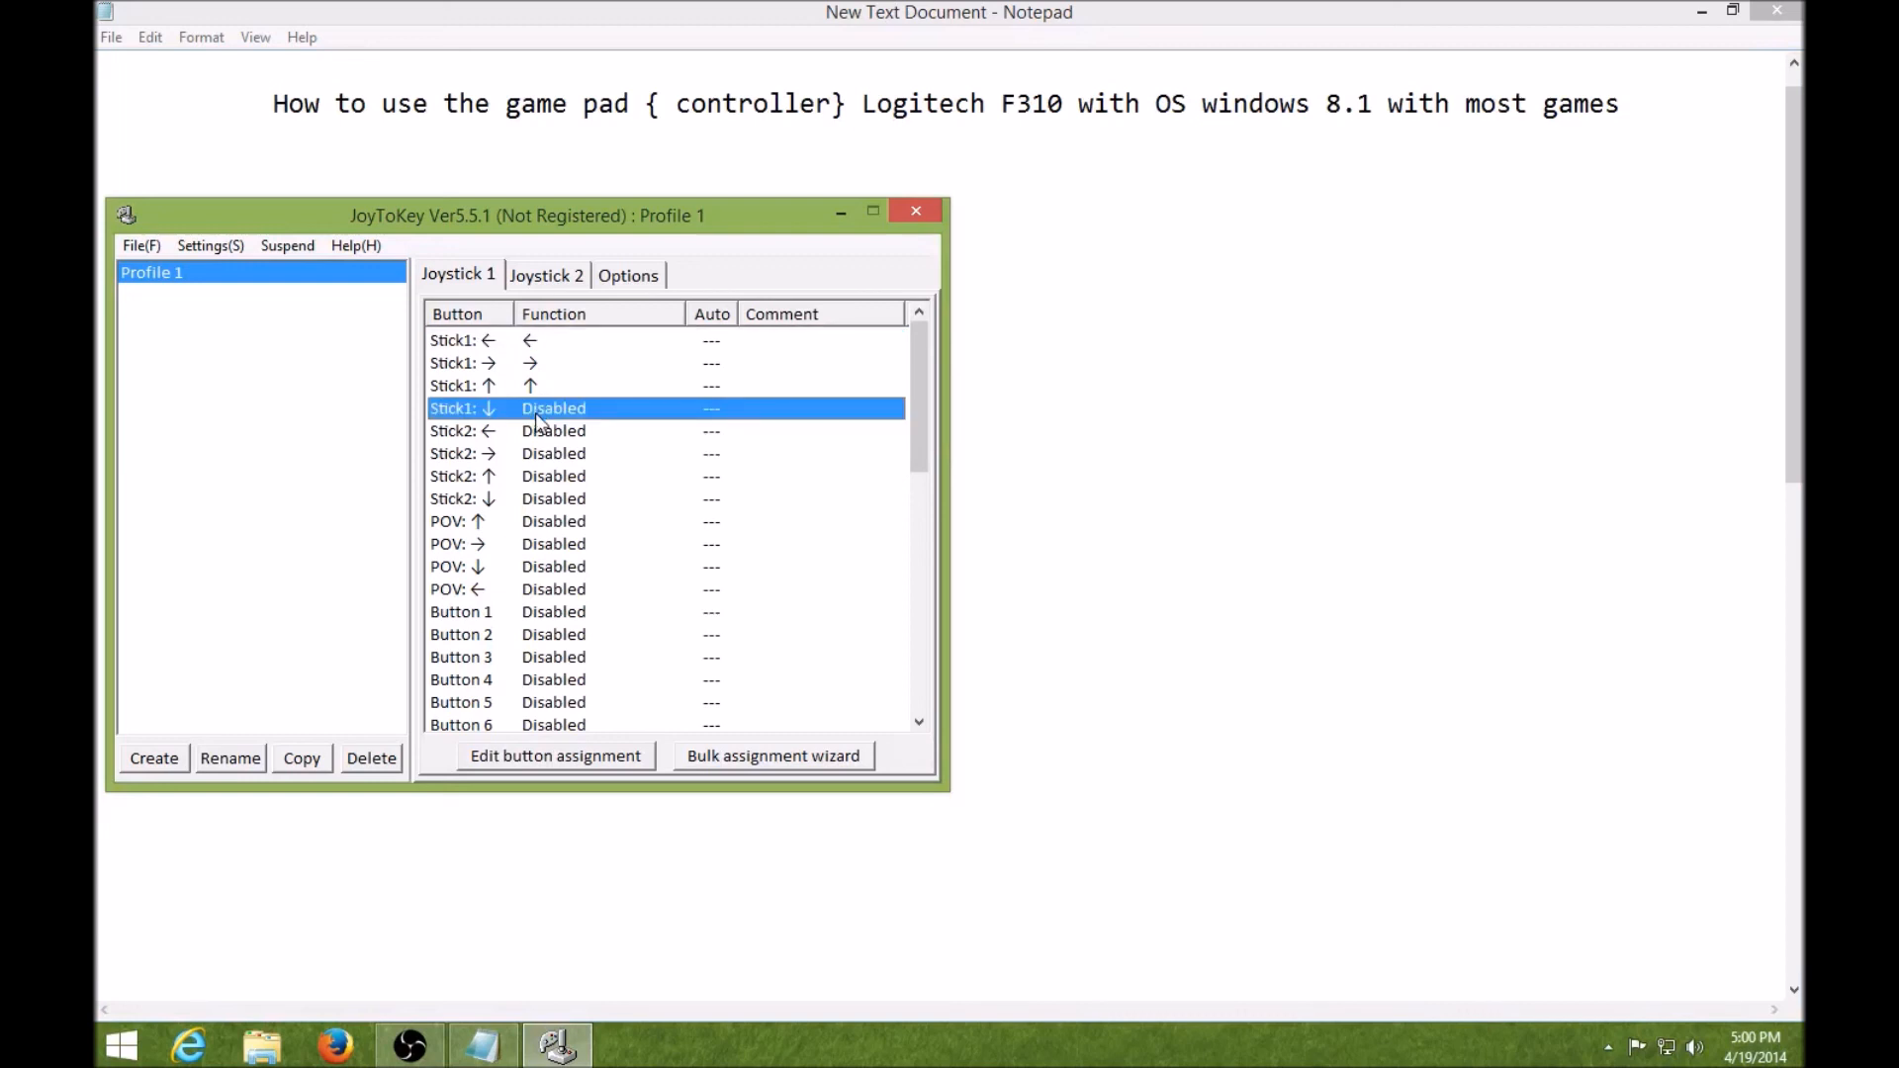
right_click(536, 413)
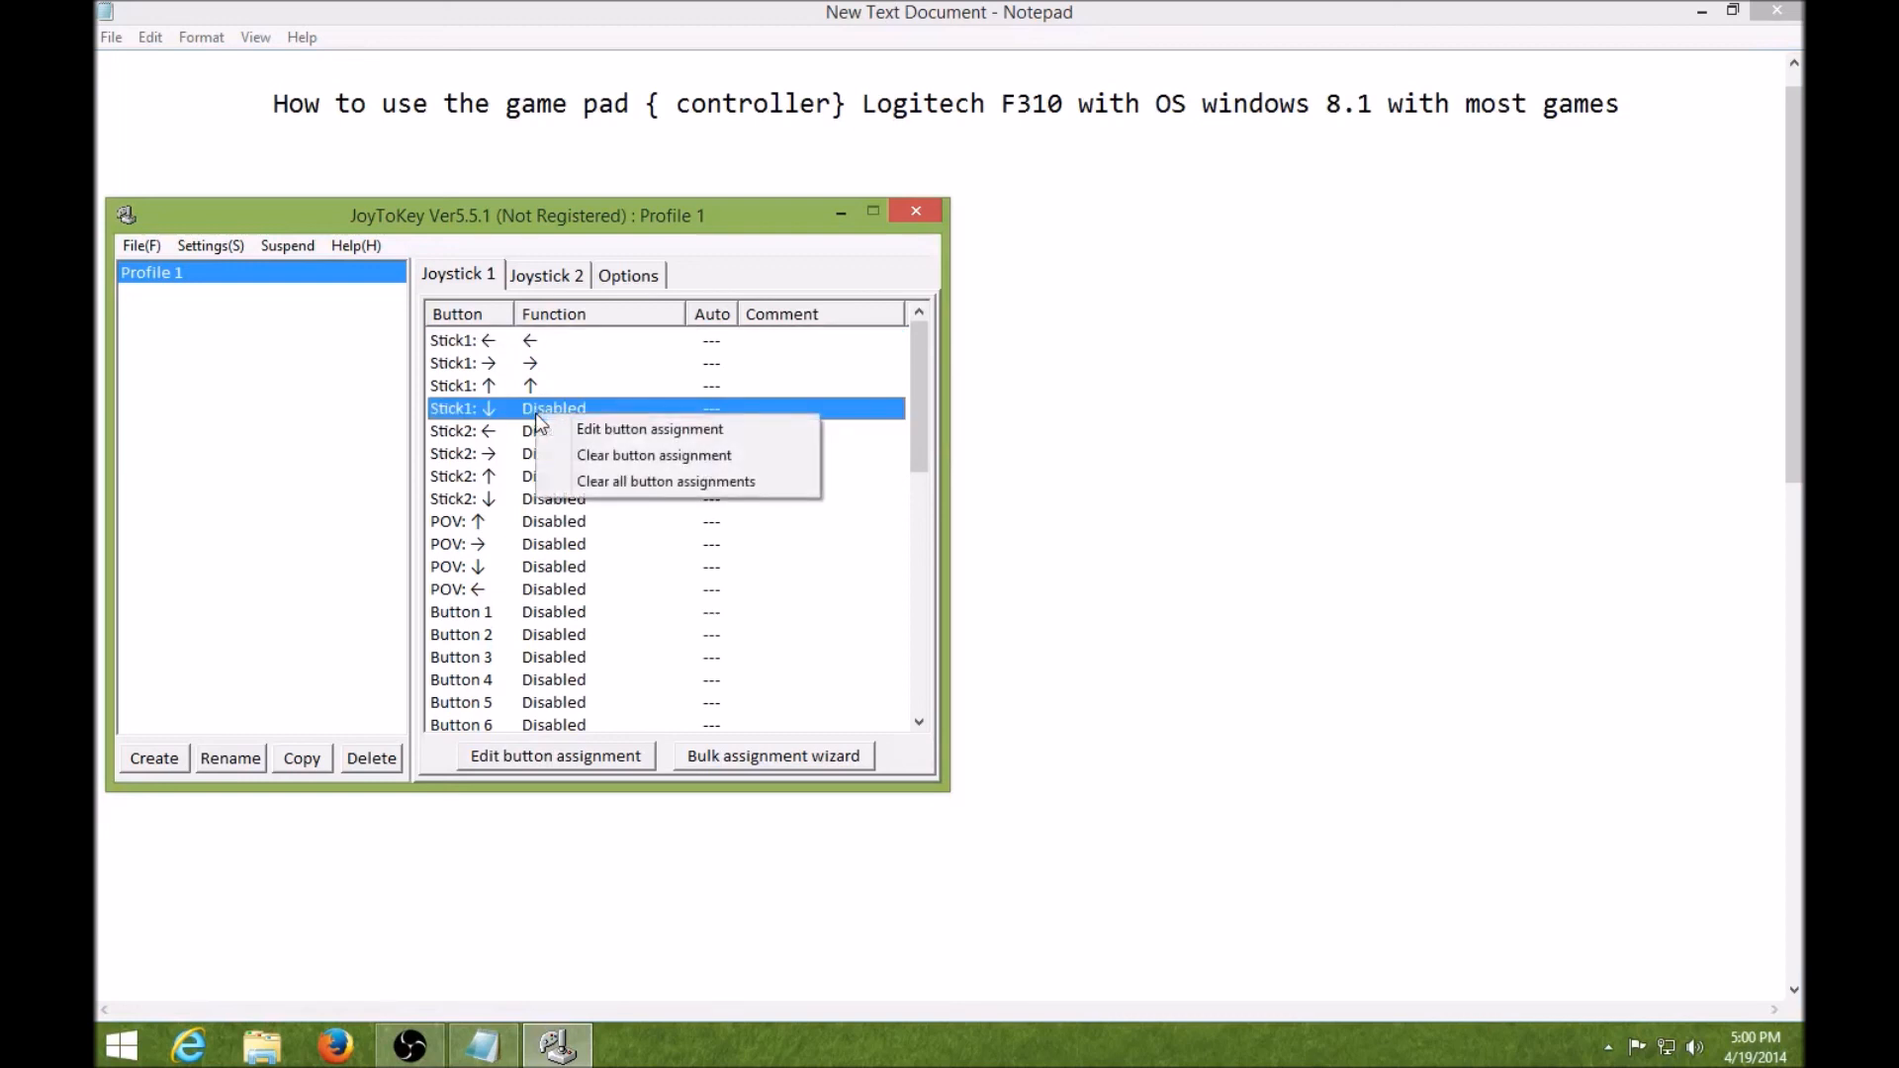
click(592, 431)
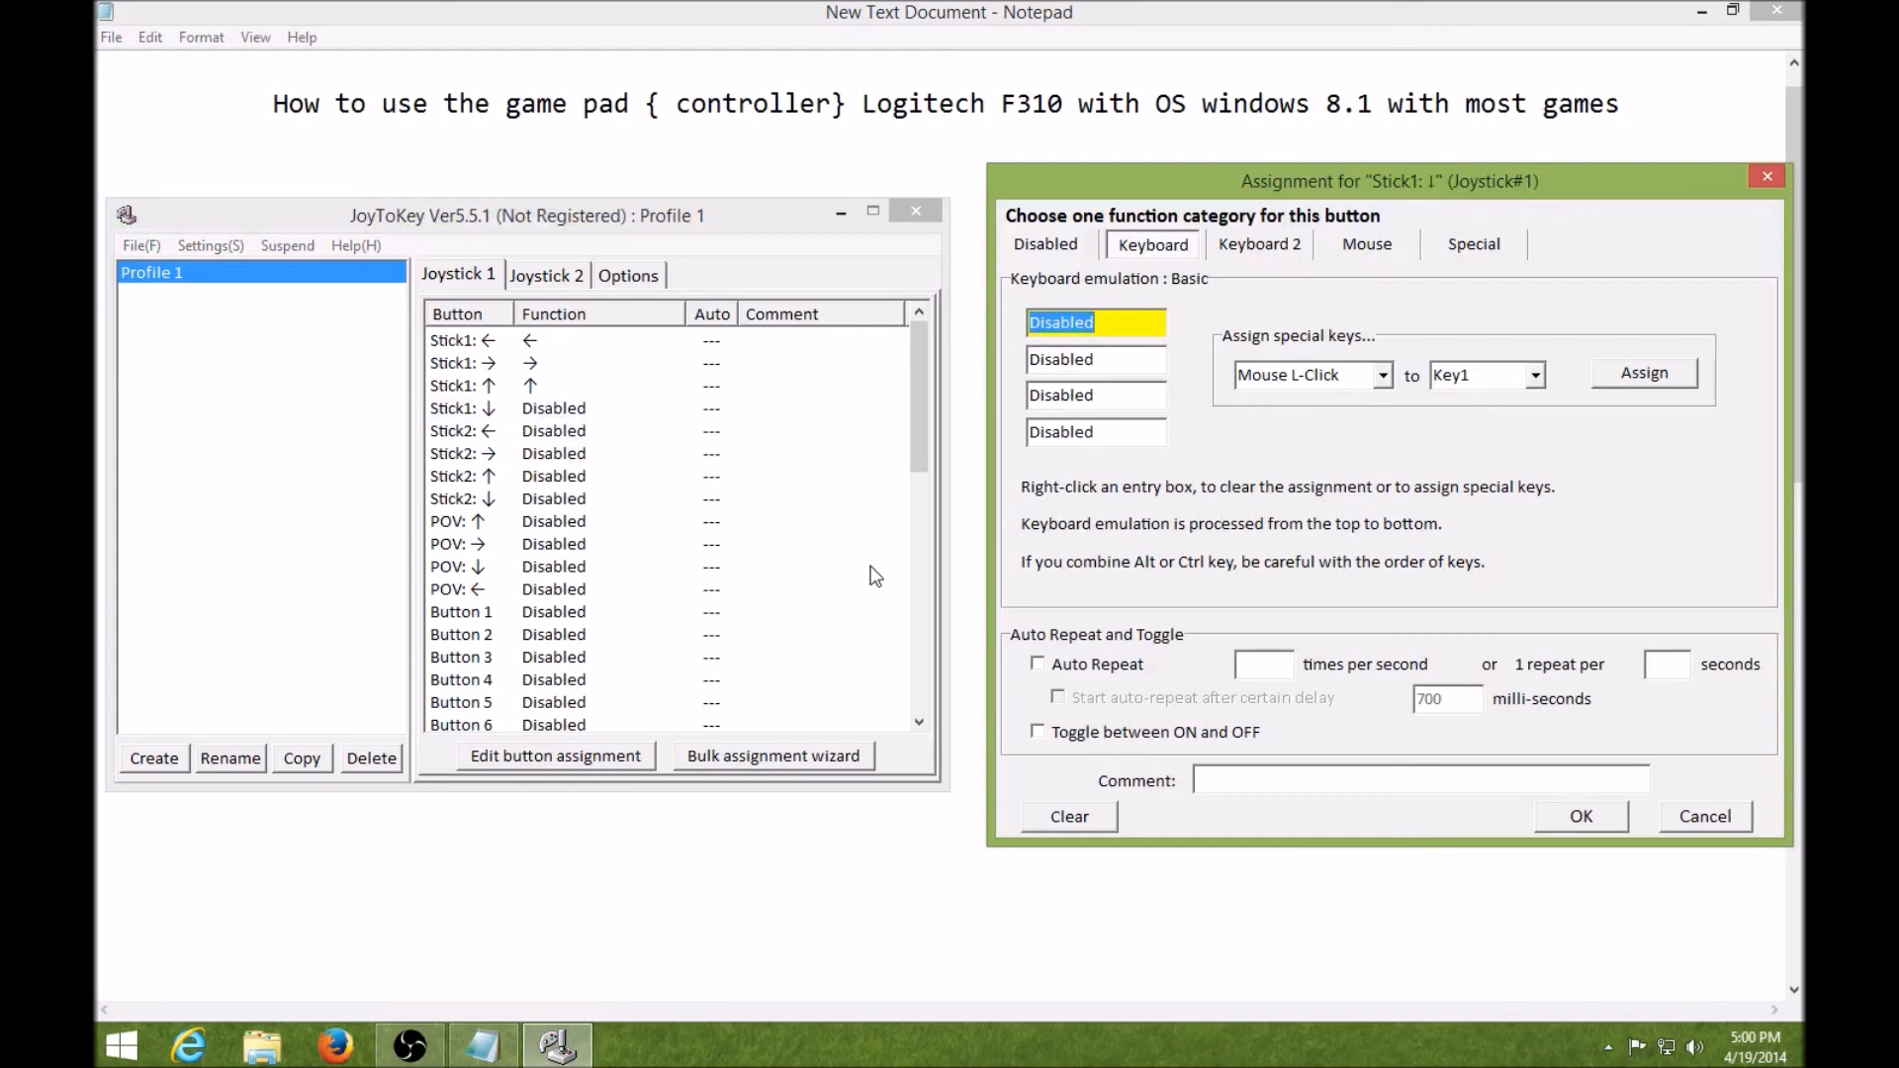
key(Down)
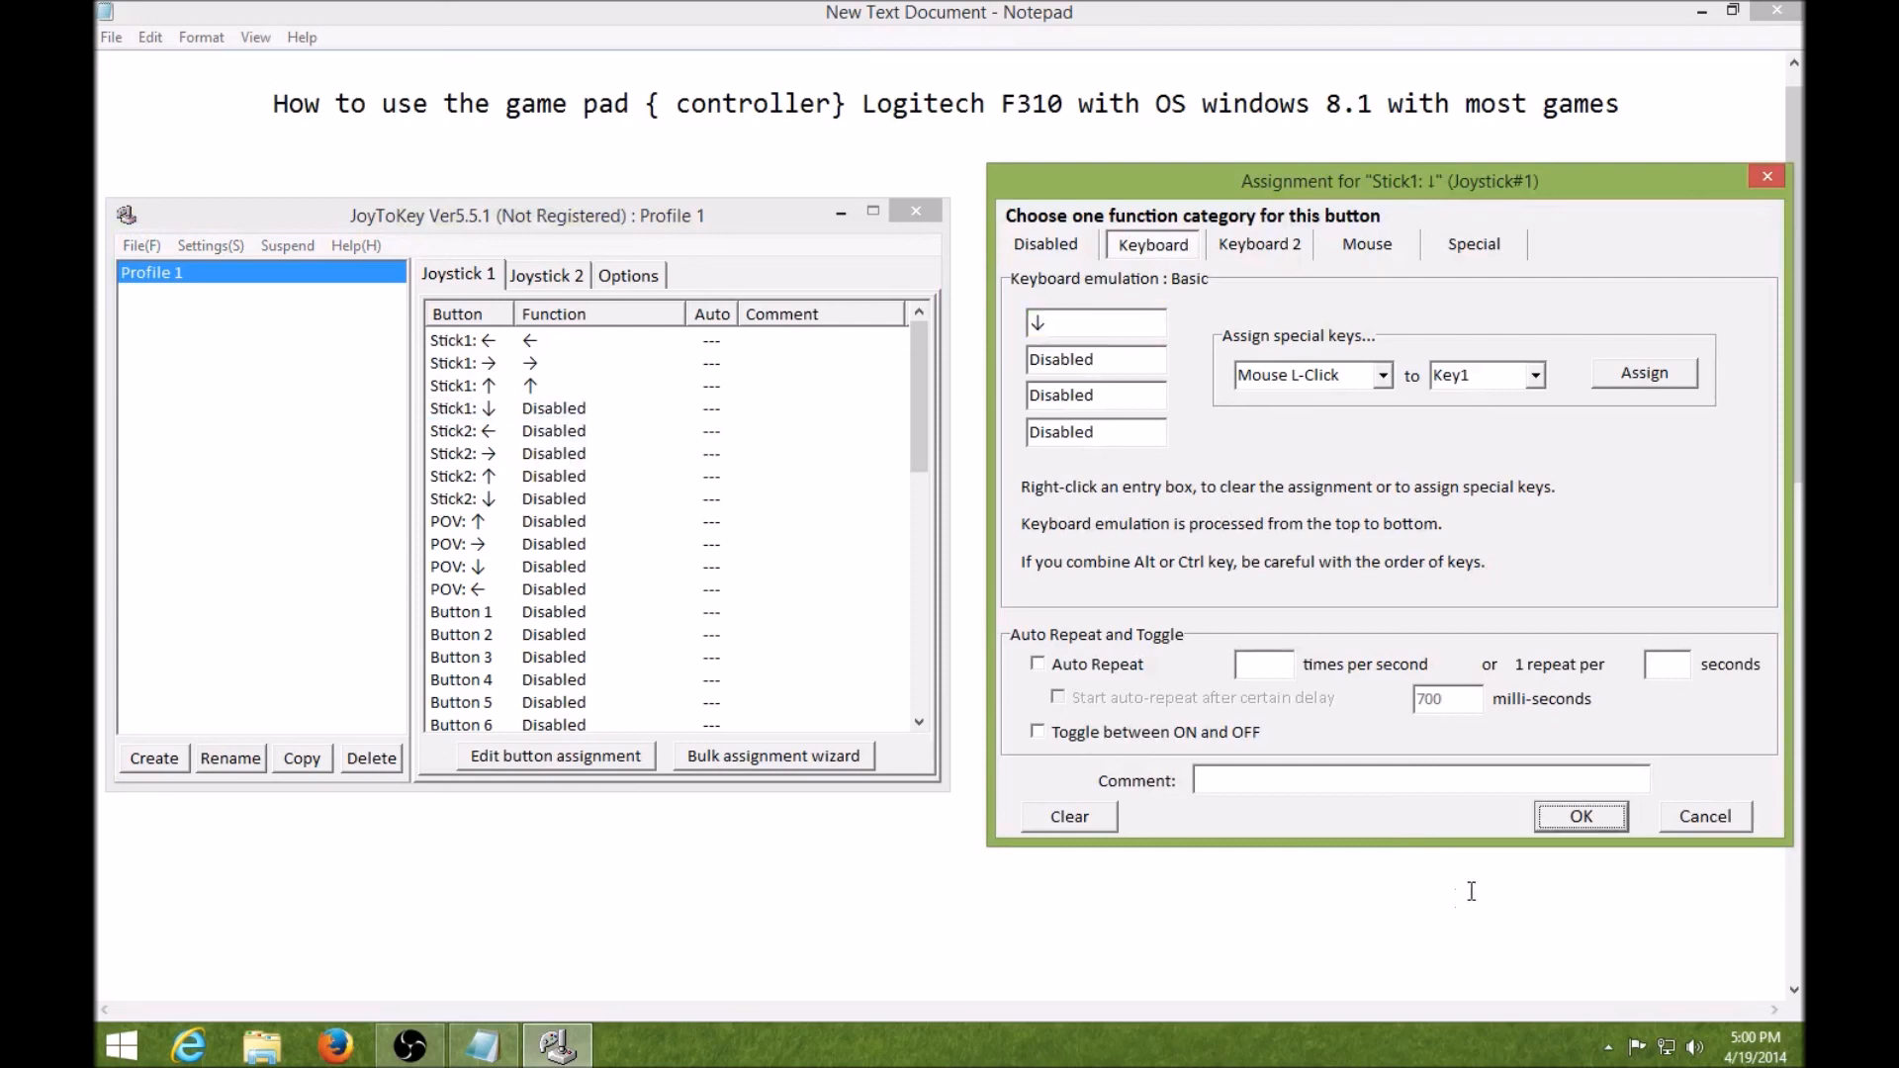
click(1590, 821)
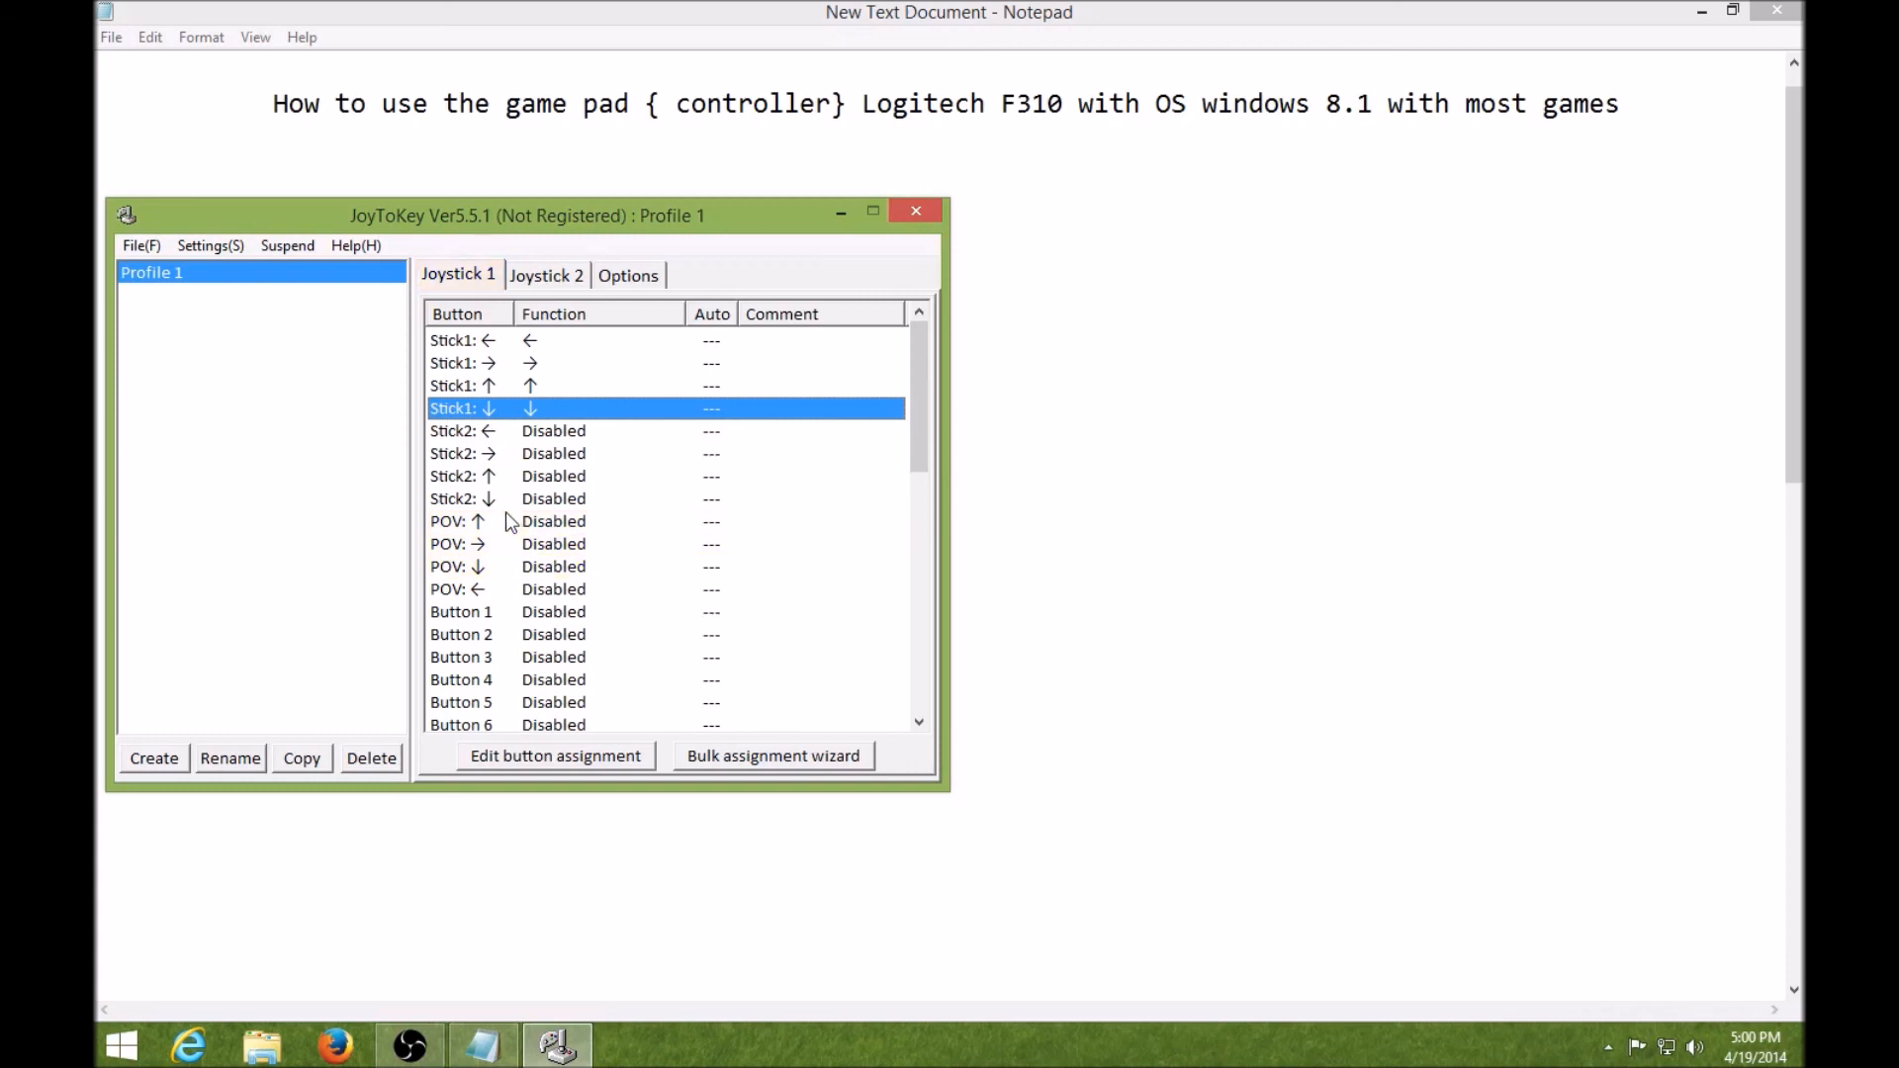
- Assign the Up arrow key to the POV up direction on Joystick 1
right_click(523, 523)
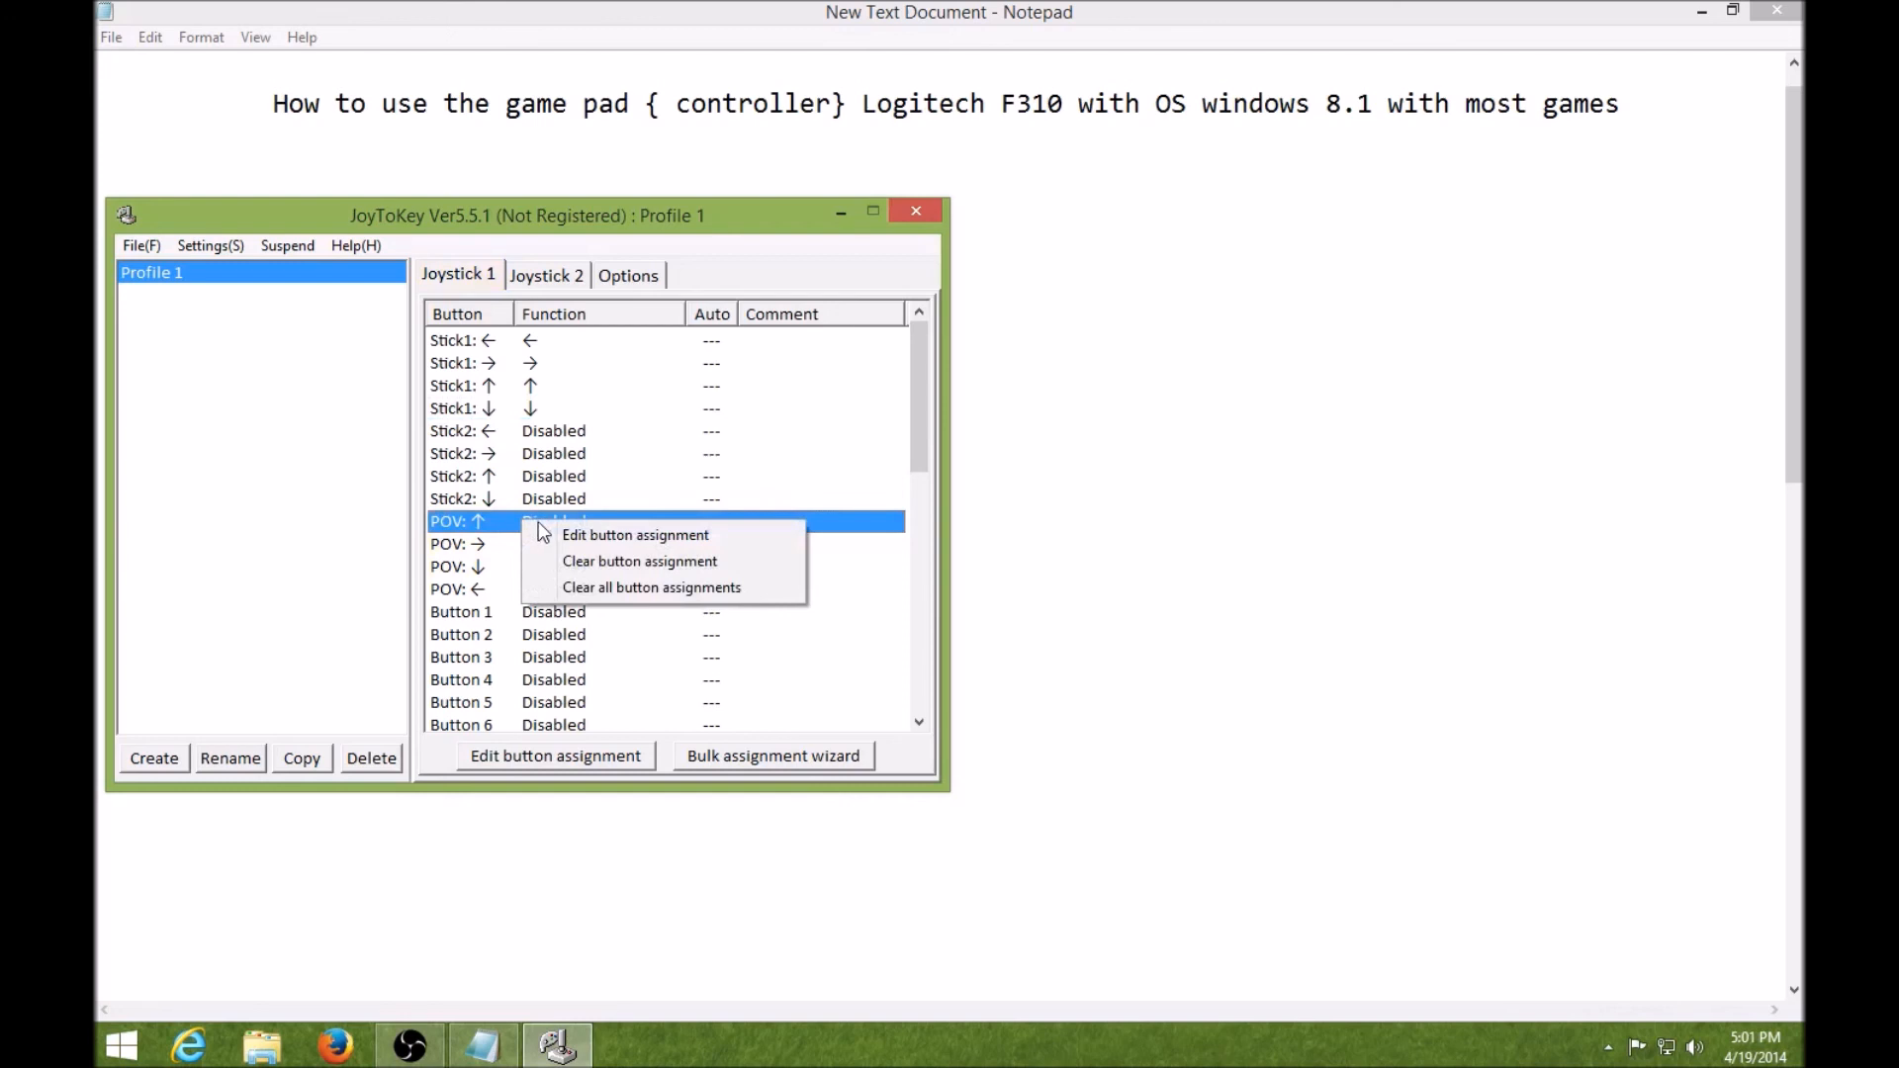
click(558, 542)
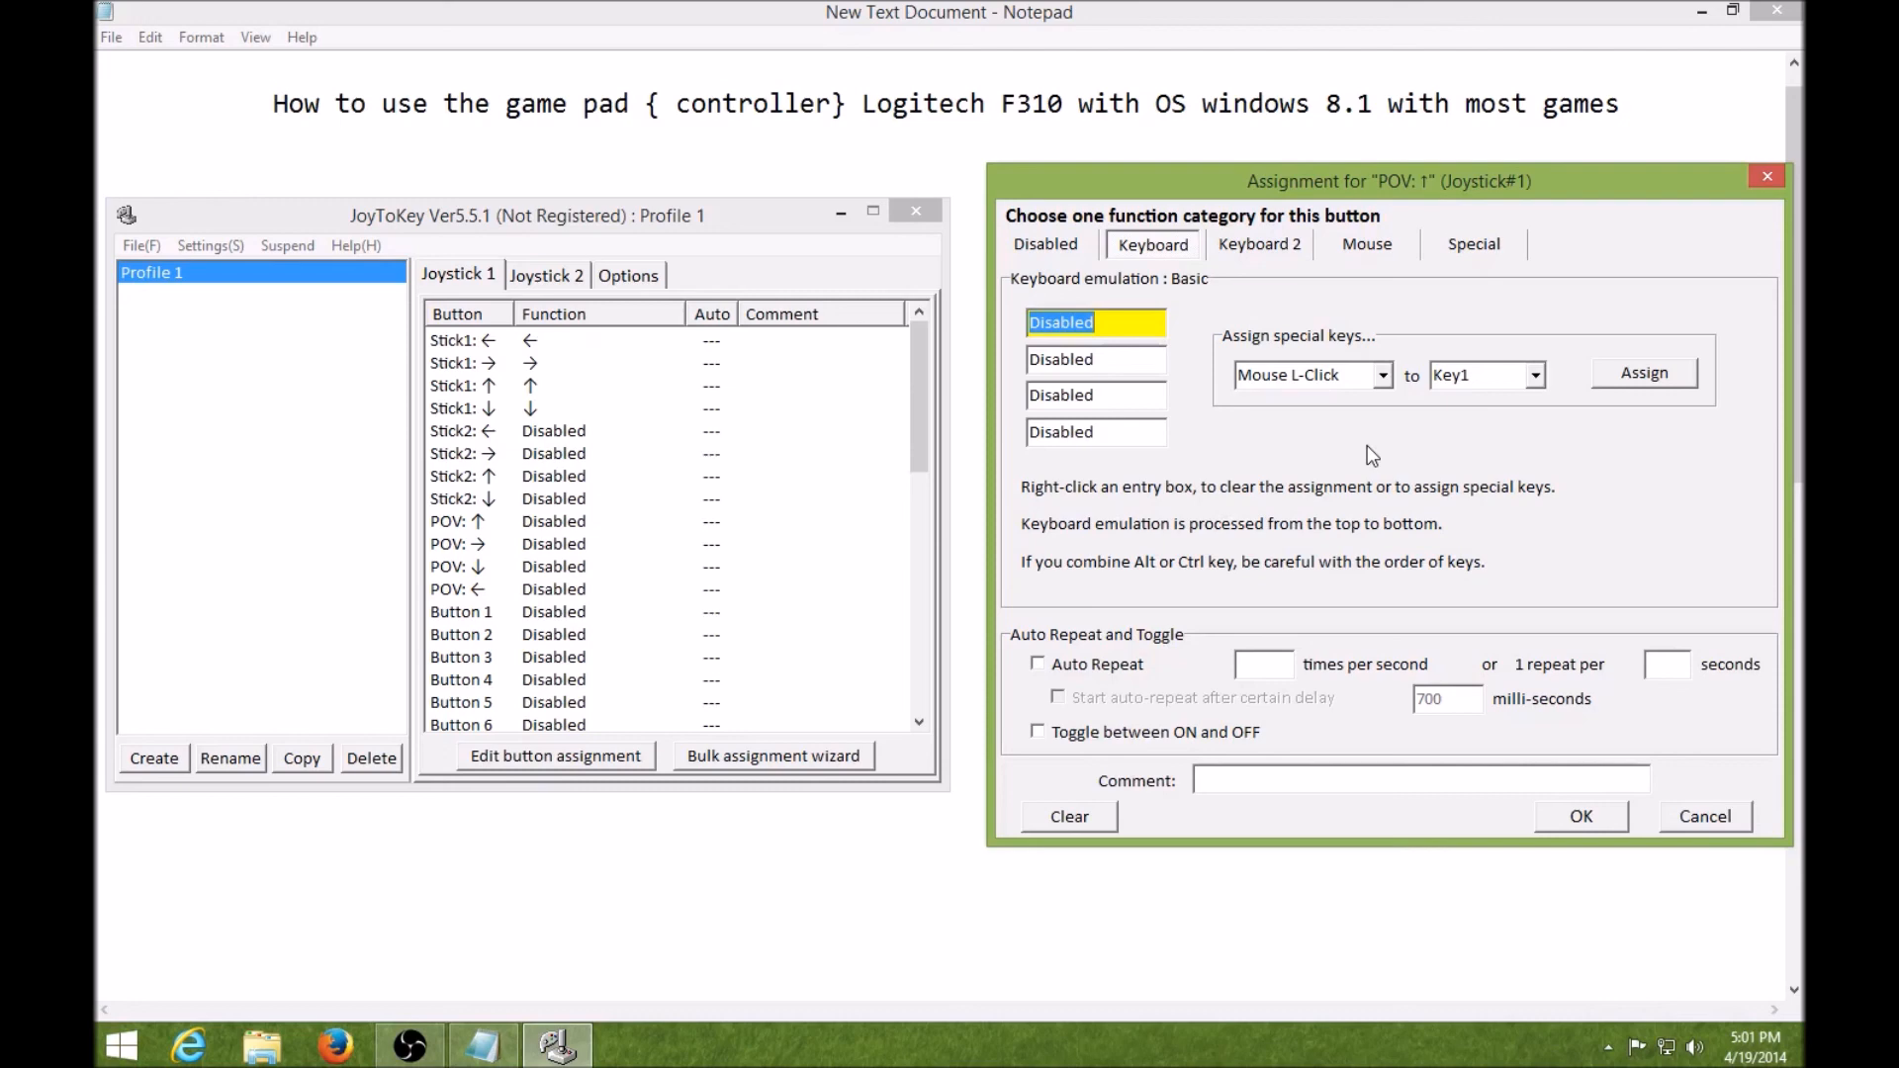
key(Up)
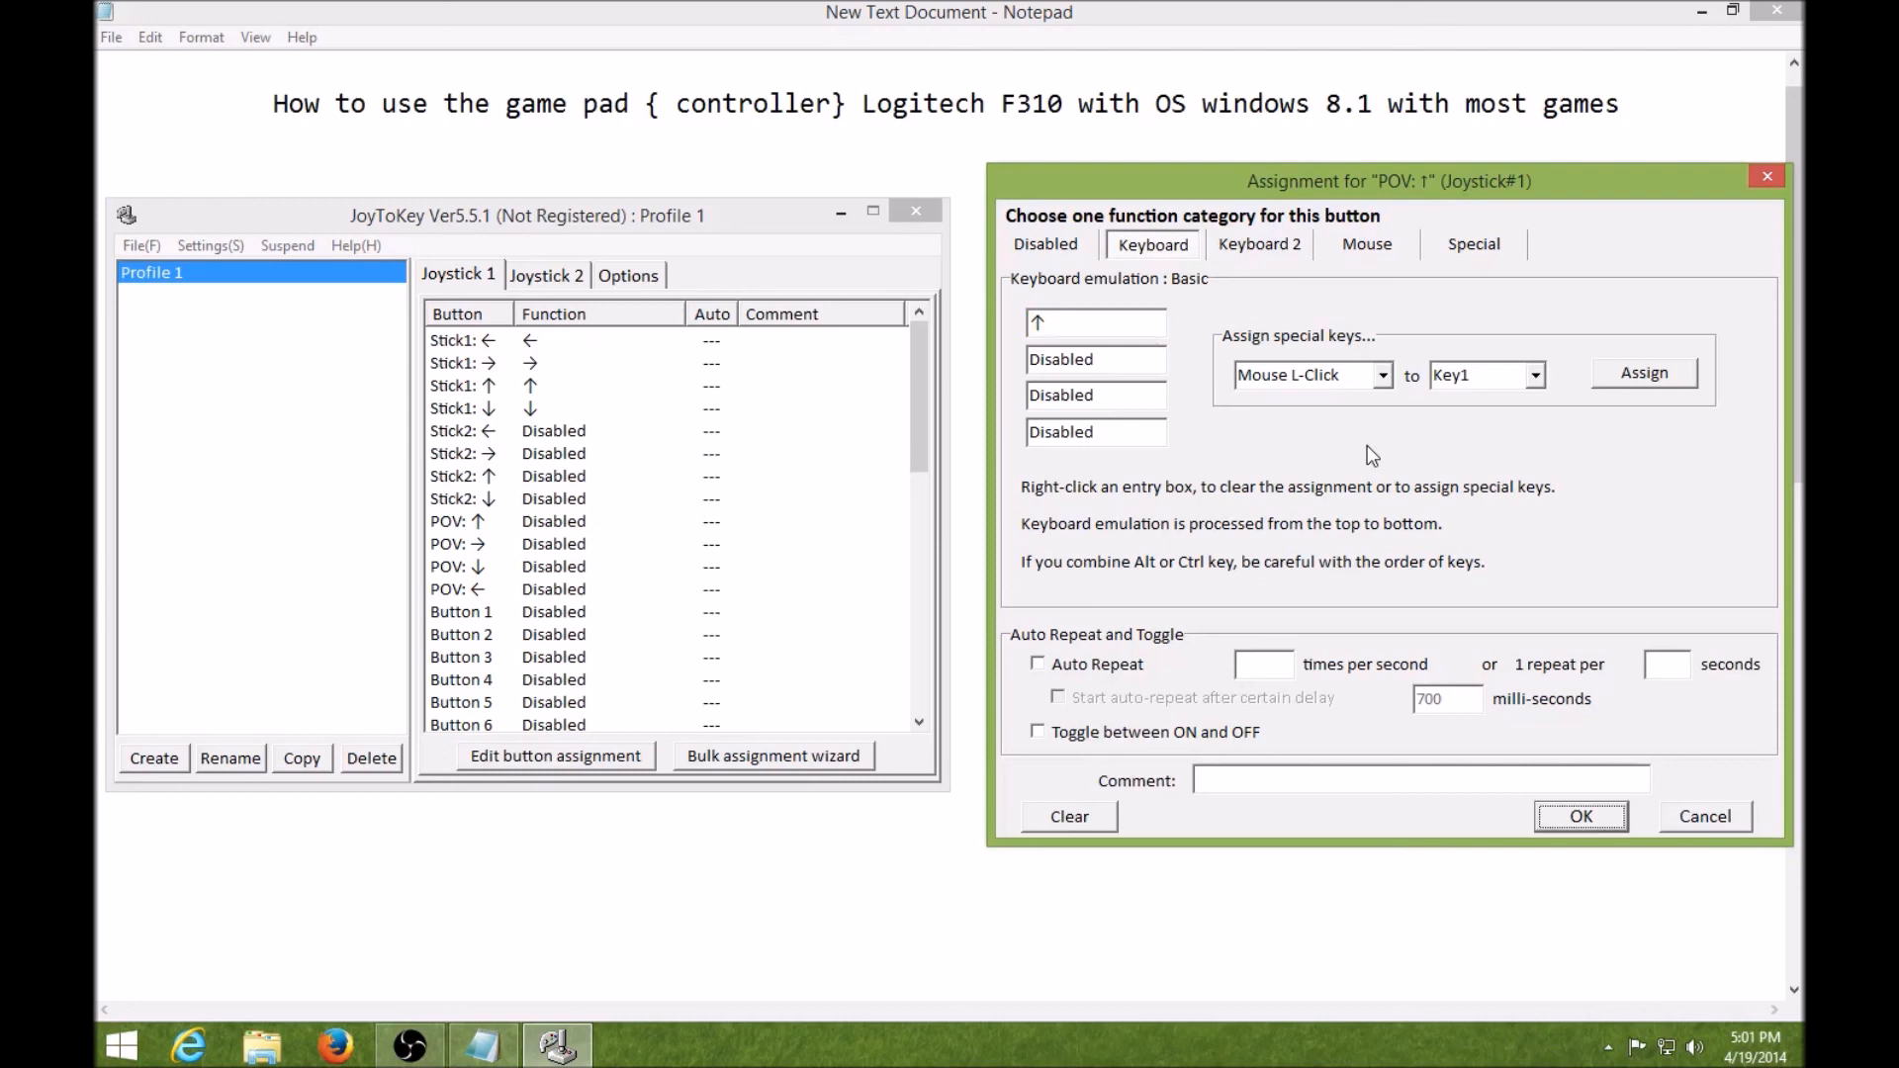
click(1535, 815)
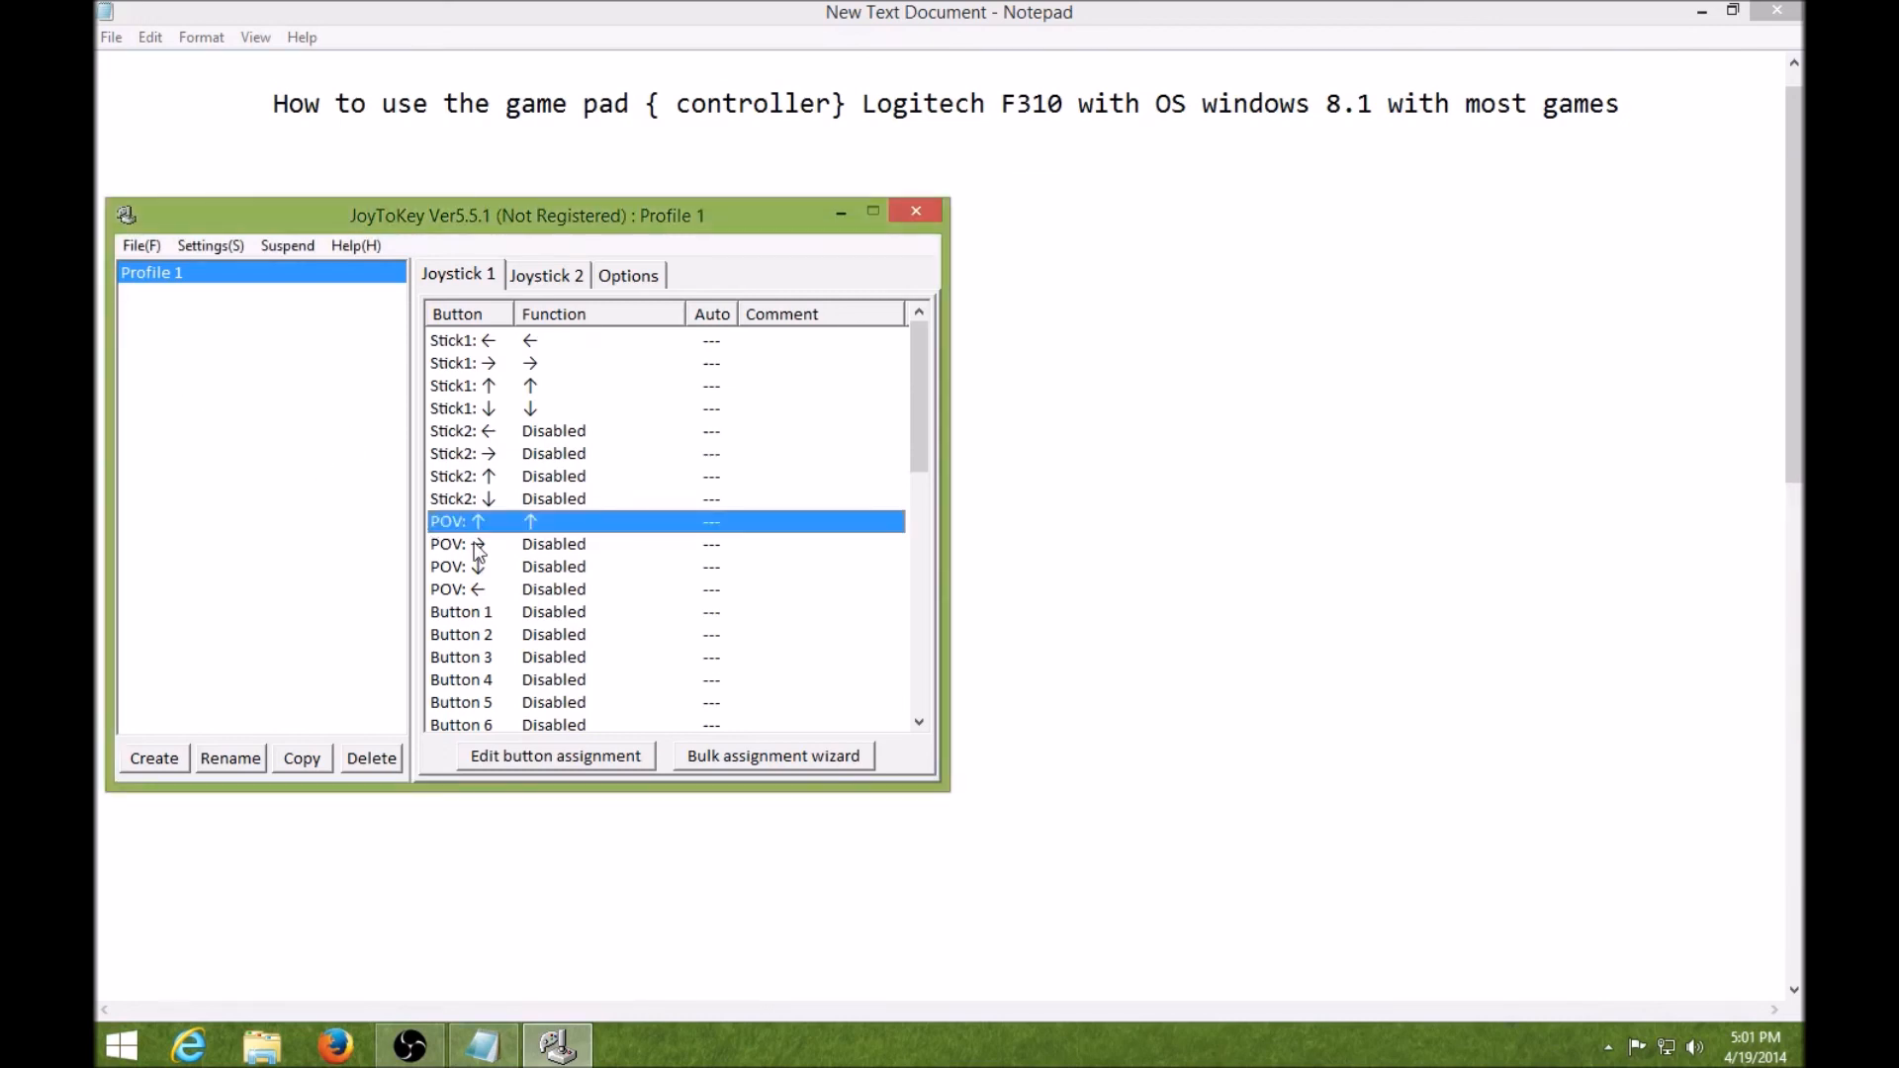
- Assign the Right arrow key to the POV right direction on Joystick 1
right_click(478, 551)
click(538, 561)
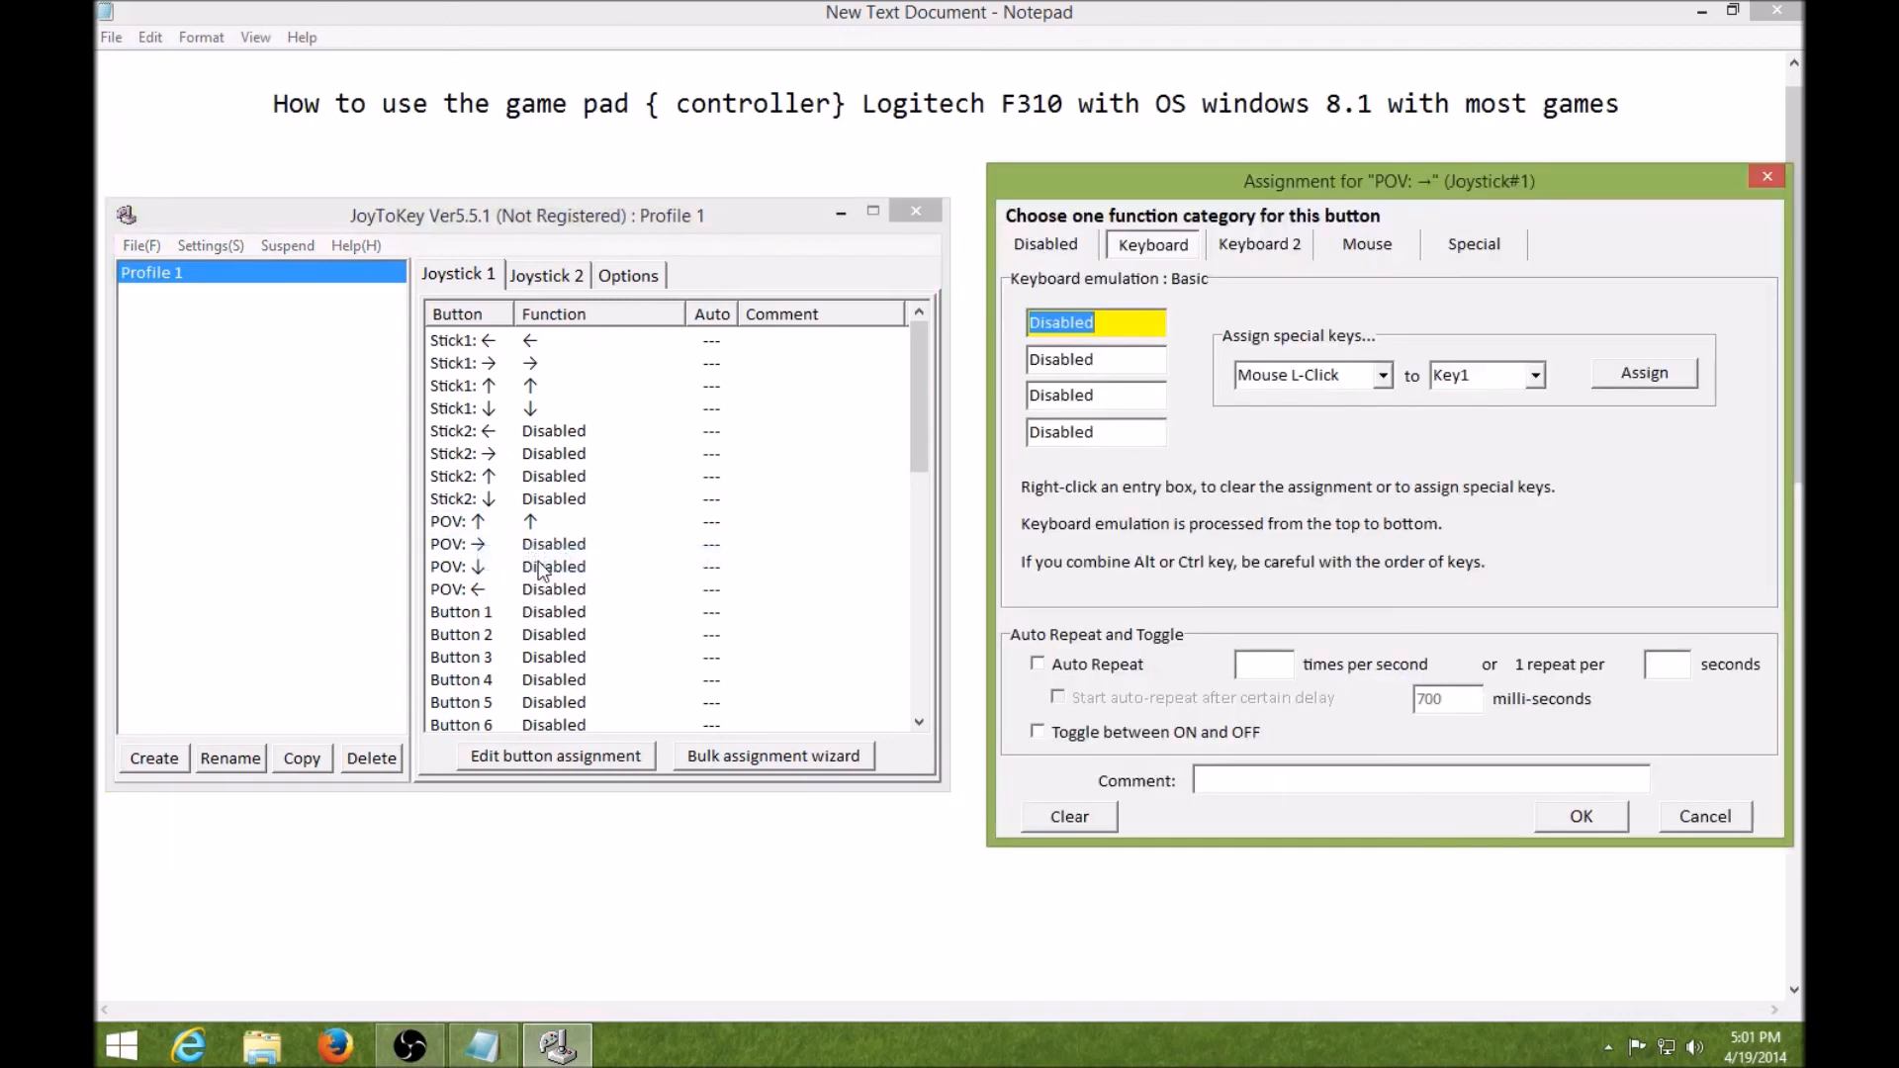
key(Right)
click(1577, 813)
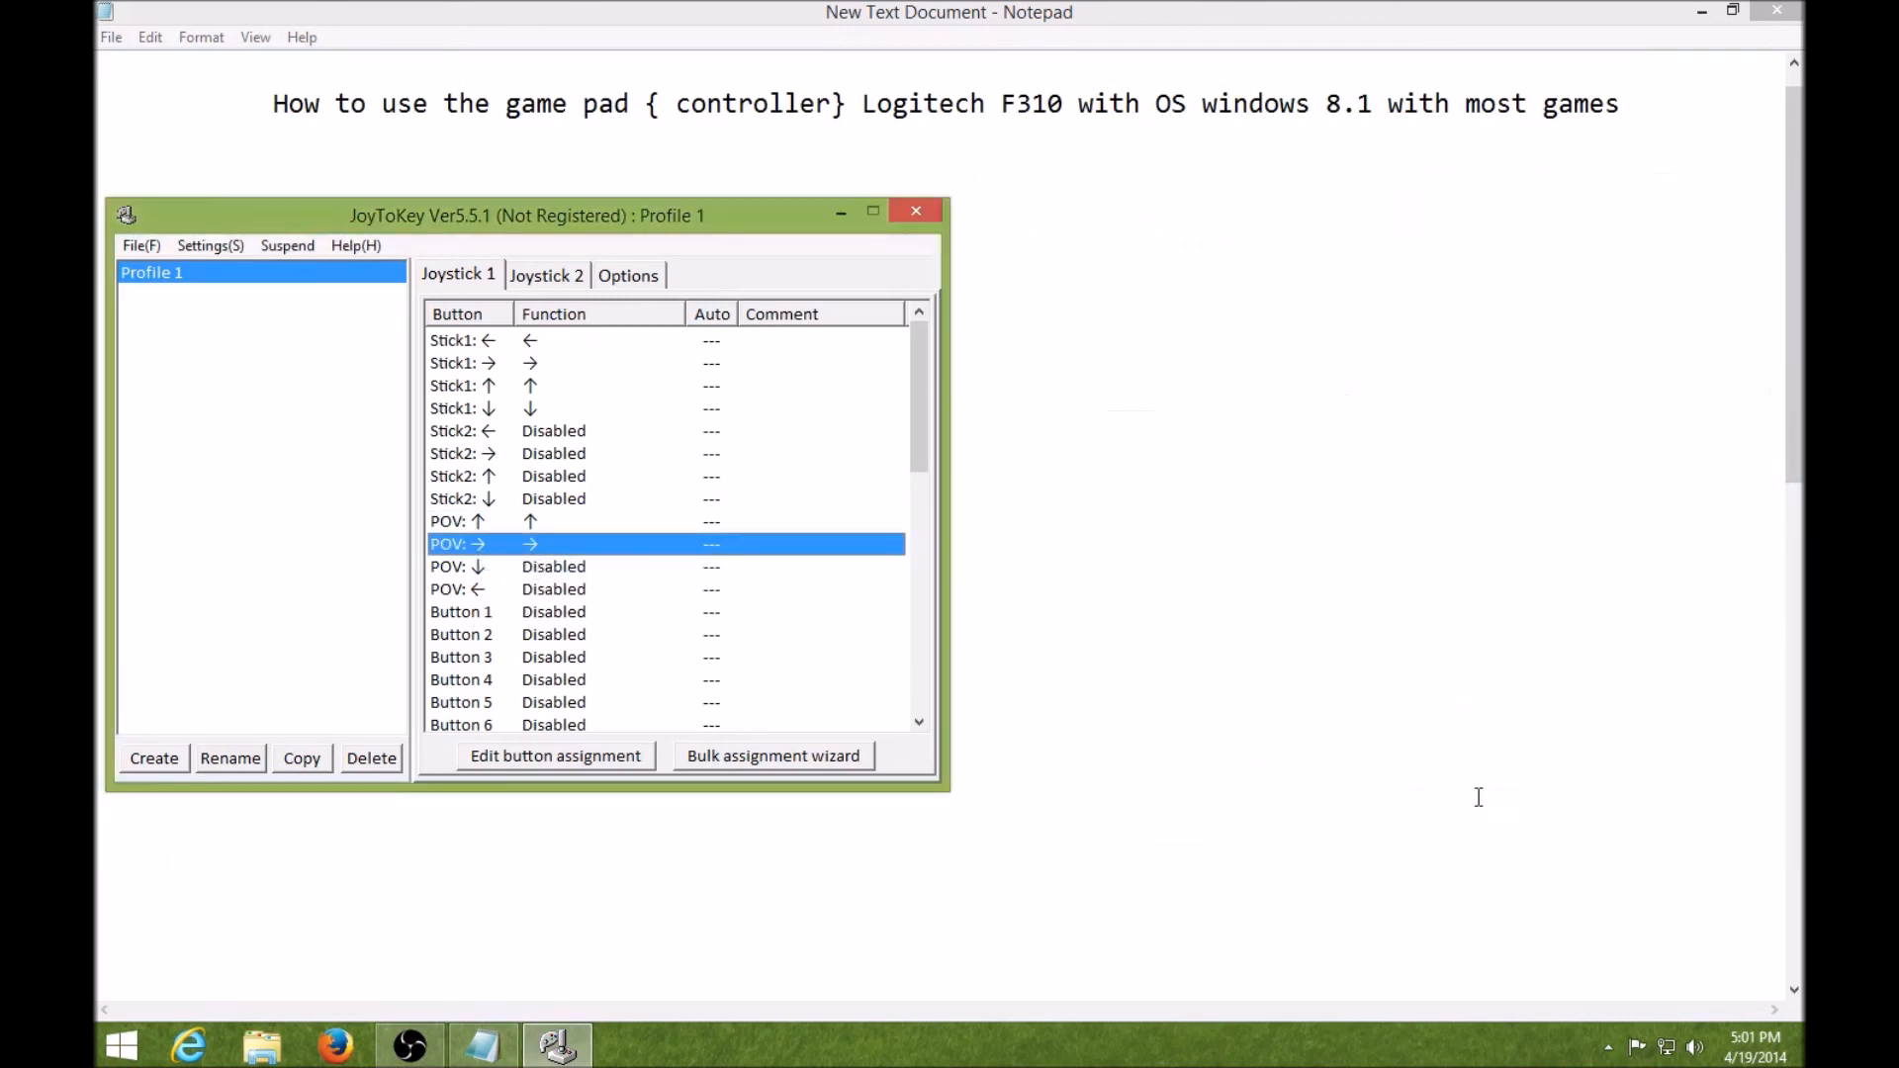
- Assign the Down arrow key to the POV down direction on Joystick 1
right_click(539, 567)
click(585, 587)
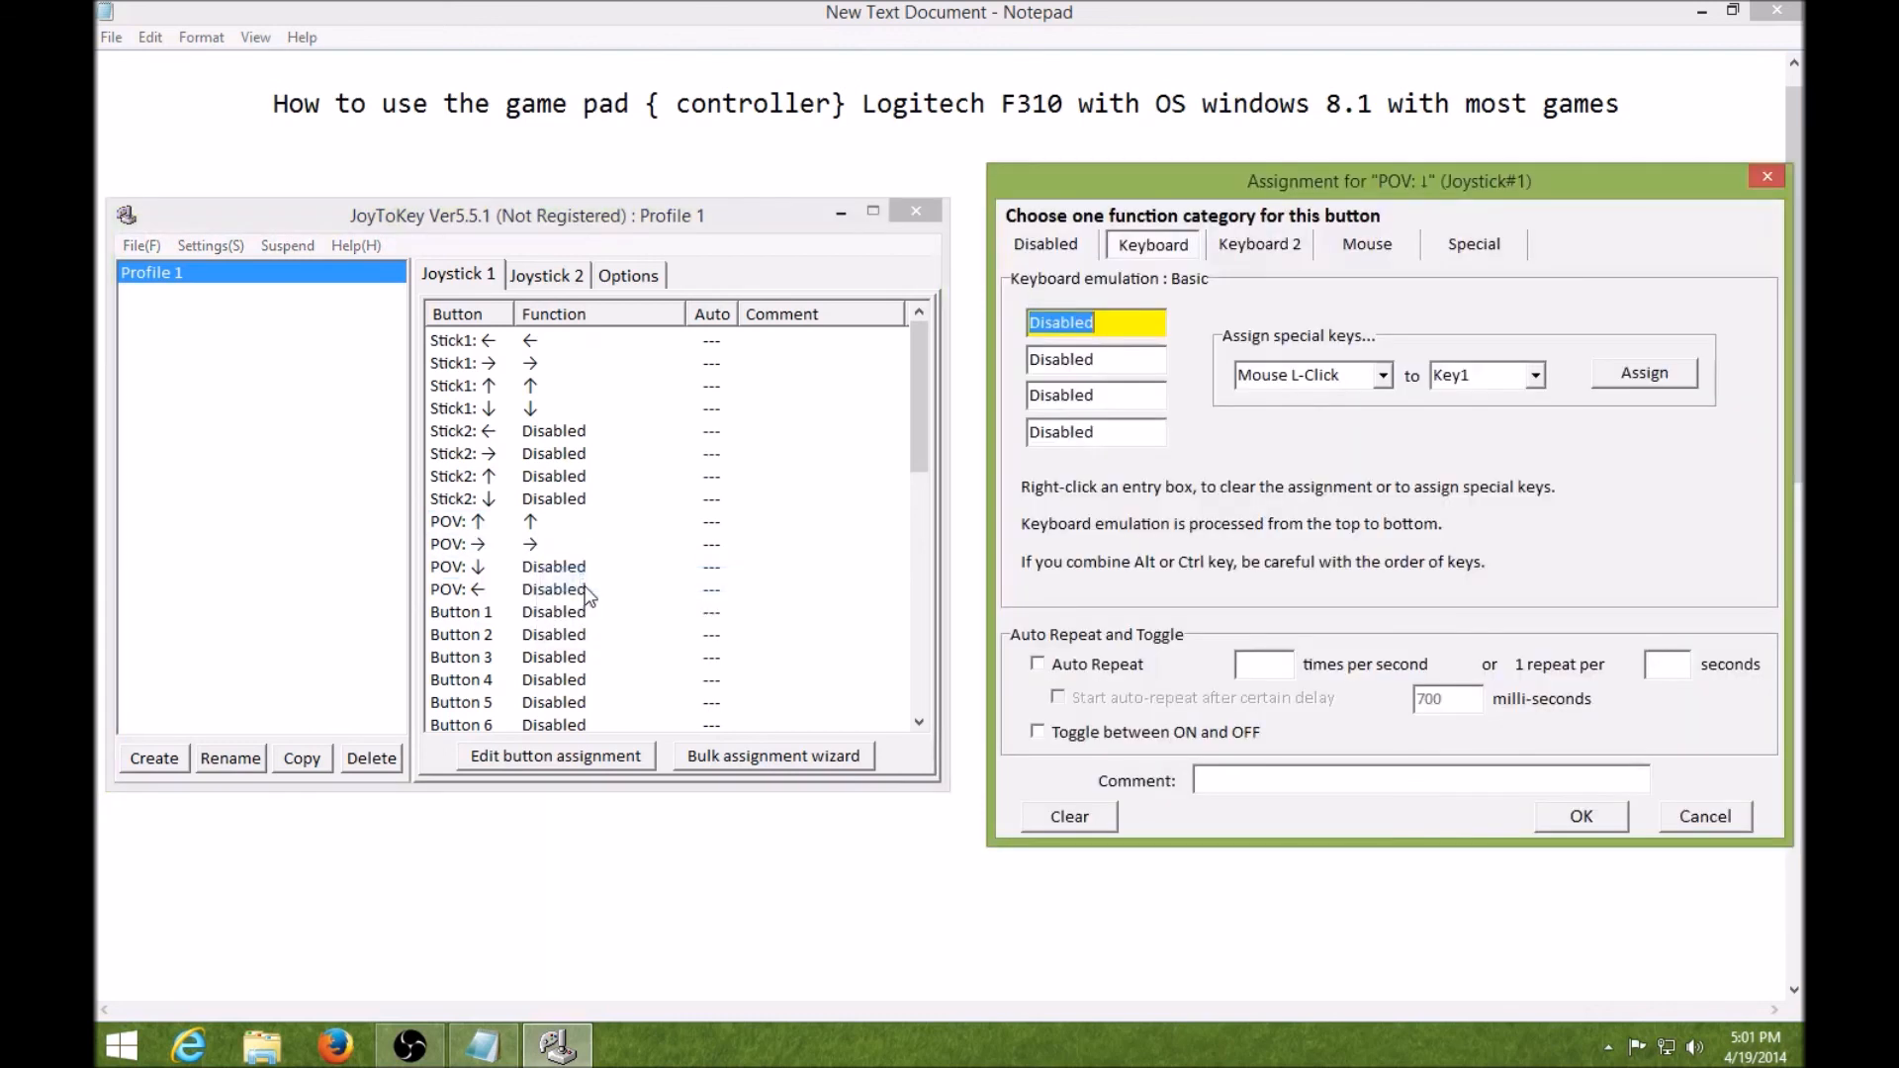
key(Down)
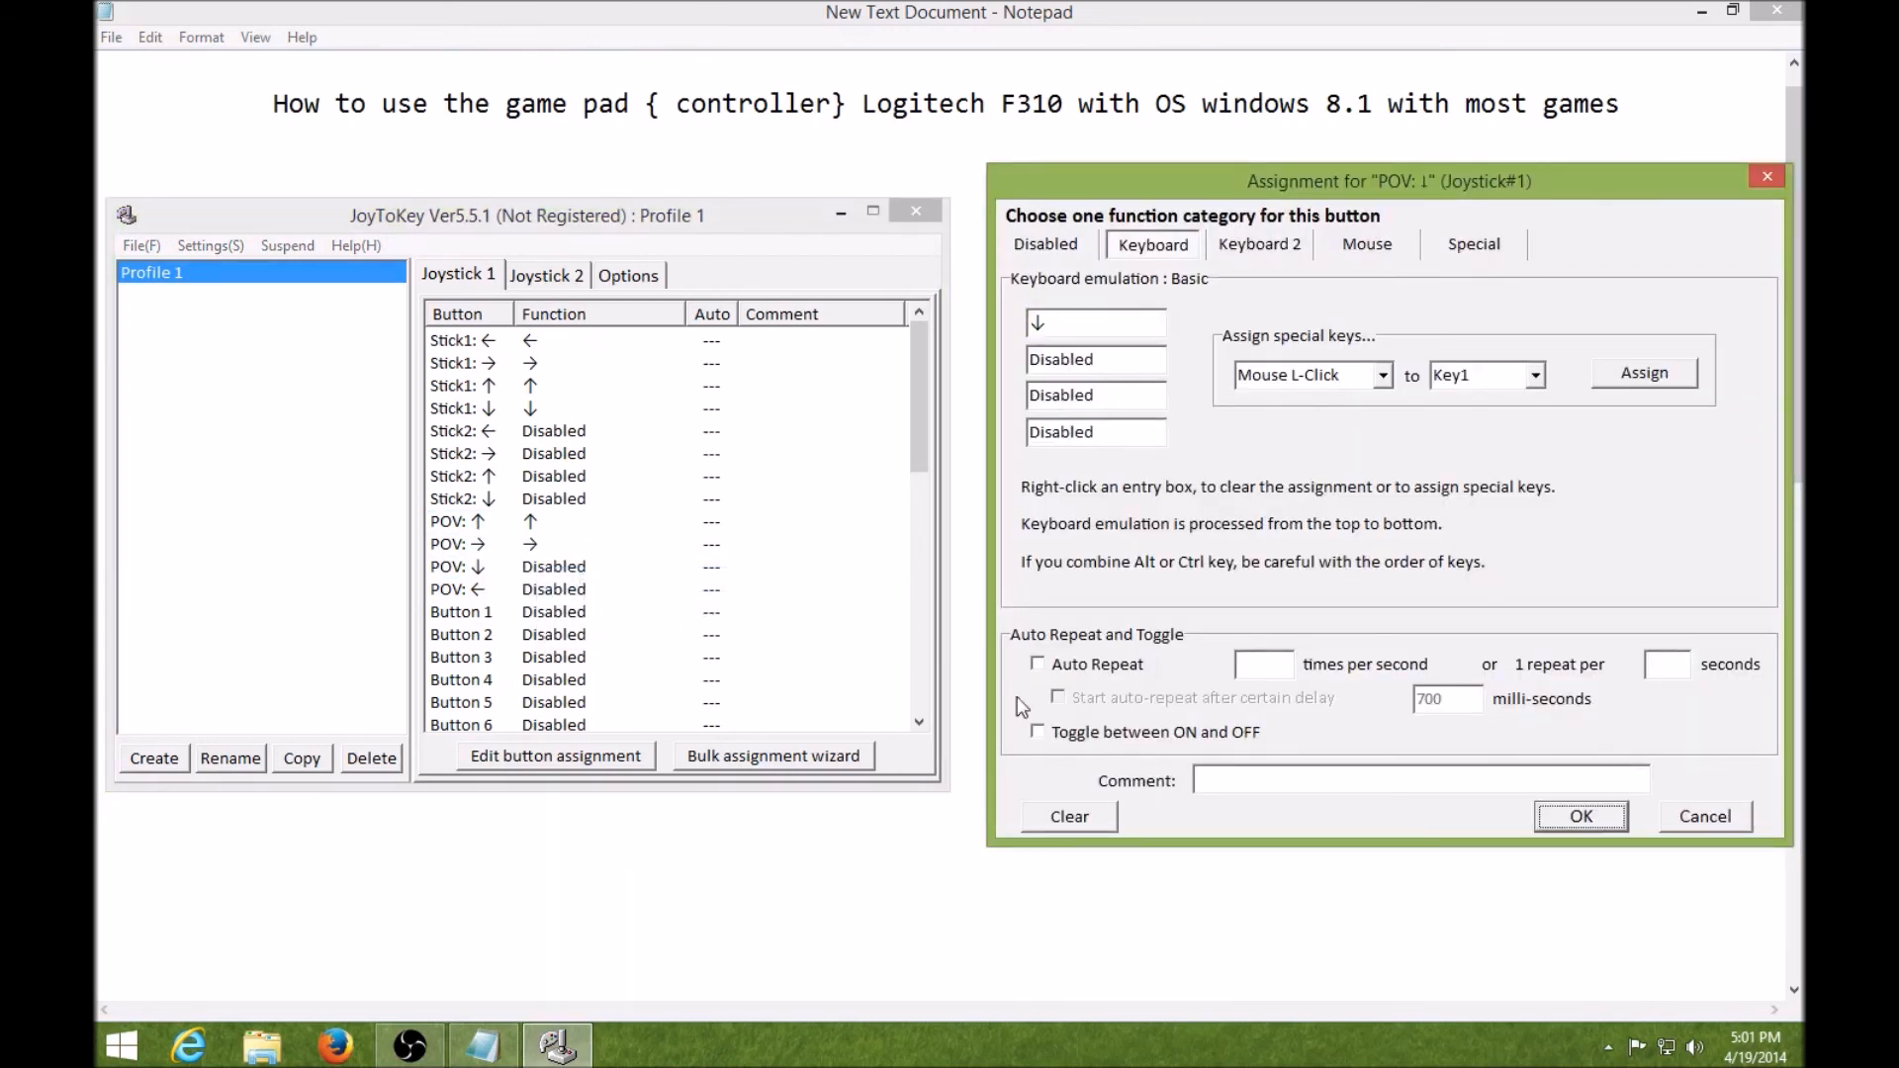
click(1582, 816)
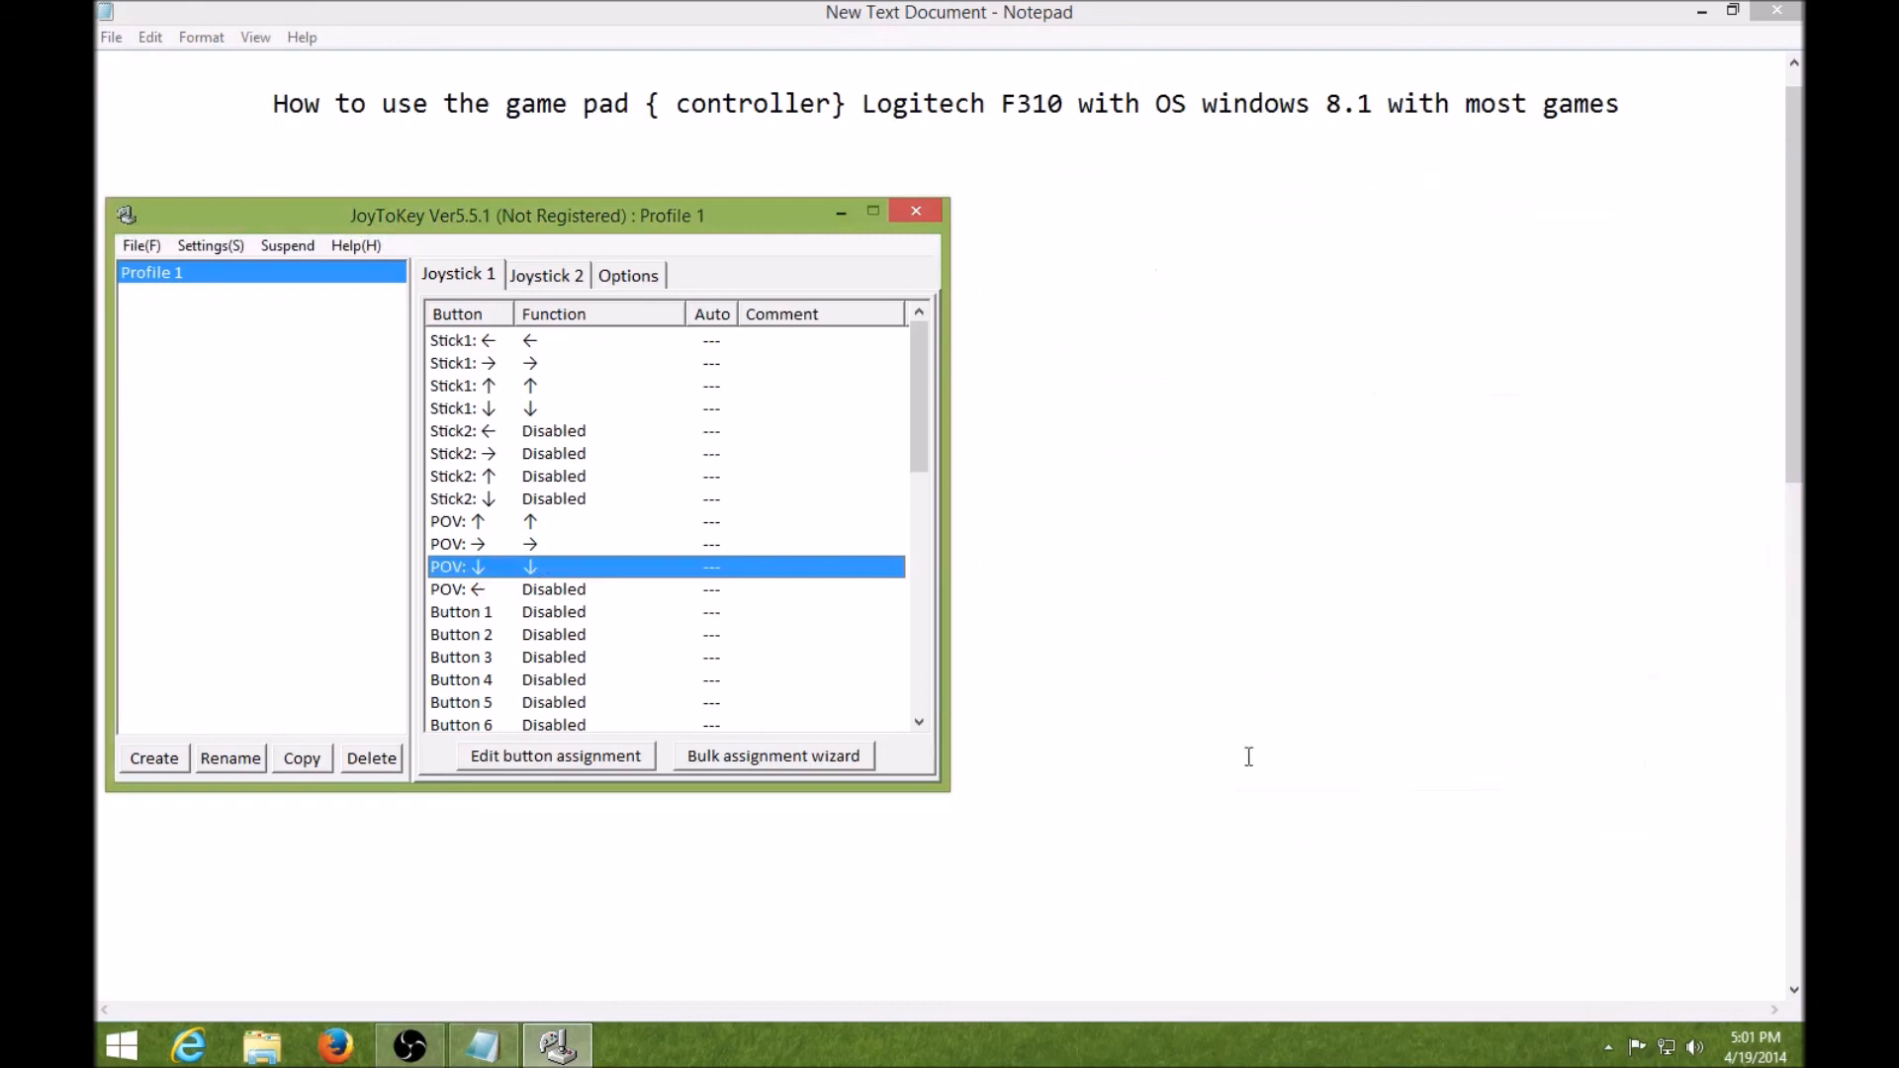
- Assign the Left arrow key to the POV left direction on Joystick 1
right_click(546, 590)
click(584, 606)
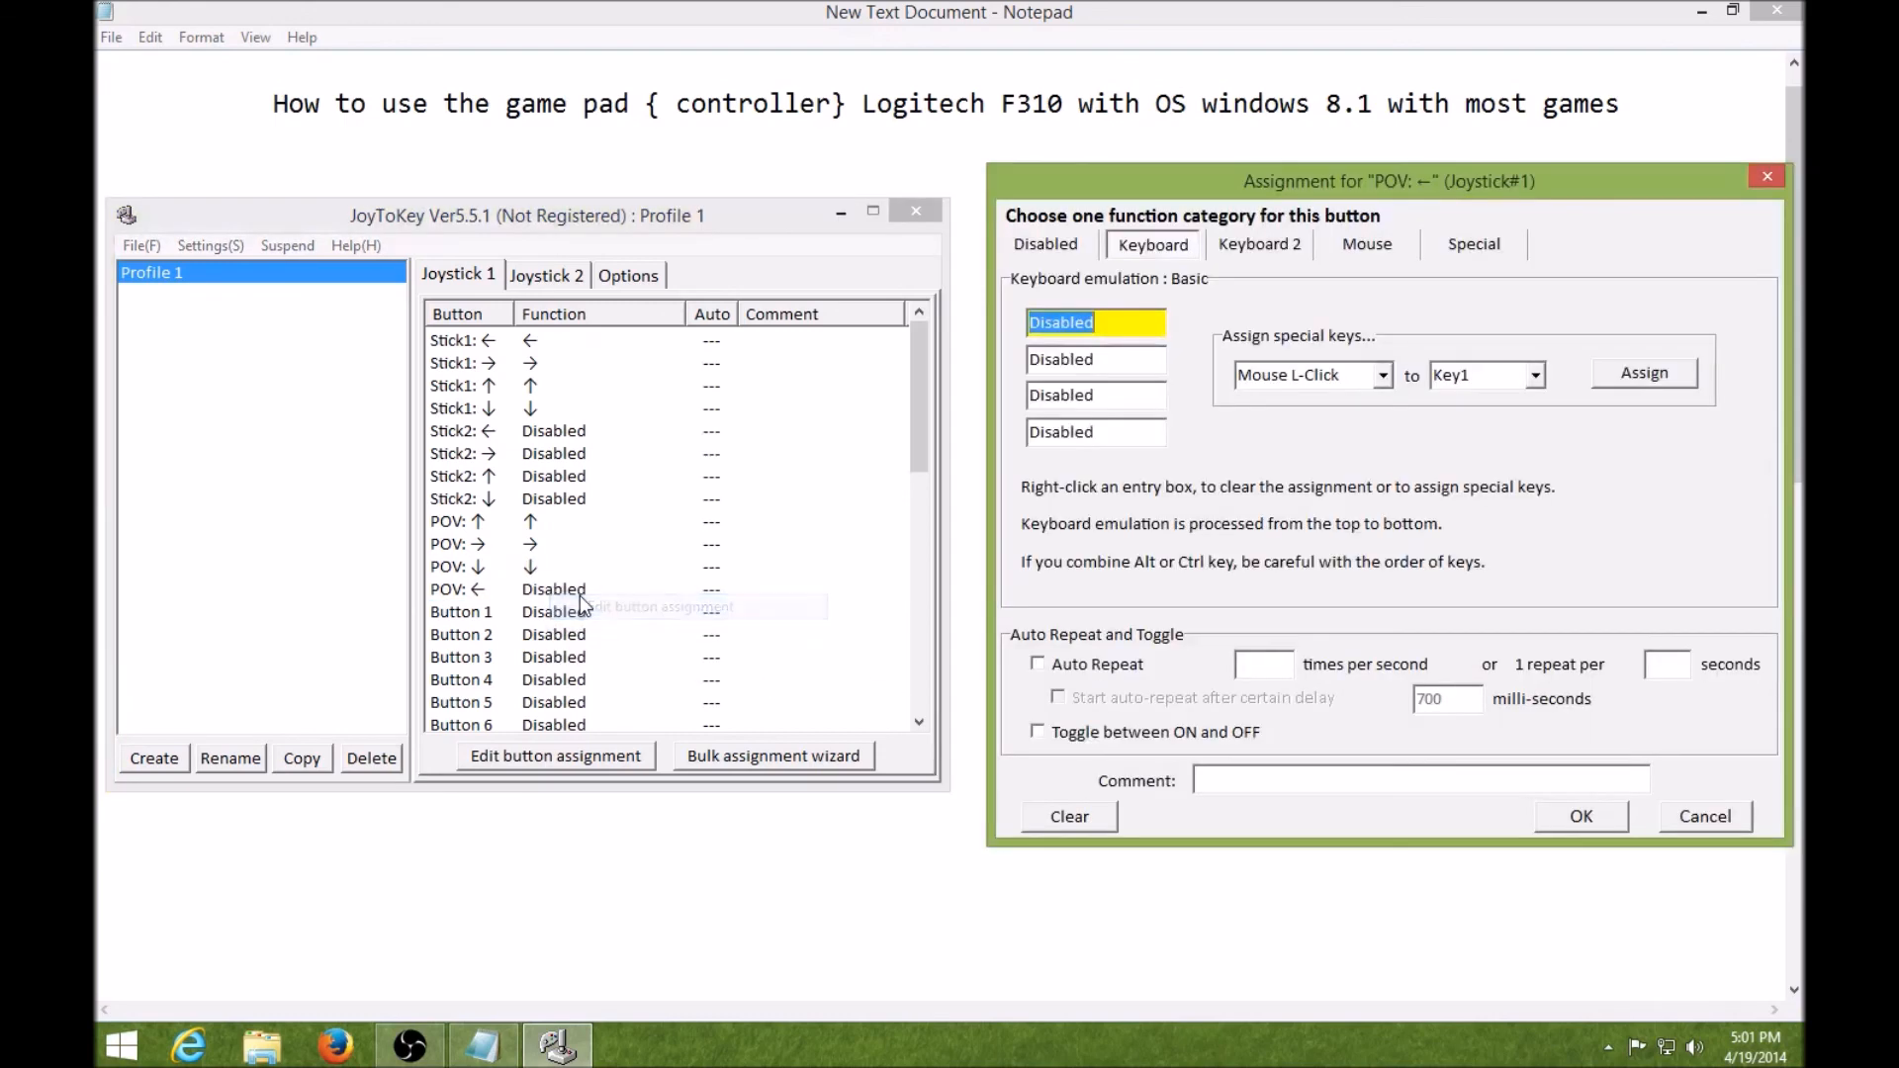
key(Left)
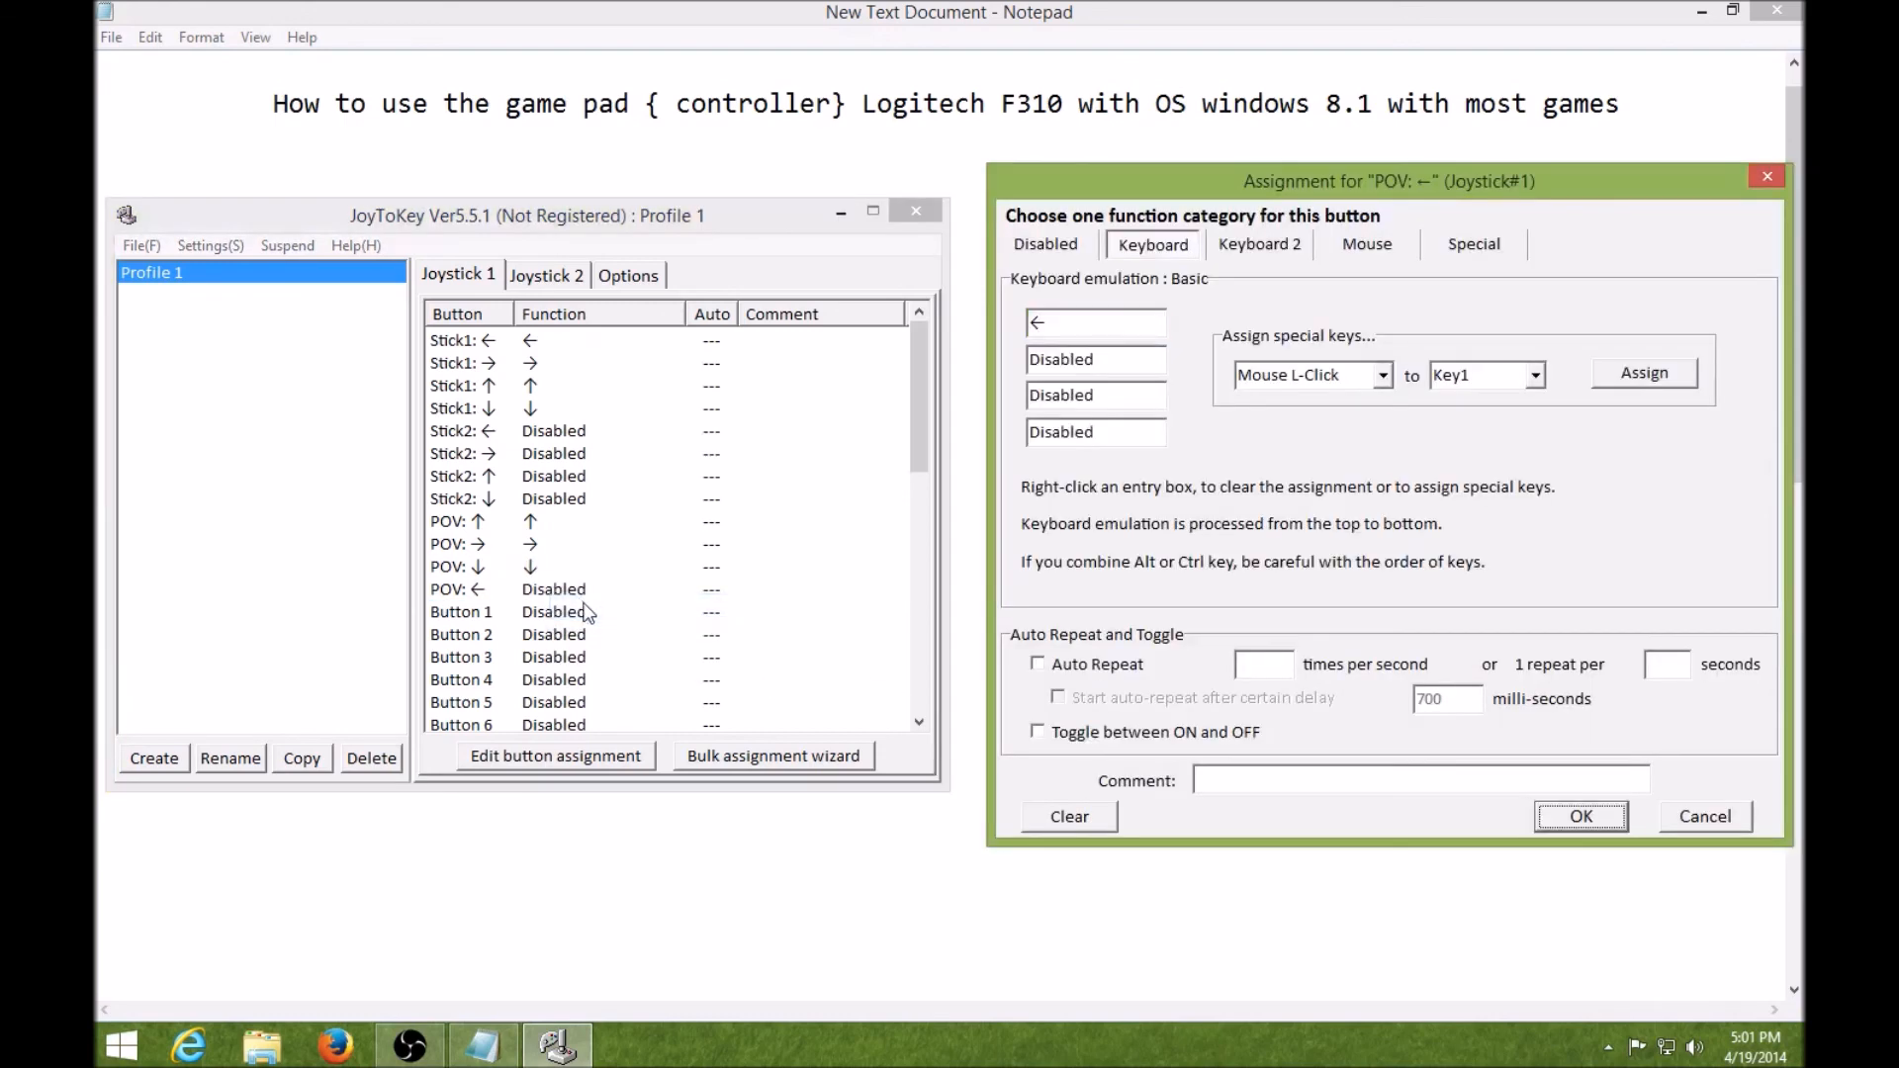
click(1581, 816)
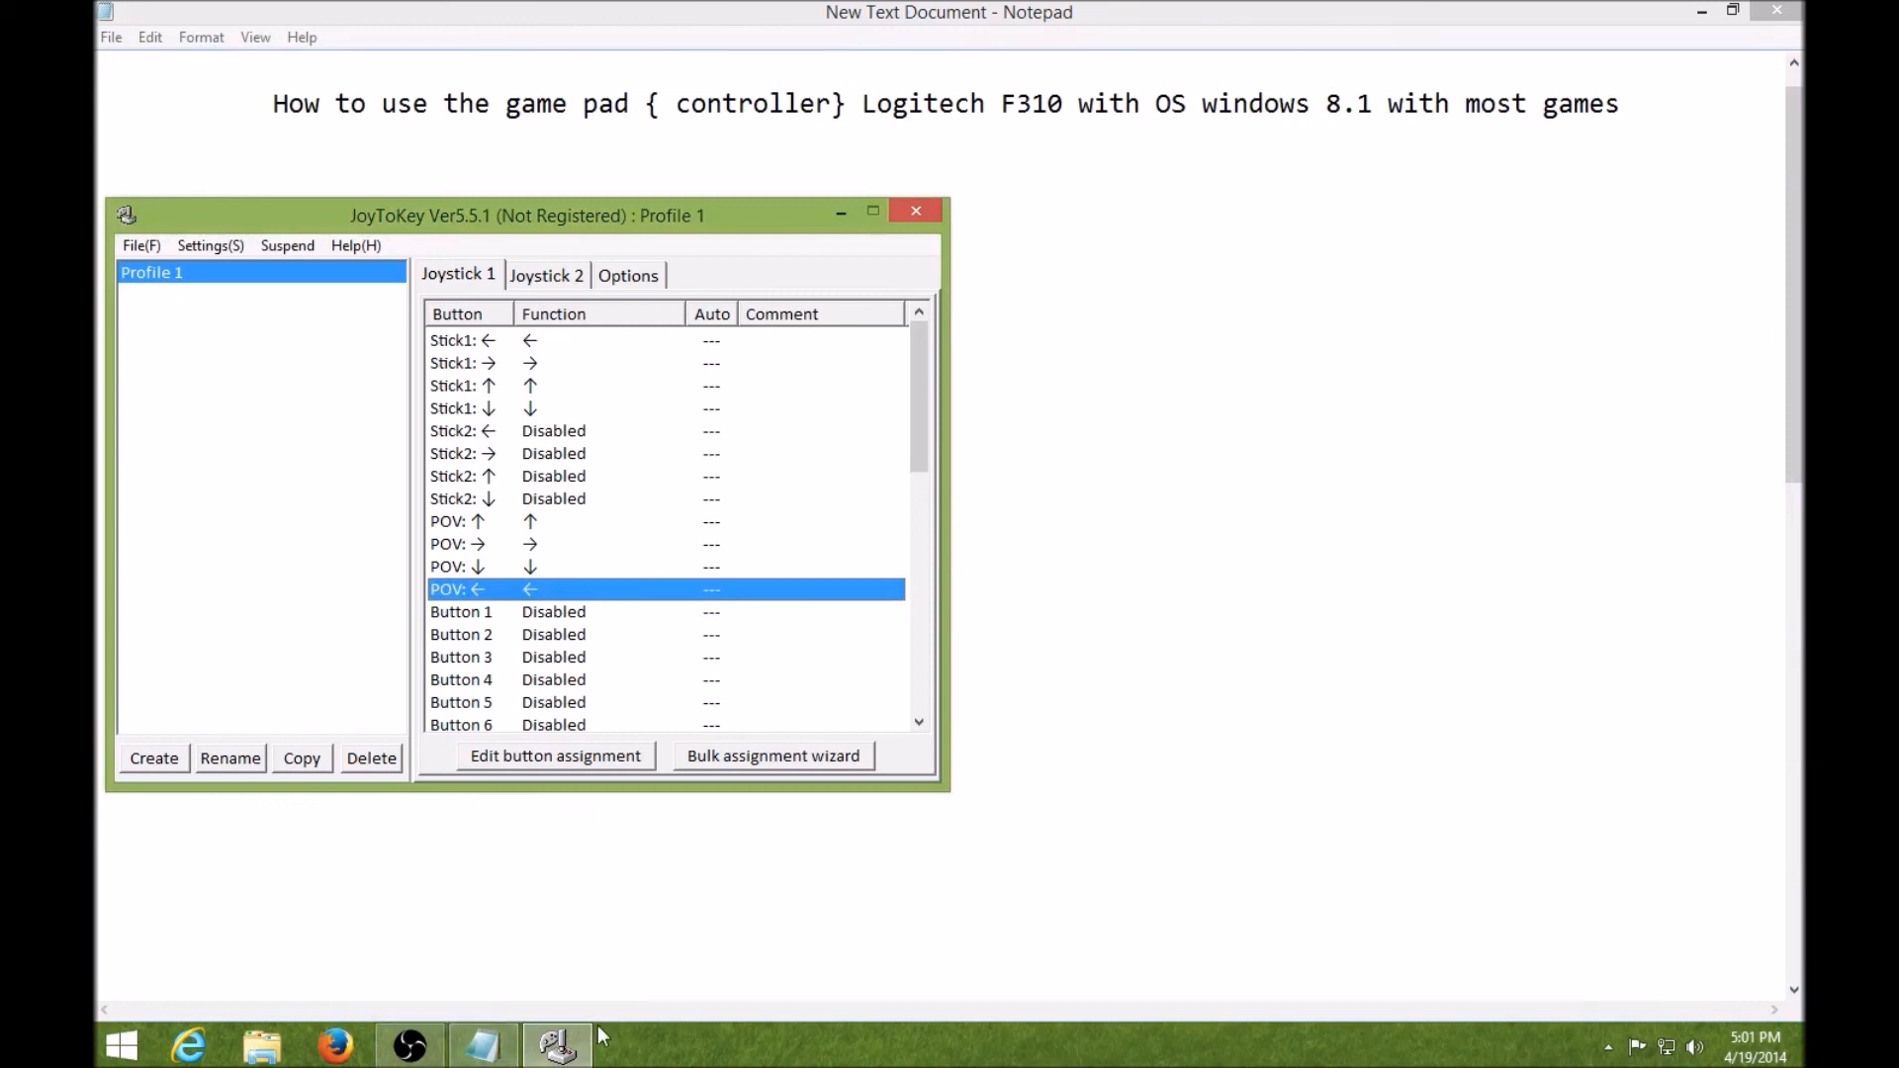
mouse_move(564, 1056)
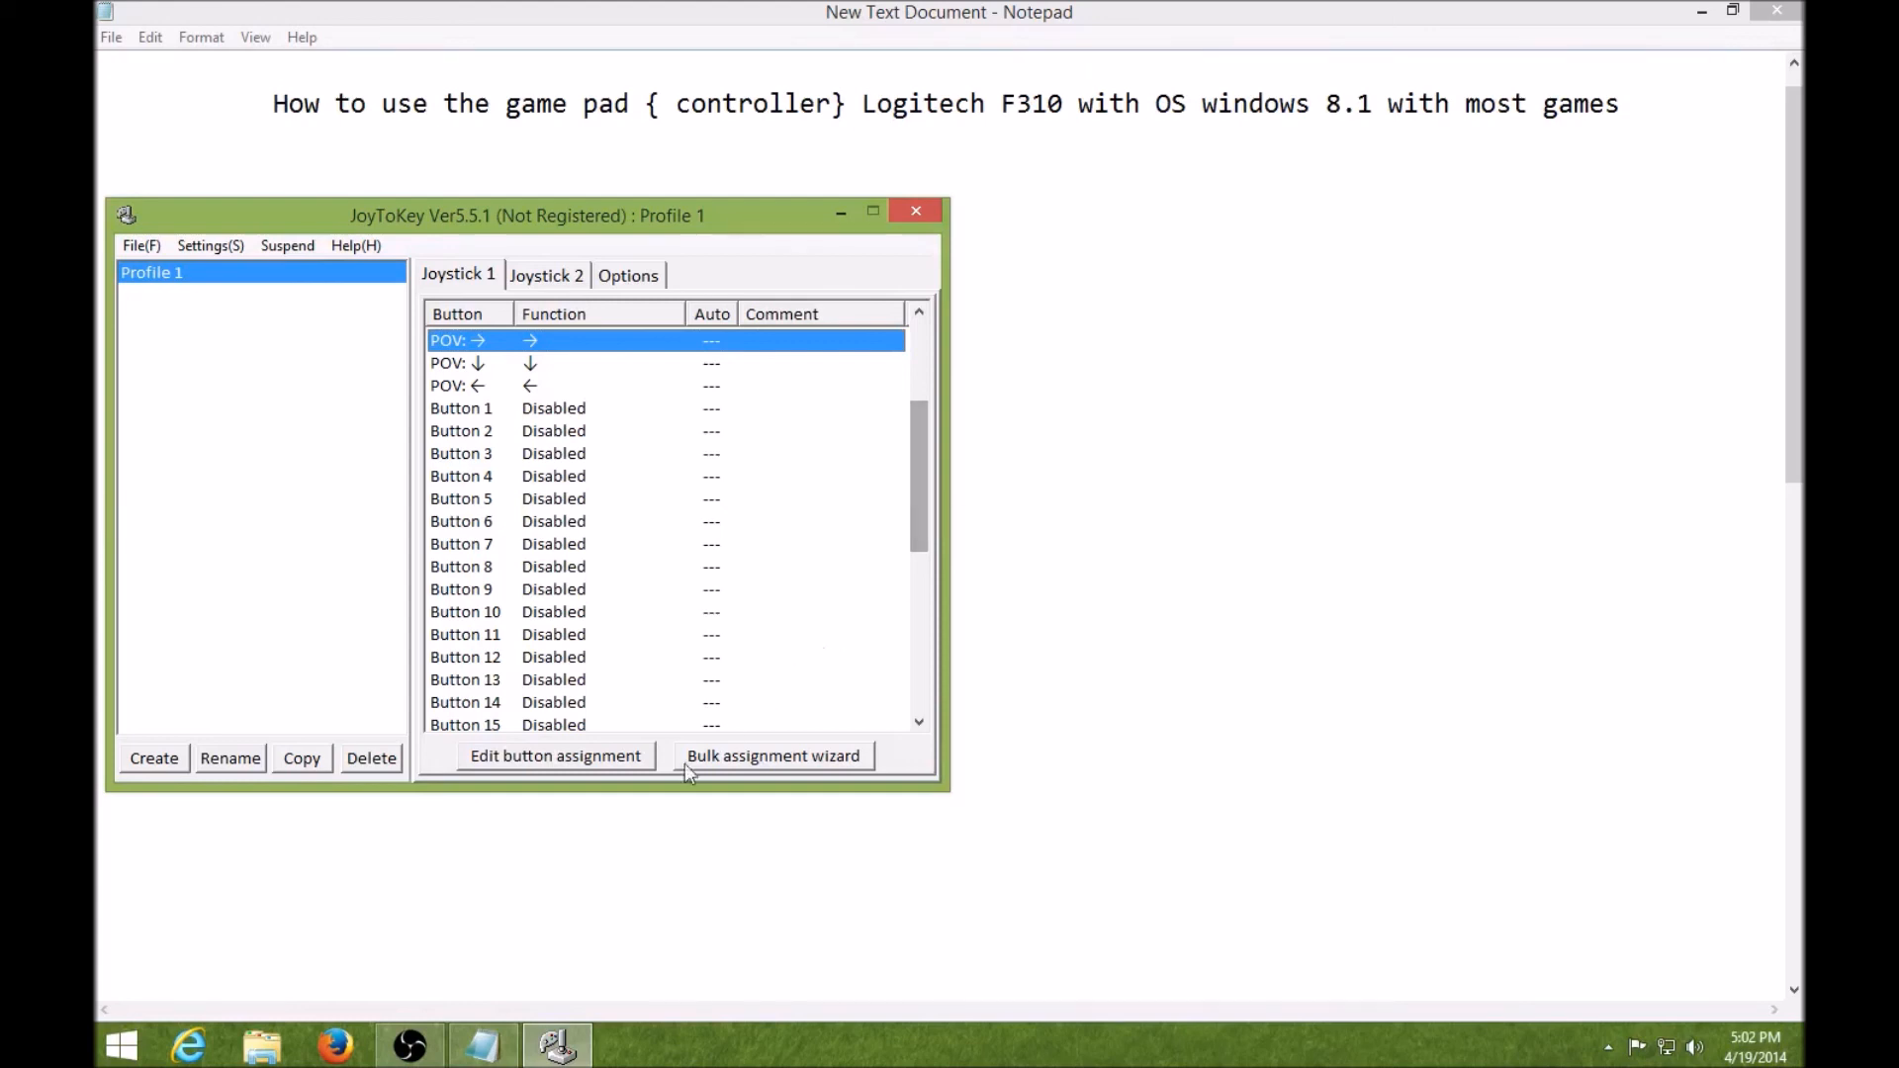
click(411, 1055)
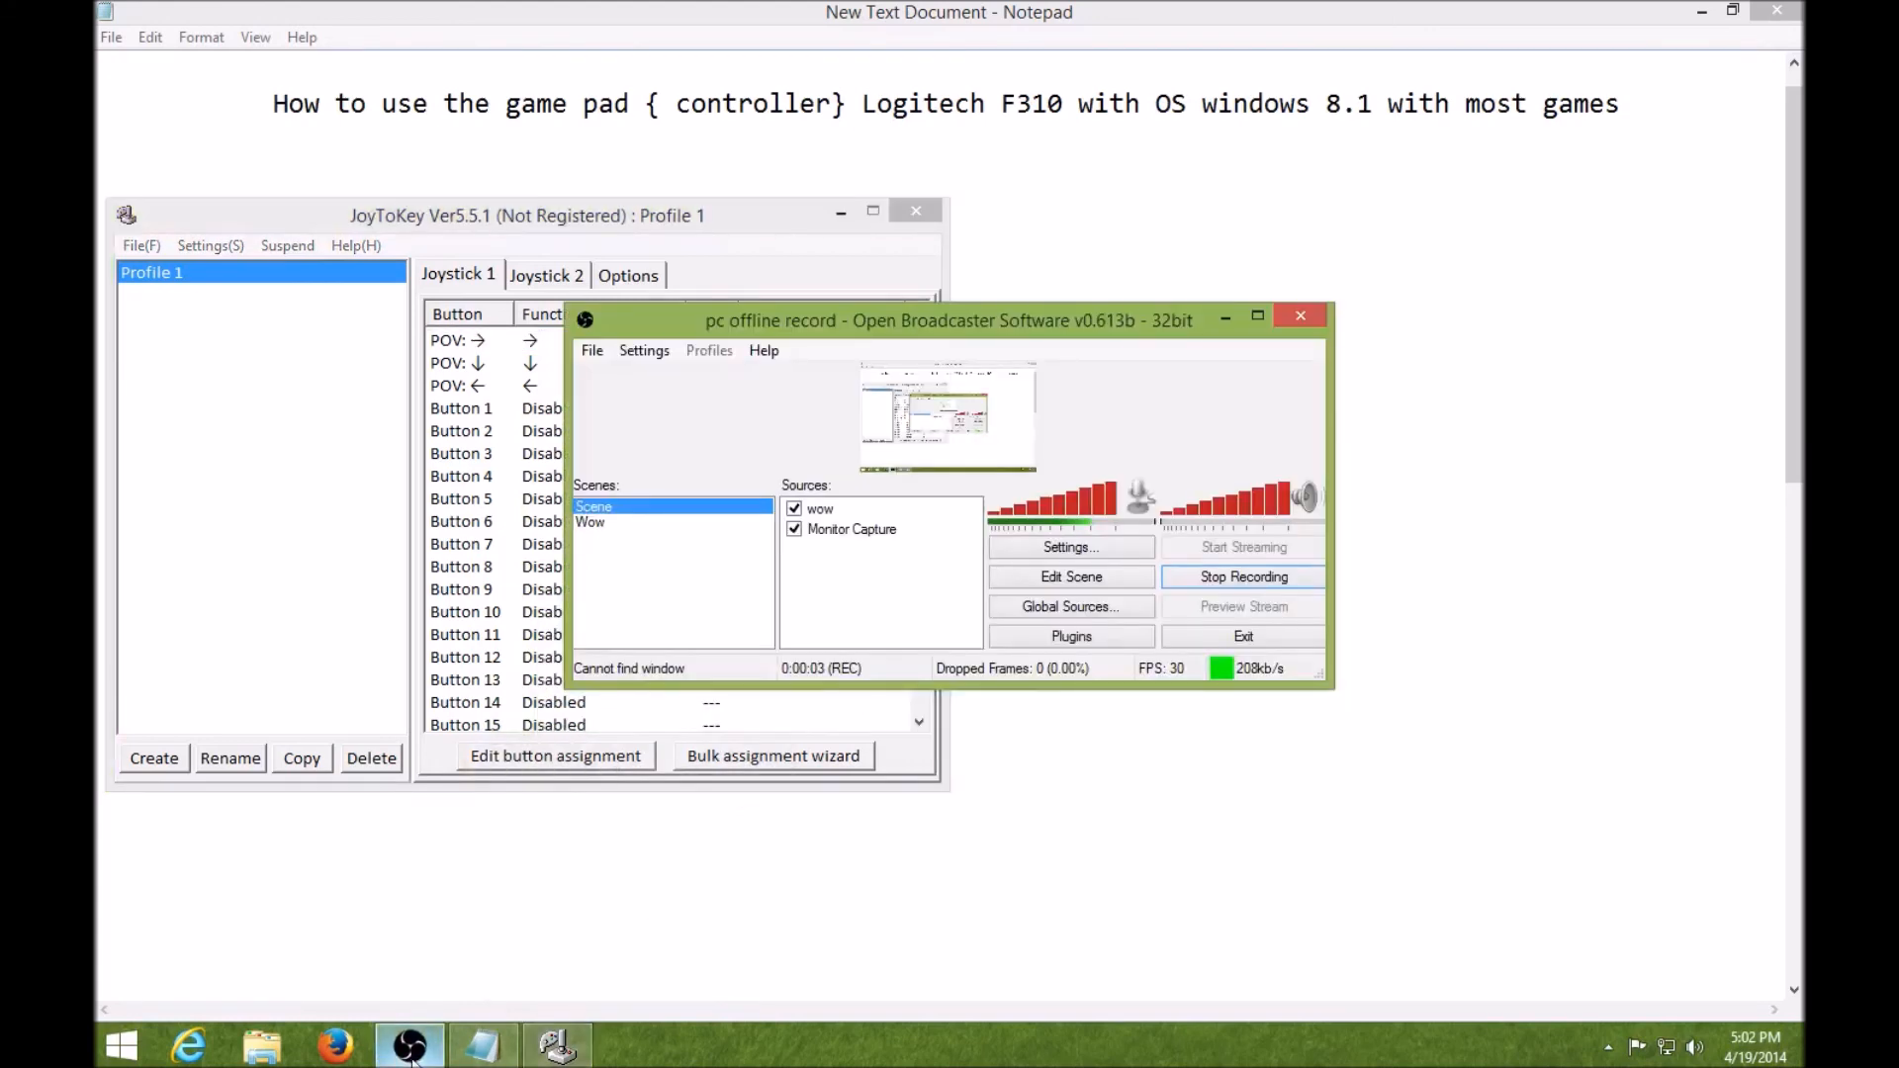
click(410, 1055)
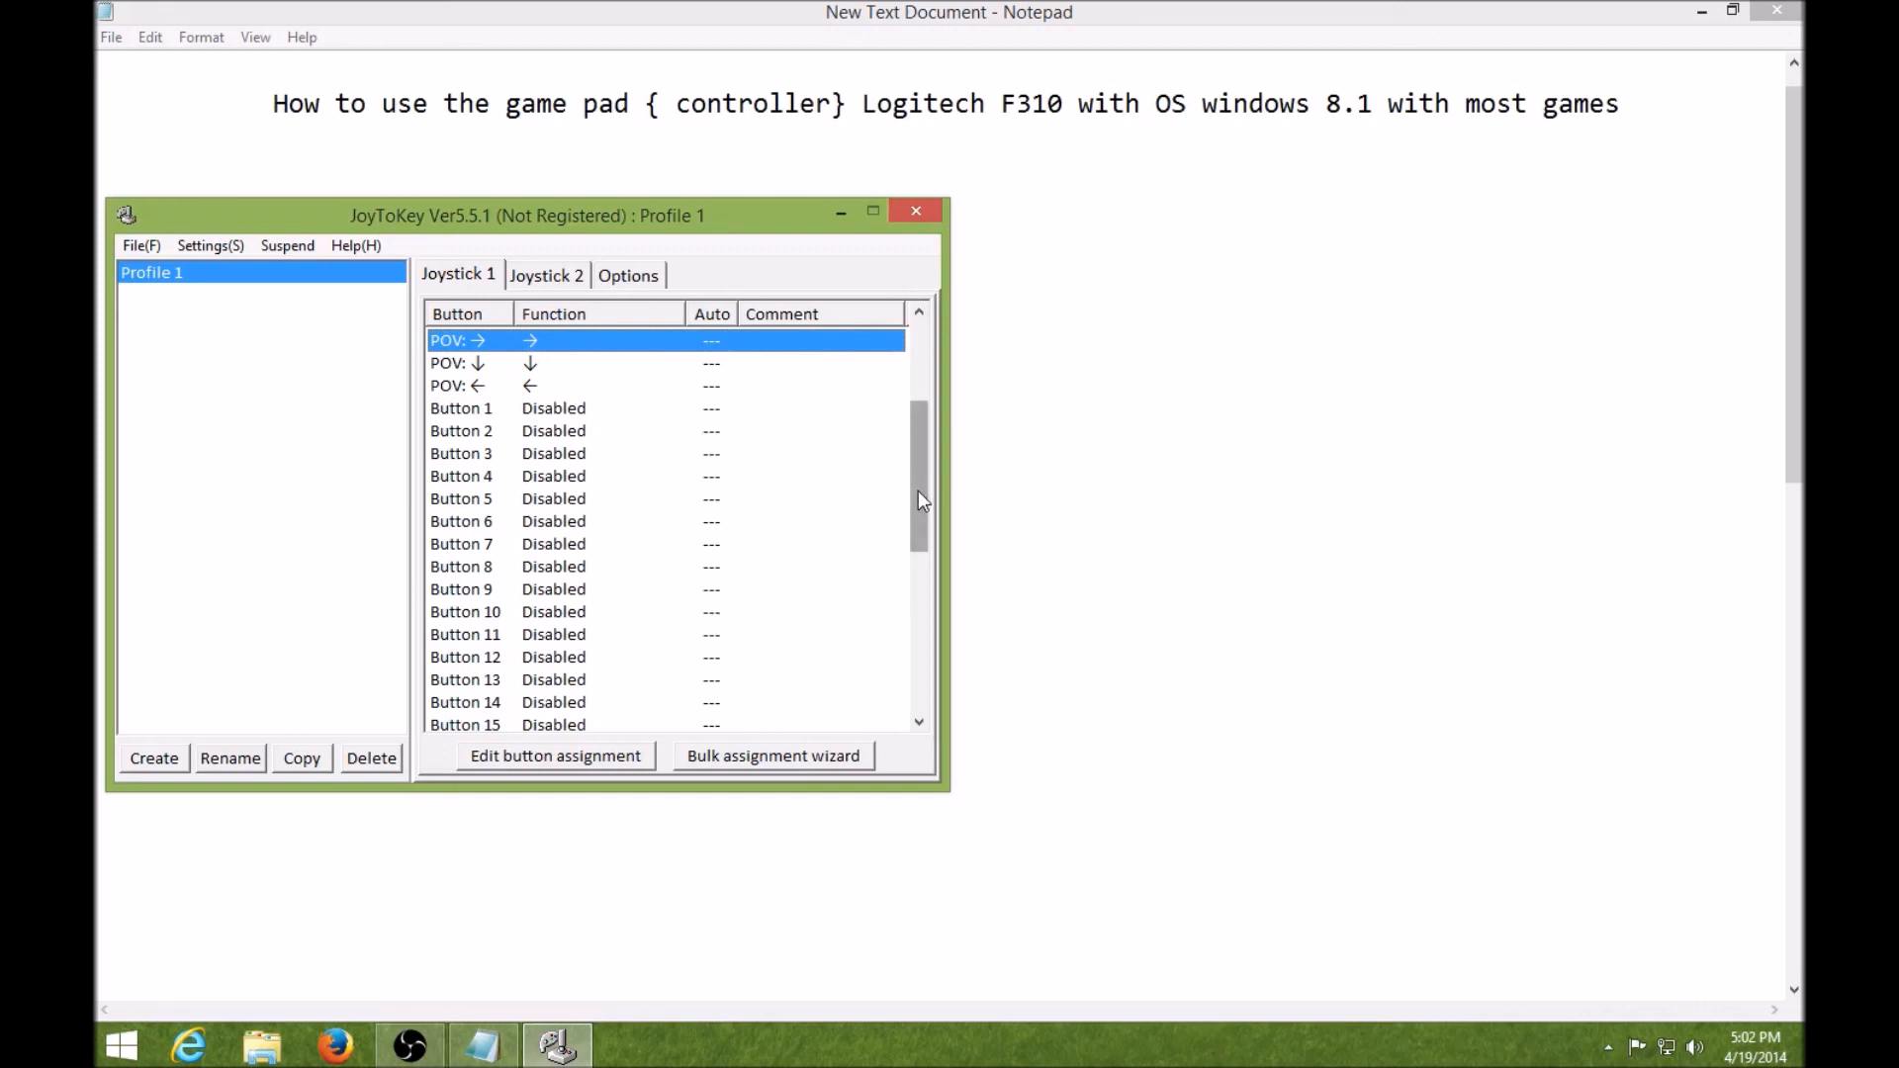
drag(922, 500, 920, 677)
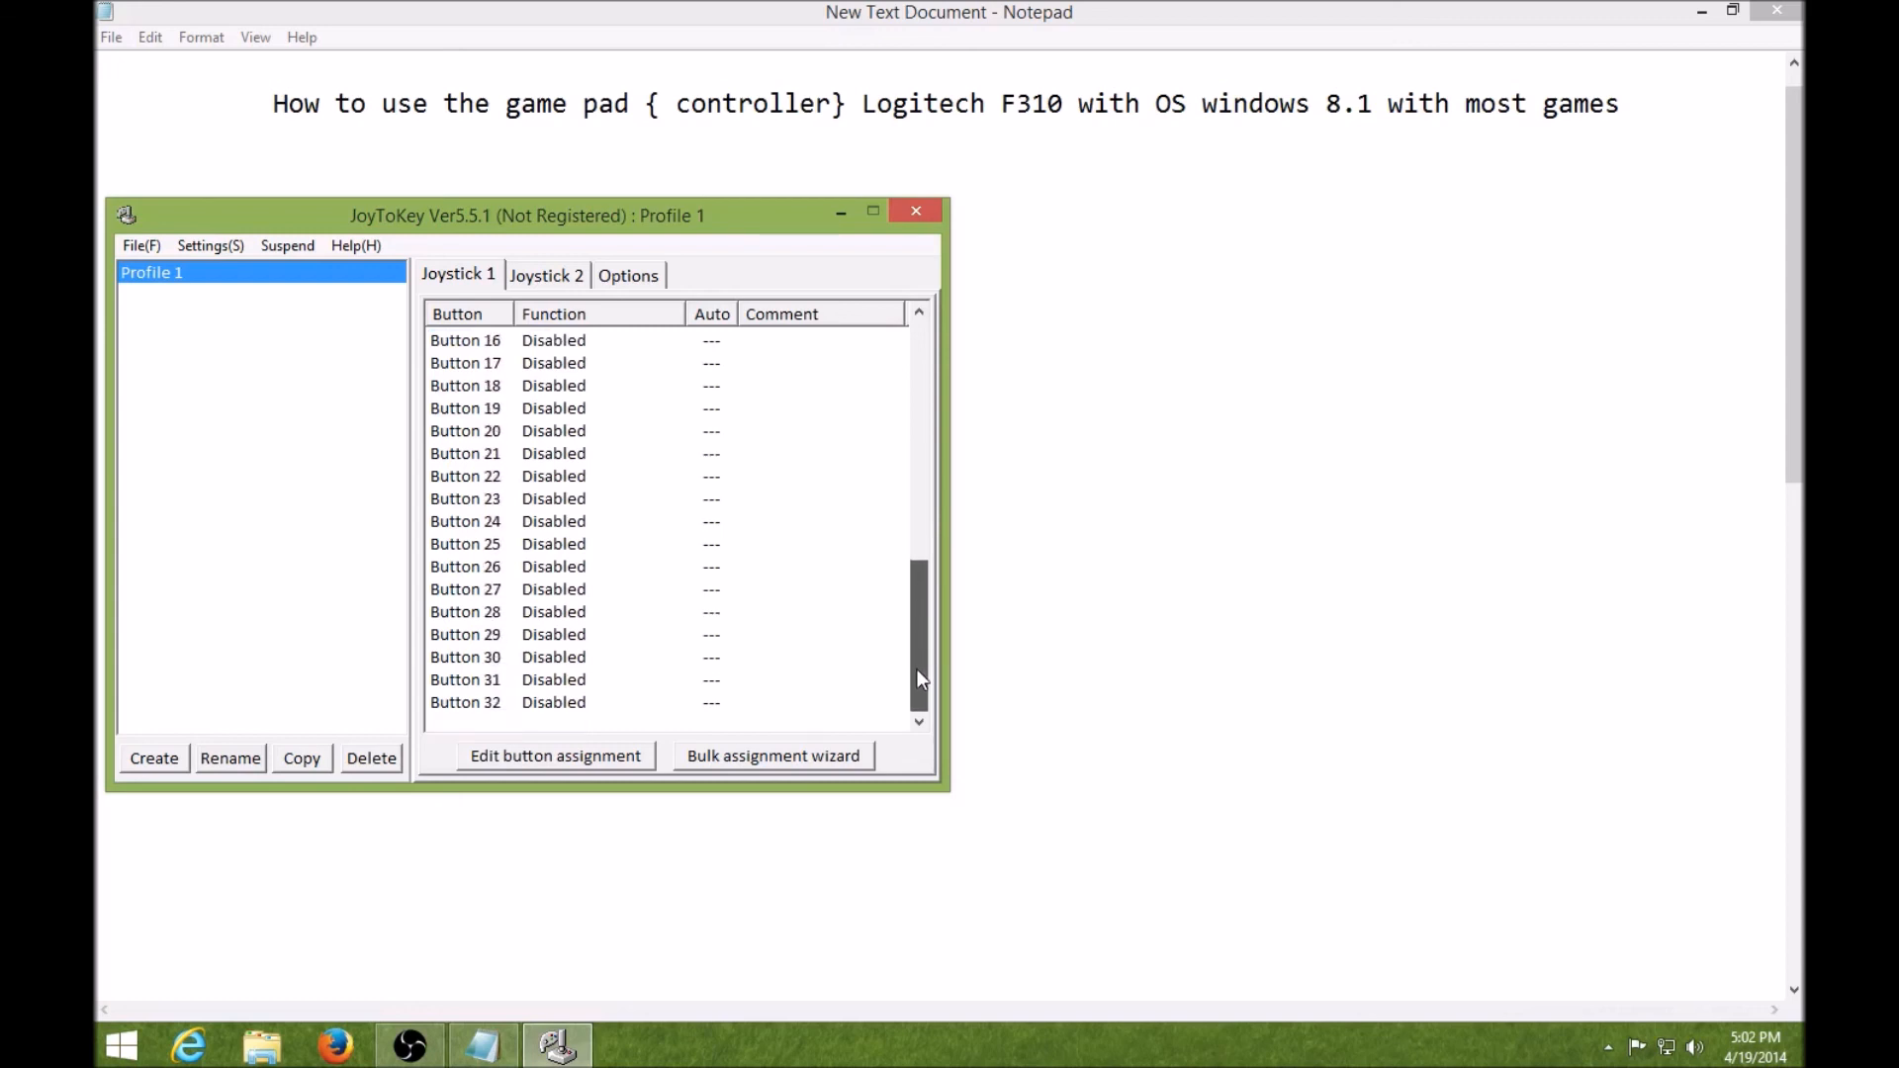
drag(916, 669, 940, 466)
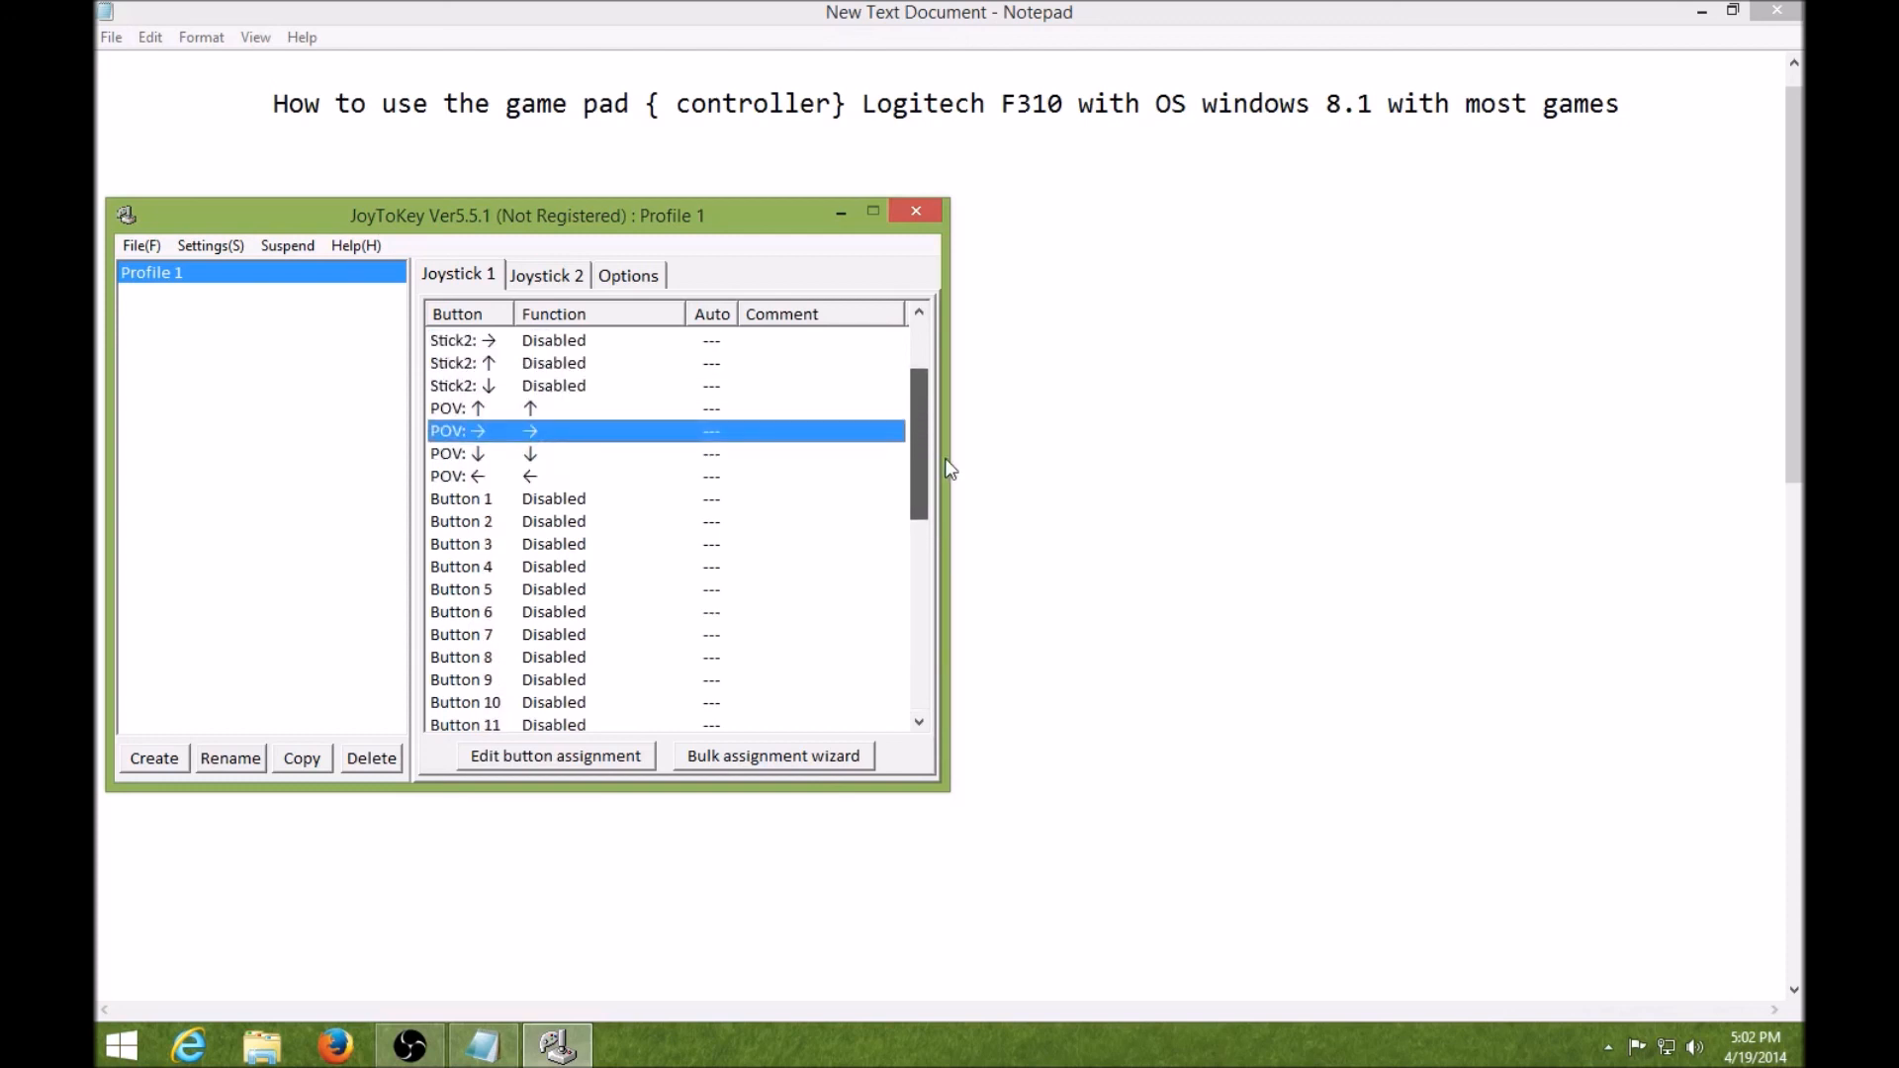
- Open the Gamepad F310 properties from Devices and Printers in Control Panel to view the controller's test page
click(278, 1040)
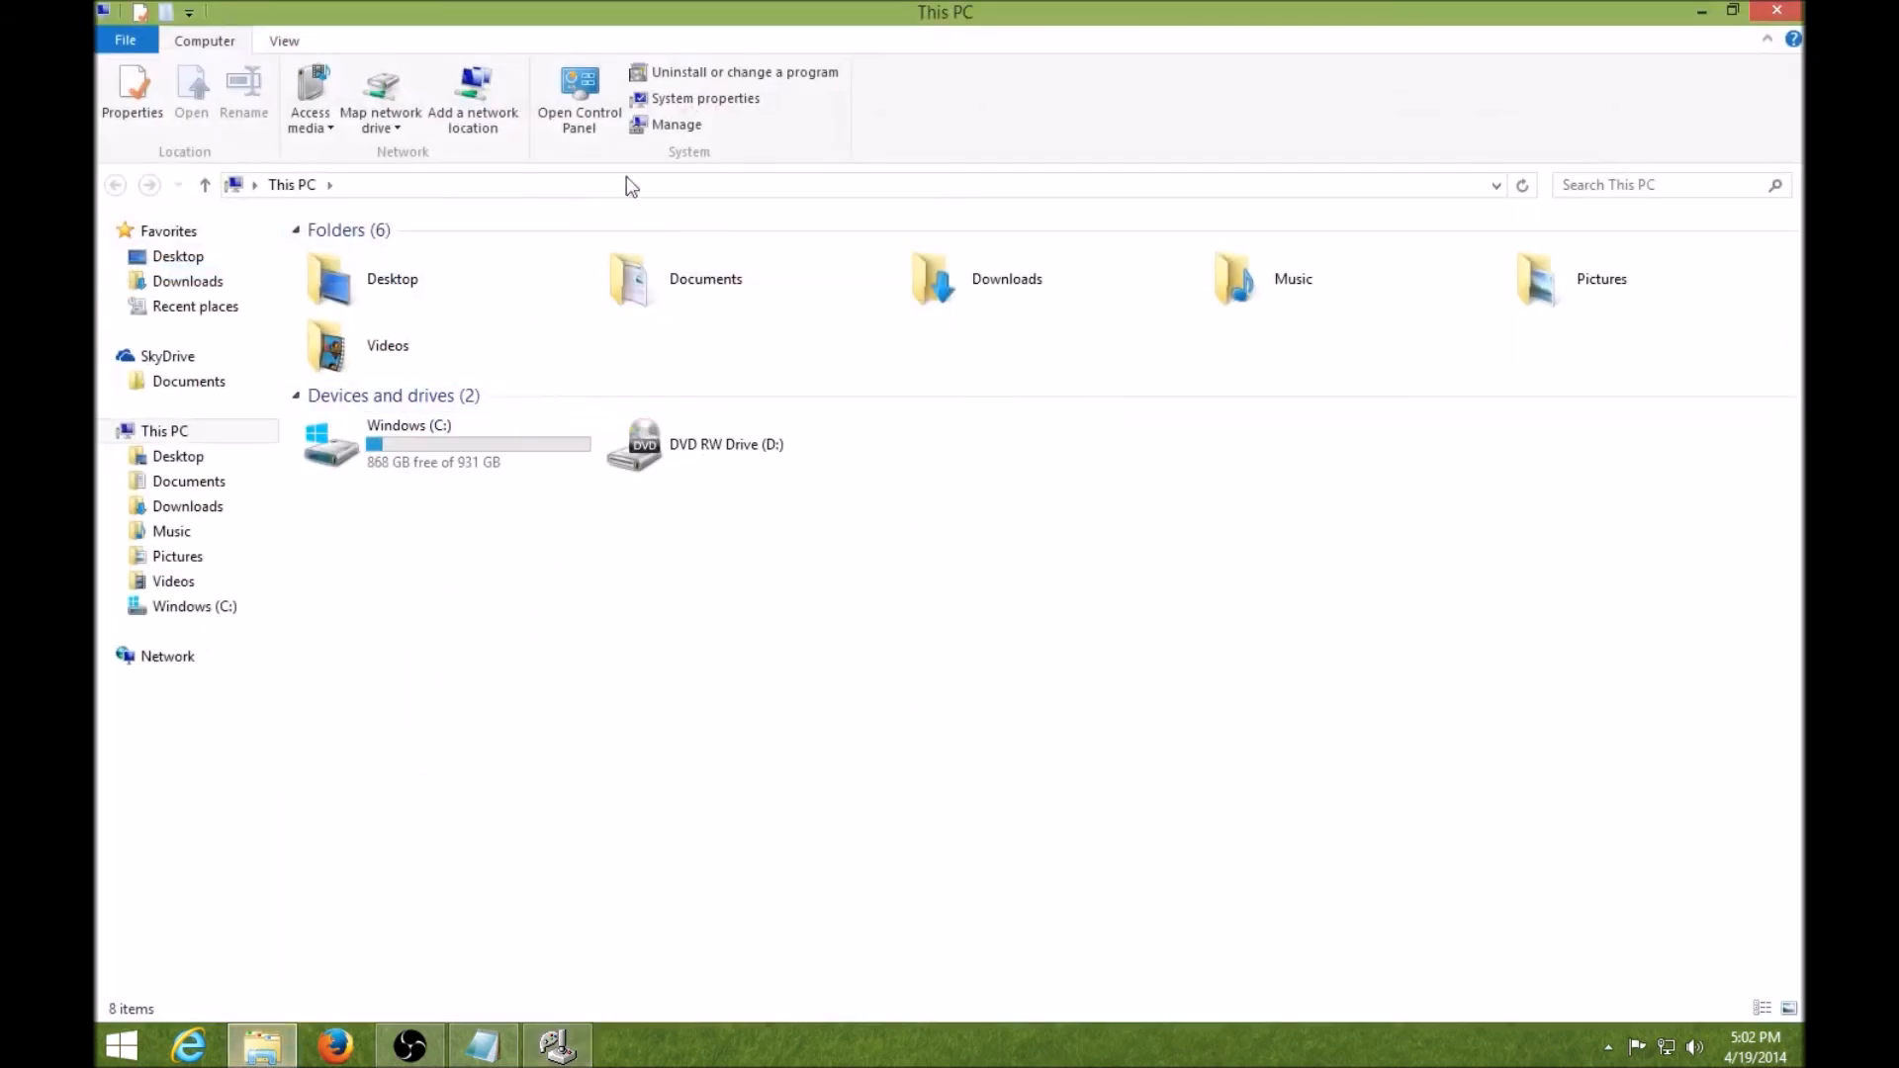
click(581, 97)
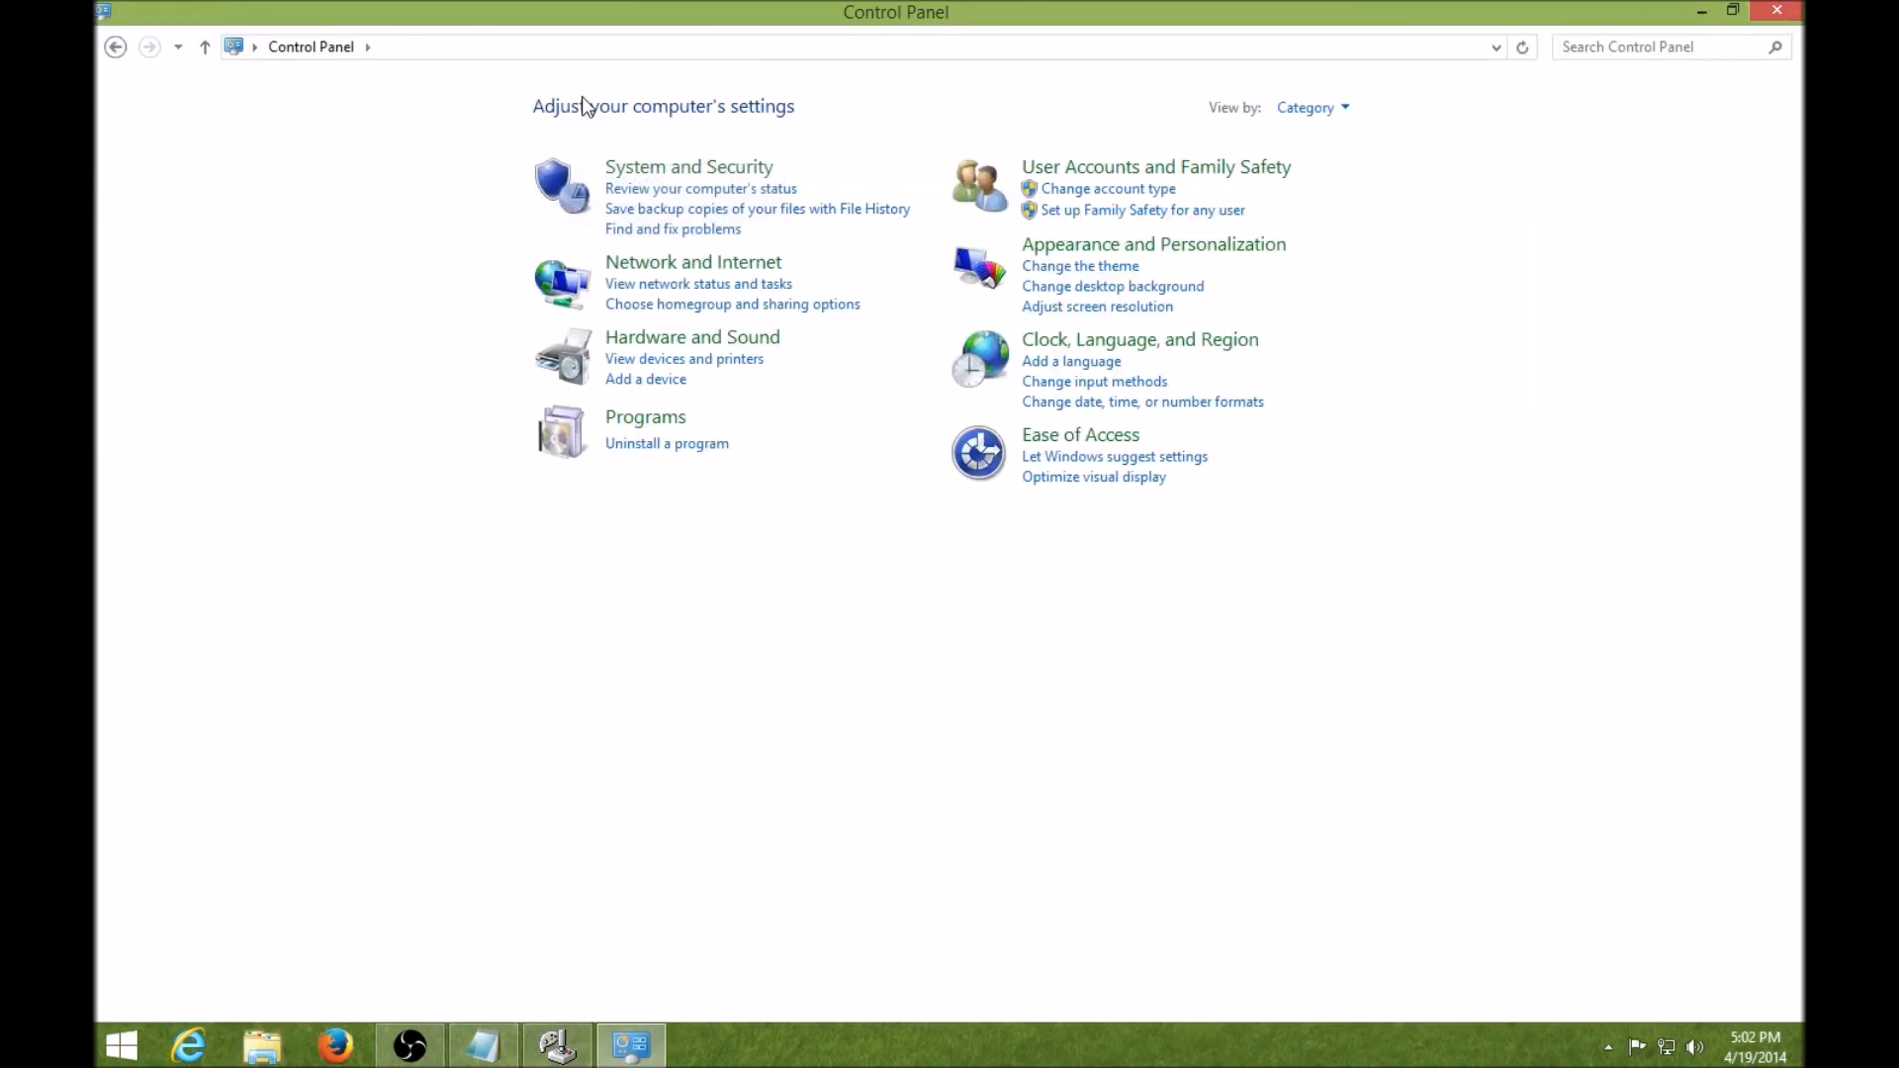
click(680, 339)
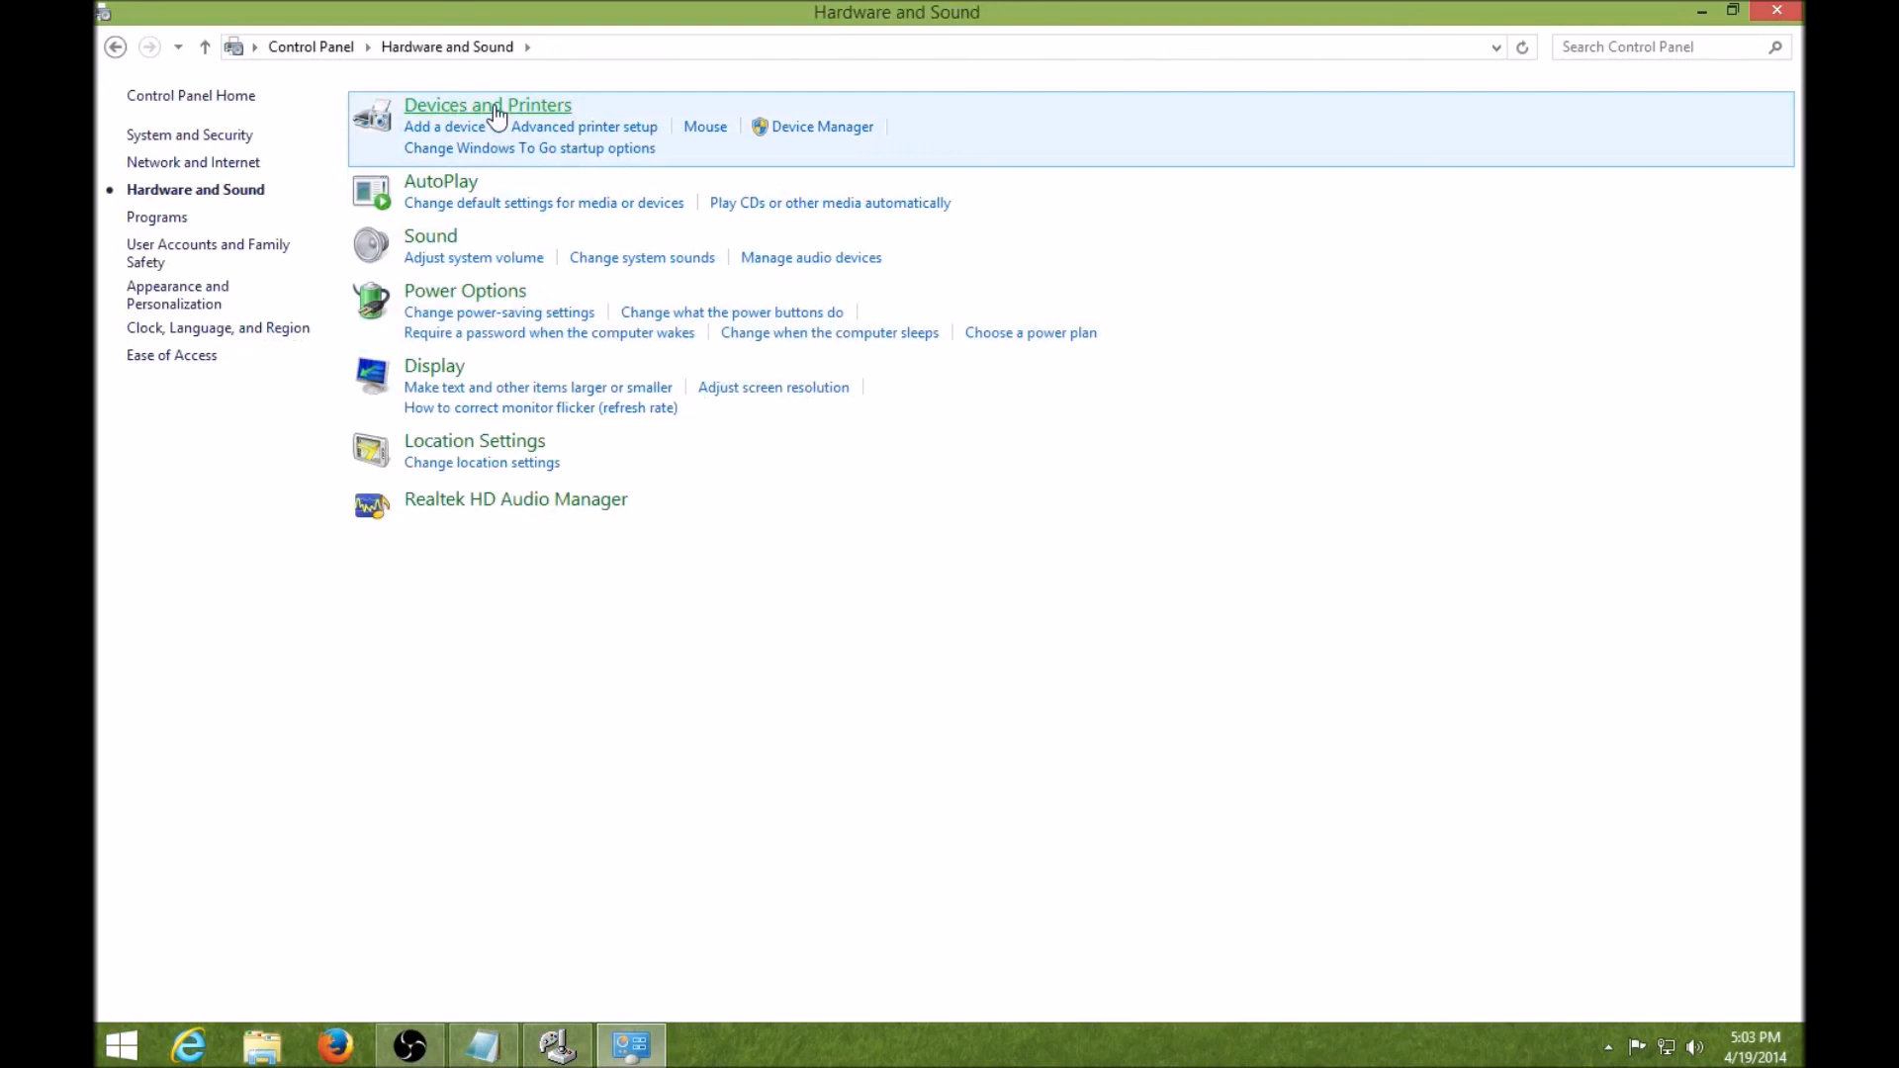
click(495, 109)
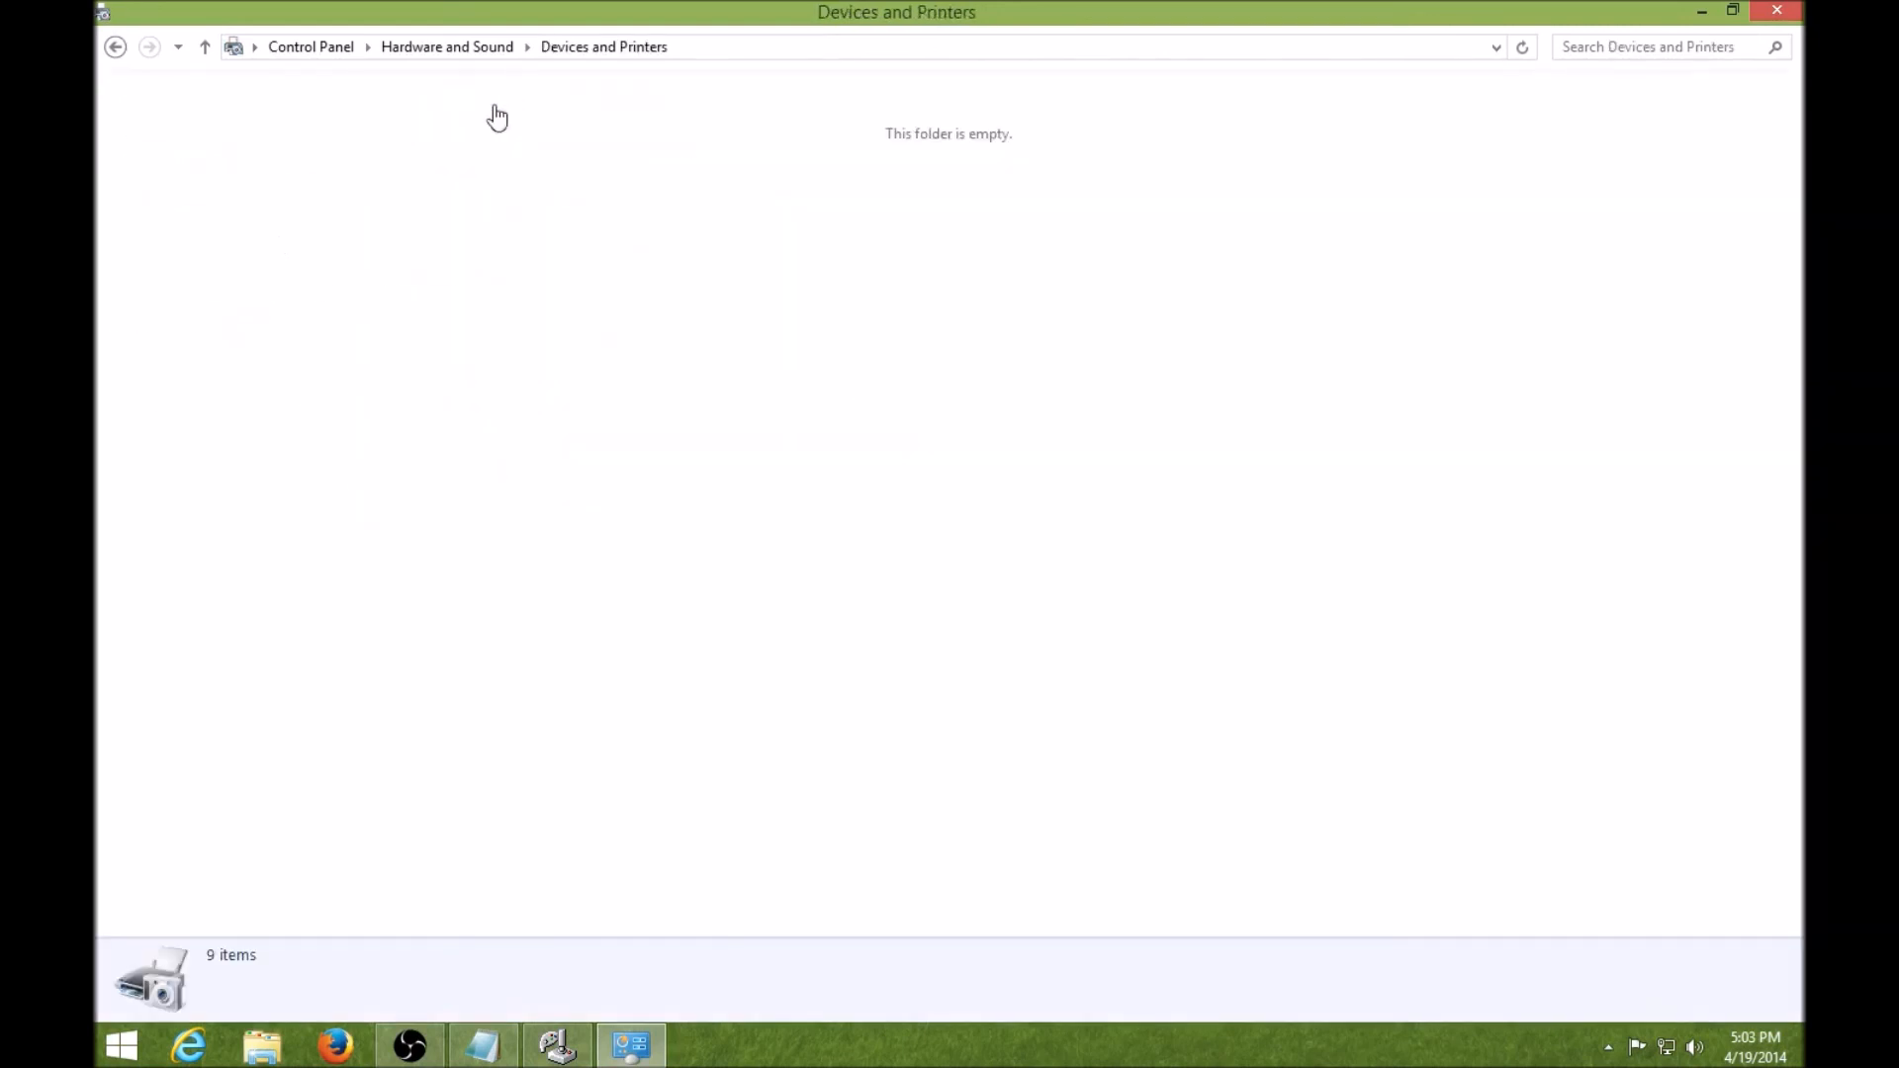
right_click(457, 212)
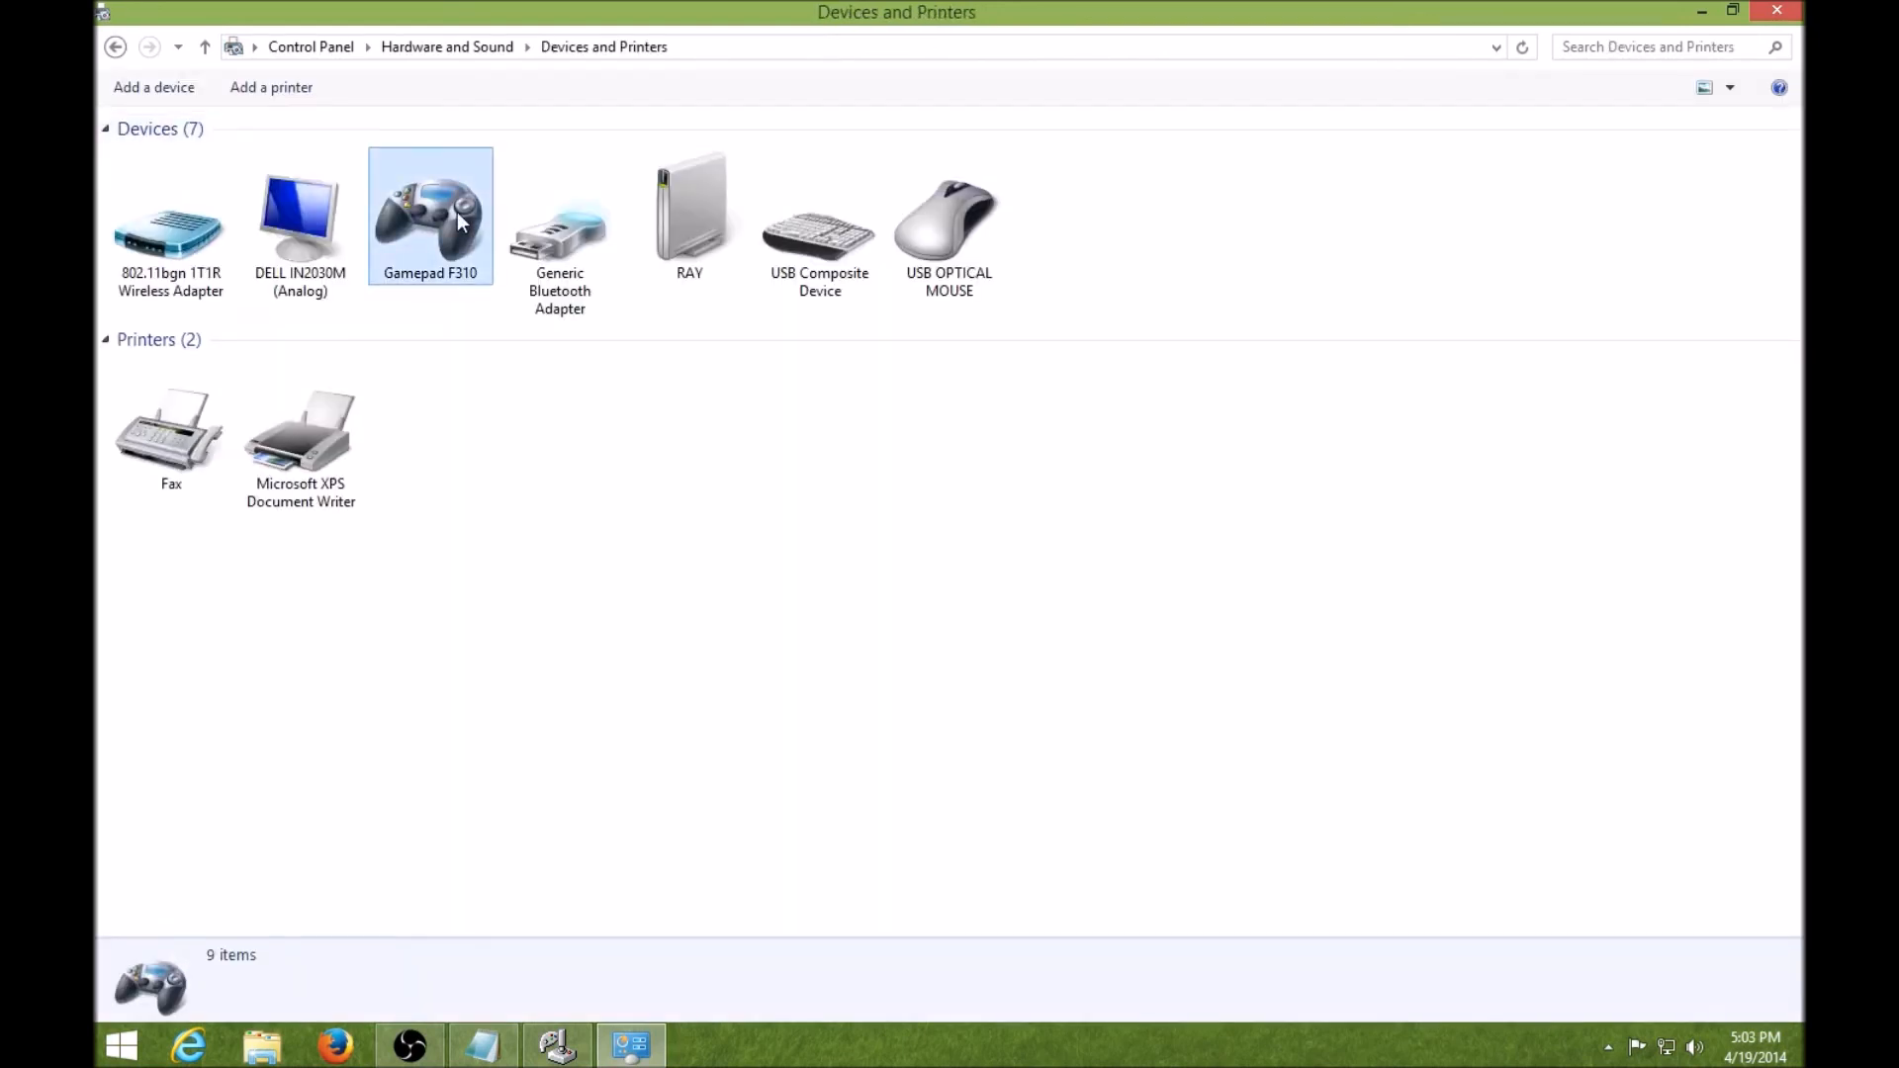
click(526, 234)
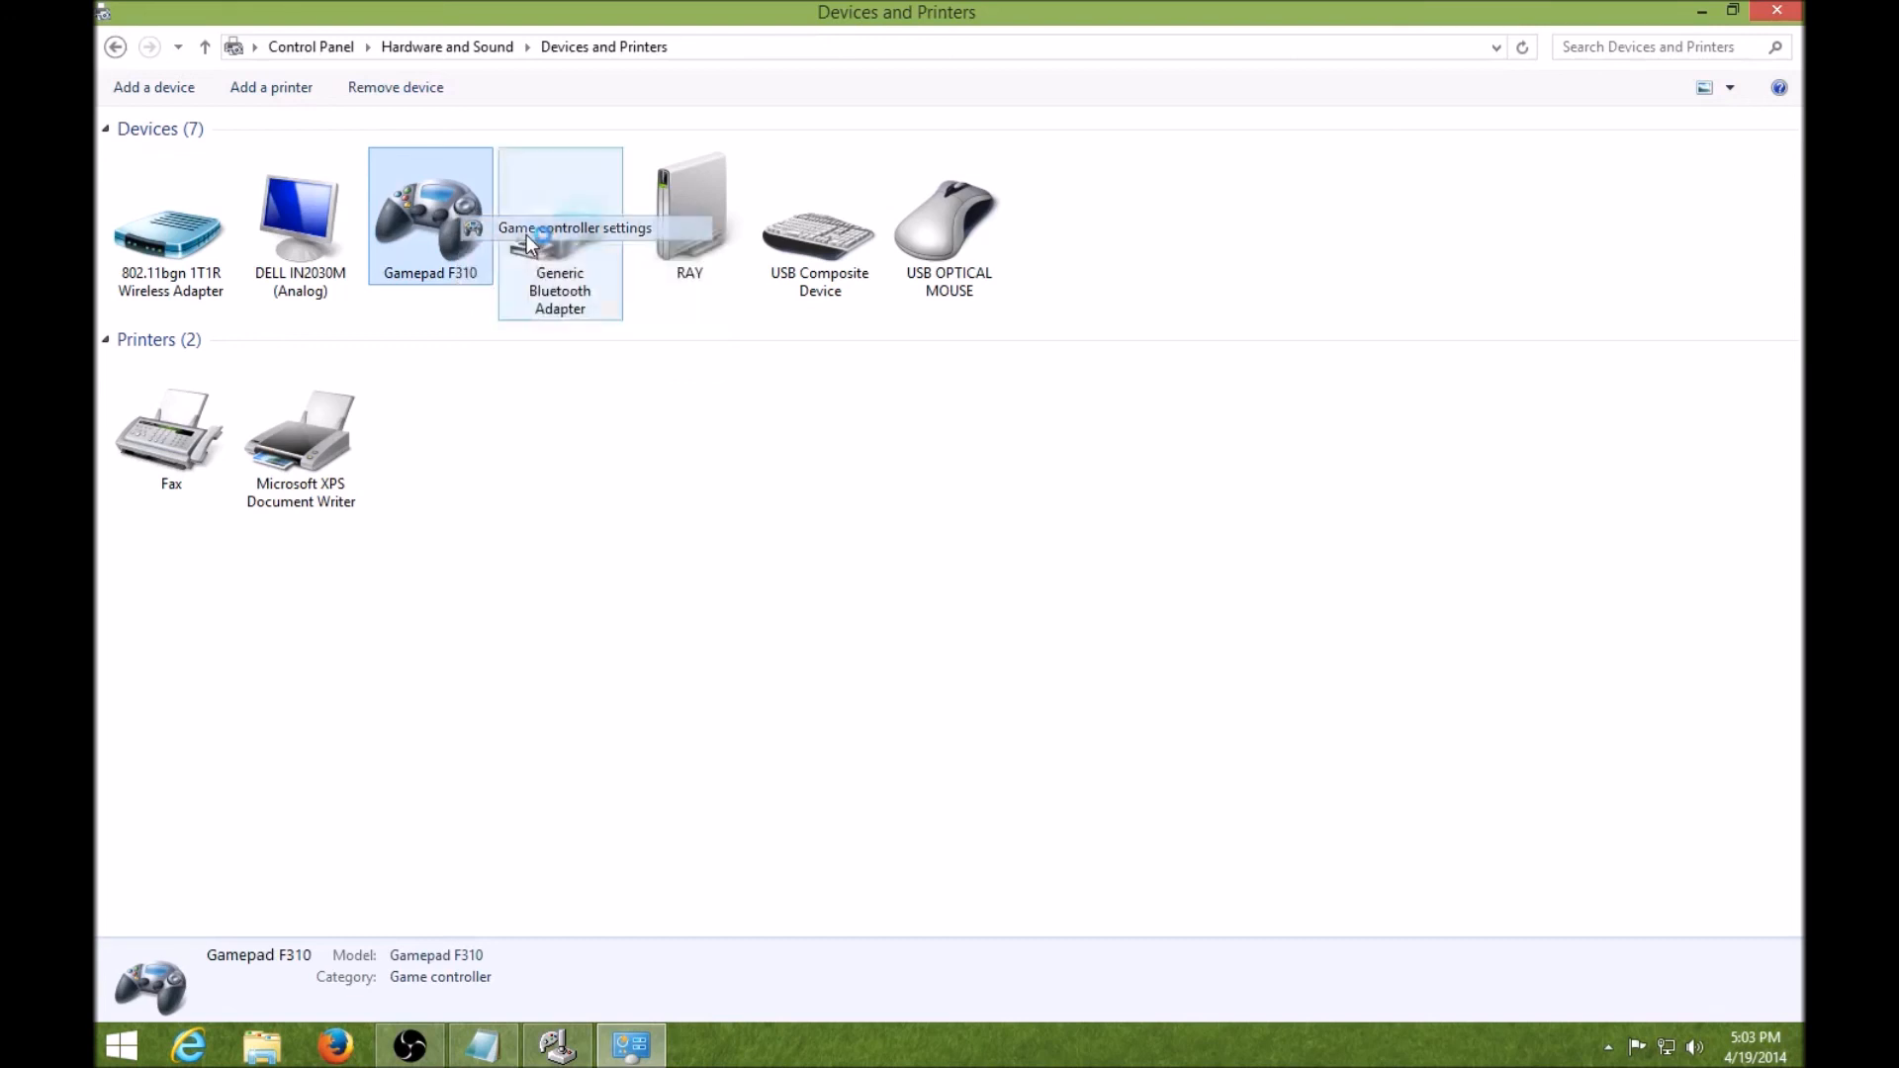
click(648, 534)
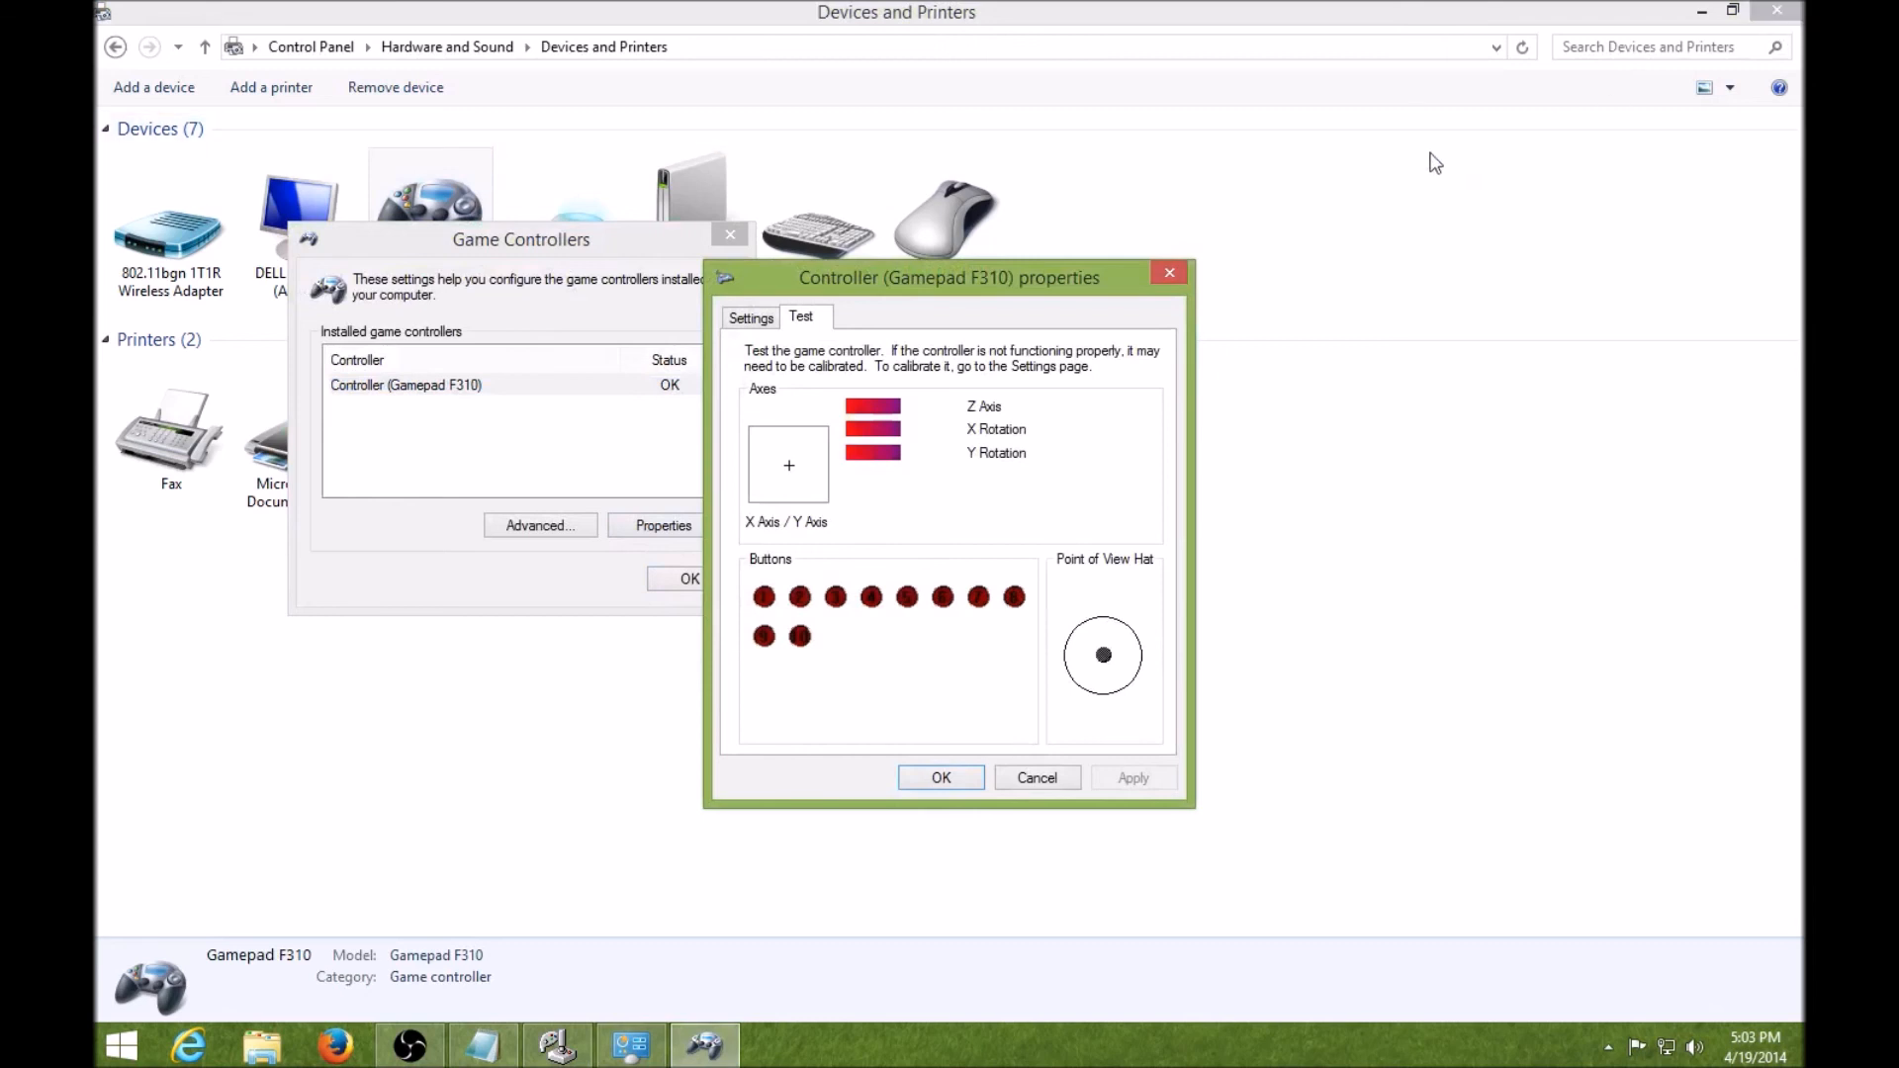
- Close the Devices and Printers window and review the Joystick 1 assignments of Profile 1 in JoyToKey
click(1781, 11)
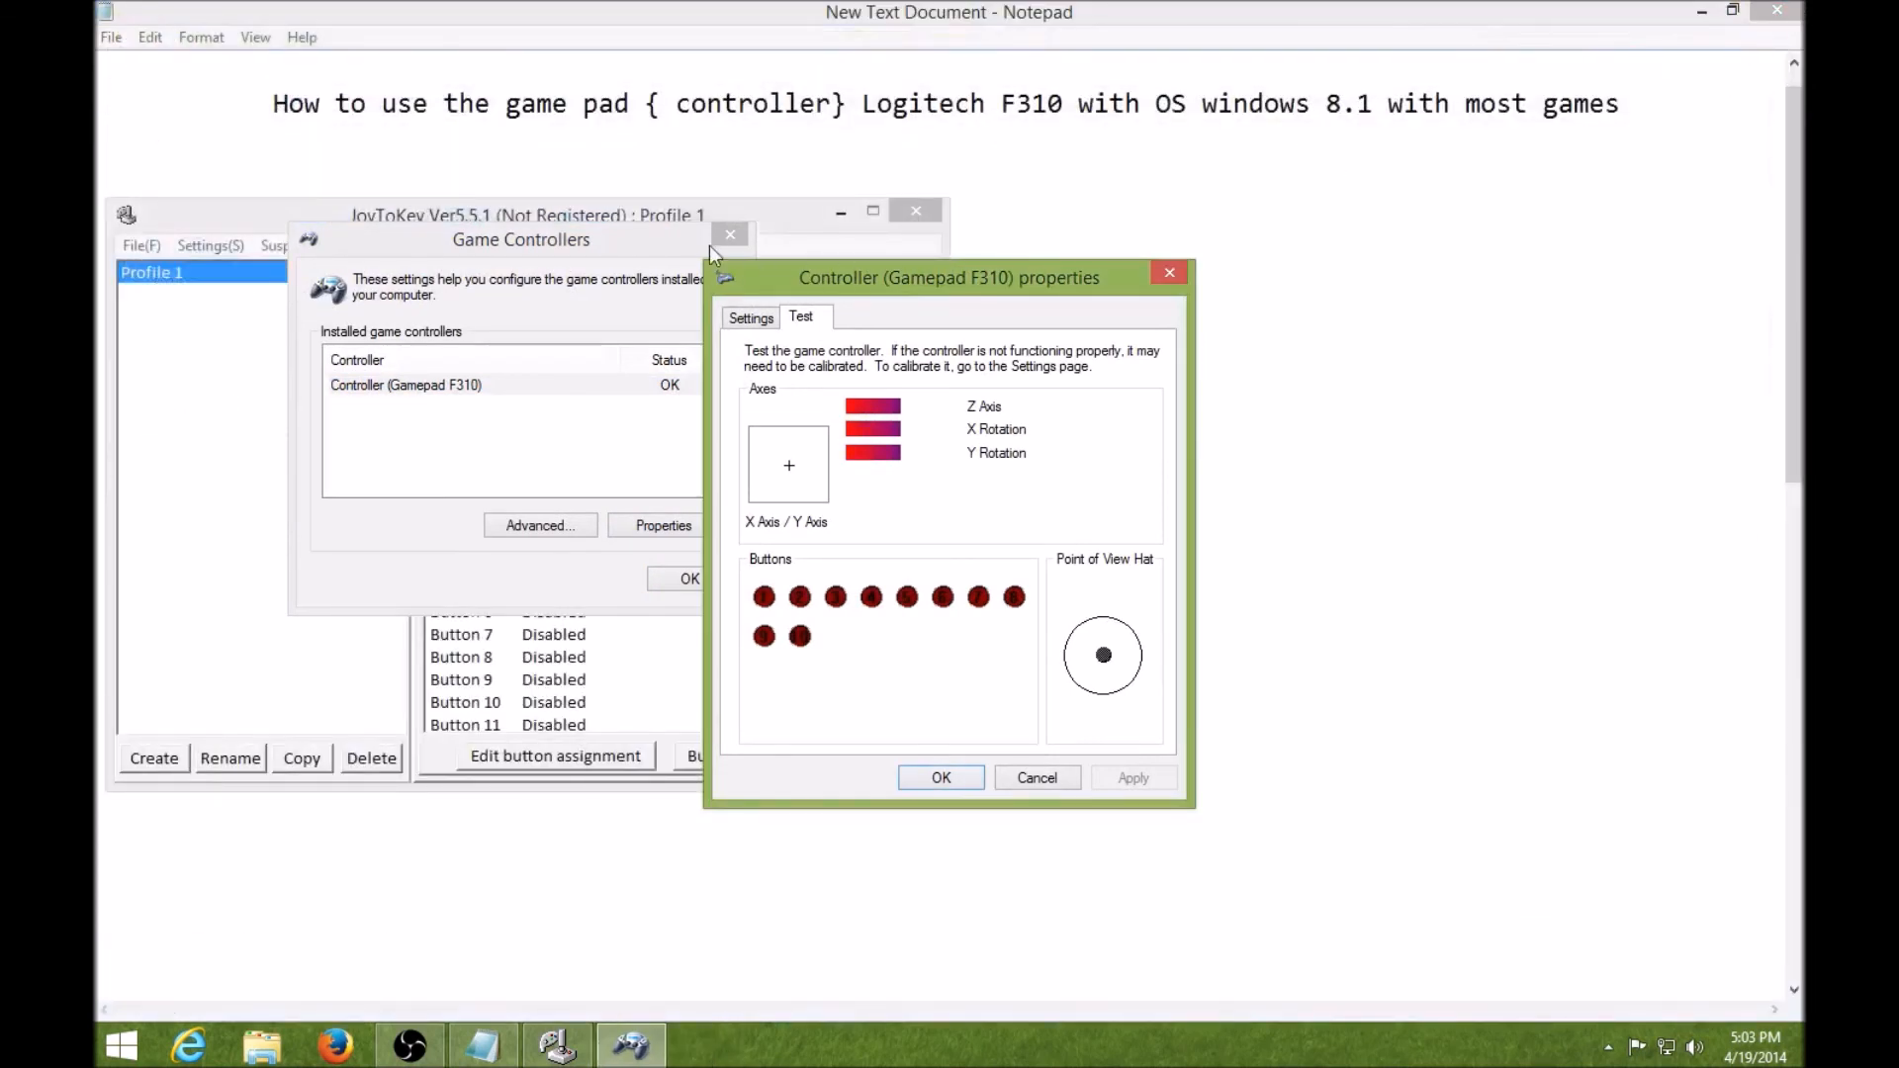
click(739, 235)
click(233, 208)
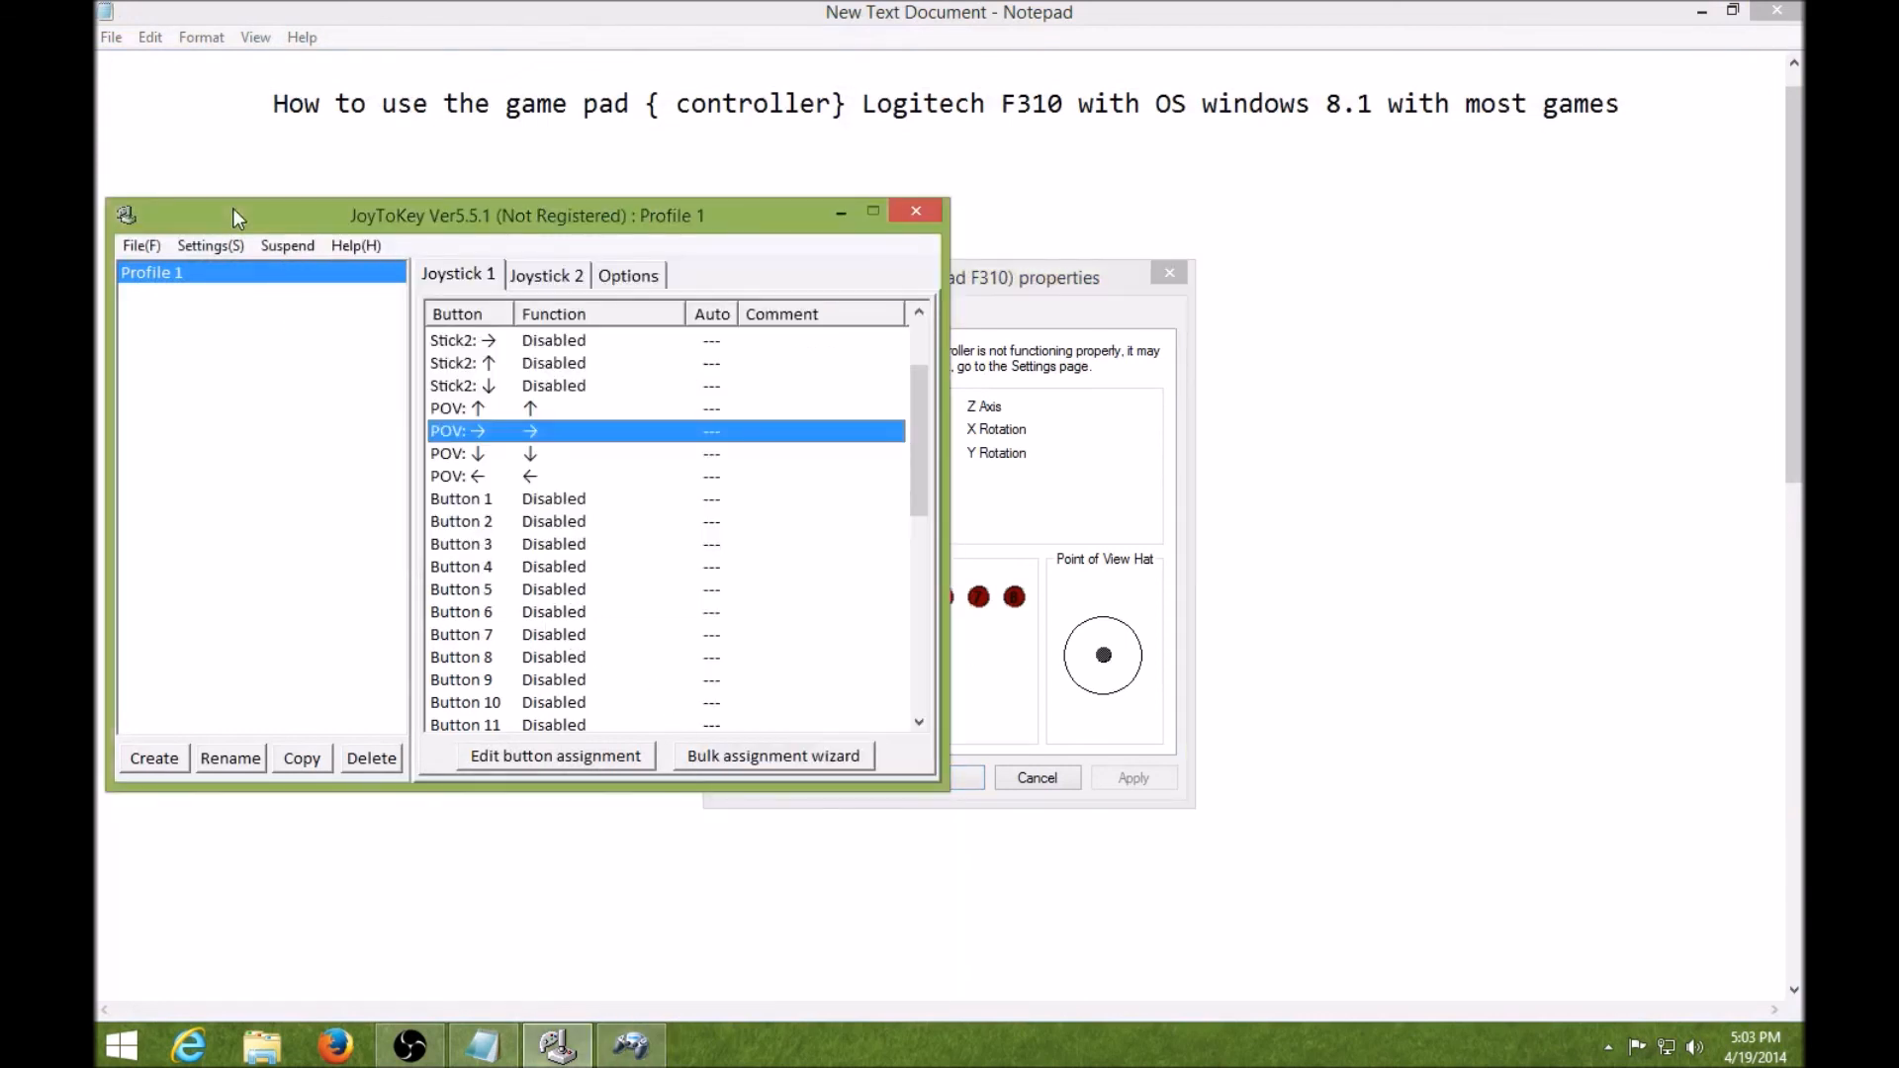
click(557, 505)
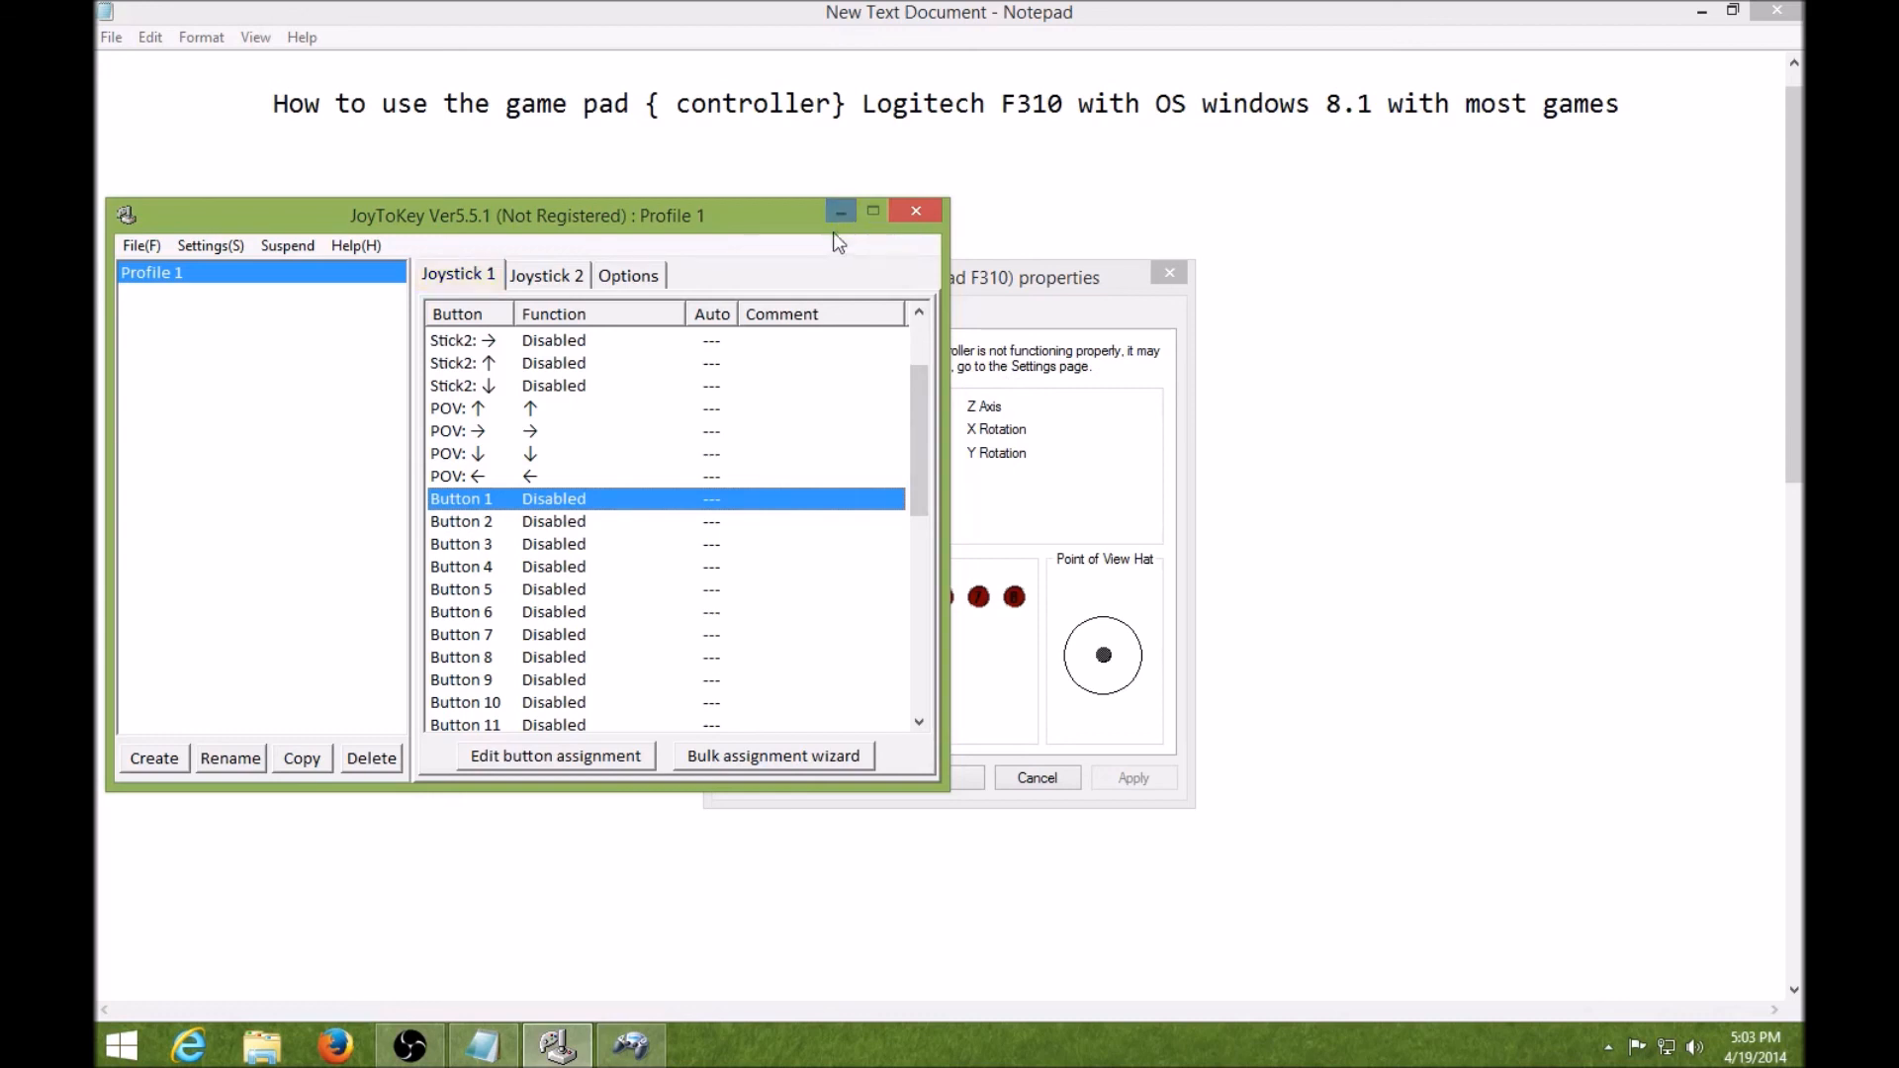
drag(914, 428, 926, 379)
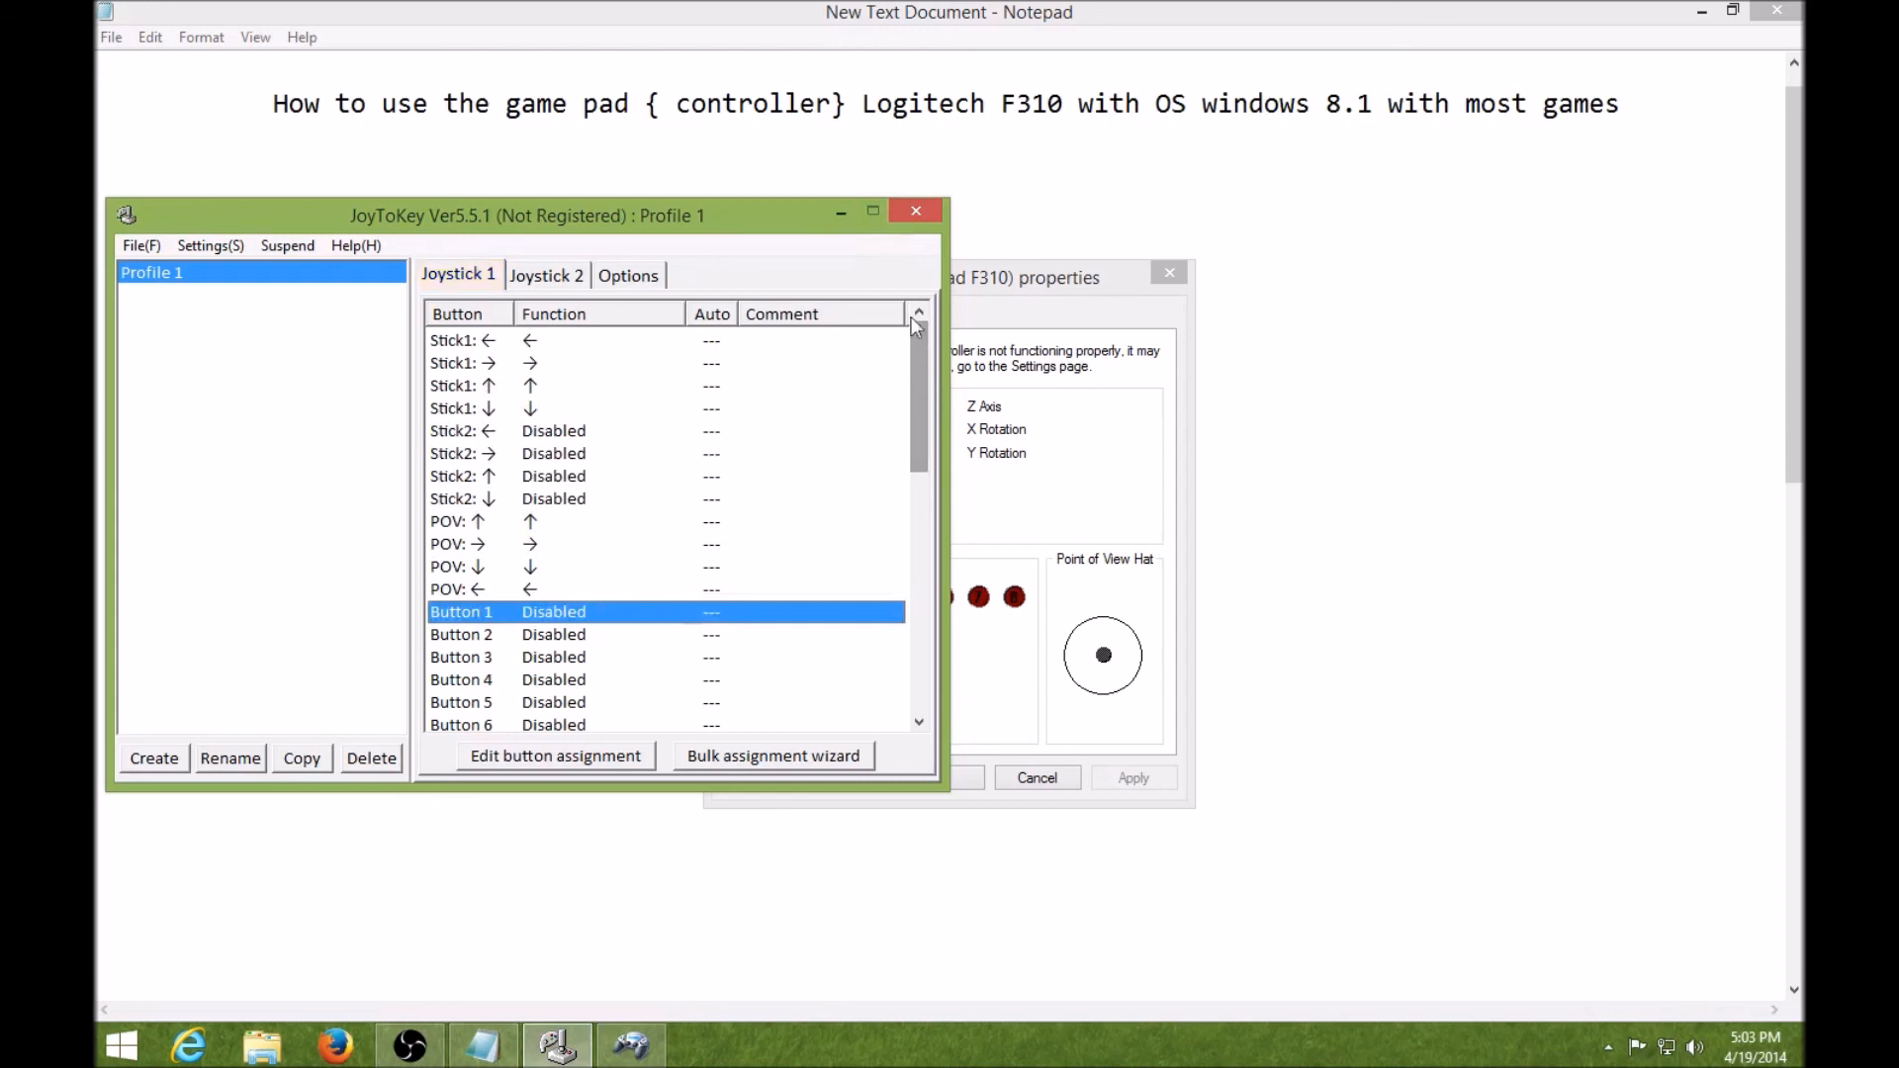
- Minimize JoyToKey, examine the Gamepad F310 test page beside the Game Controllers window, and close the properties dialog
click(839, 215)
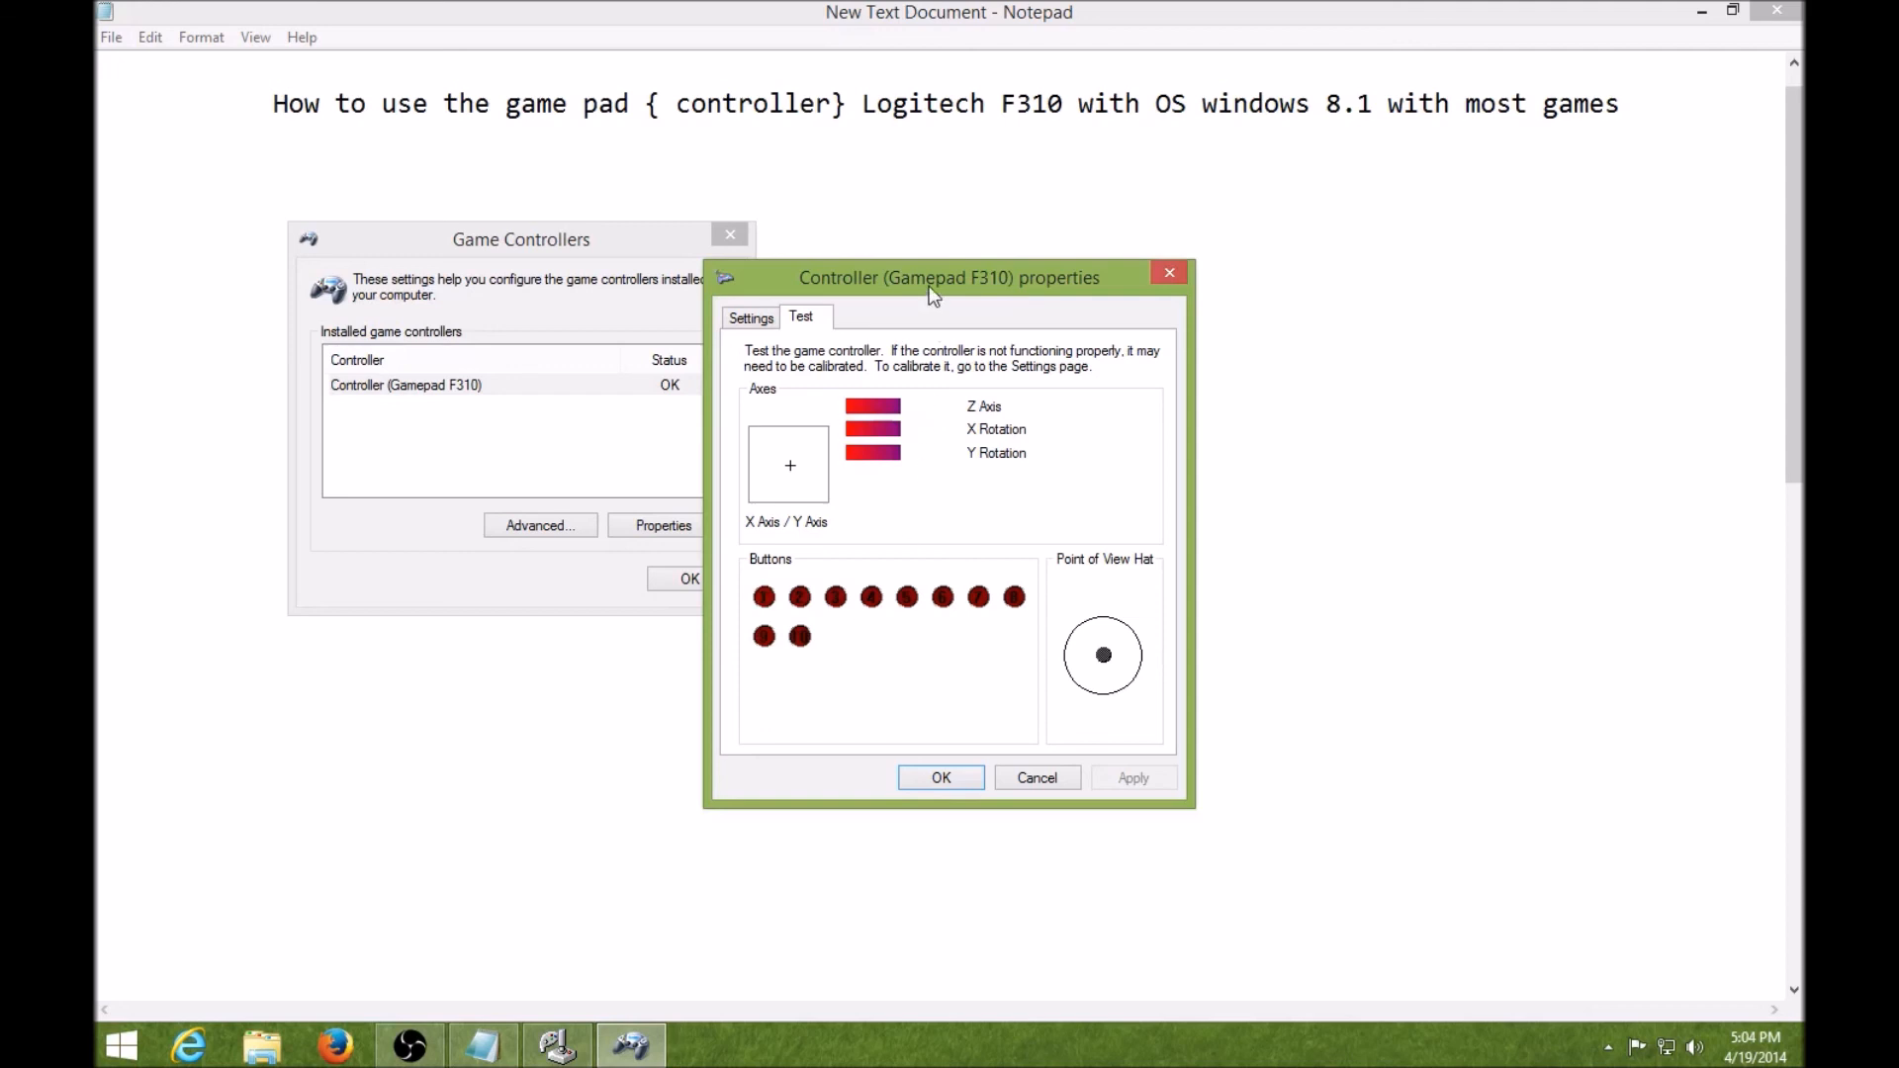
drag(928, 287, 1165, 251)
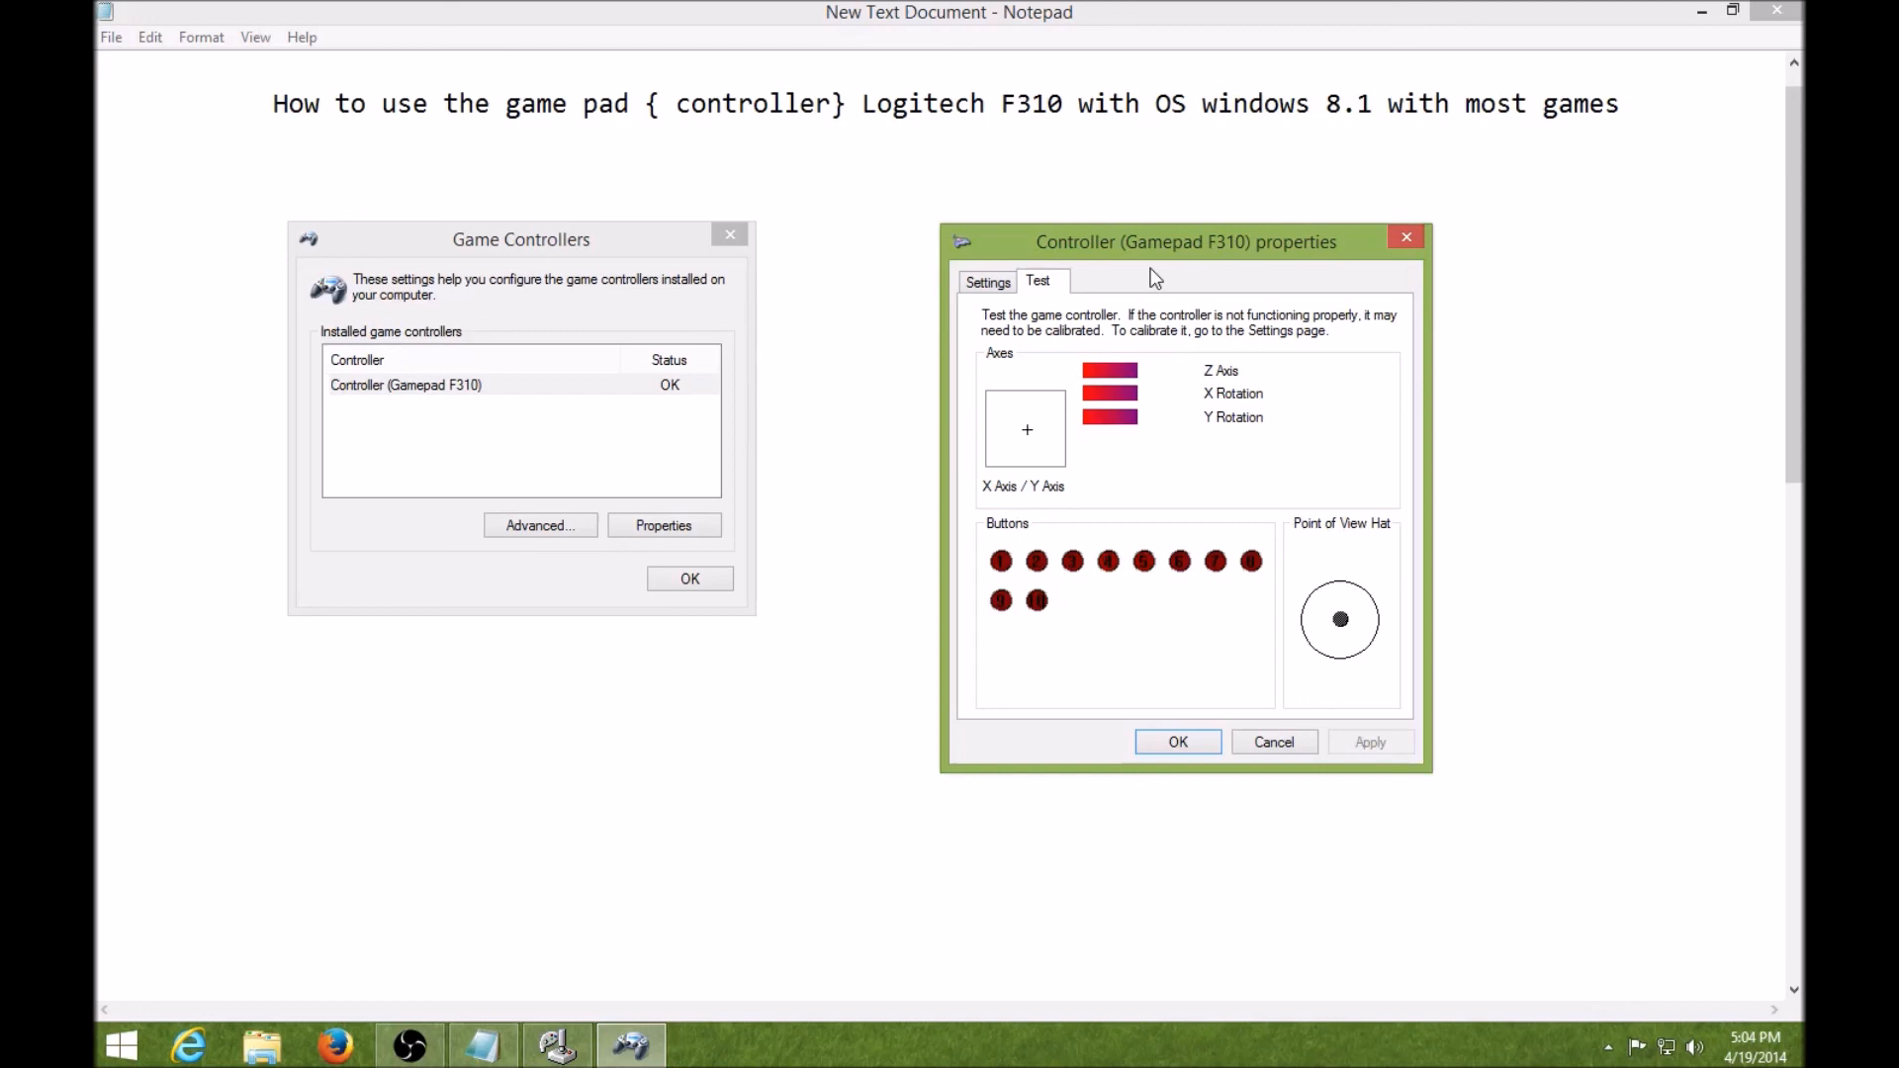
click(1177, 742)
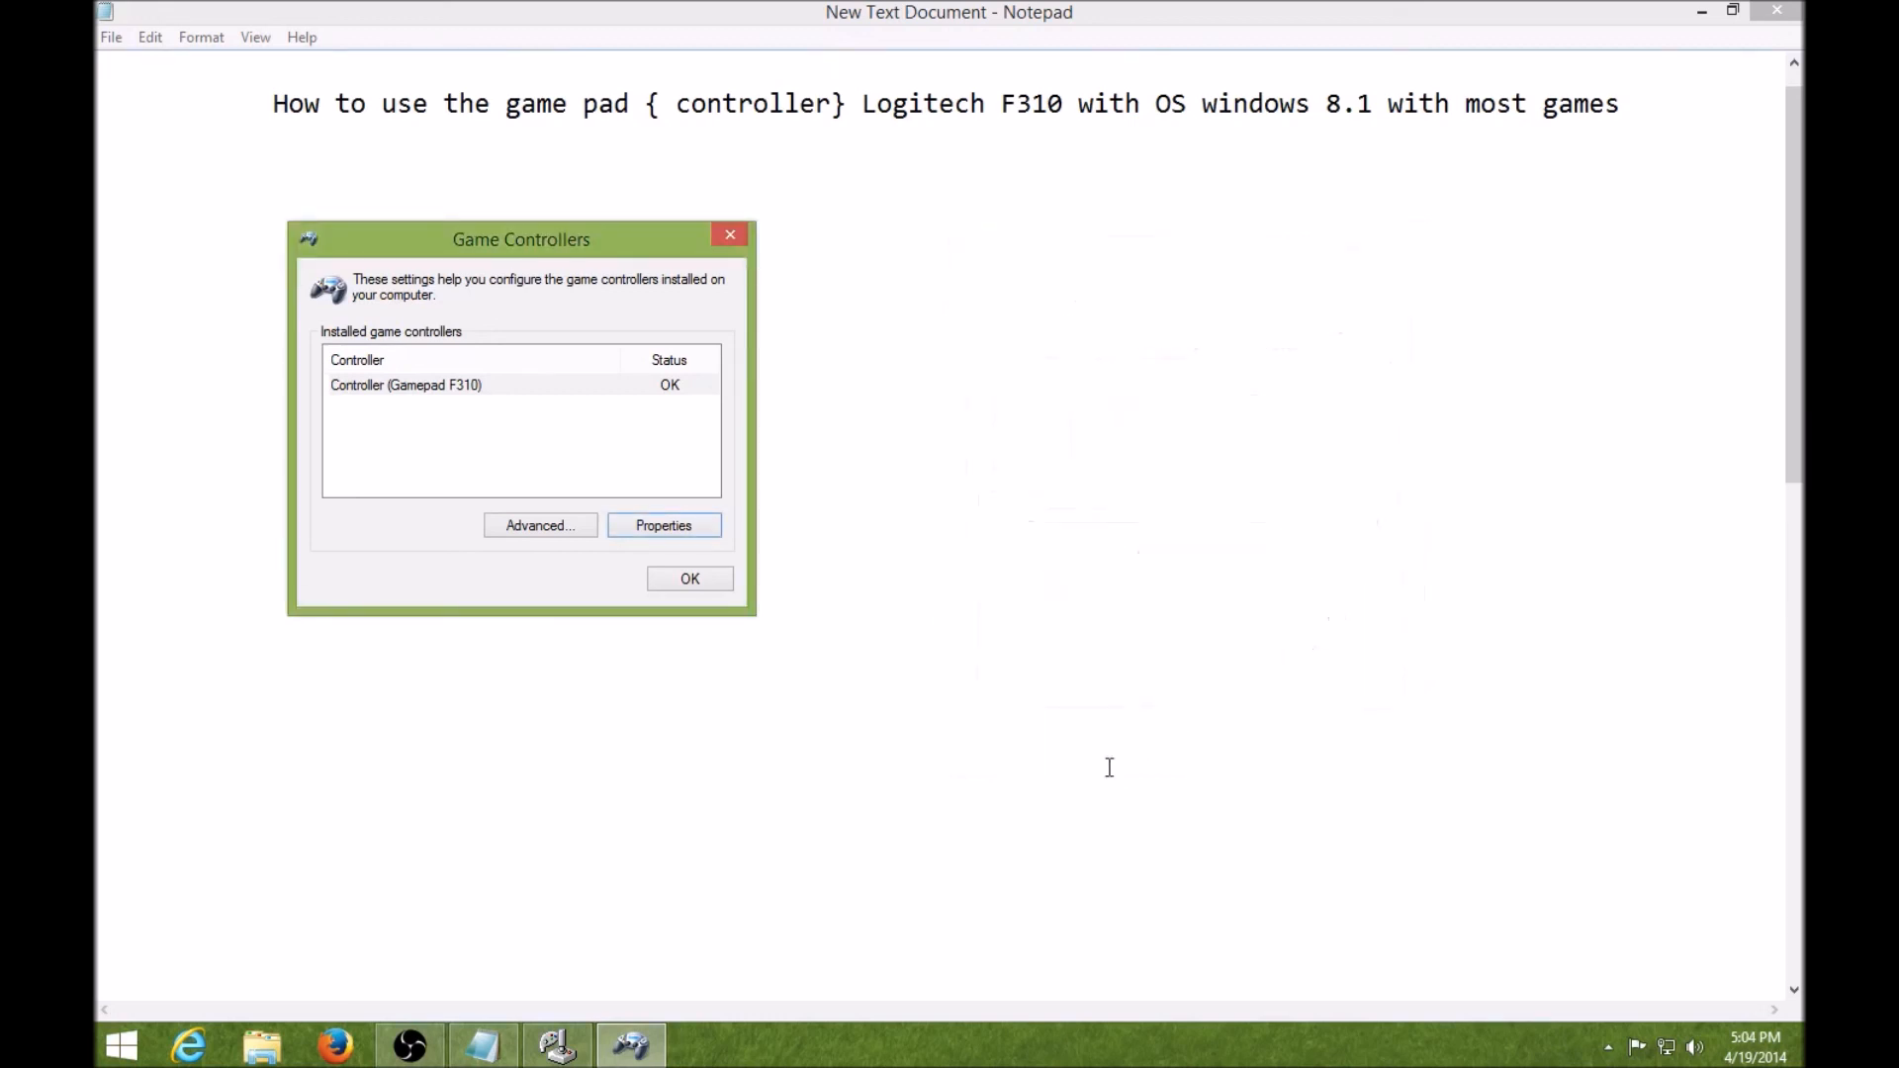
key(Return)
- Switch back to JoyToKey and assign the C key to Button 1 on Joystick 1 of Profile 1
click(557, 1051)
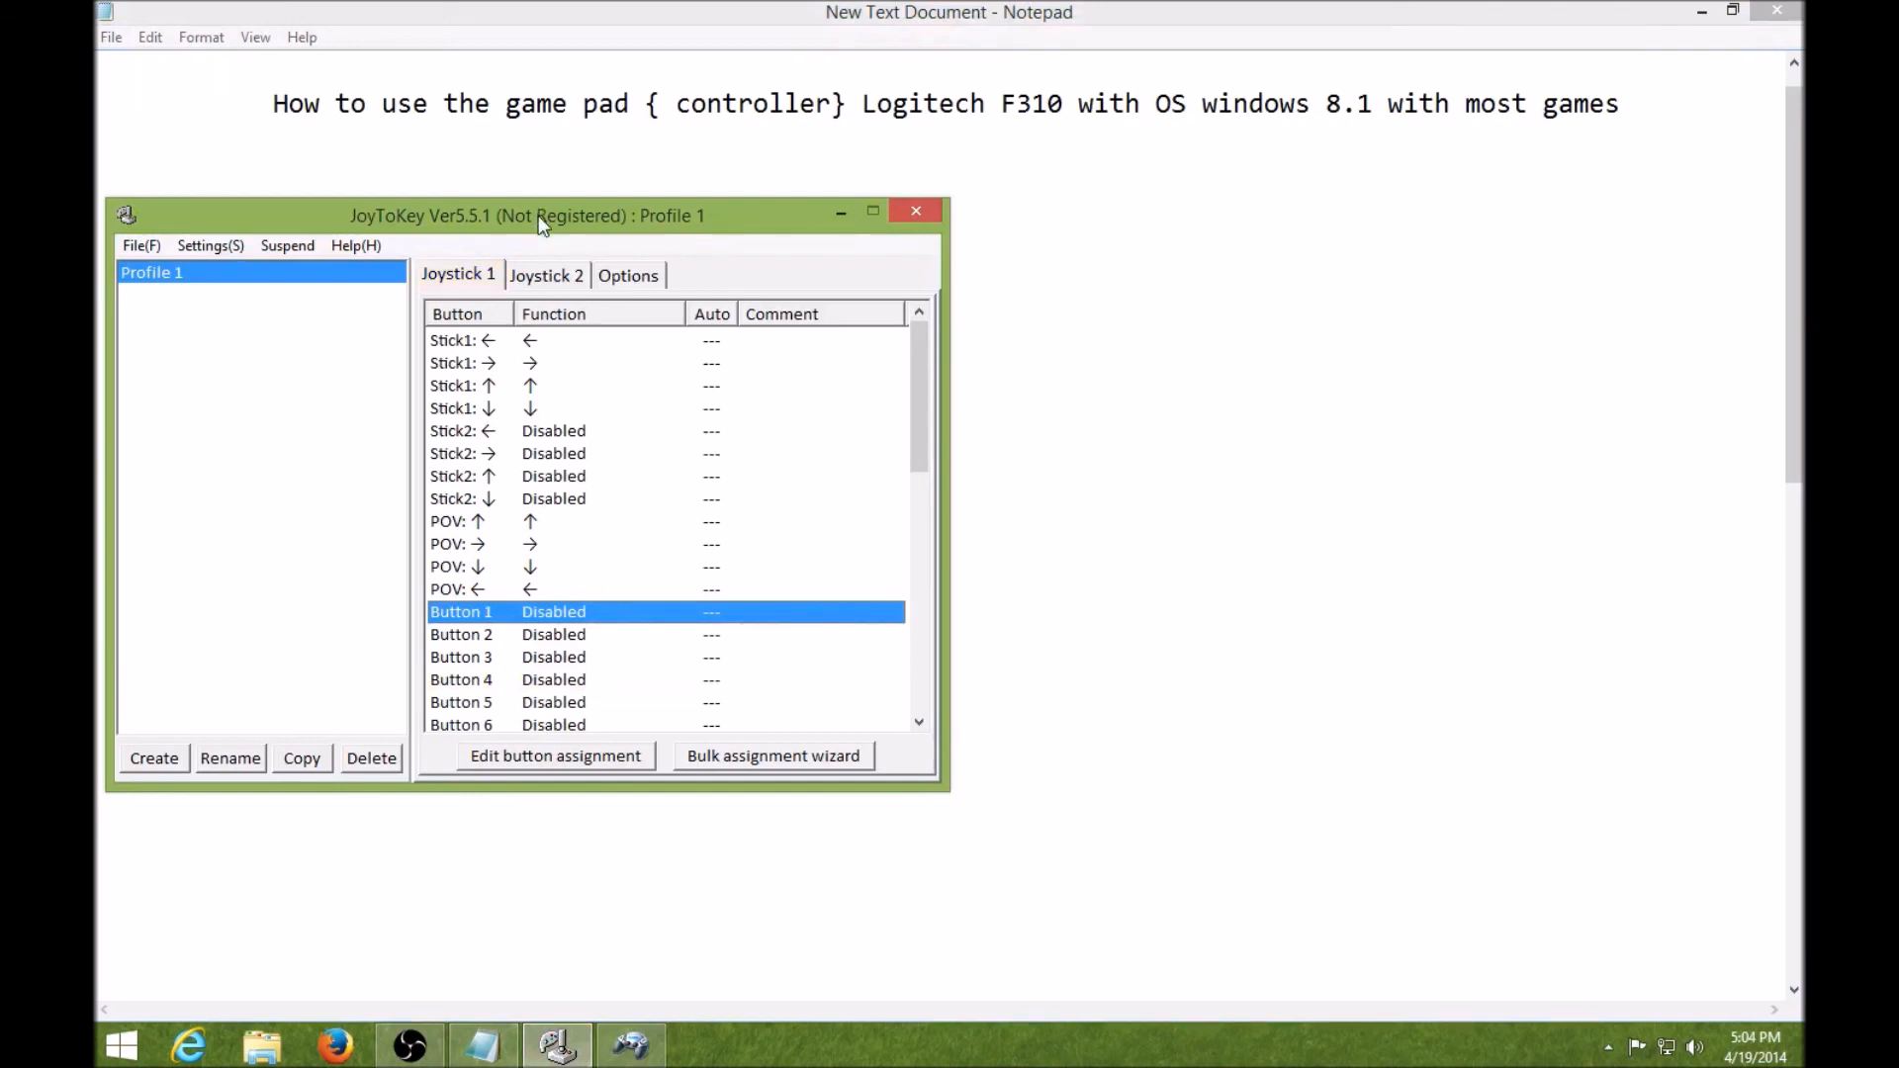
drag(542, 222, 886, 226)
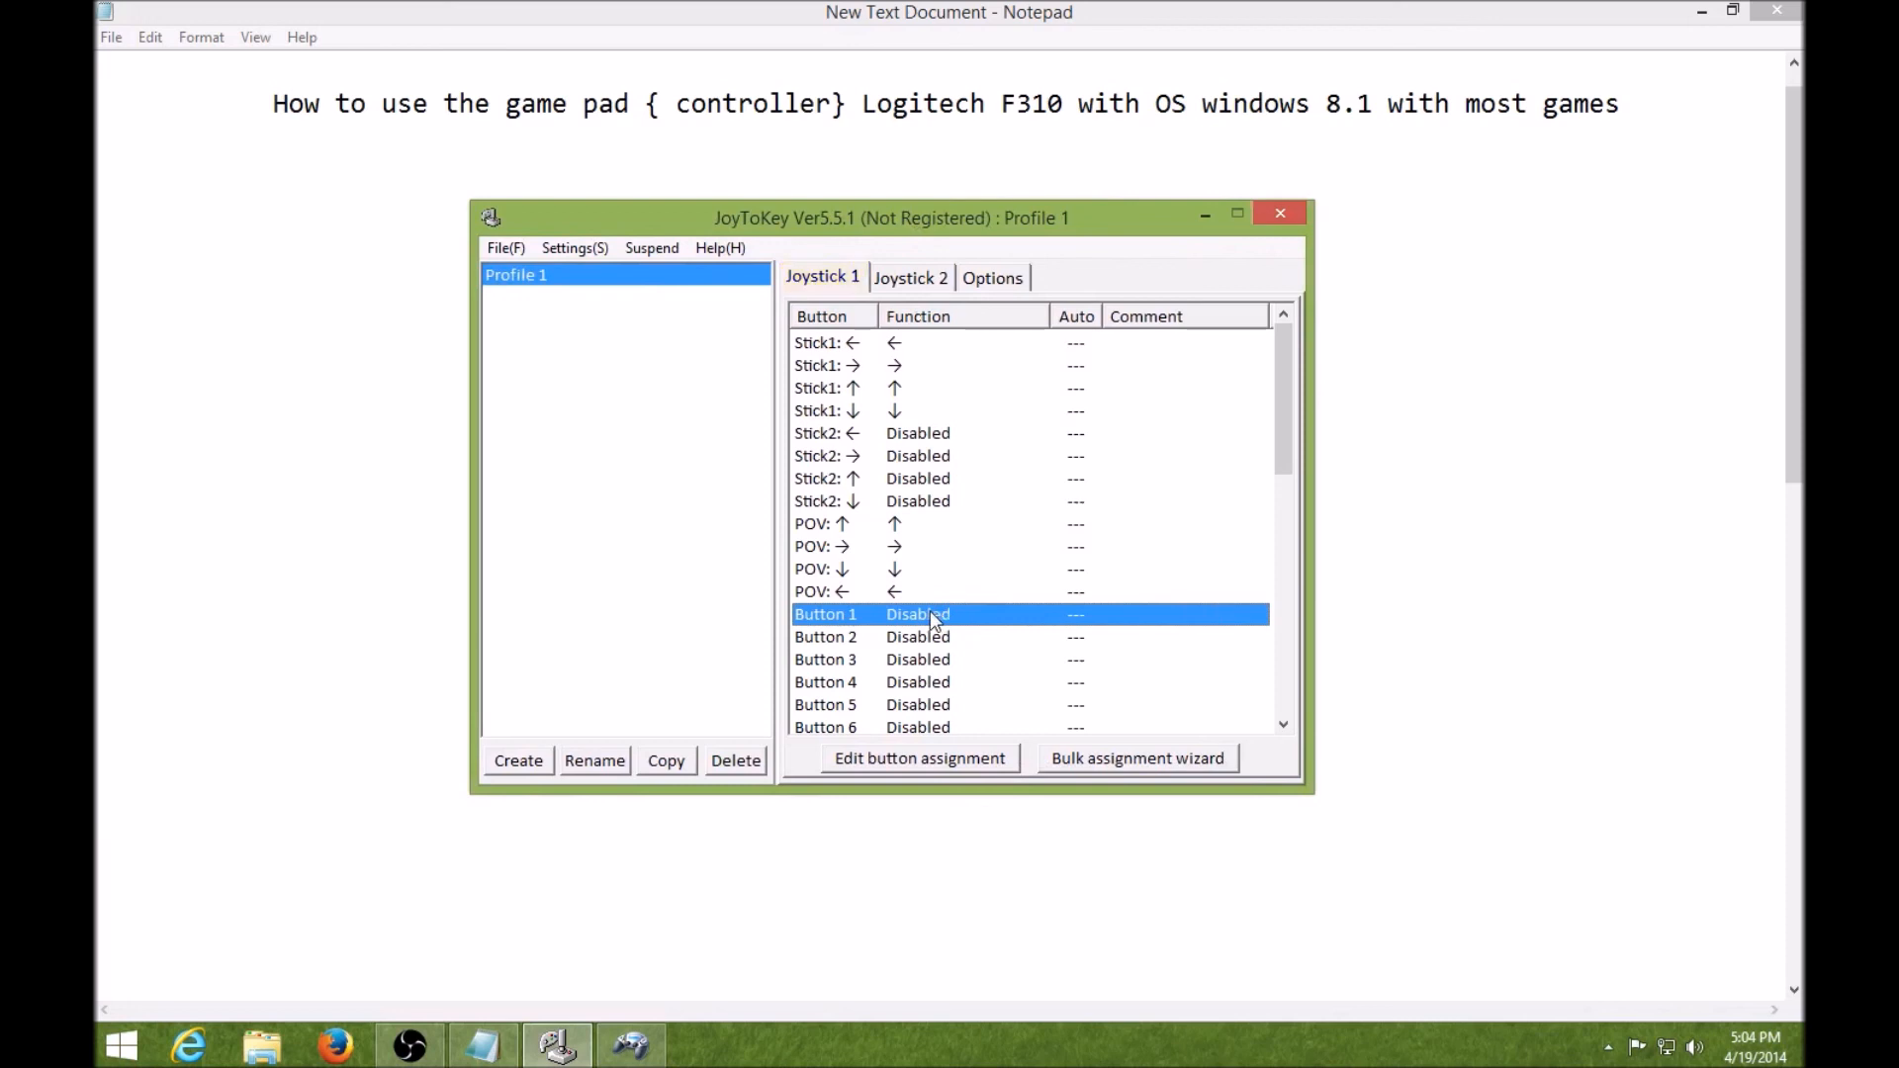
drag(1282, 405, 1274, 364)
click(960, 645)
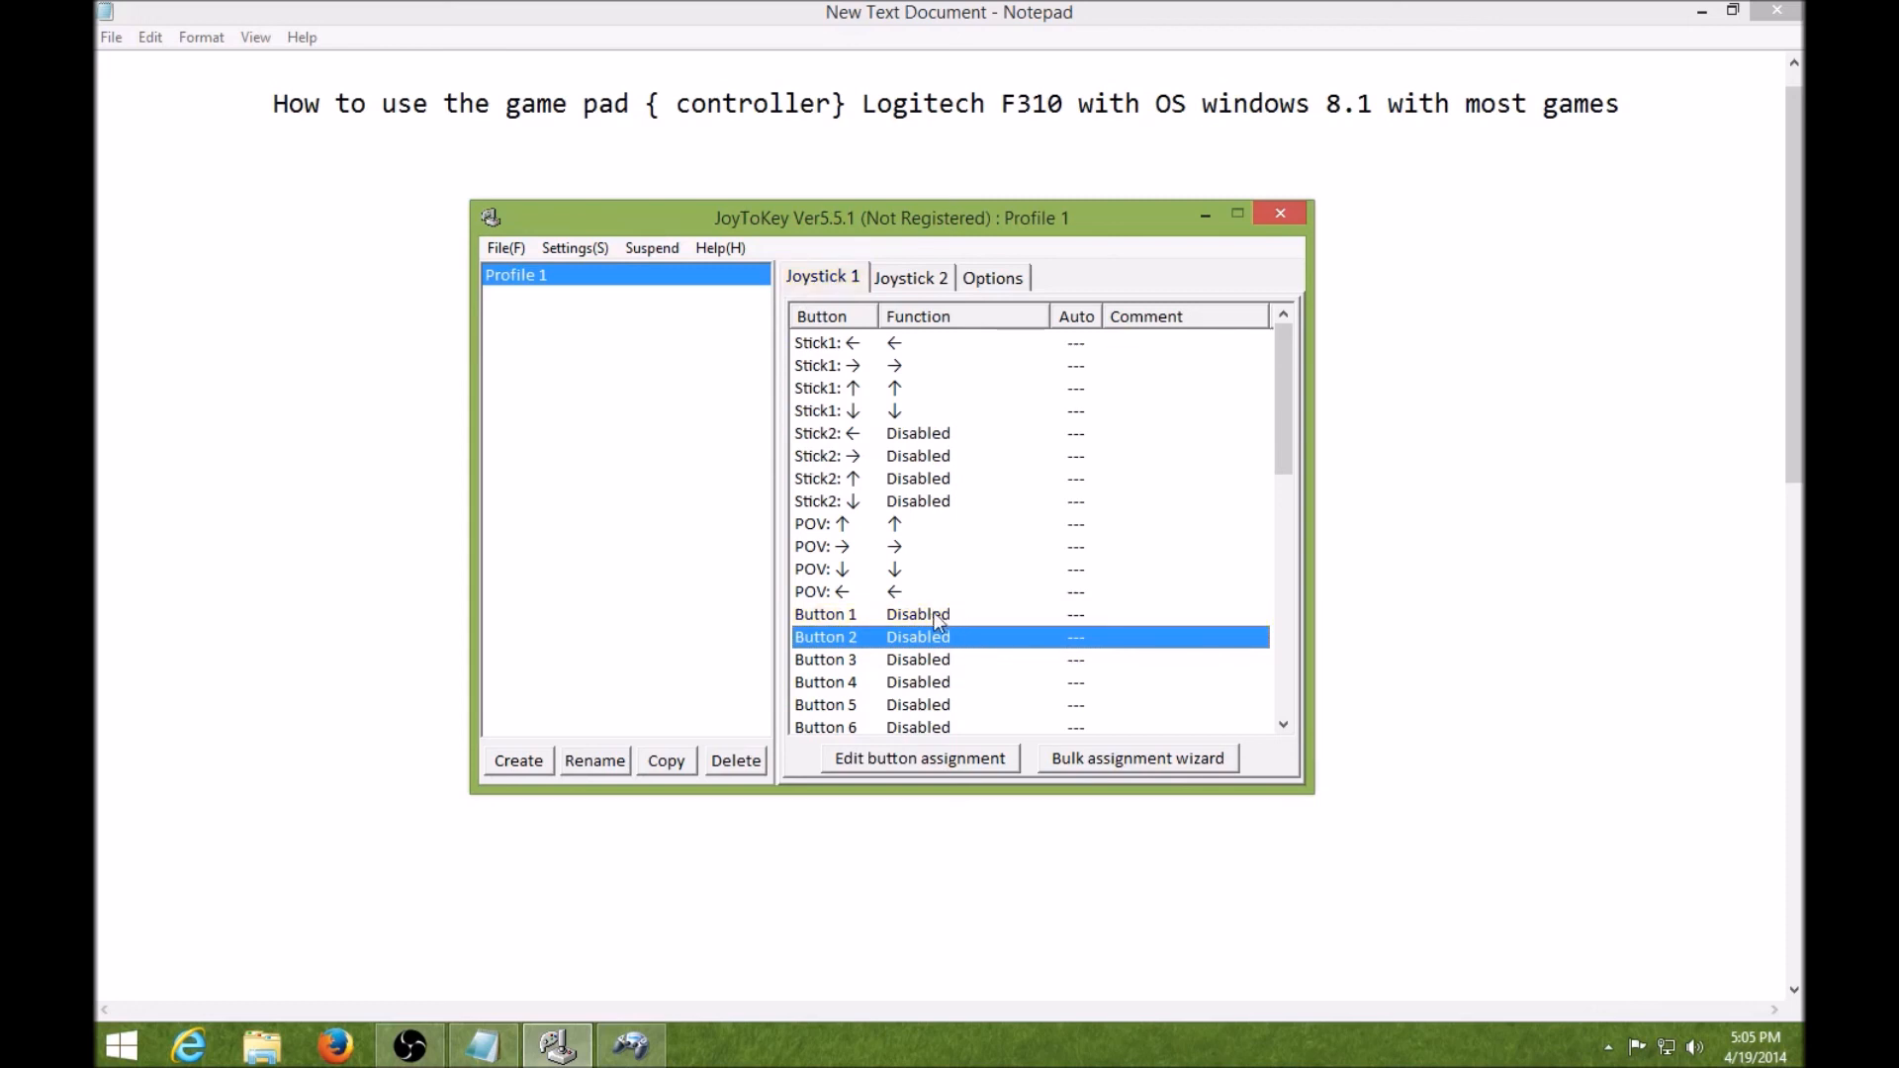
click(934, 615)
right_click(934, 615)
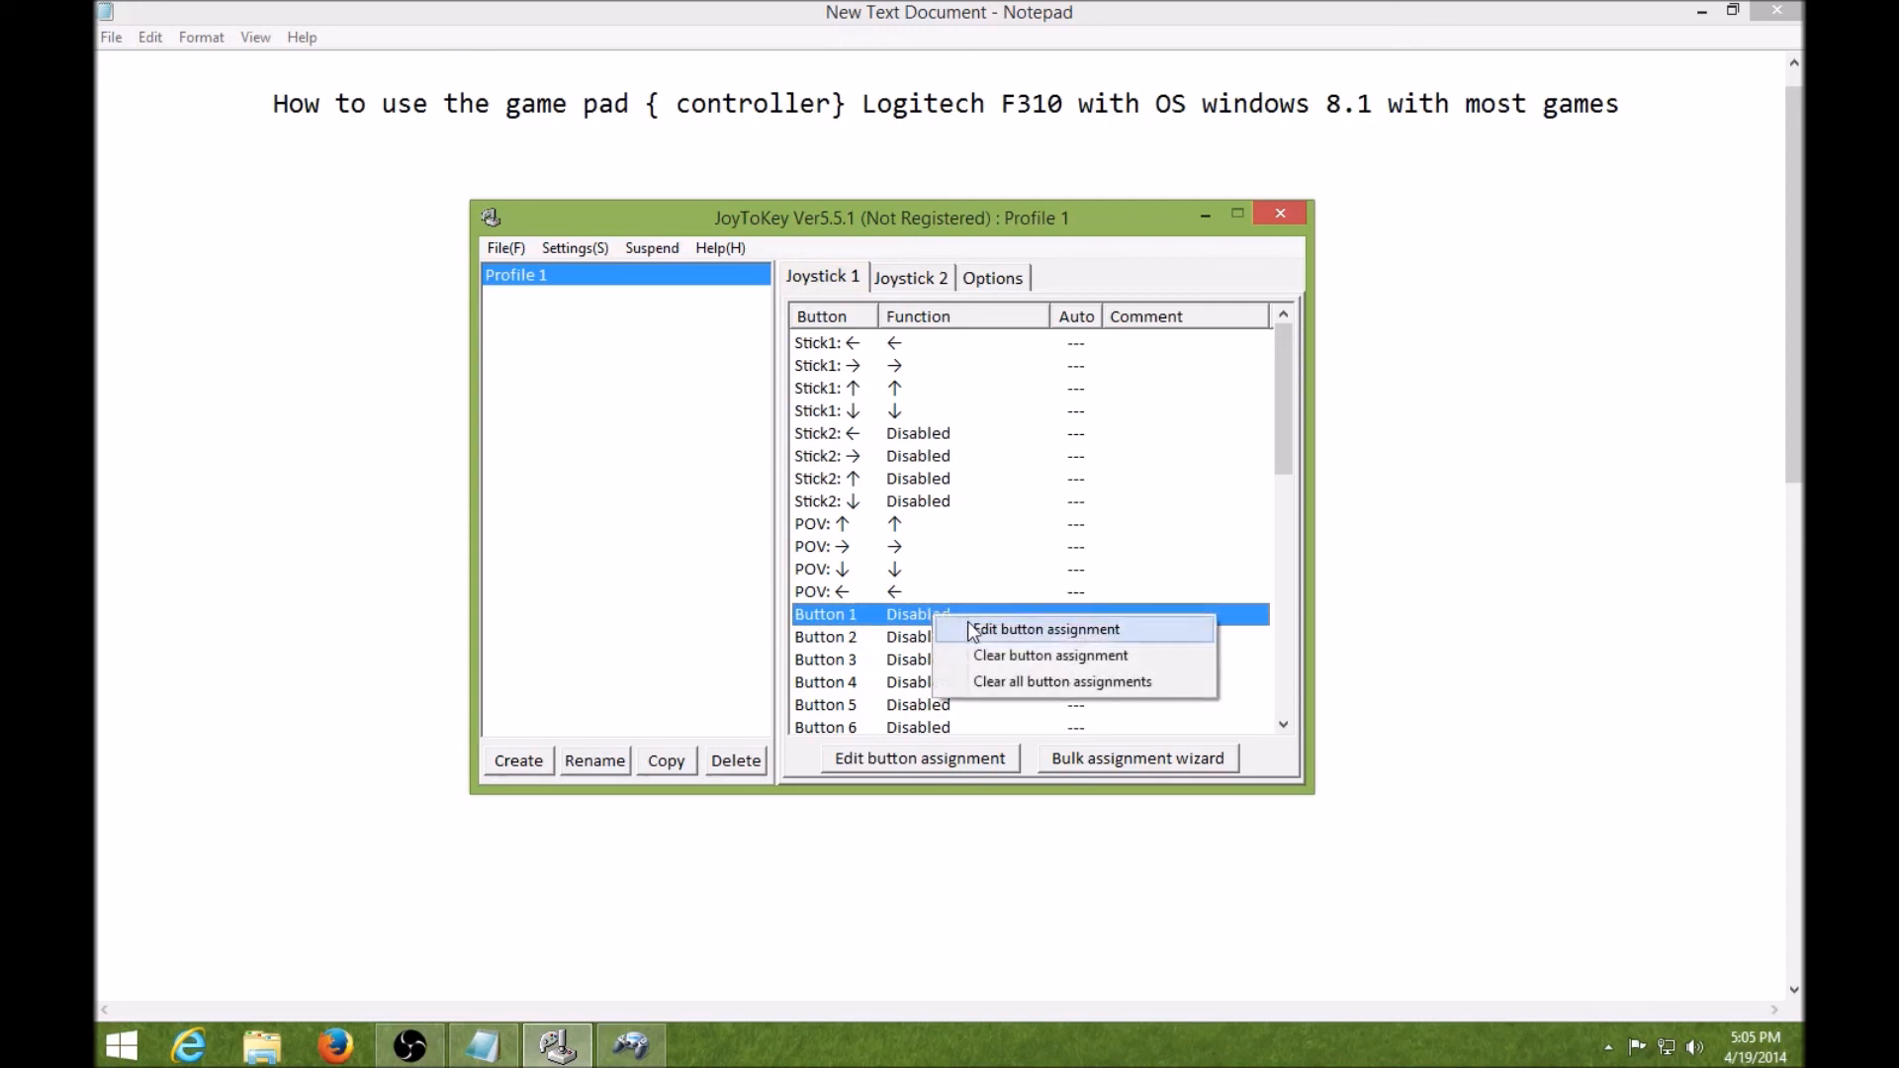
click(976, 630)
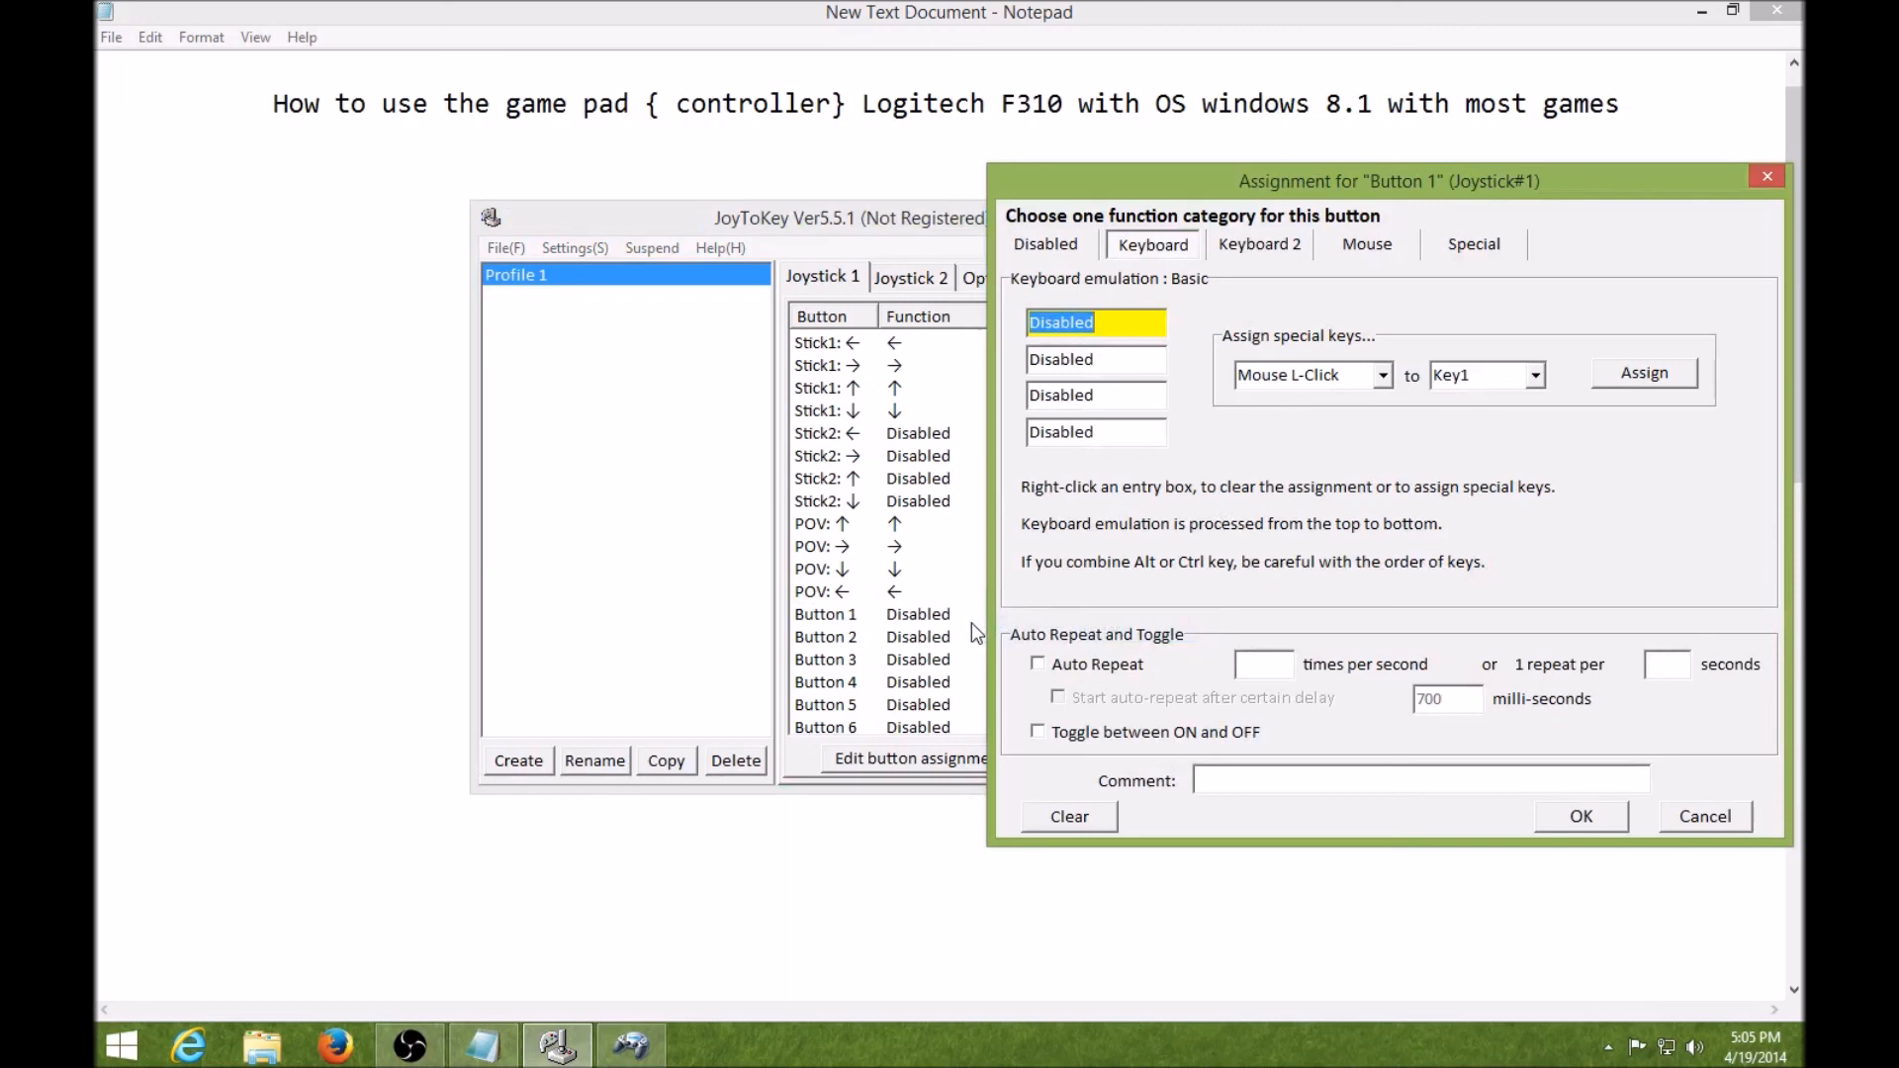
key(c)
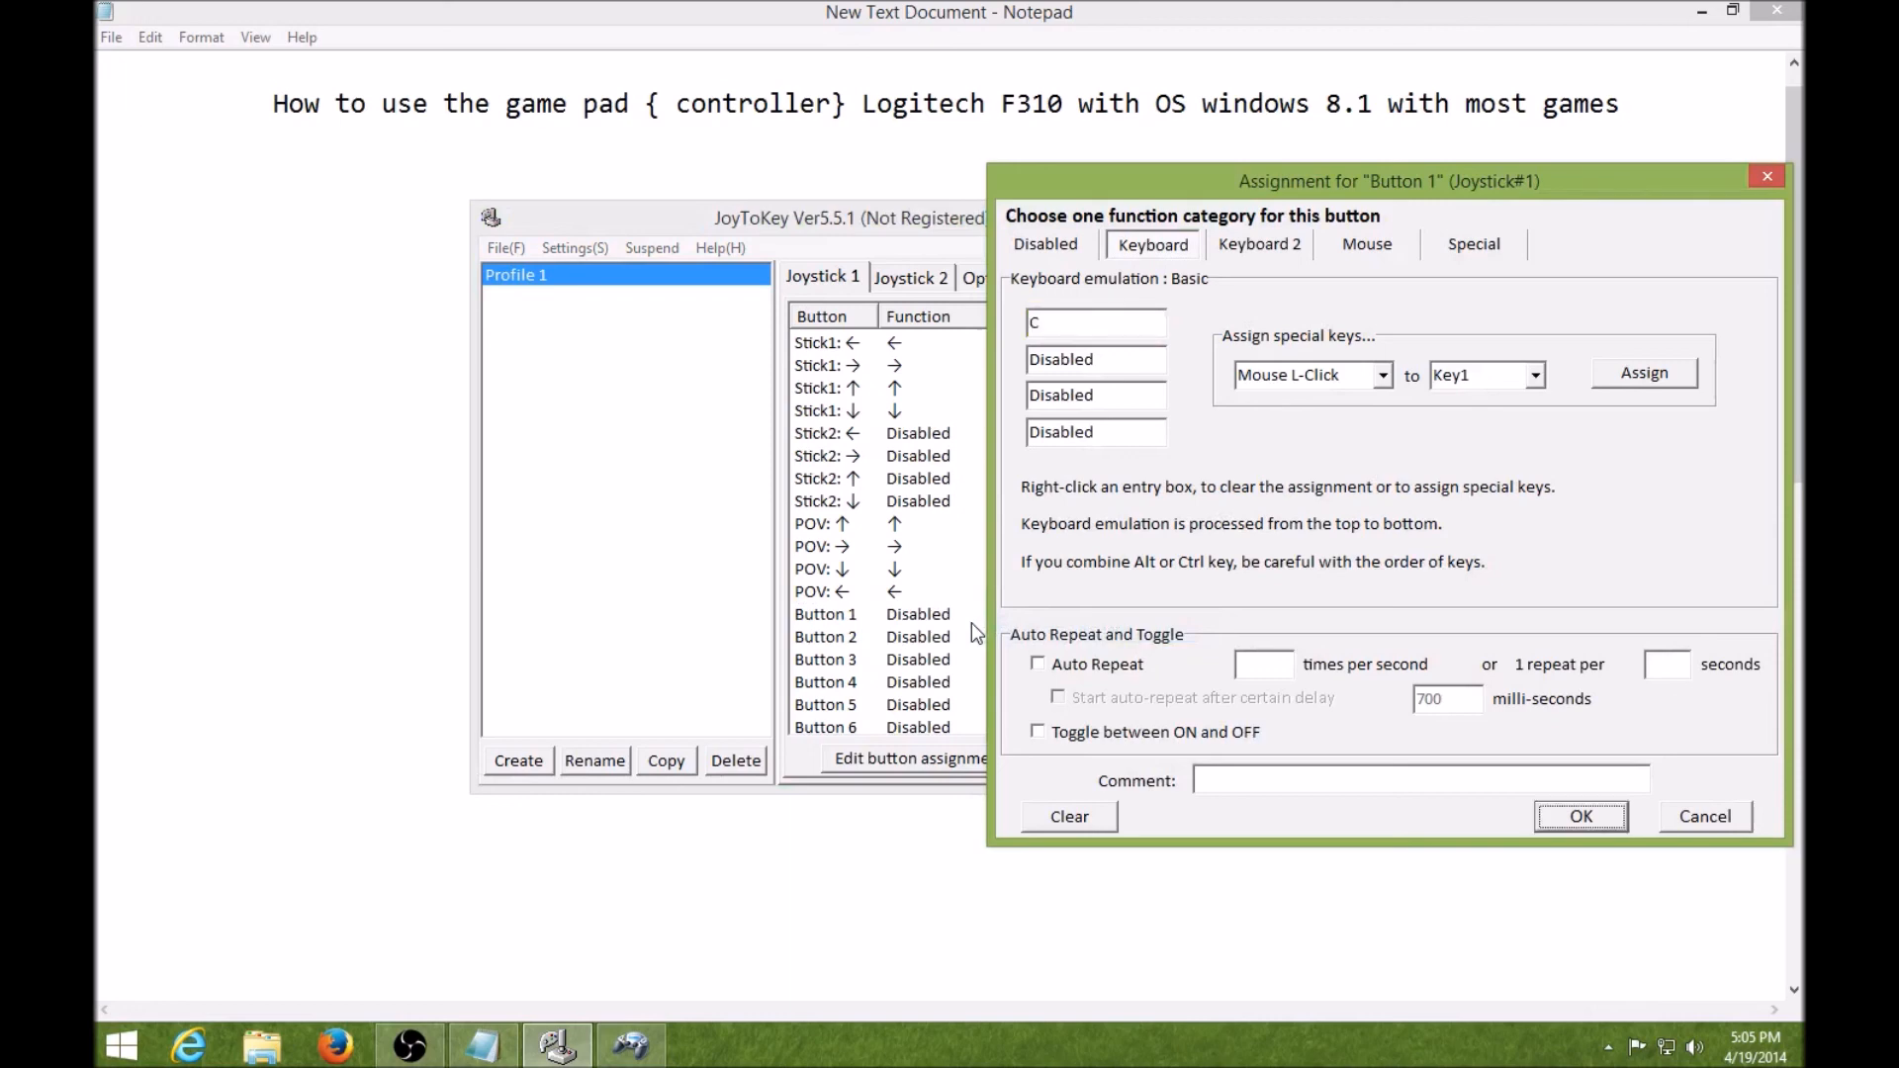
click(1583, 820)
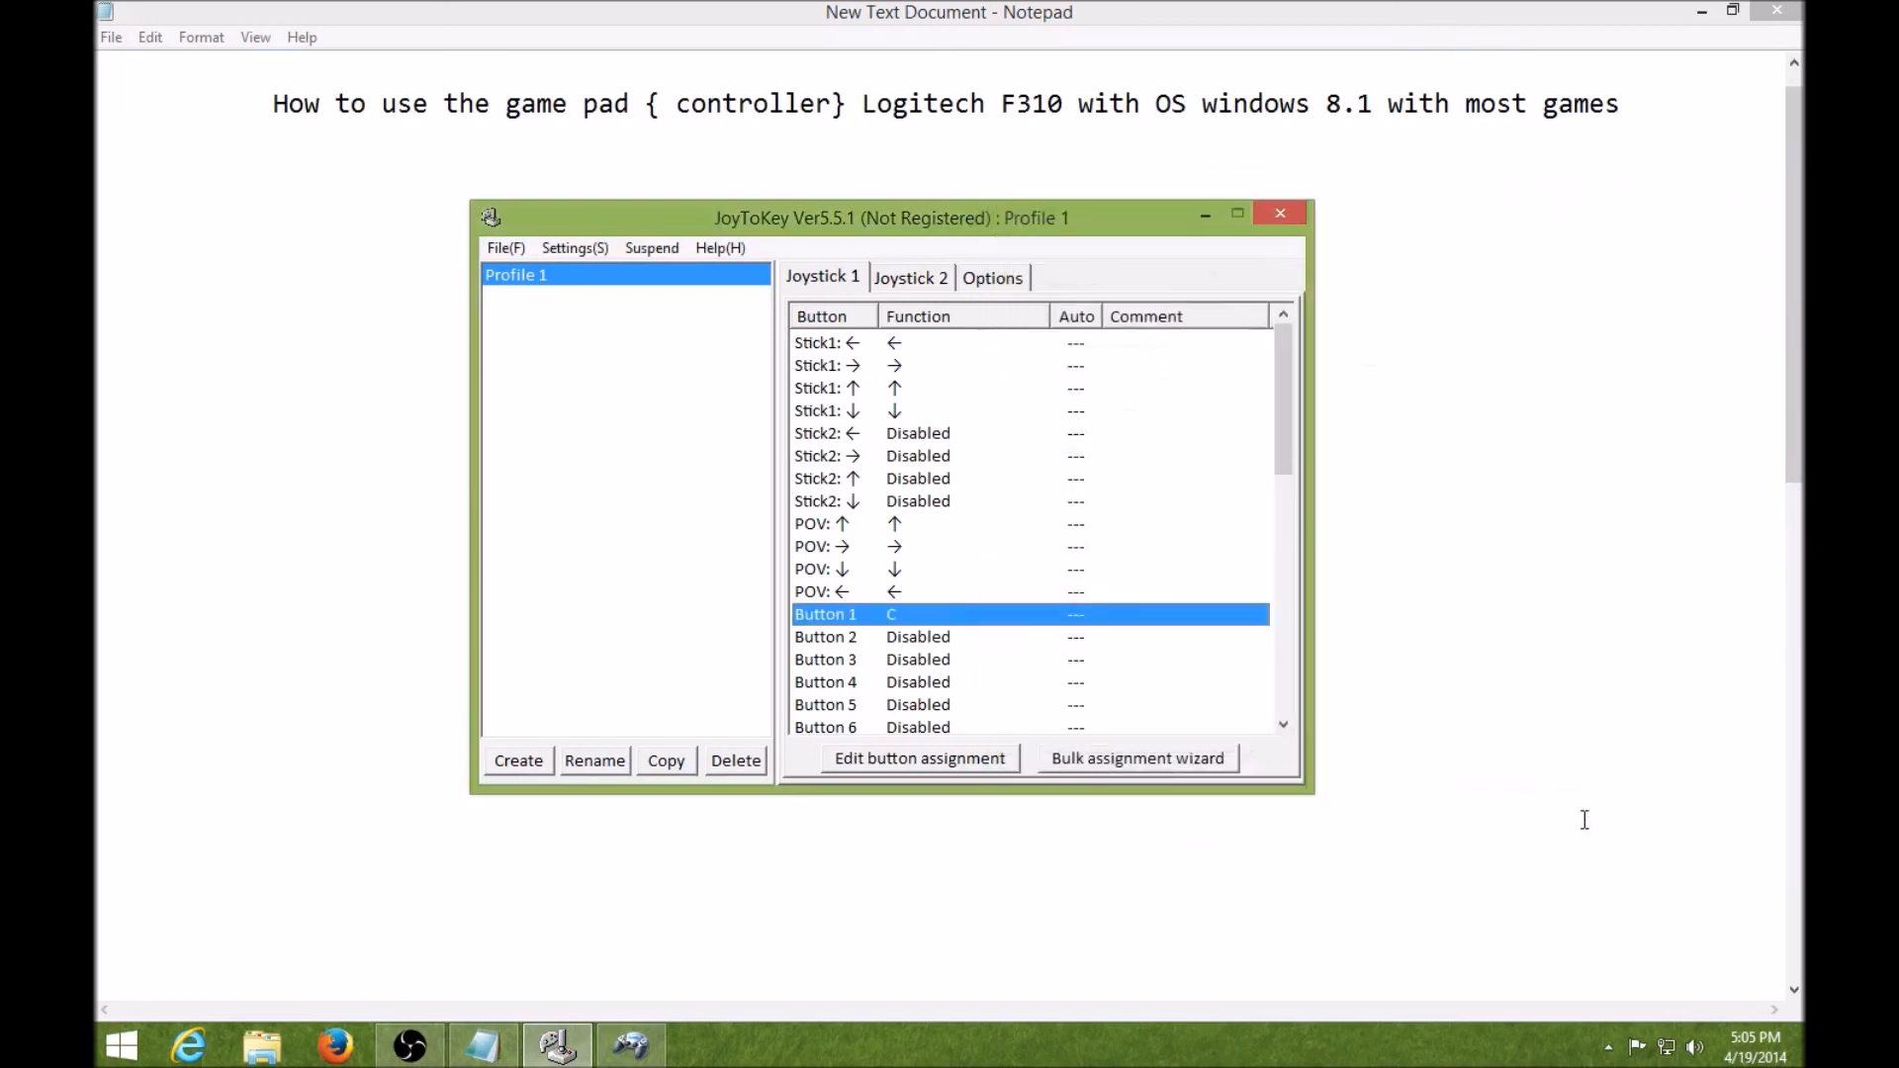
- Assign the V key to Button 2 on Joystick 1 of Profile 1
right_click(857, 644)
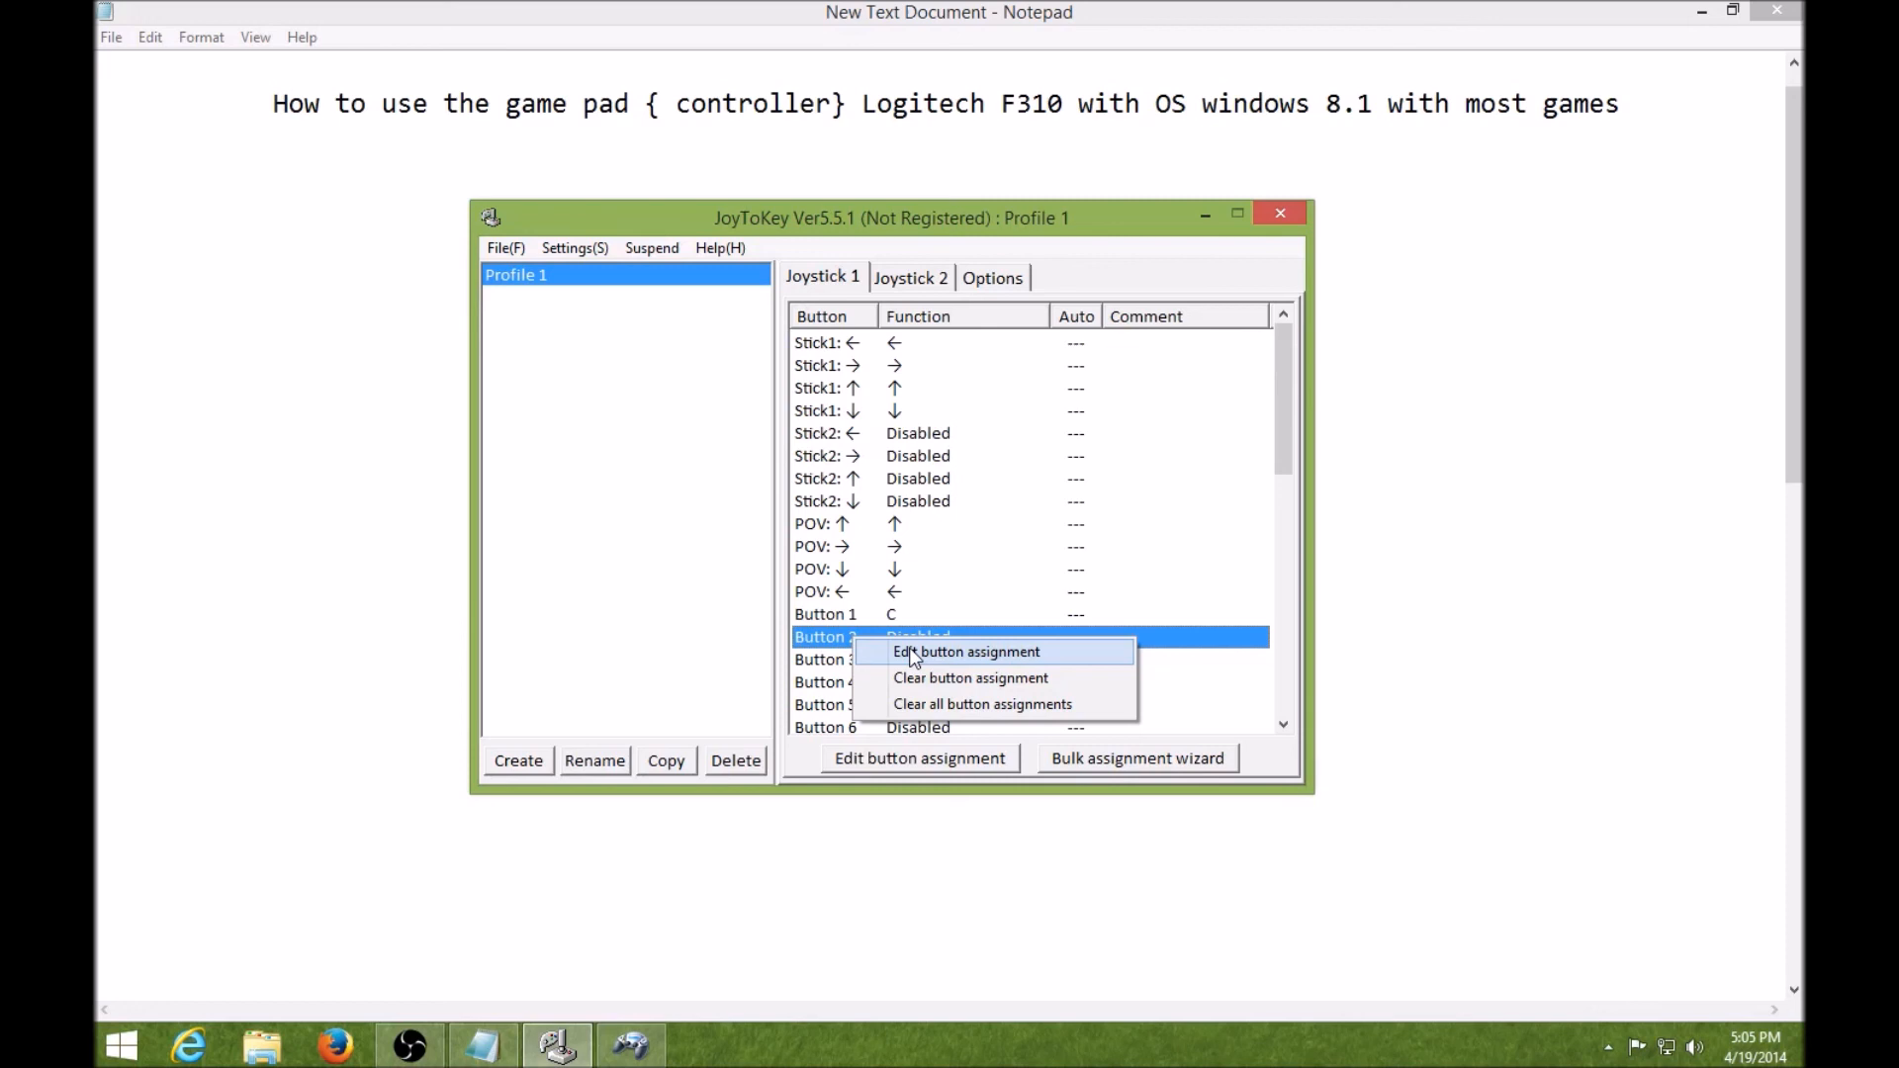
click(912, 653)
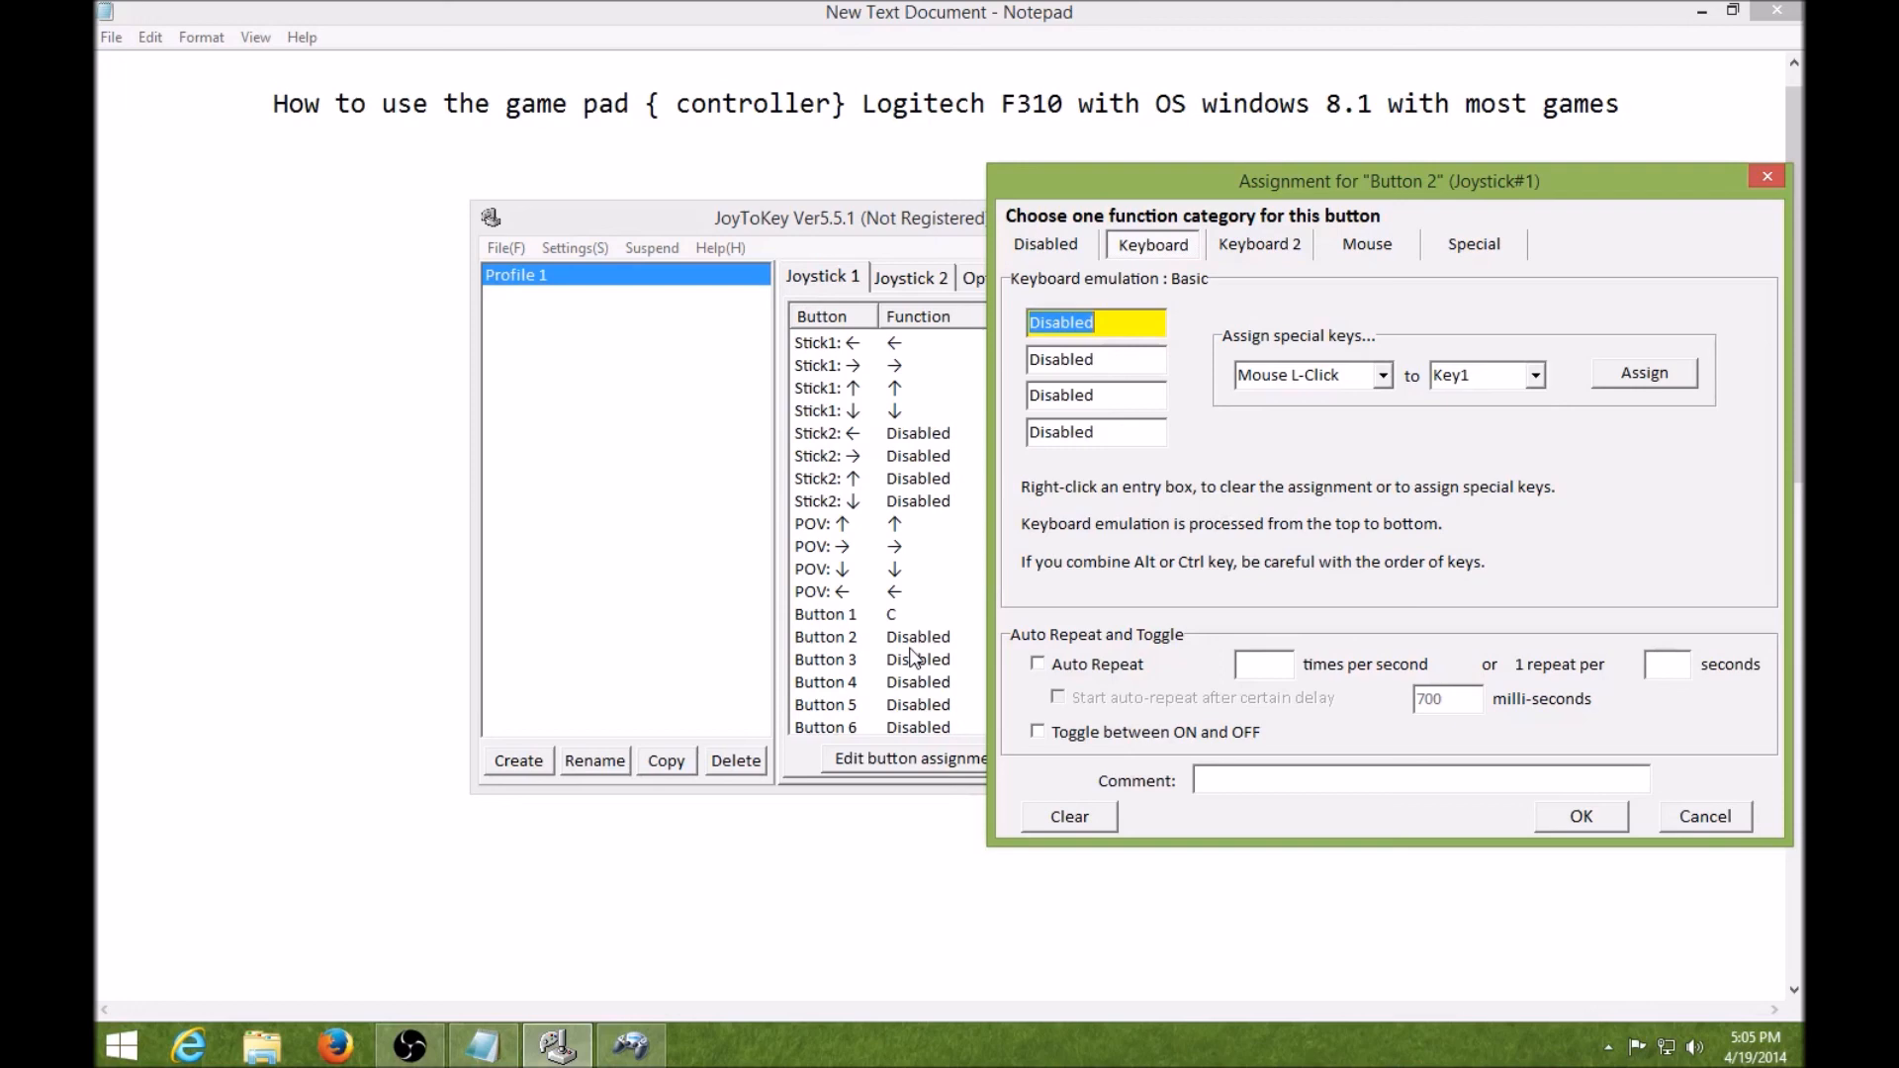
key(v)
click(1581, 817)
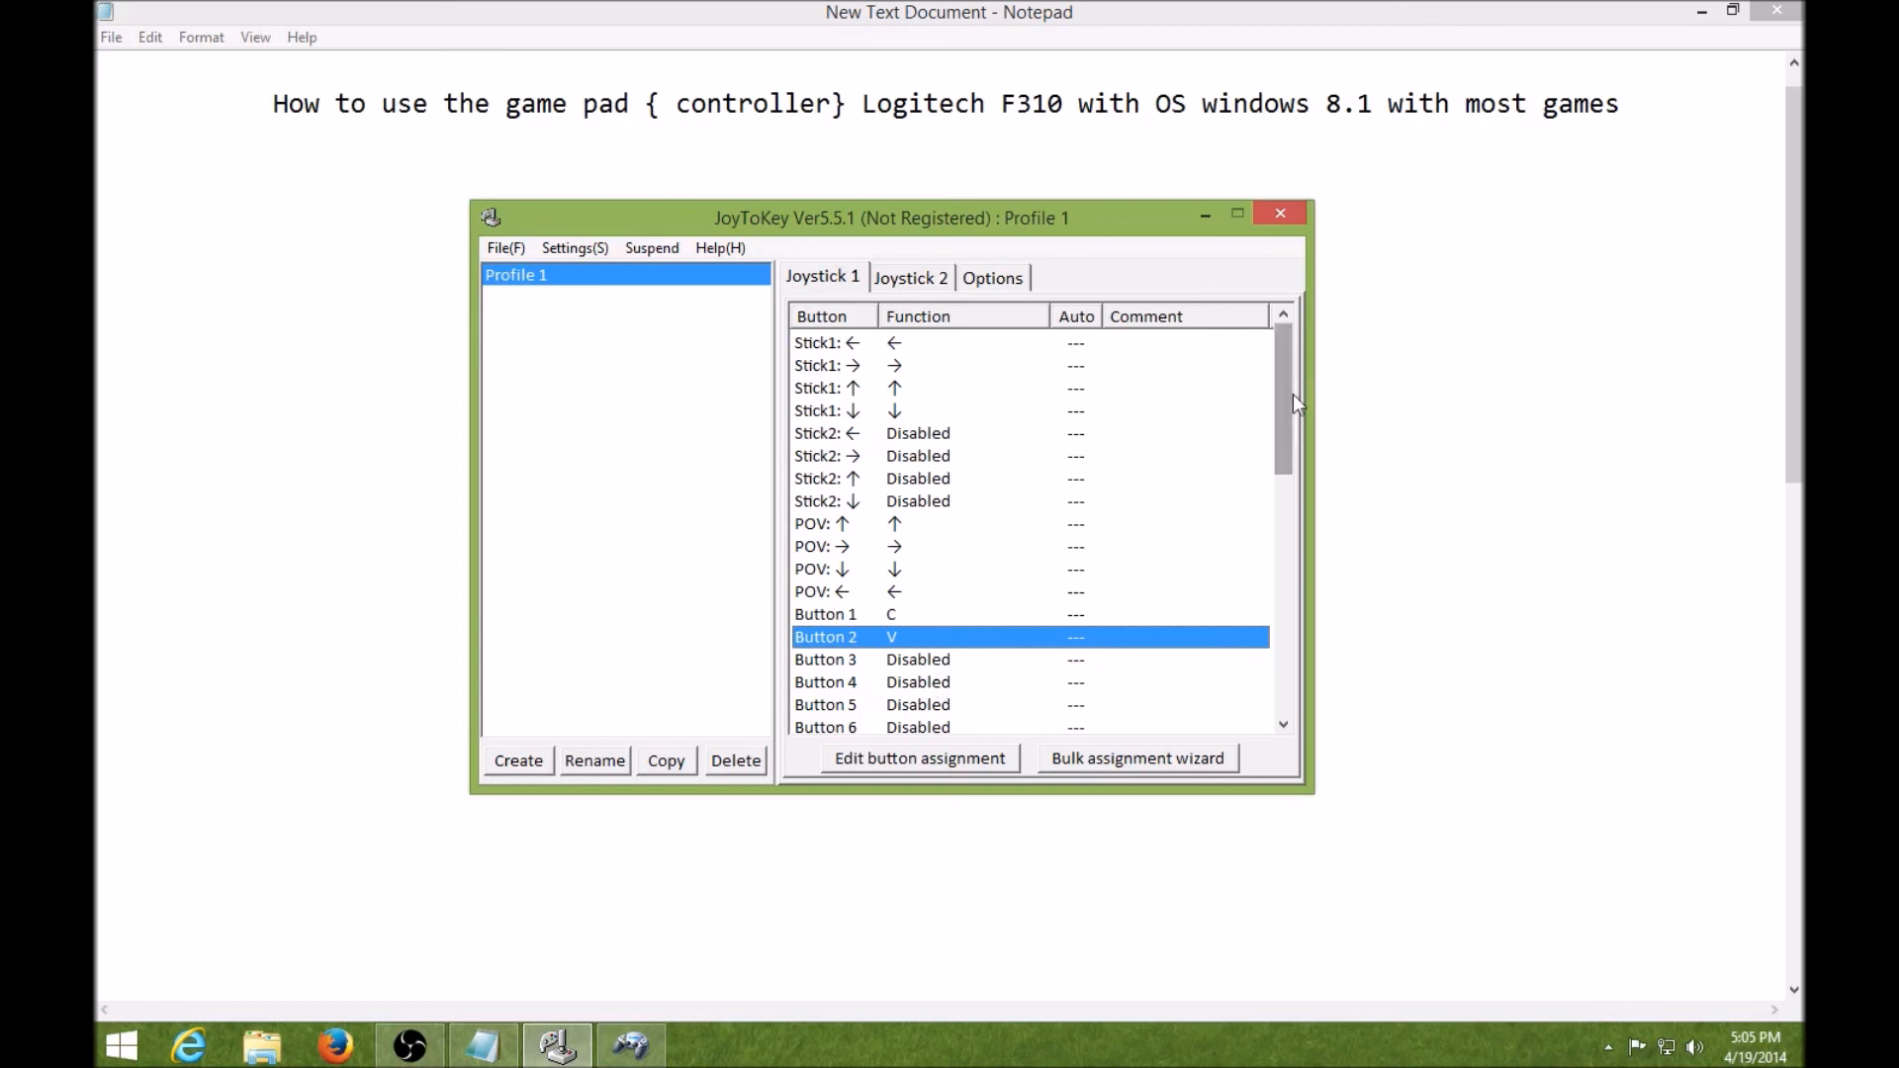
- Assign the Escape key to Button 7 on Joystick 1 of Profile 1
drag(1292, 393, 1302, 334)
drag(1286, 427, 1304, 555)
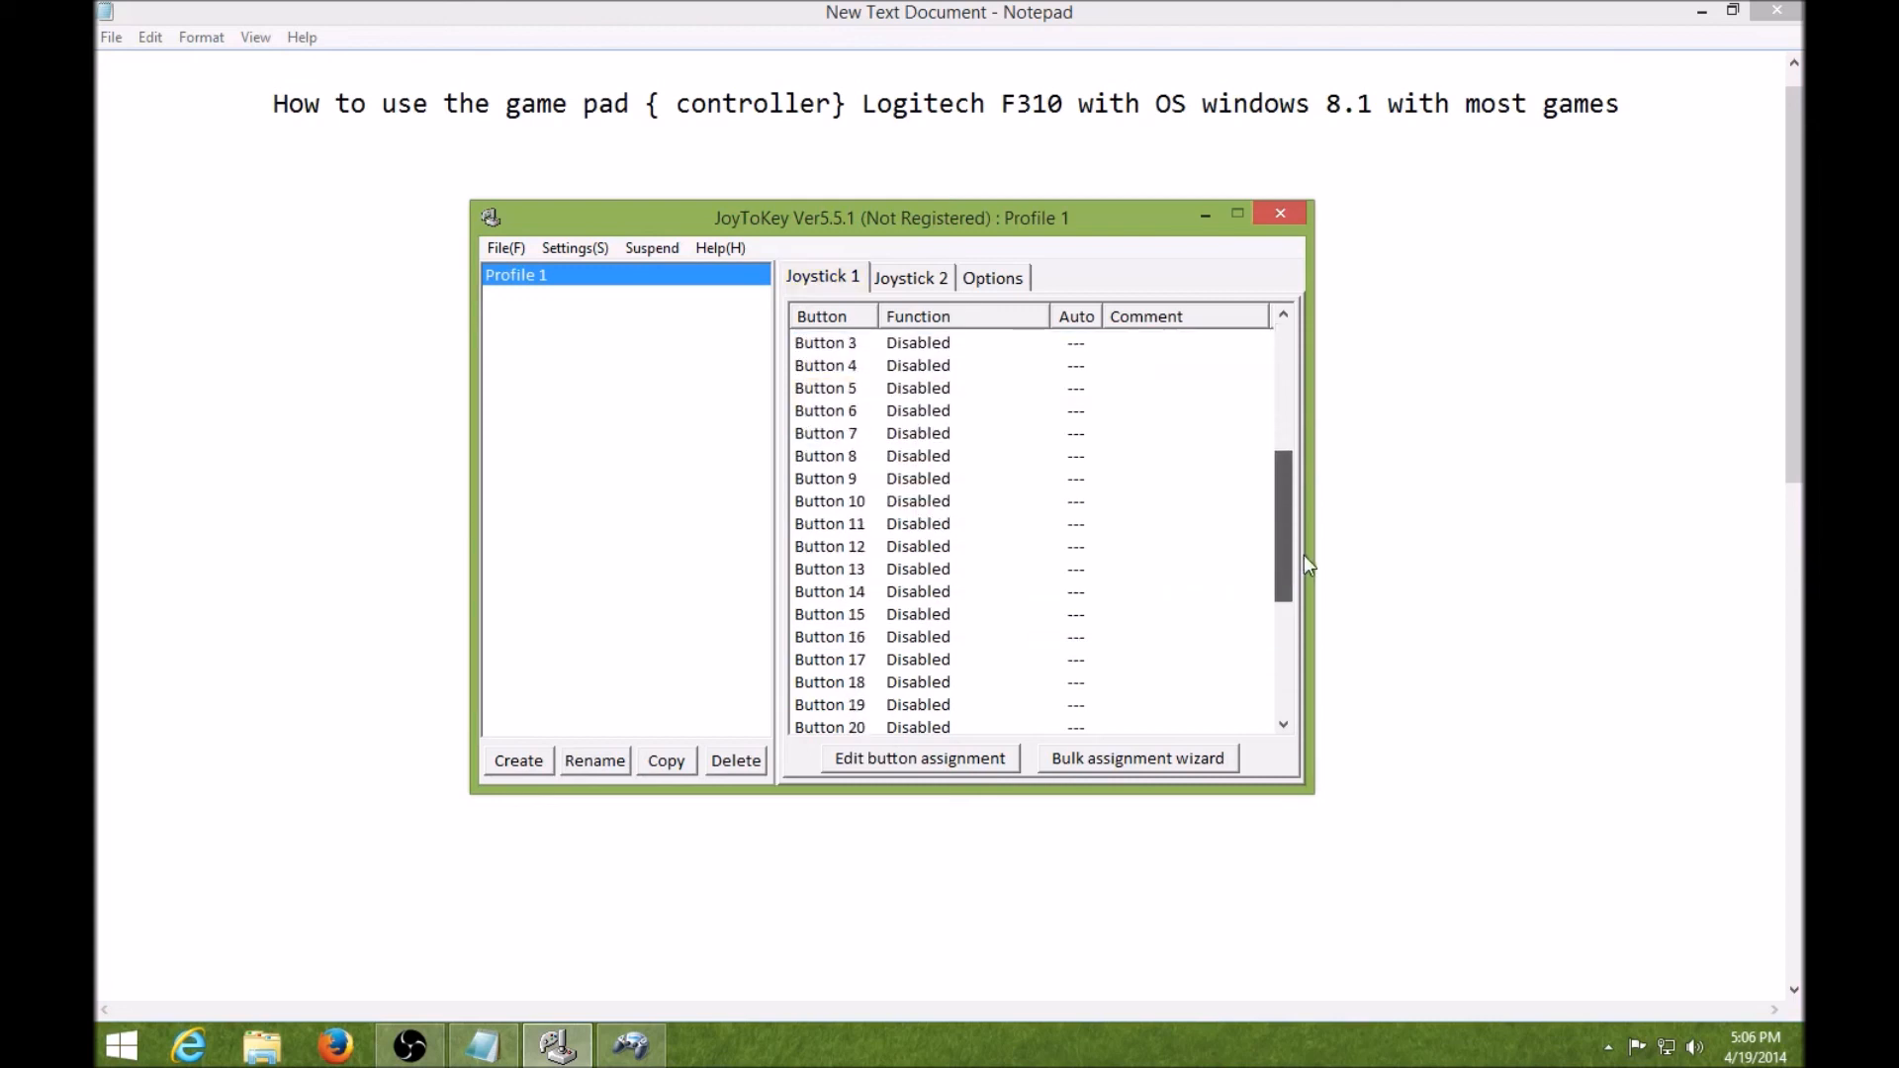
right_click(910, 435)
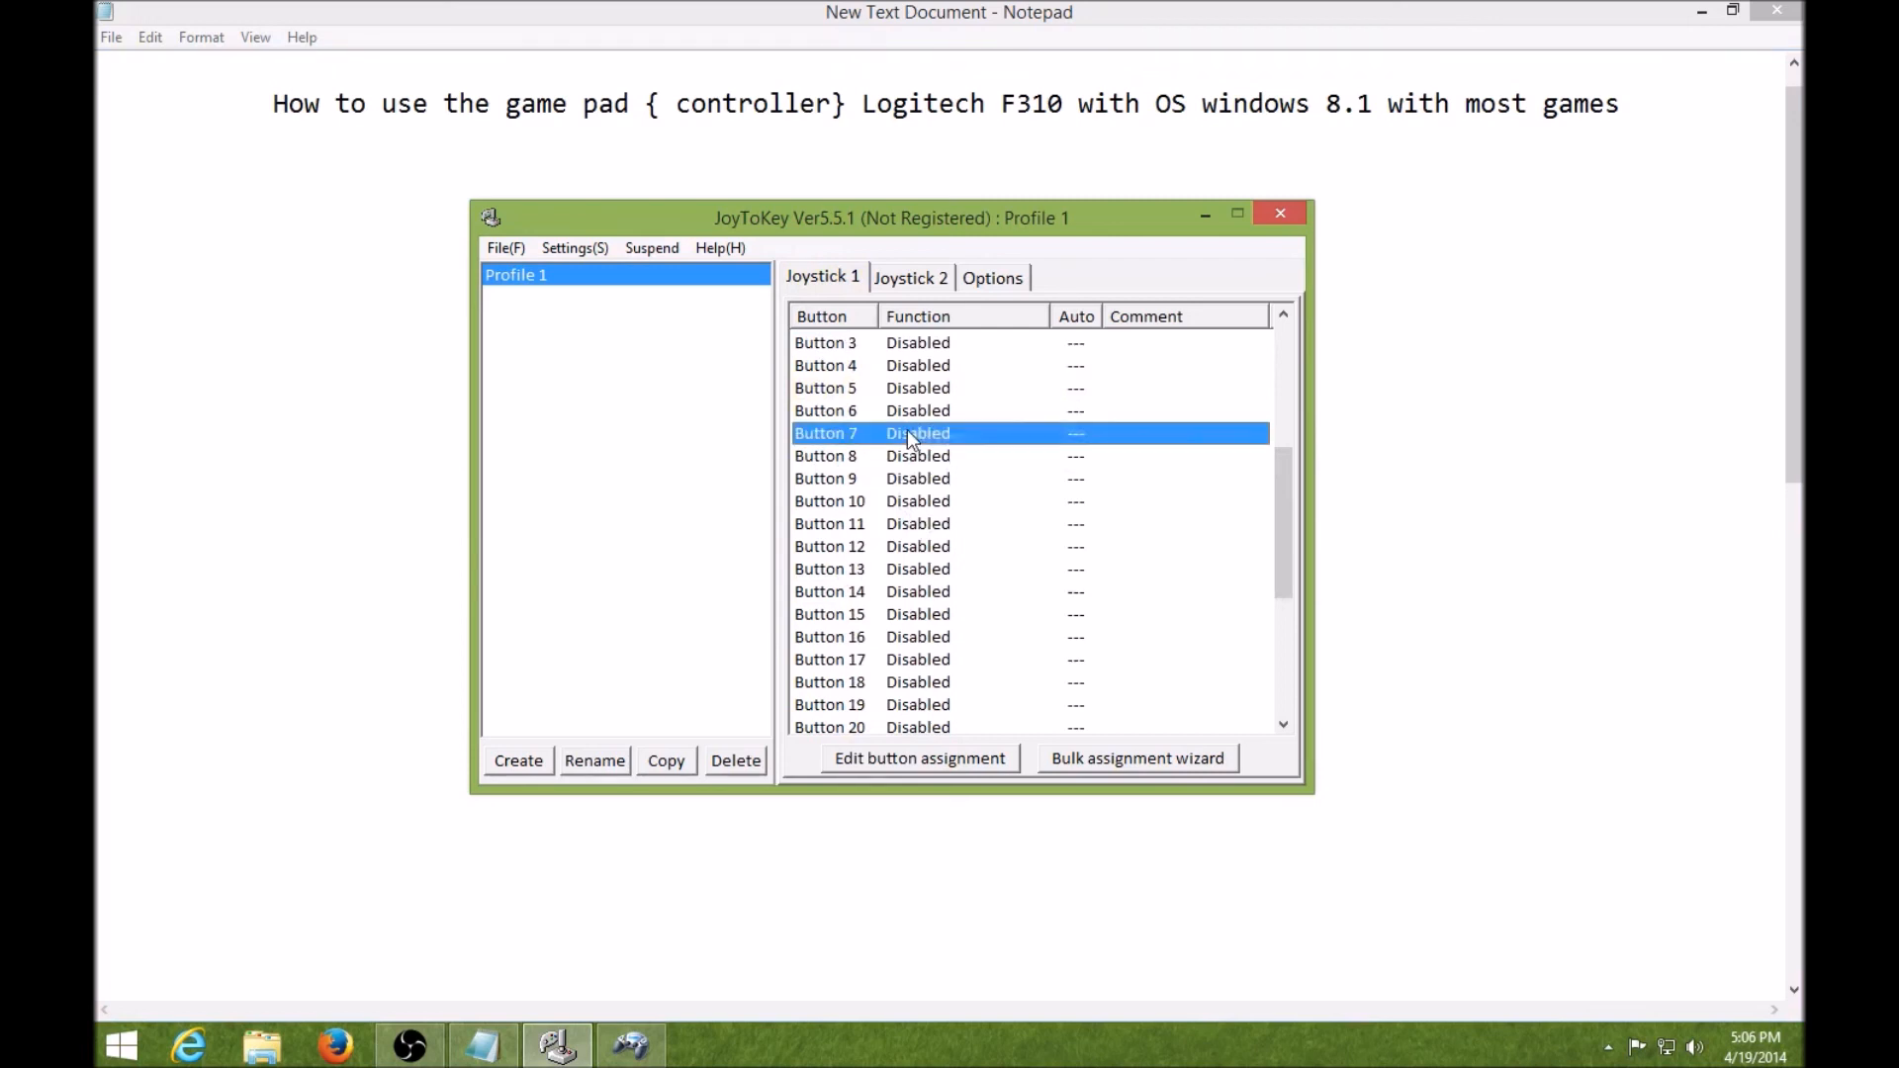
click(957, 445)
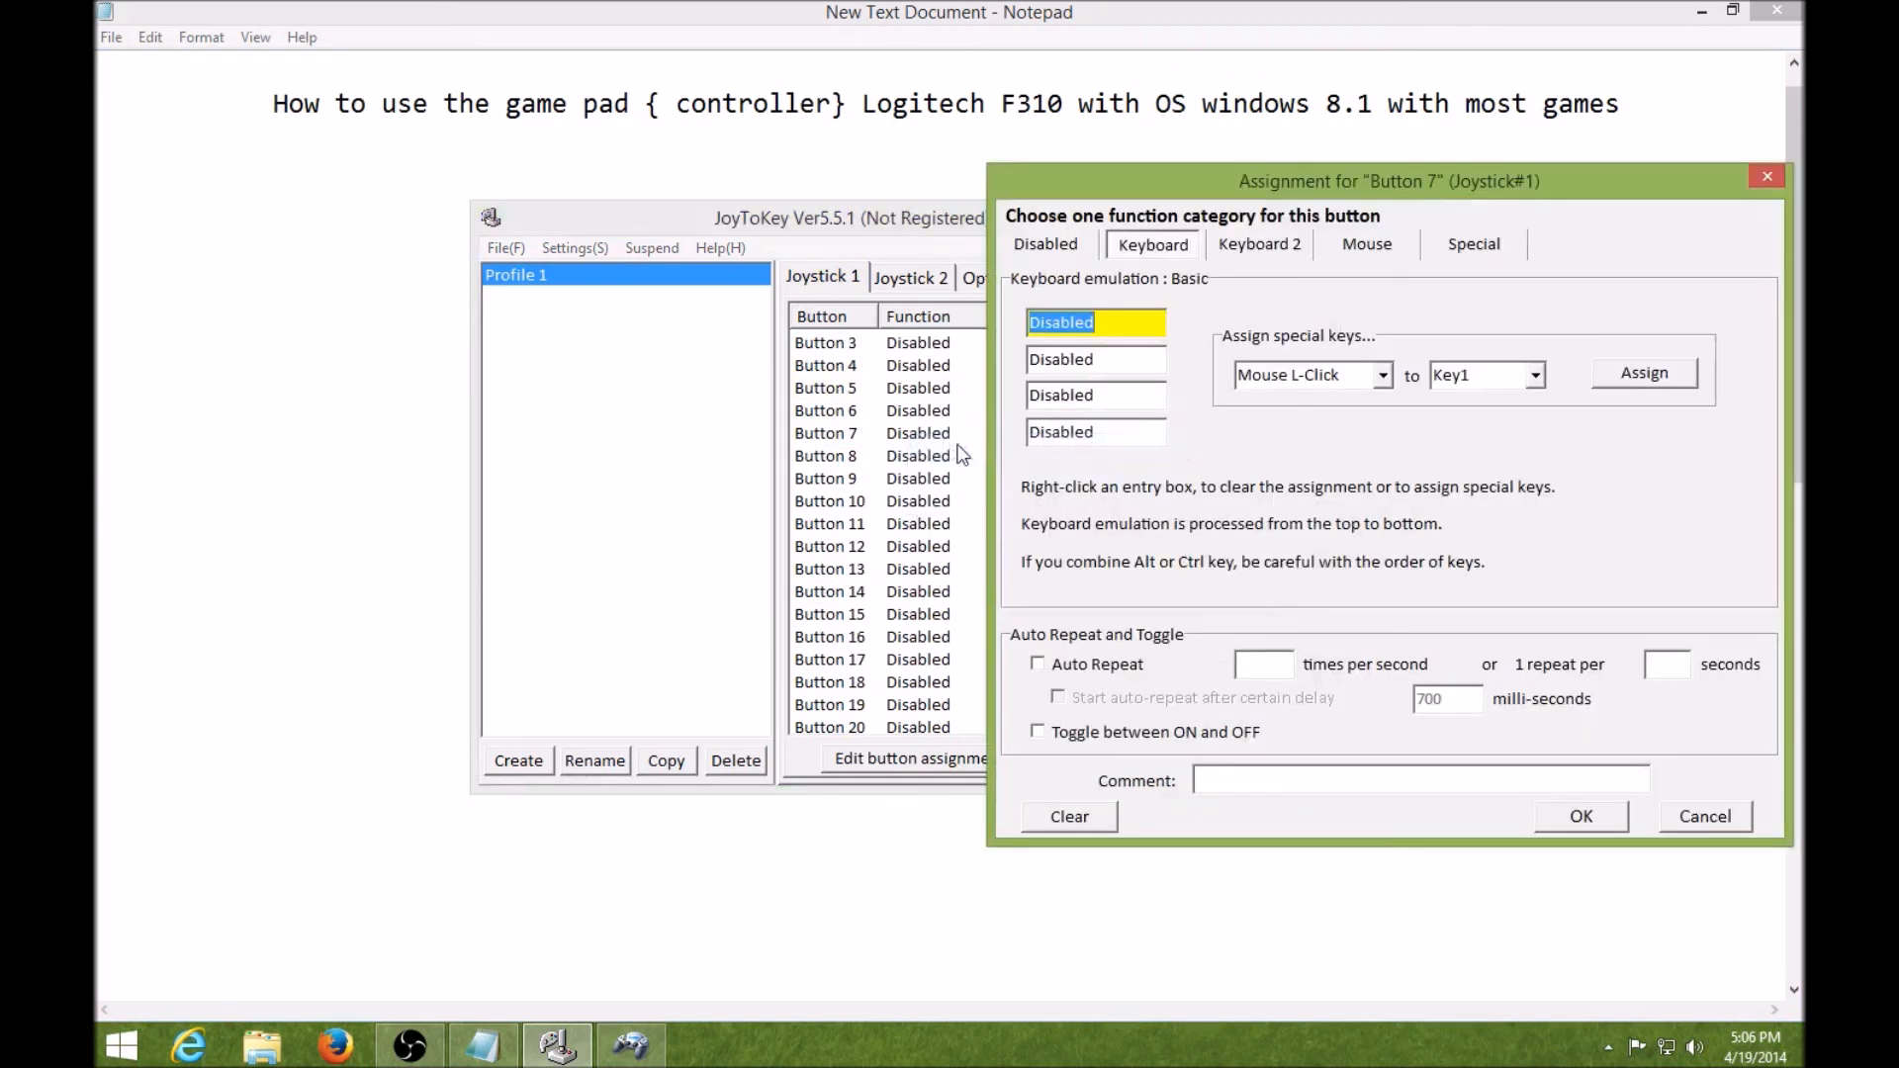
key(Escape)
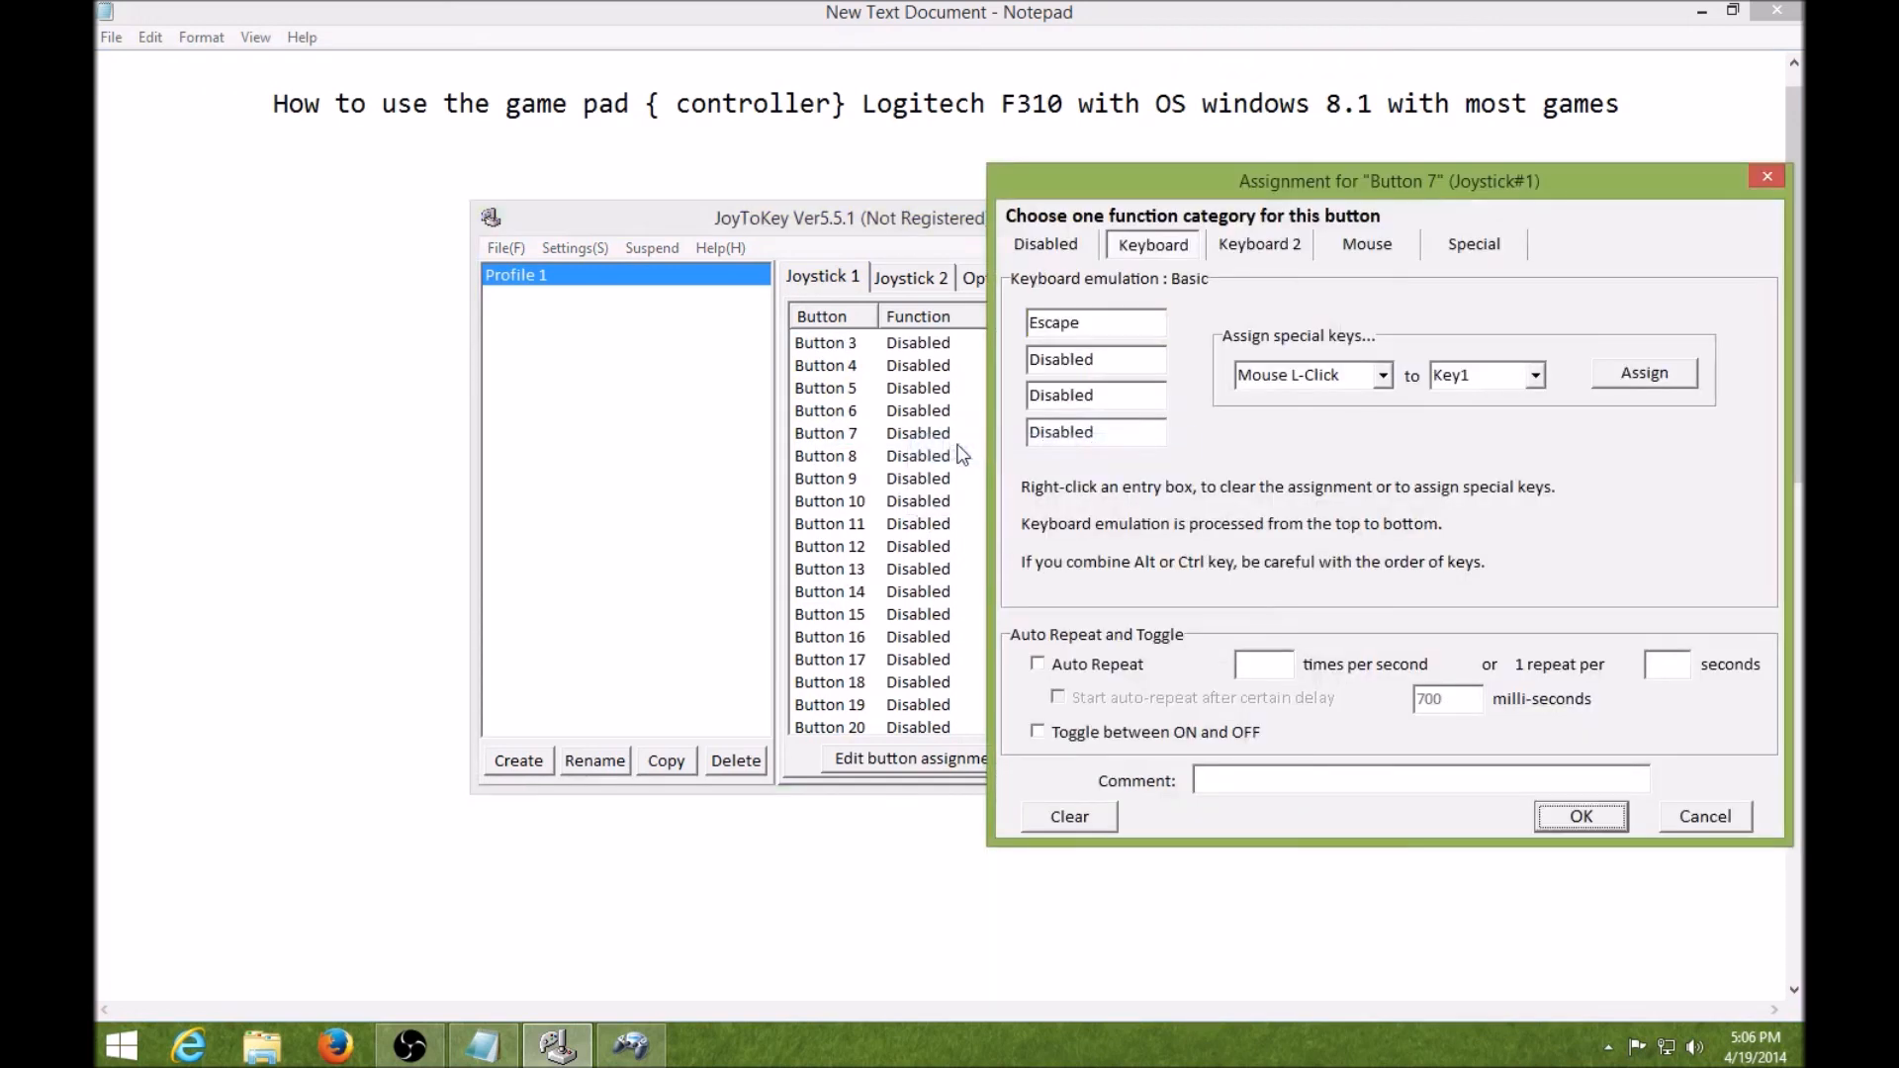
click(1579, 818)
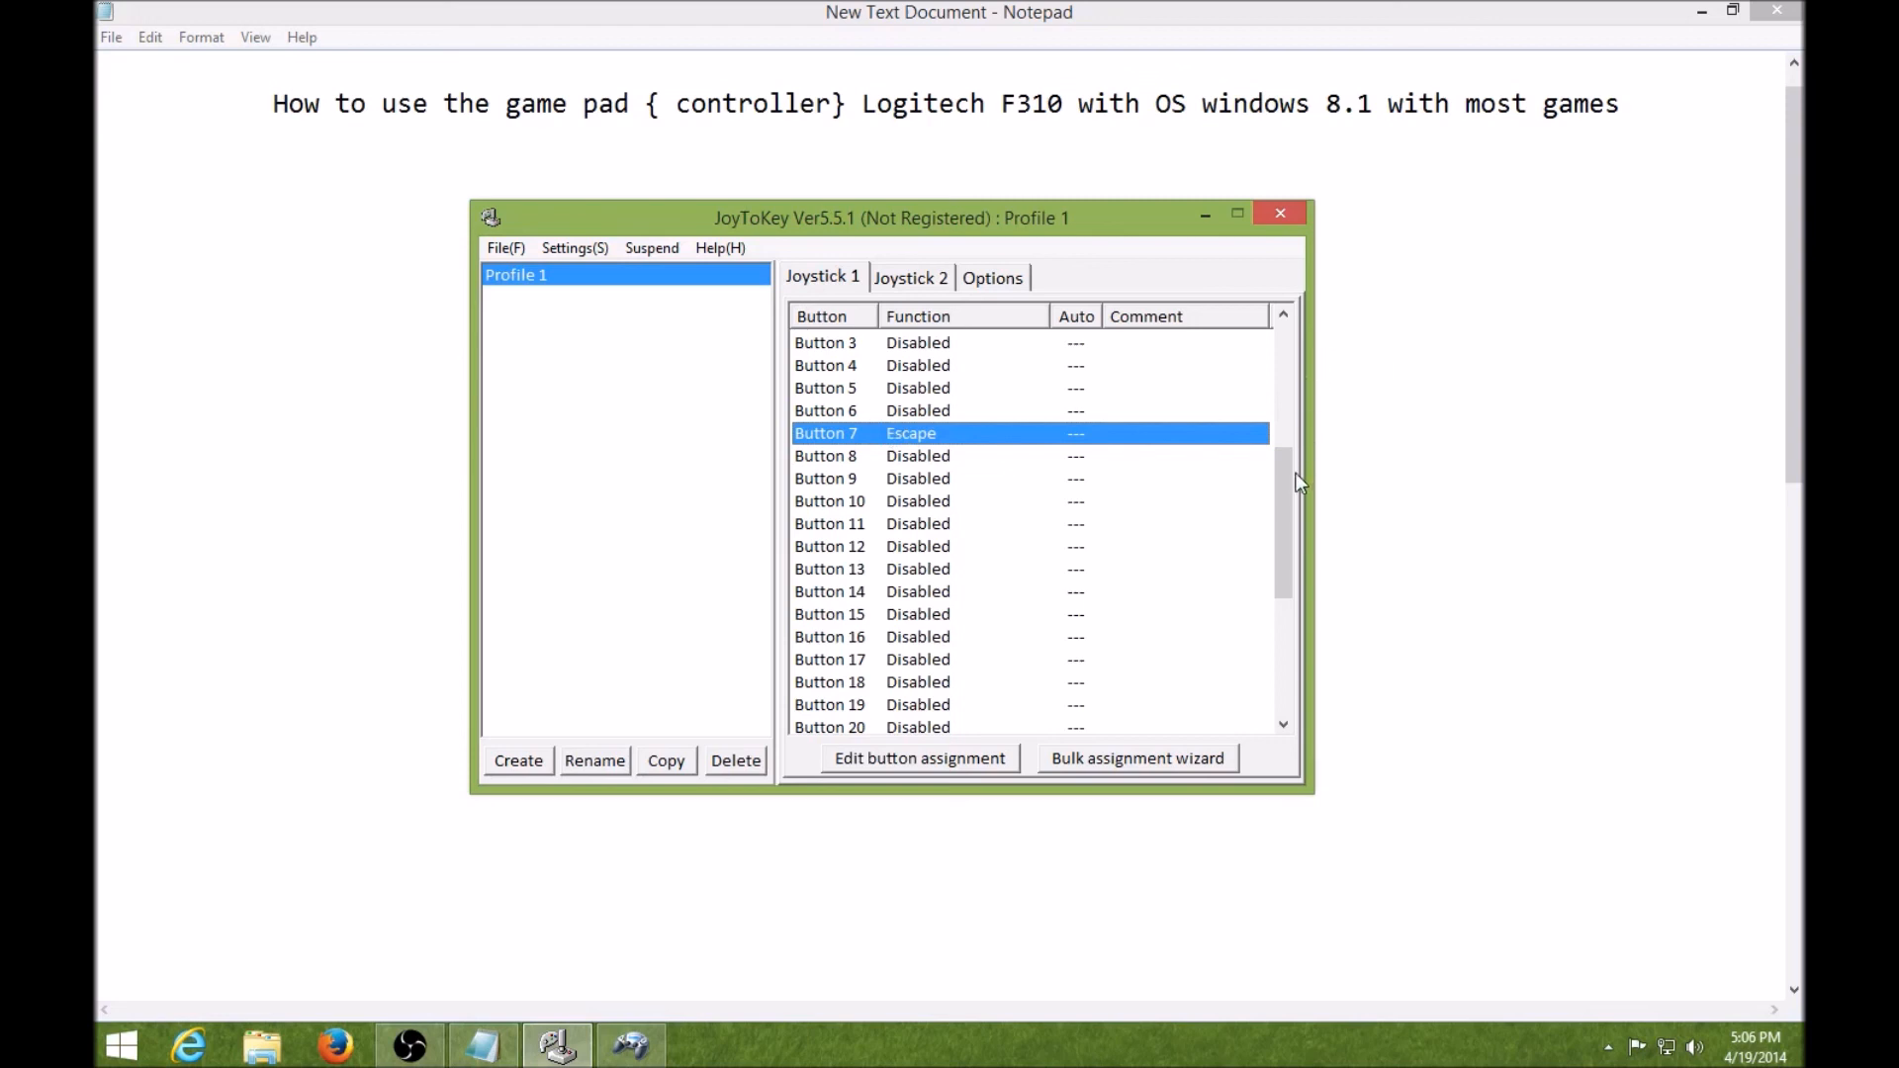
- Save Profile 1 with its Joystick 1 key assignments
drag(1286, 564, 1319, 449)
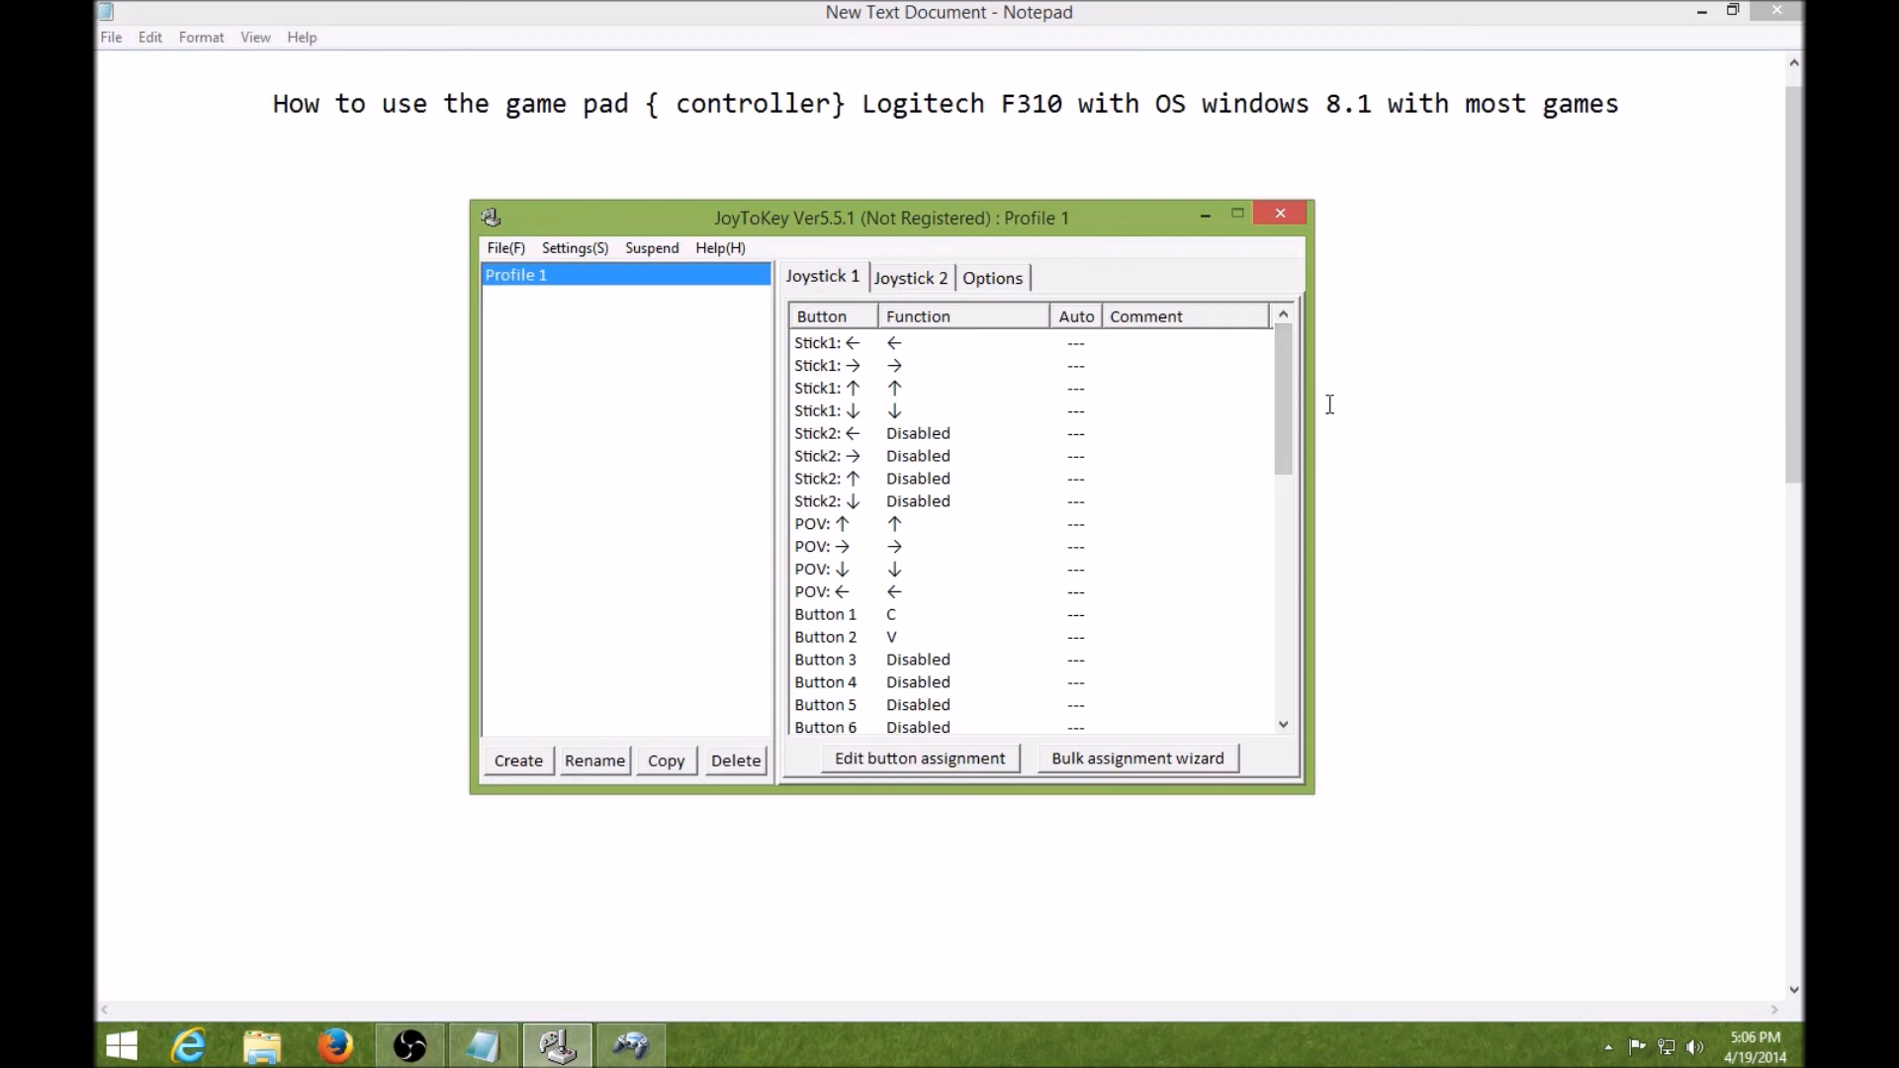
click(507, 249)
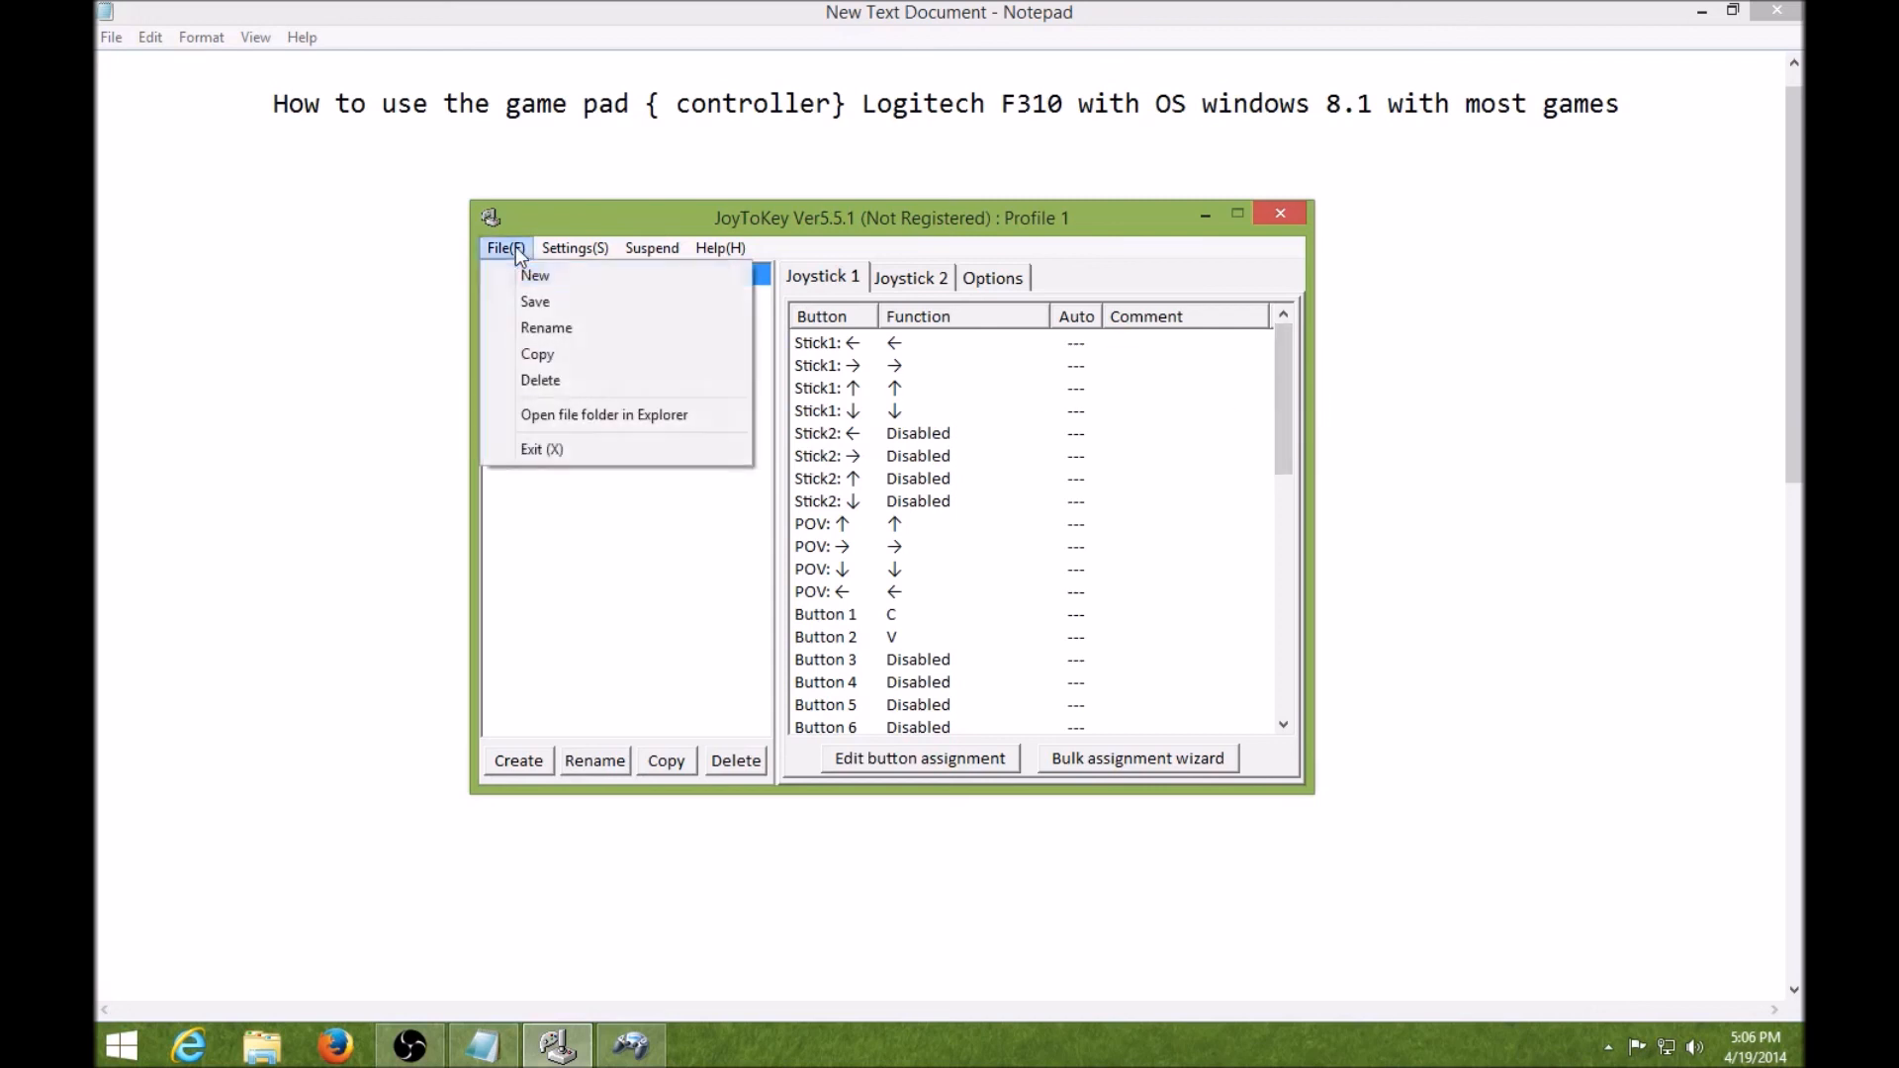
click(543, 305)
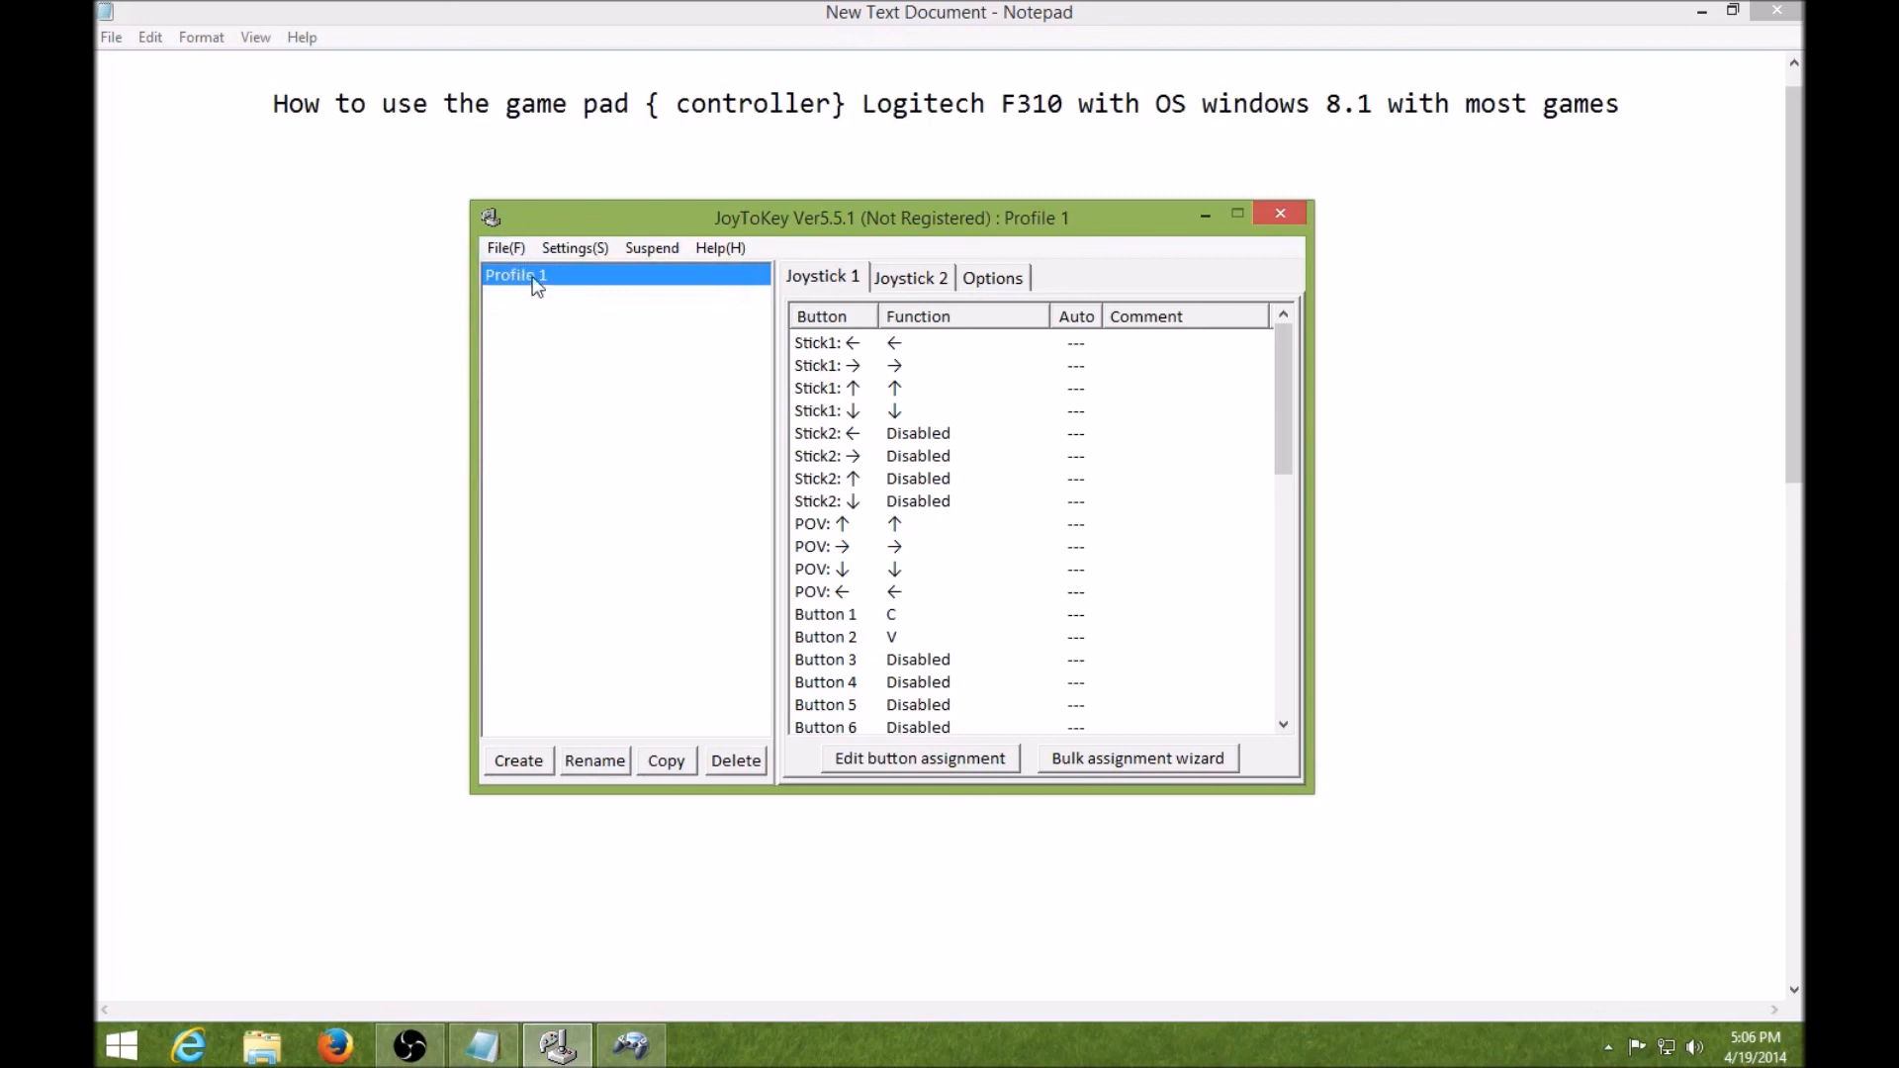
- Rename Profile 1 as "3 stars of destiny"
right_click(537, 278)
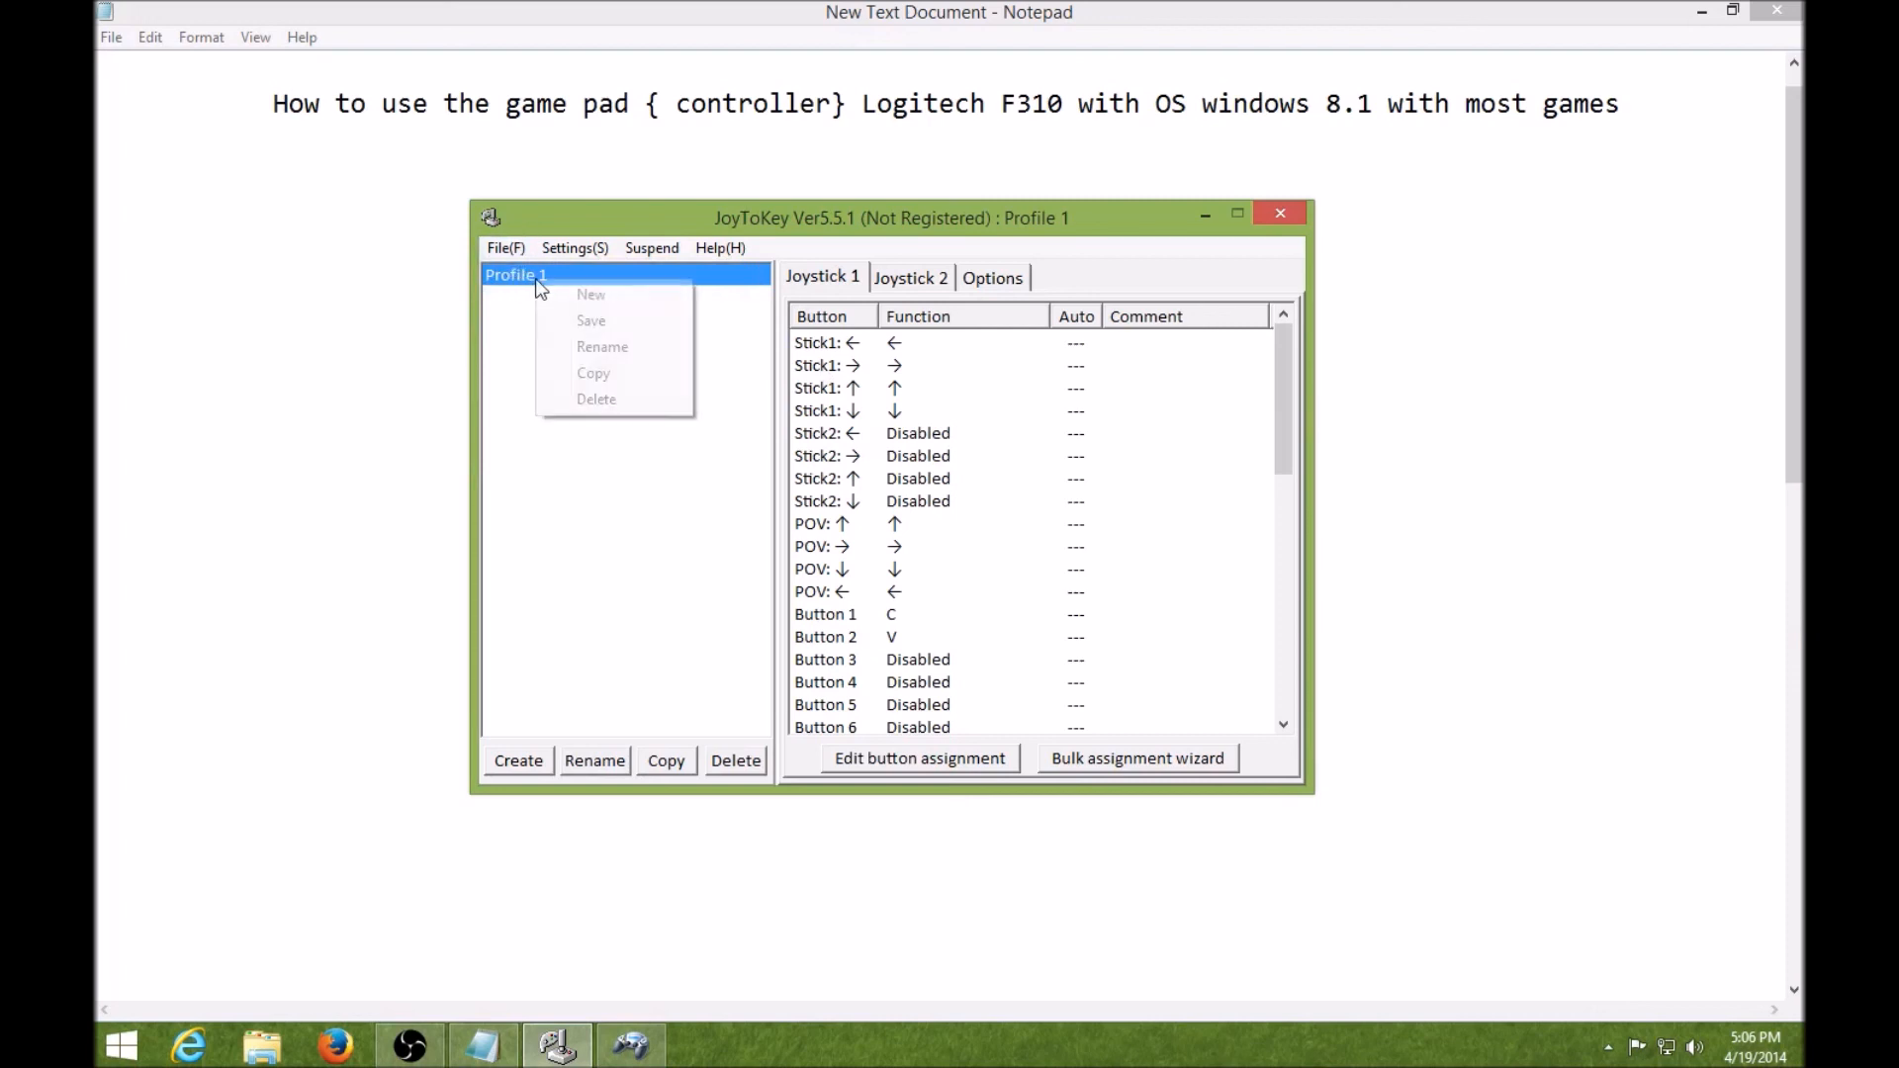
click(599, 348)
key(BackSpace)
text(3 stars)
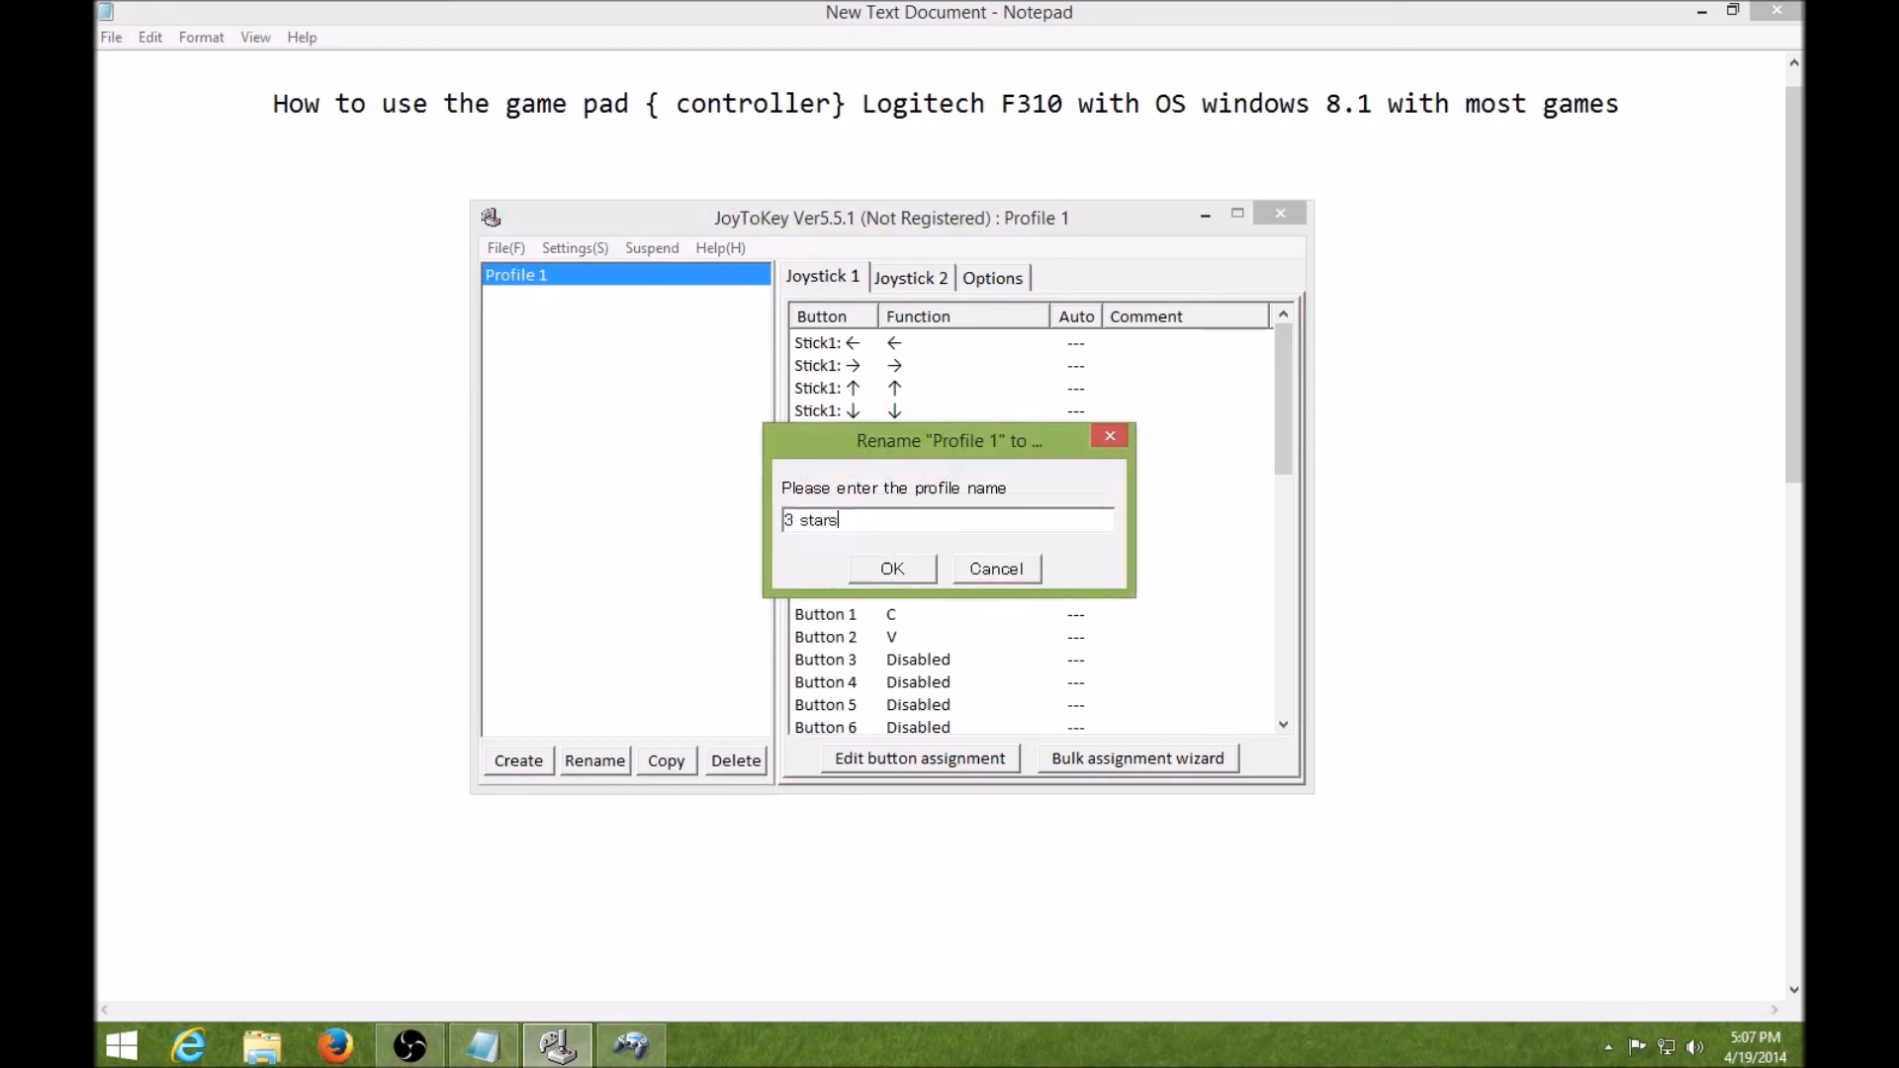
text( of destiny)
click(904, 583)
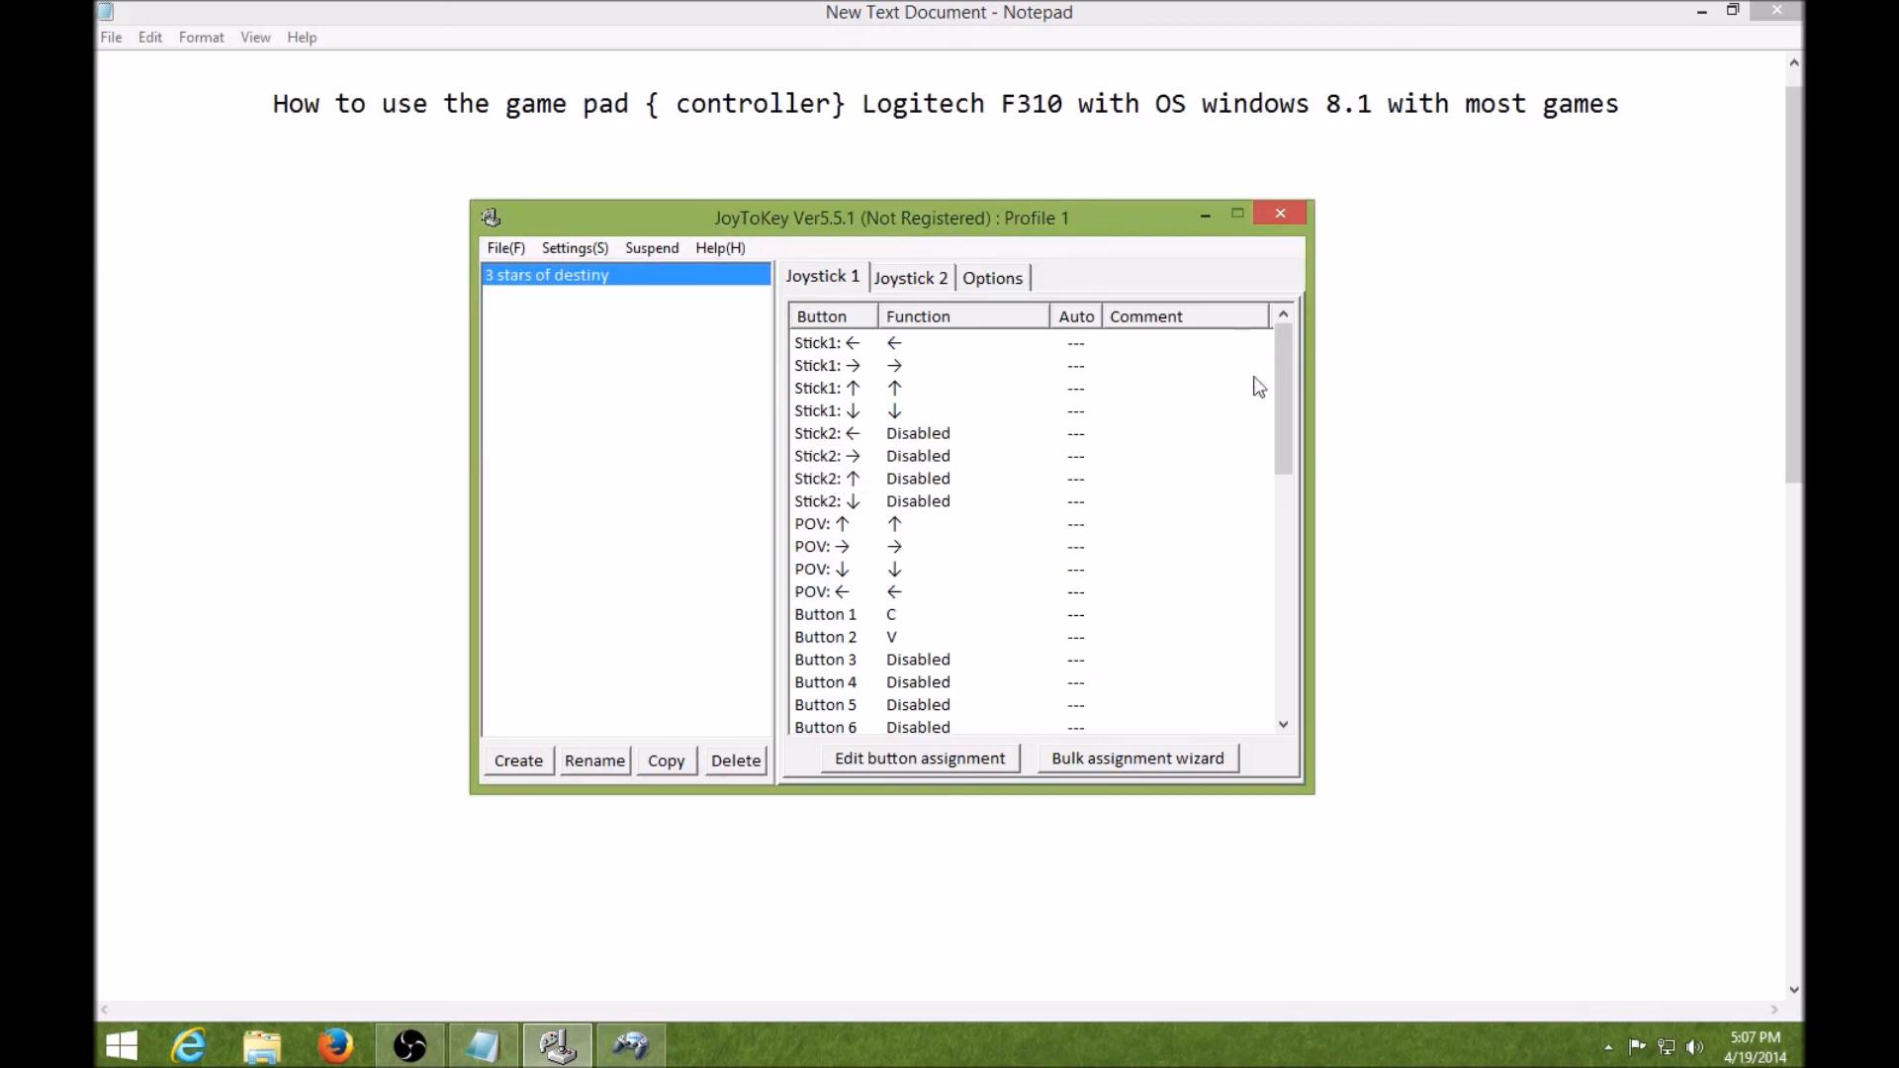
- Create a new profile named "mmo"
click(495, 245)
click(524, 277)
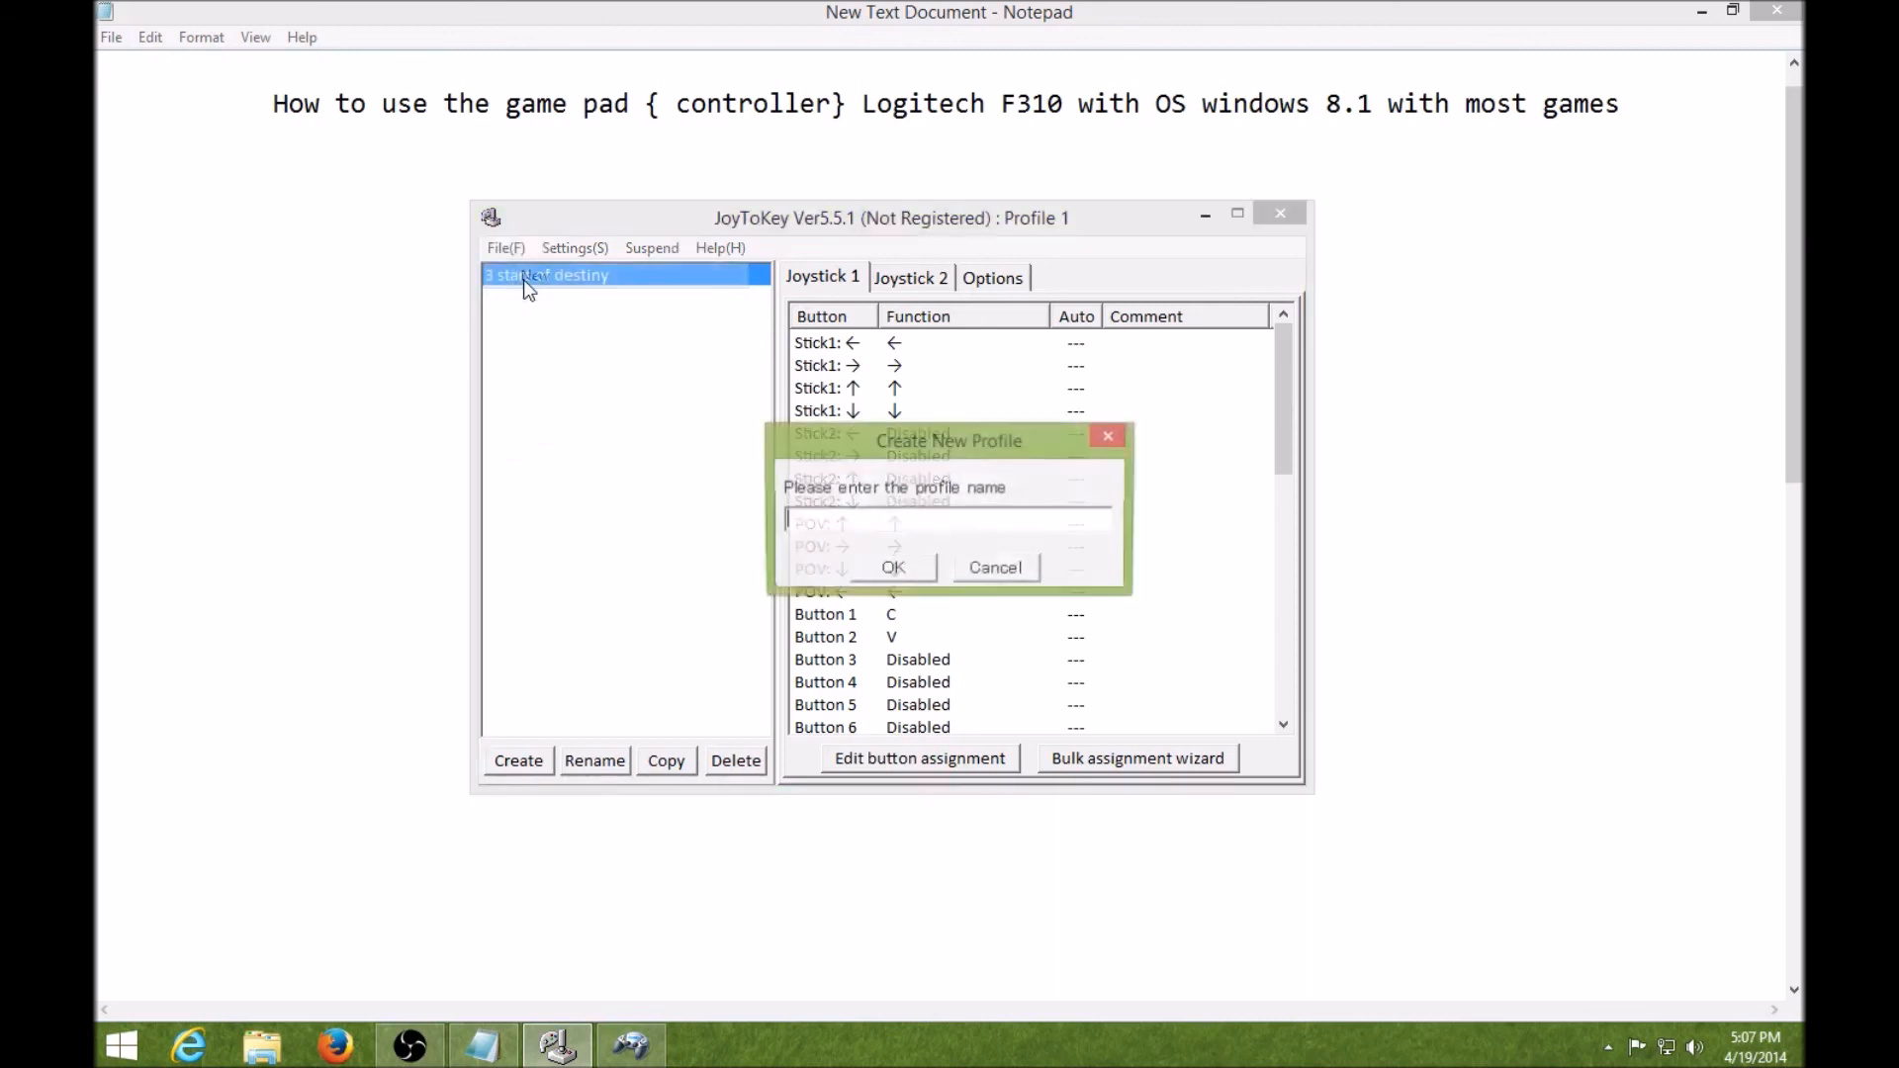
text(mmor)
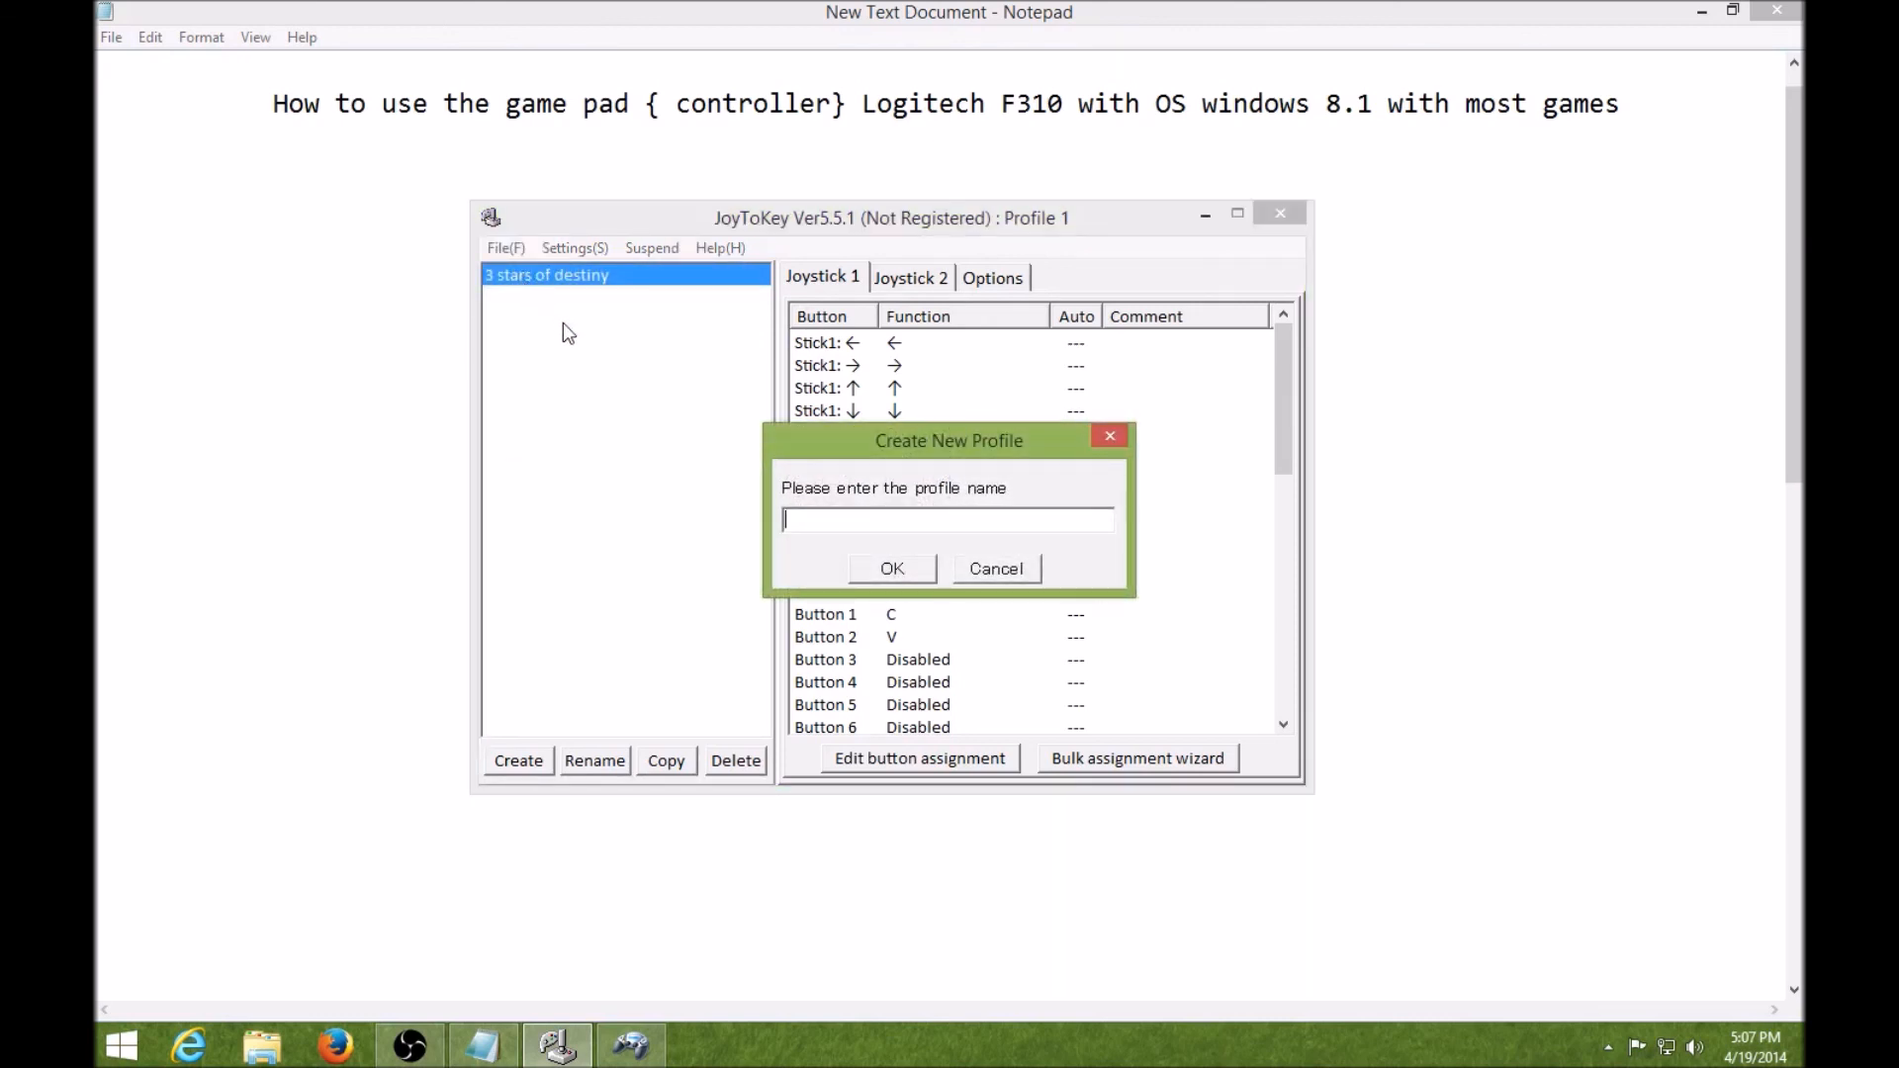
key(BackSpace)
click(891, 571)
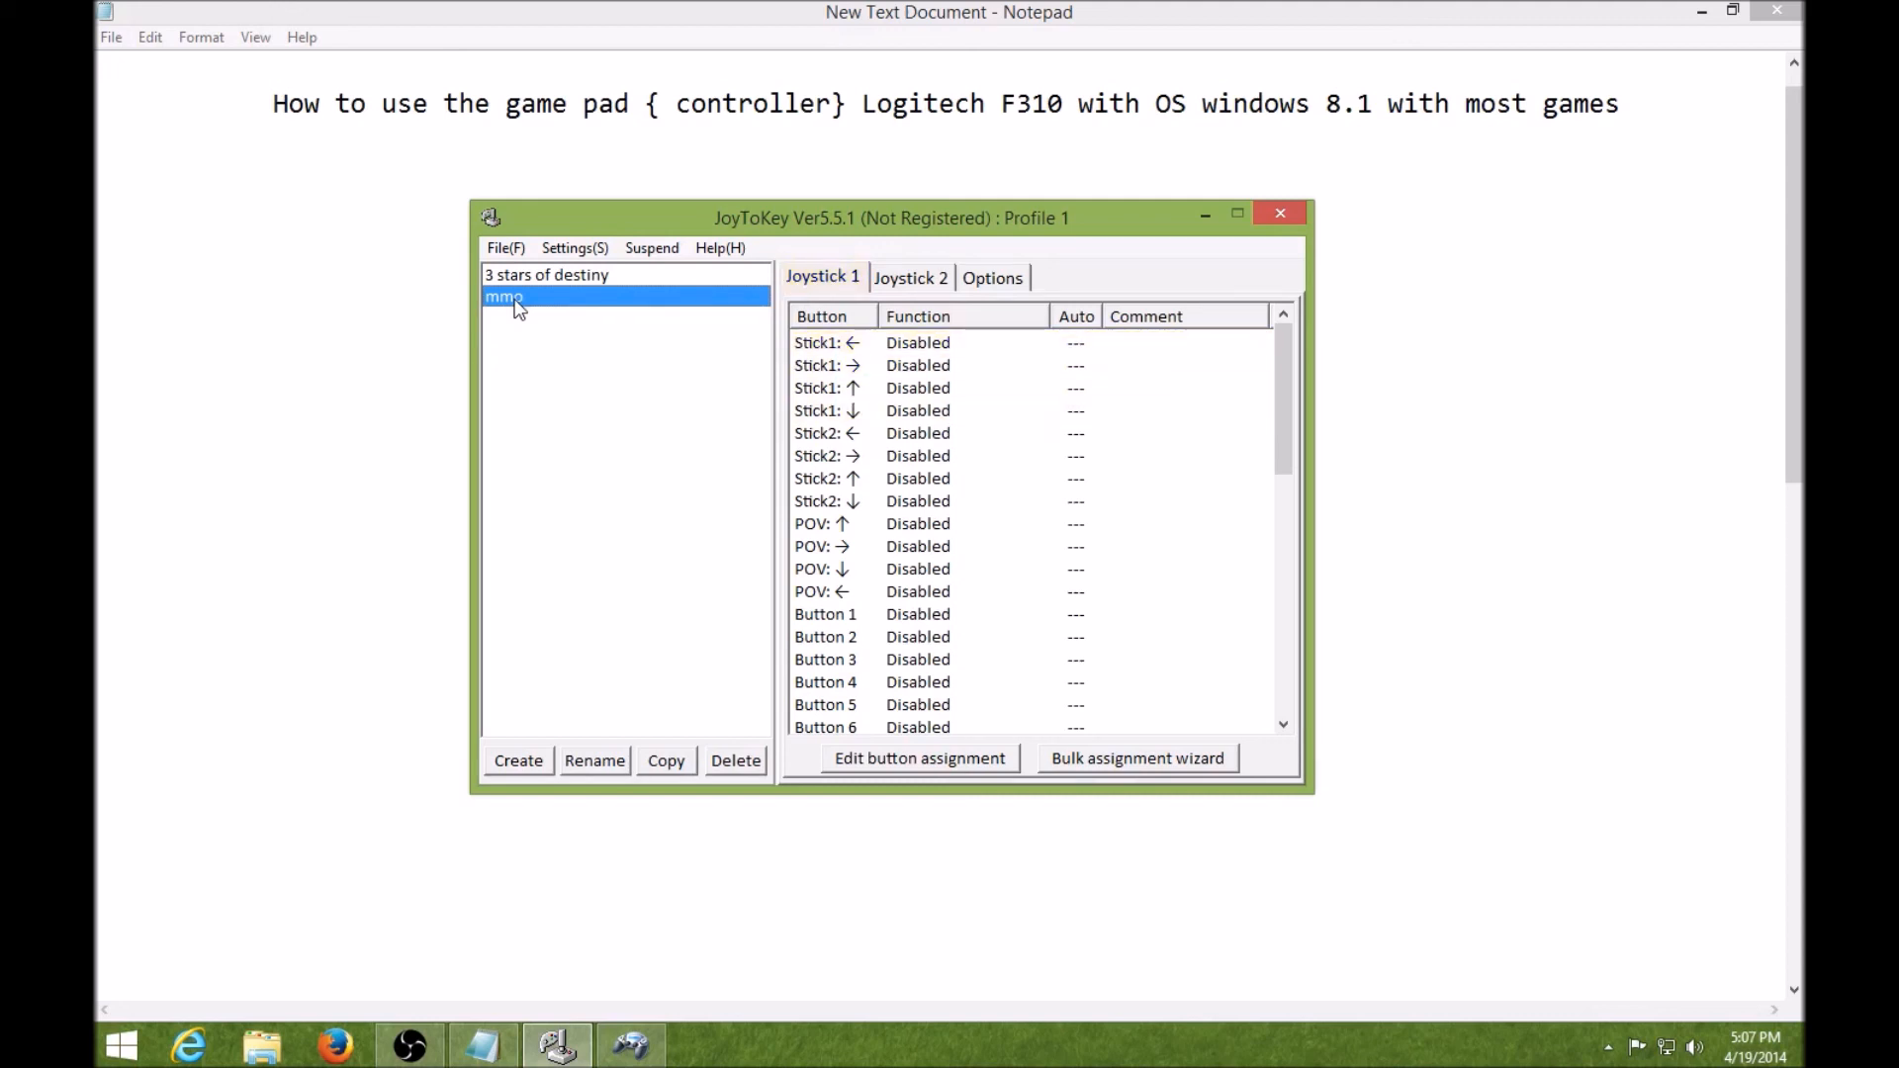
- Assign the A key to the Stick1 left direction on Joystick 1 of the mmo profile
right_click(836, 348)
click(876, 363)
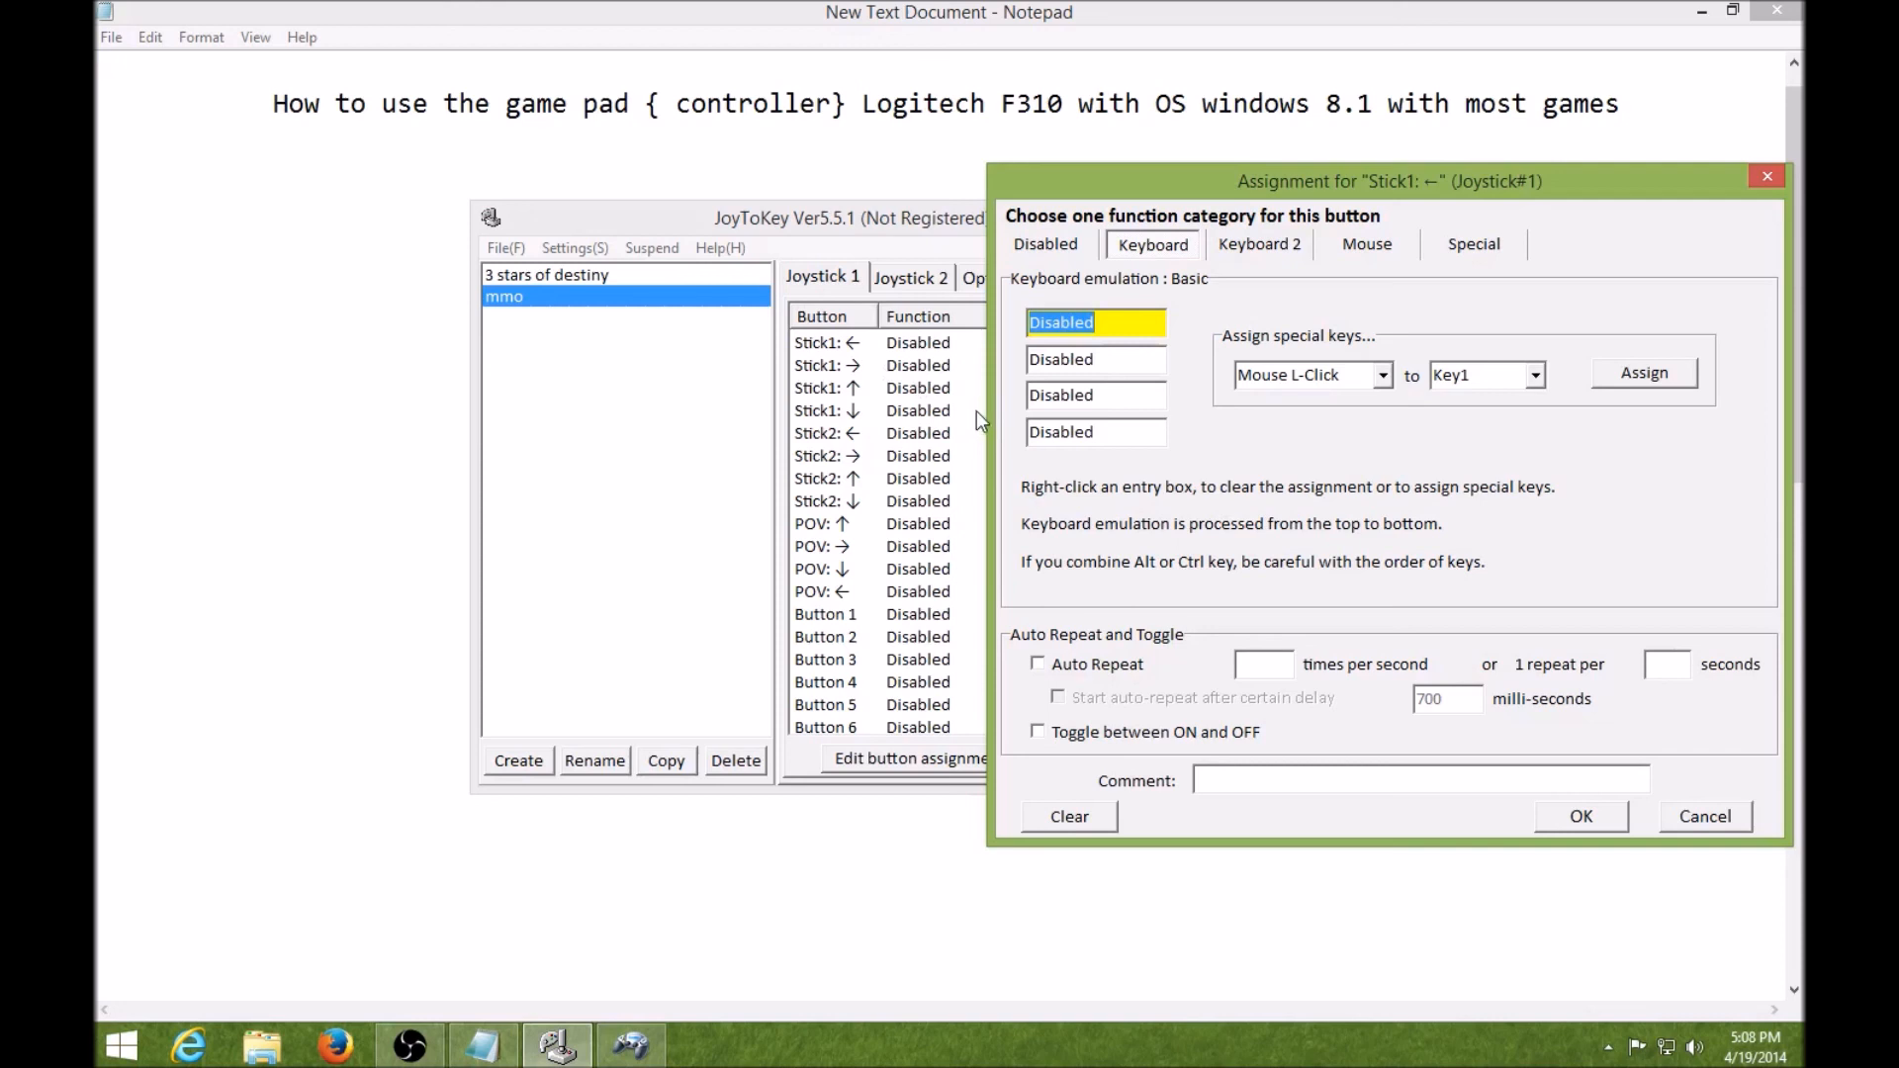
key(a)
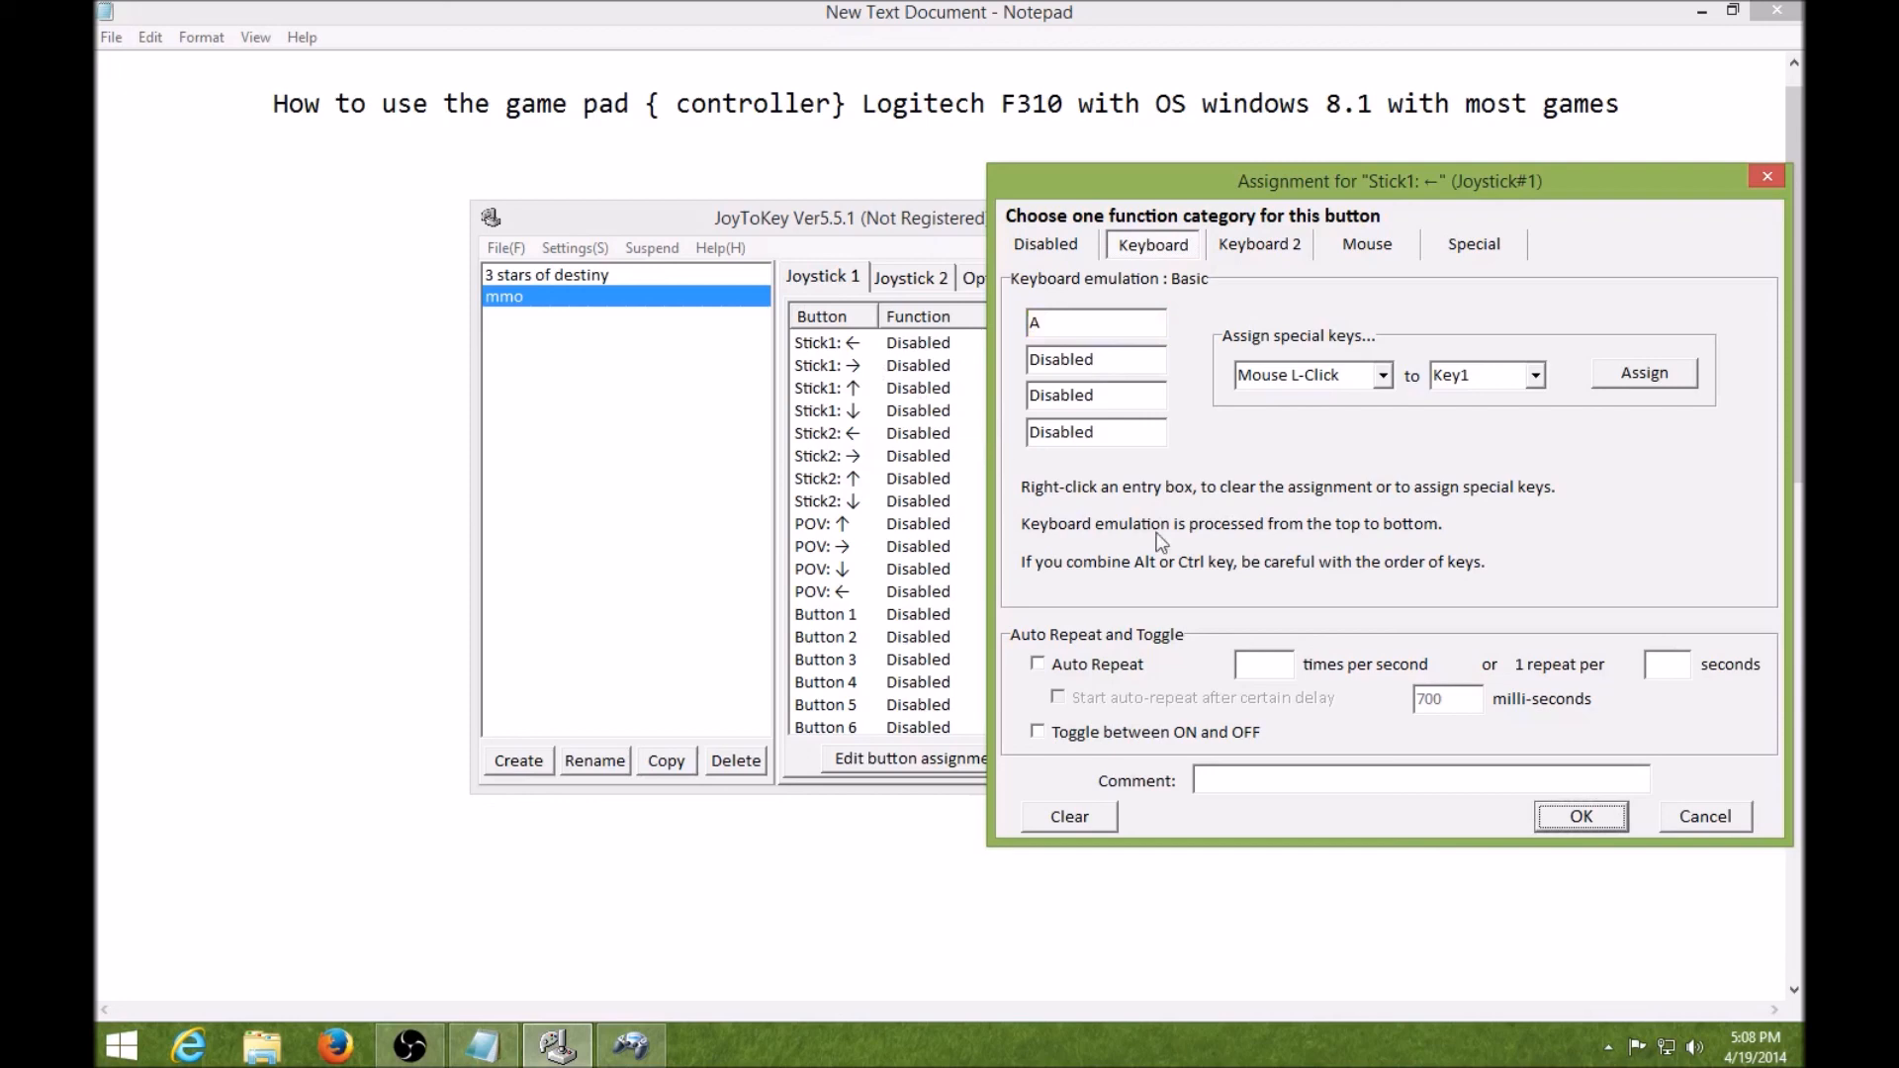
click(1582, 816)
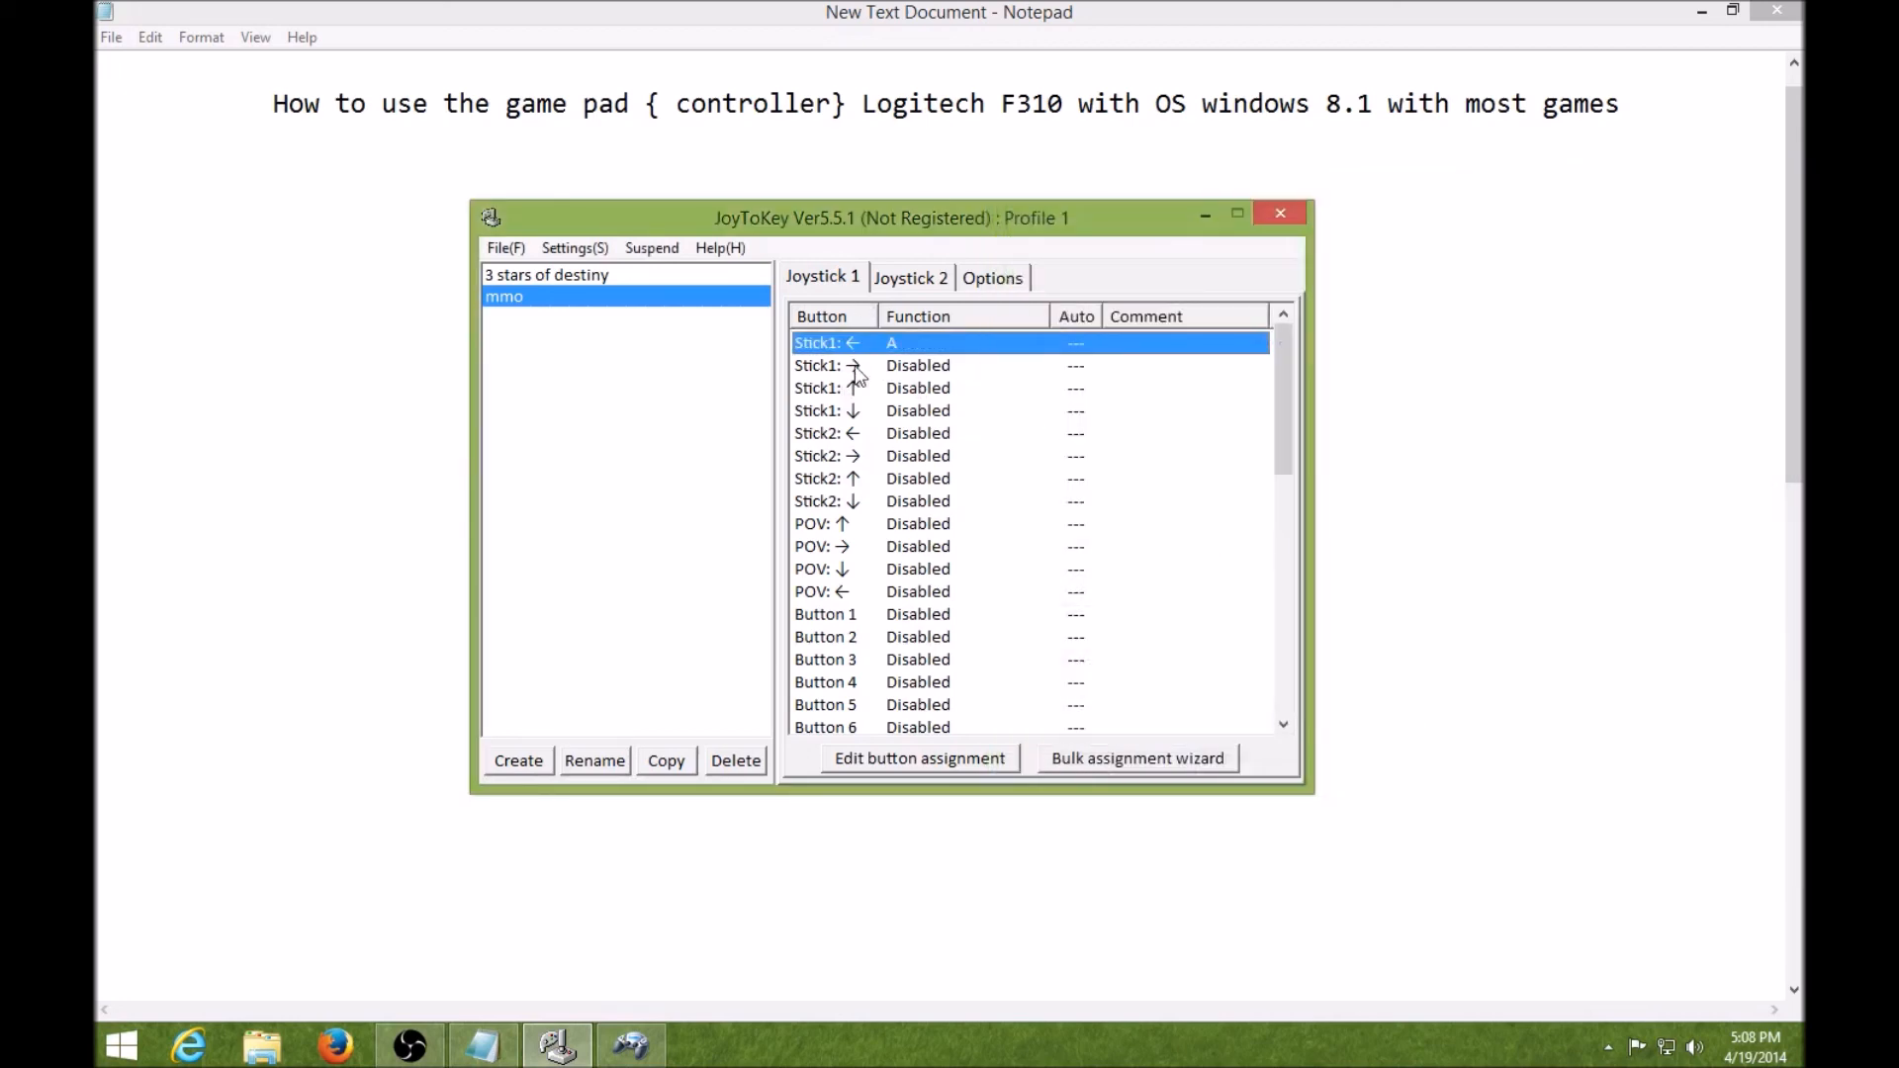
- Assign the D key to the Stick1 right direction on Joystick 1 of the mmo profile
right_click(849, 362)
click(920, 379)
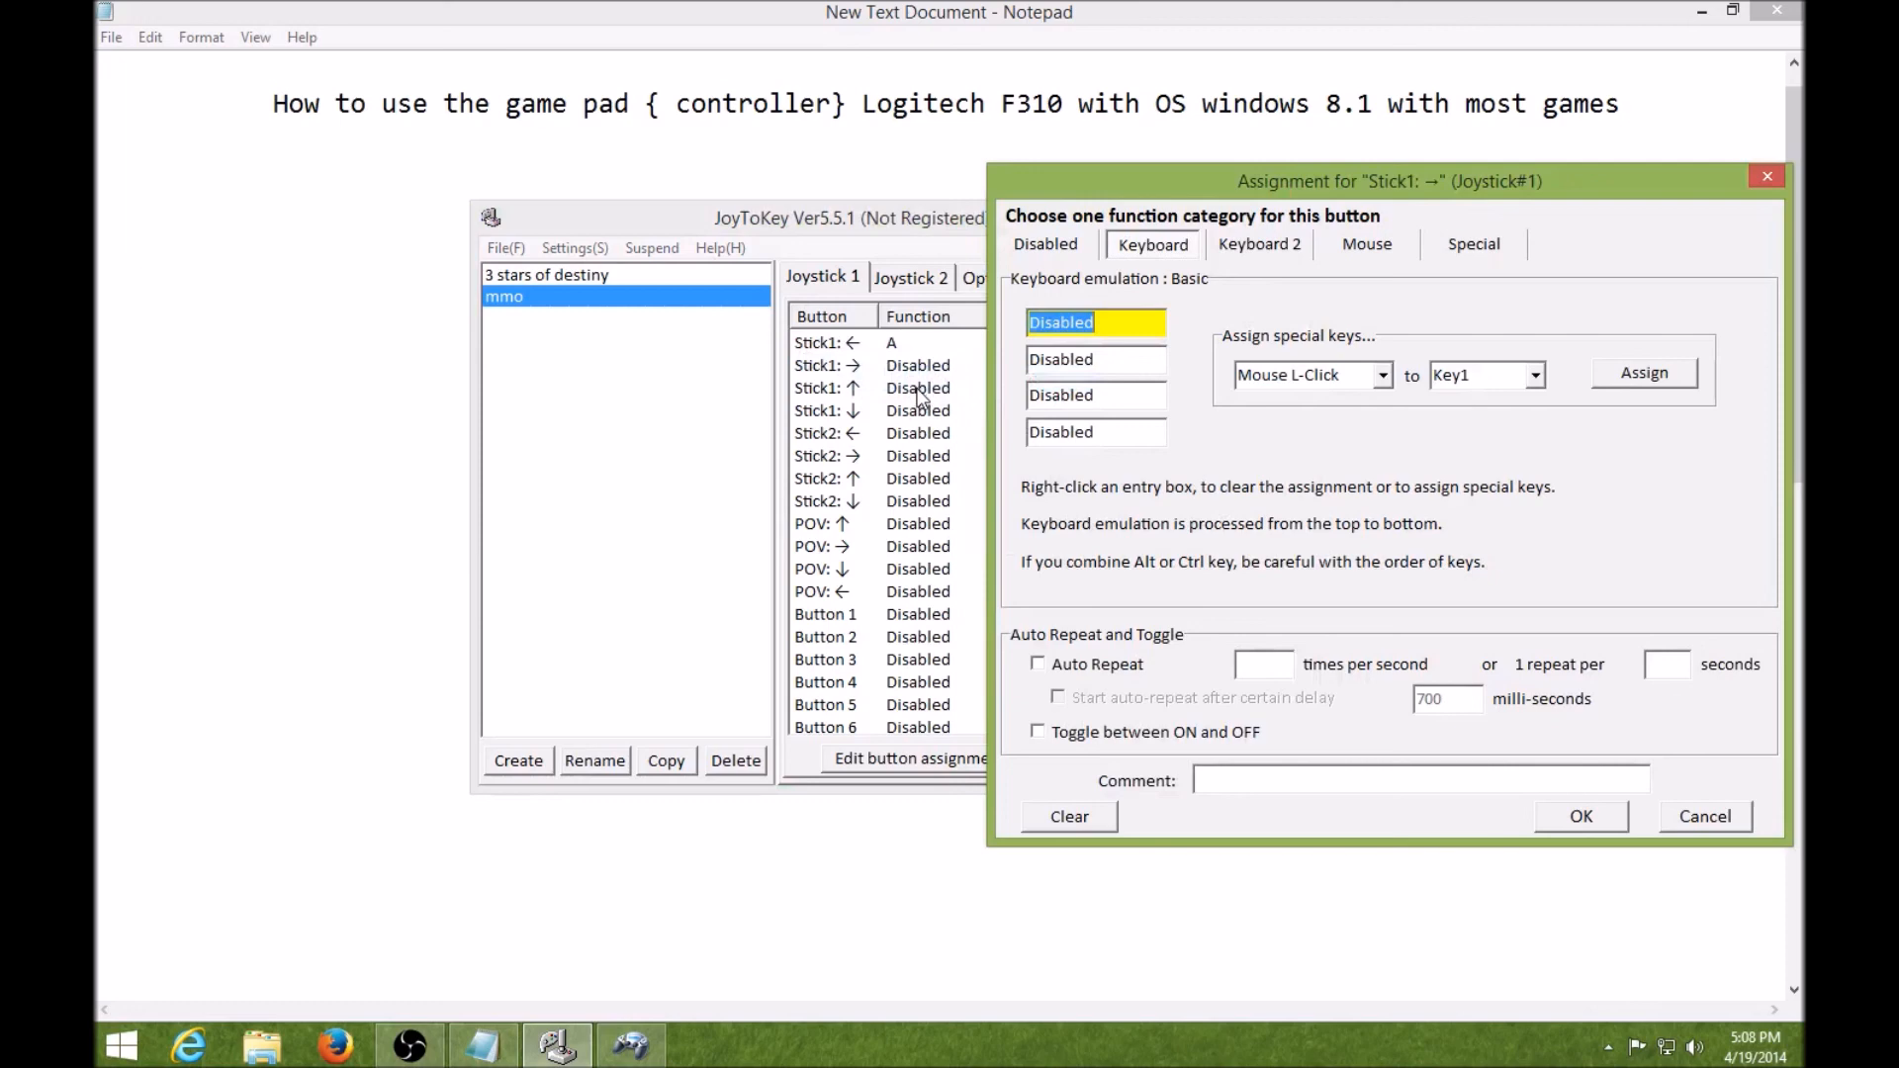
key(d)
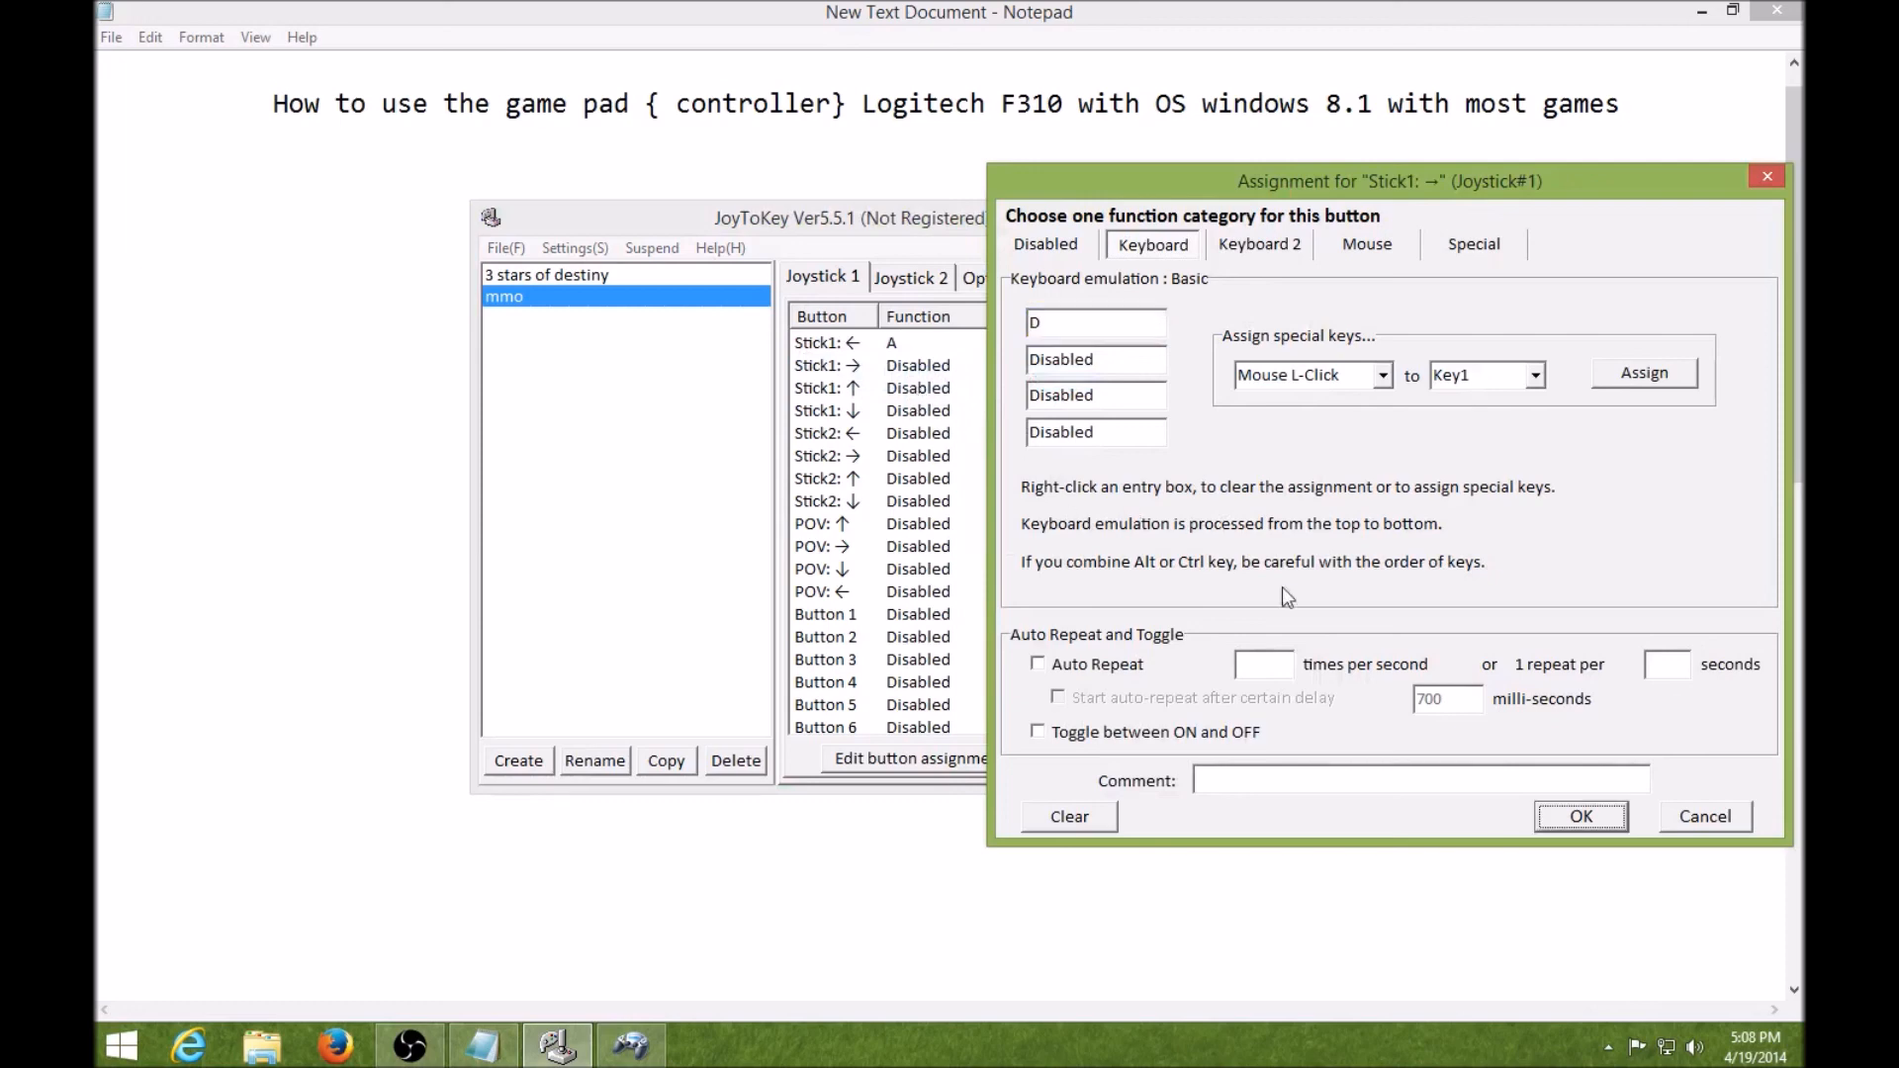
click(1579, 824)
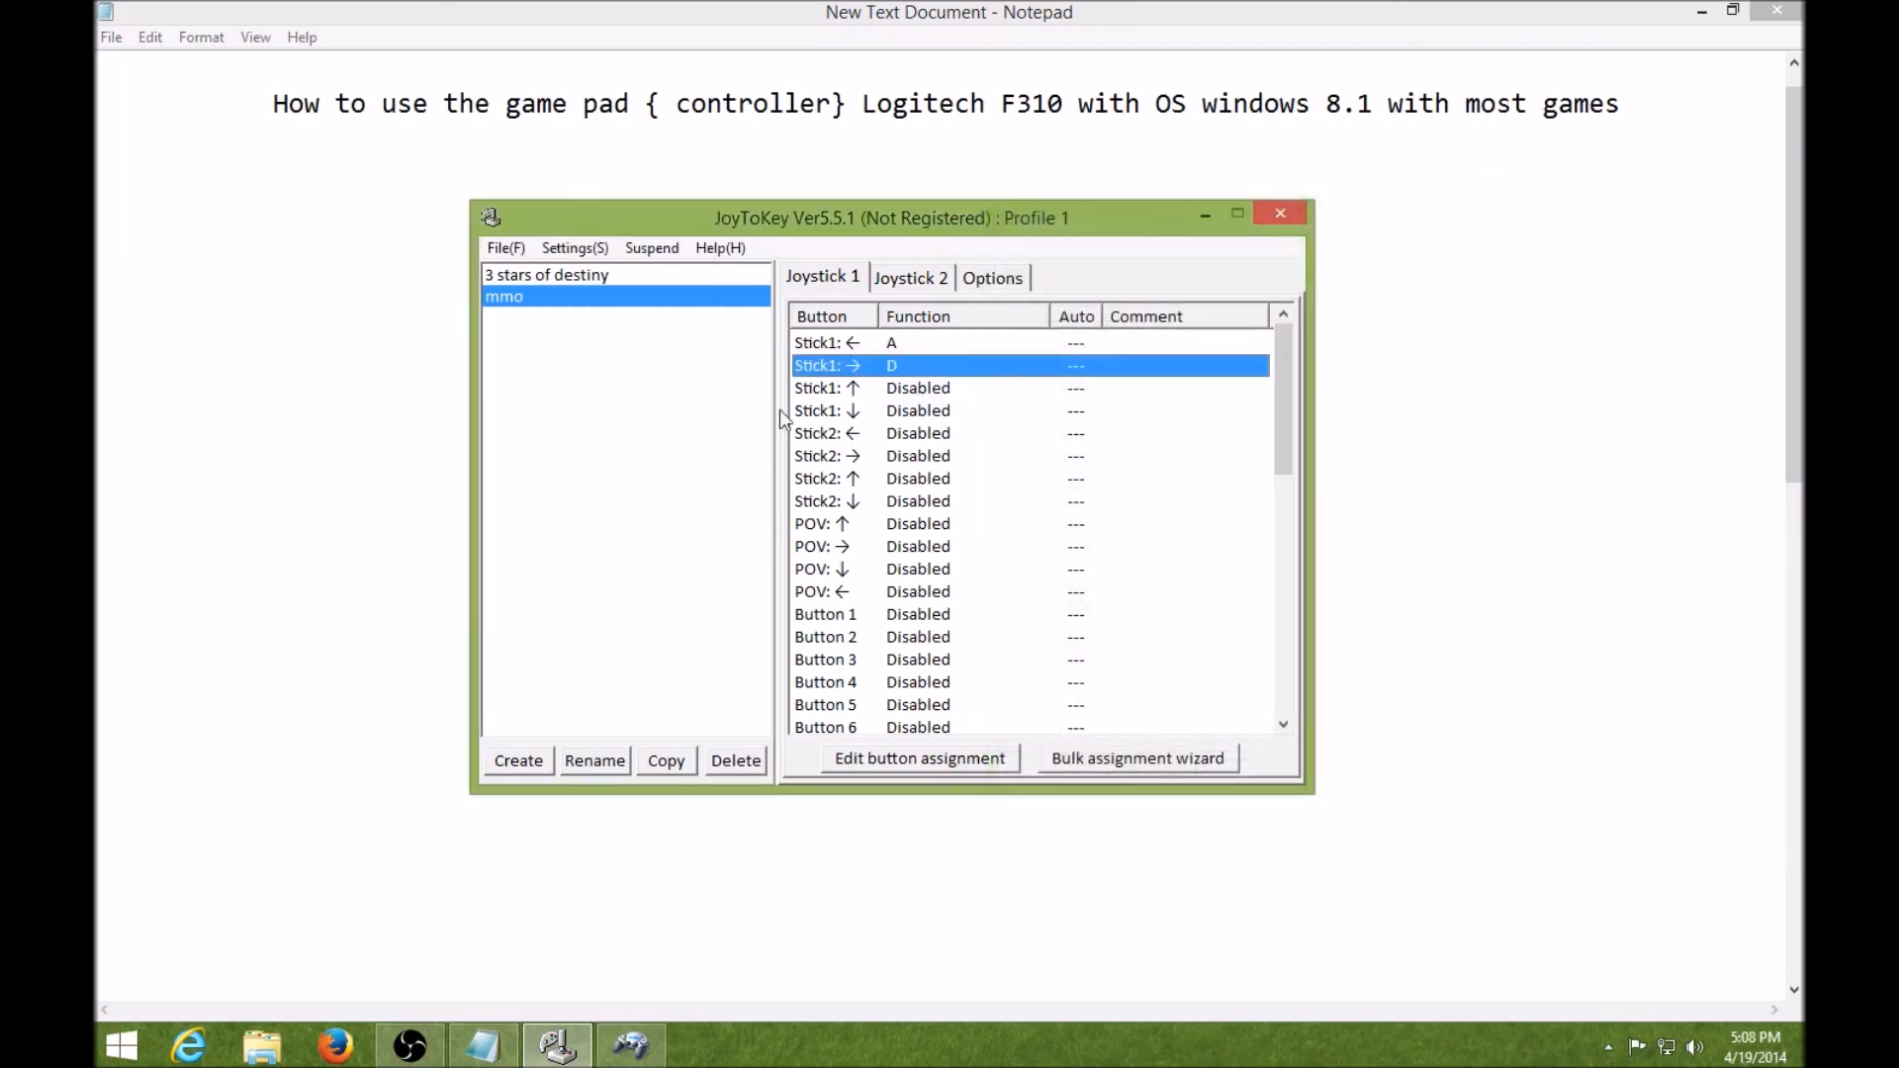
- Assign the W key to the Stick1 up direction on Joystick 1 of the mmo profile
right_click(853, 390)
click(926, 408)
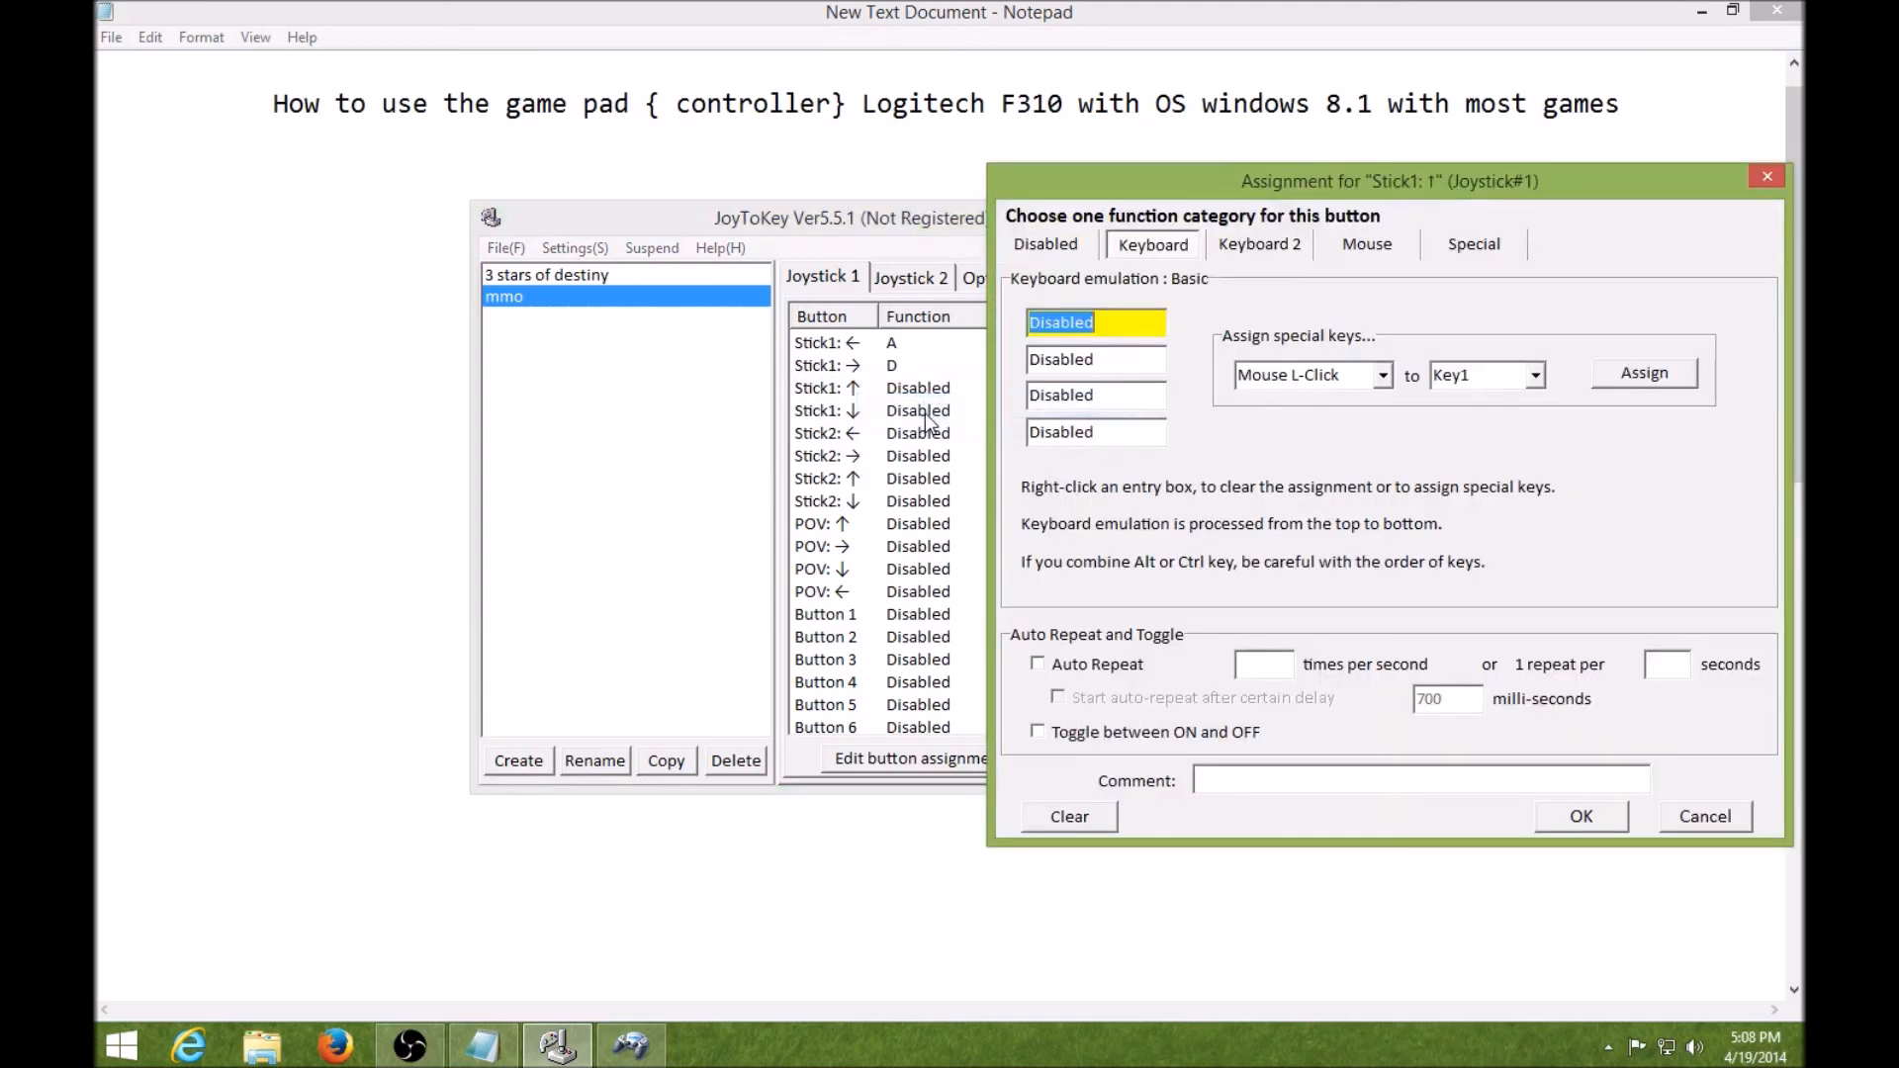
key(w)
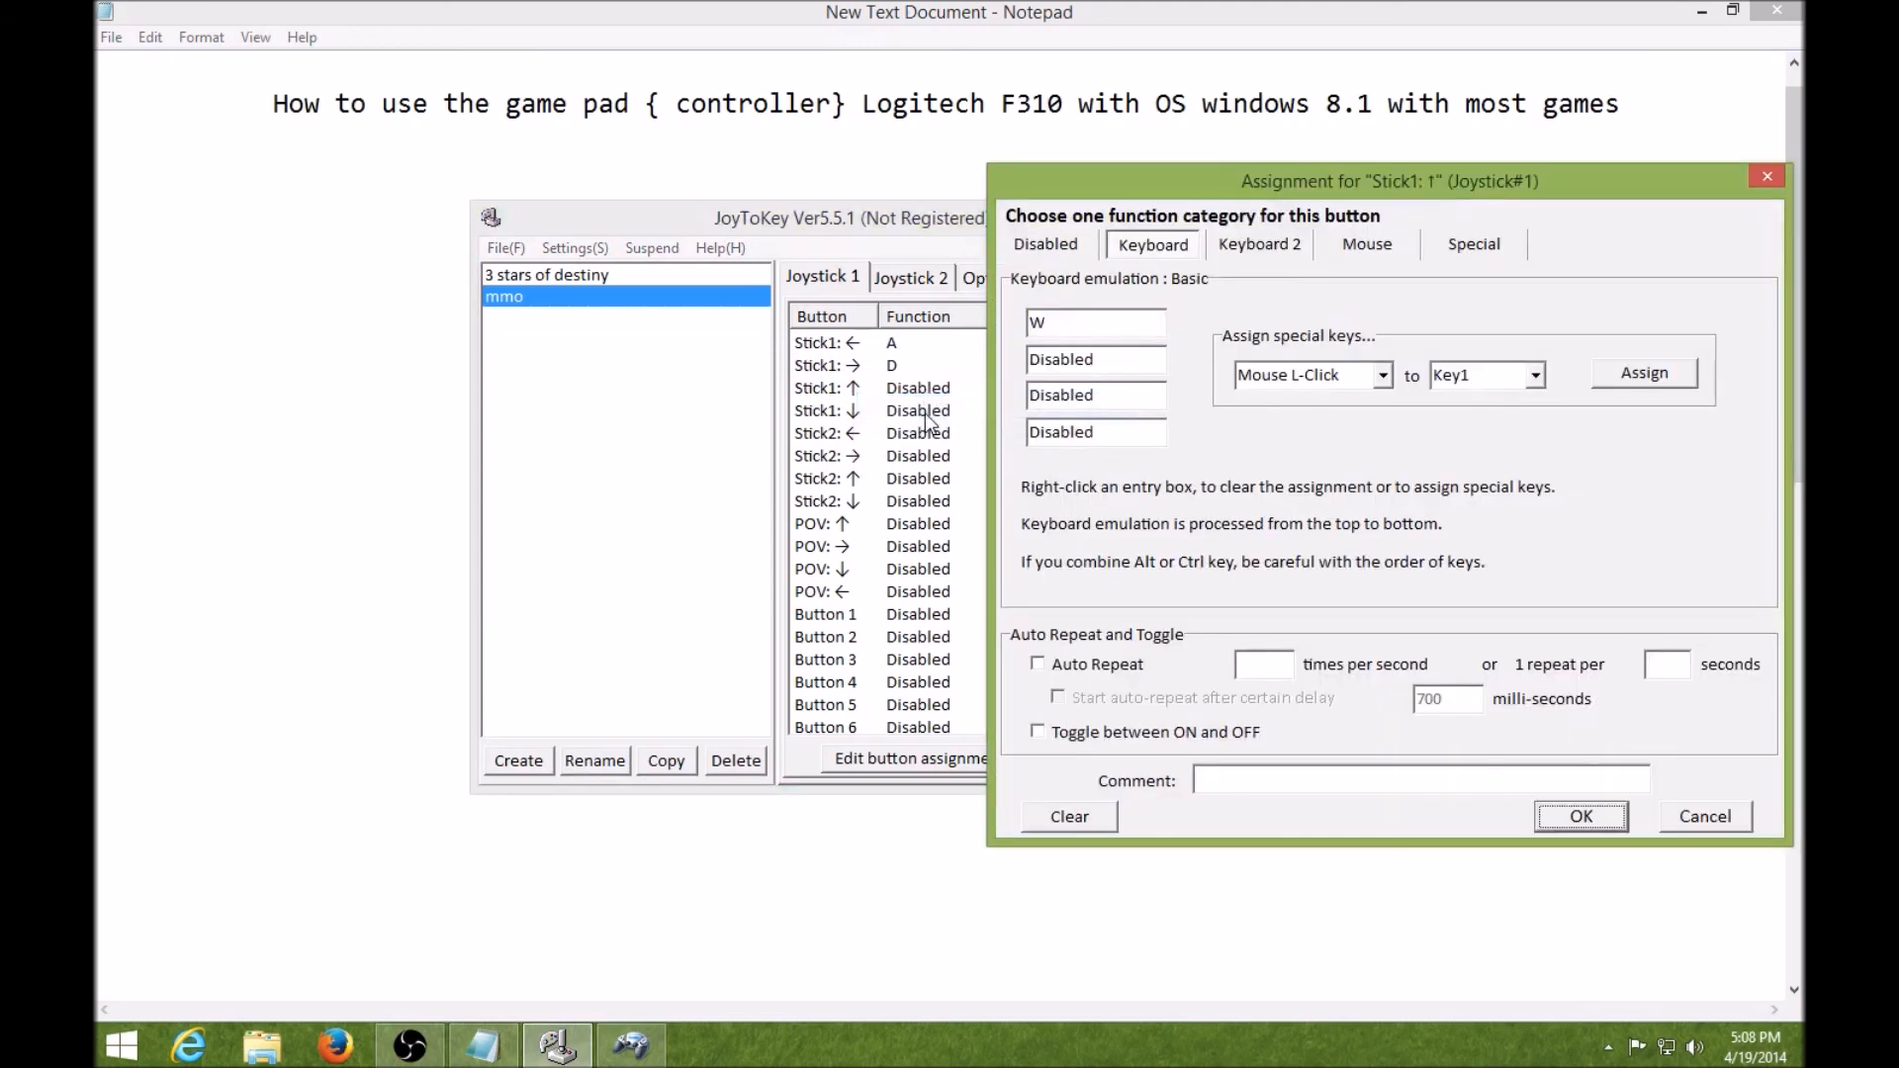
click(1603, 819)
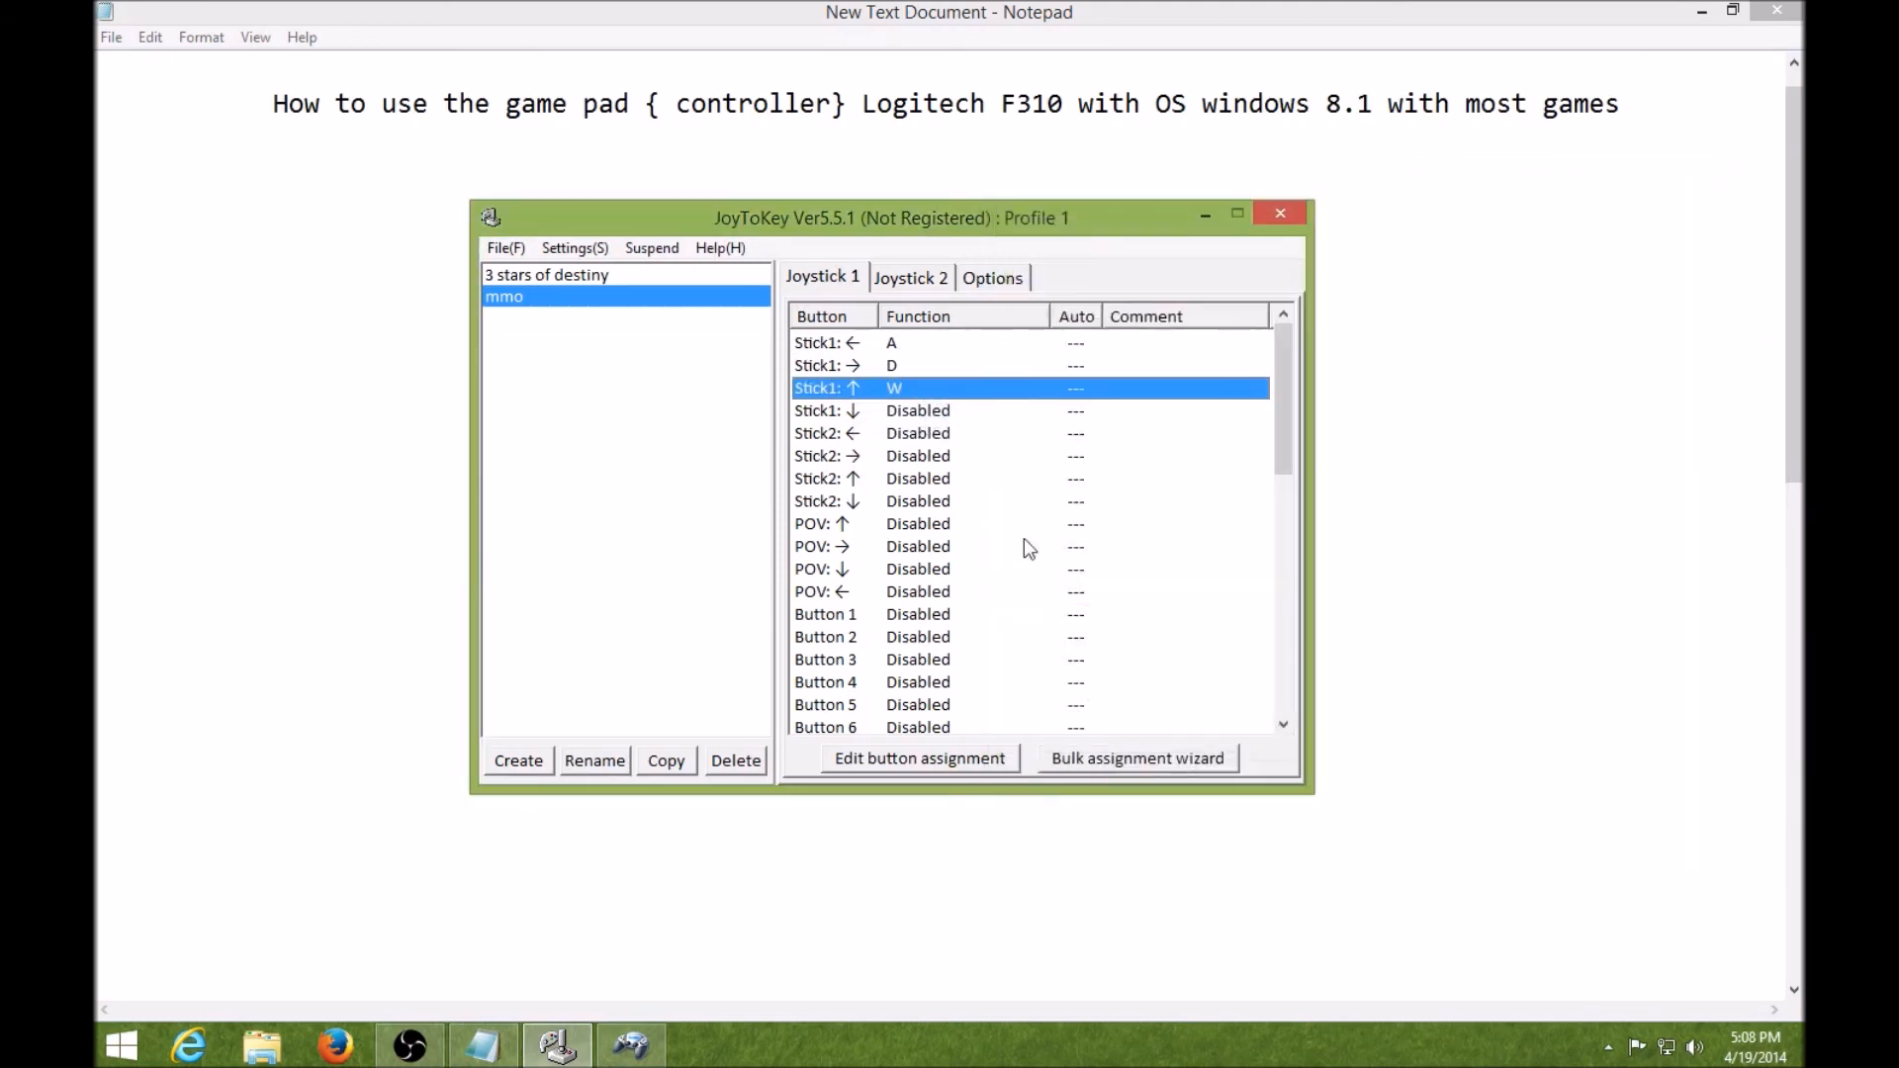
- Assign the S key to the Stick1 down direction on Joystick 1 of the mmo profile
right_click(854, 410)
click(924, 424)
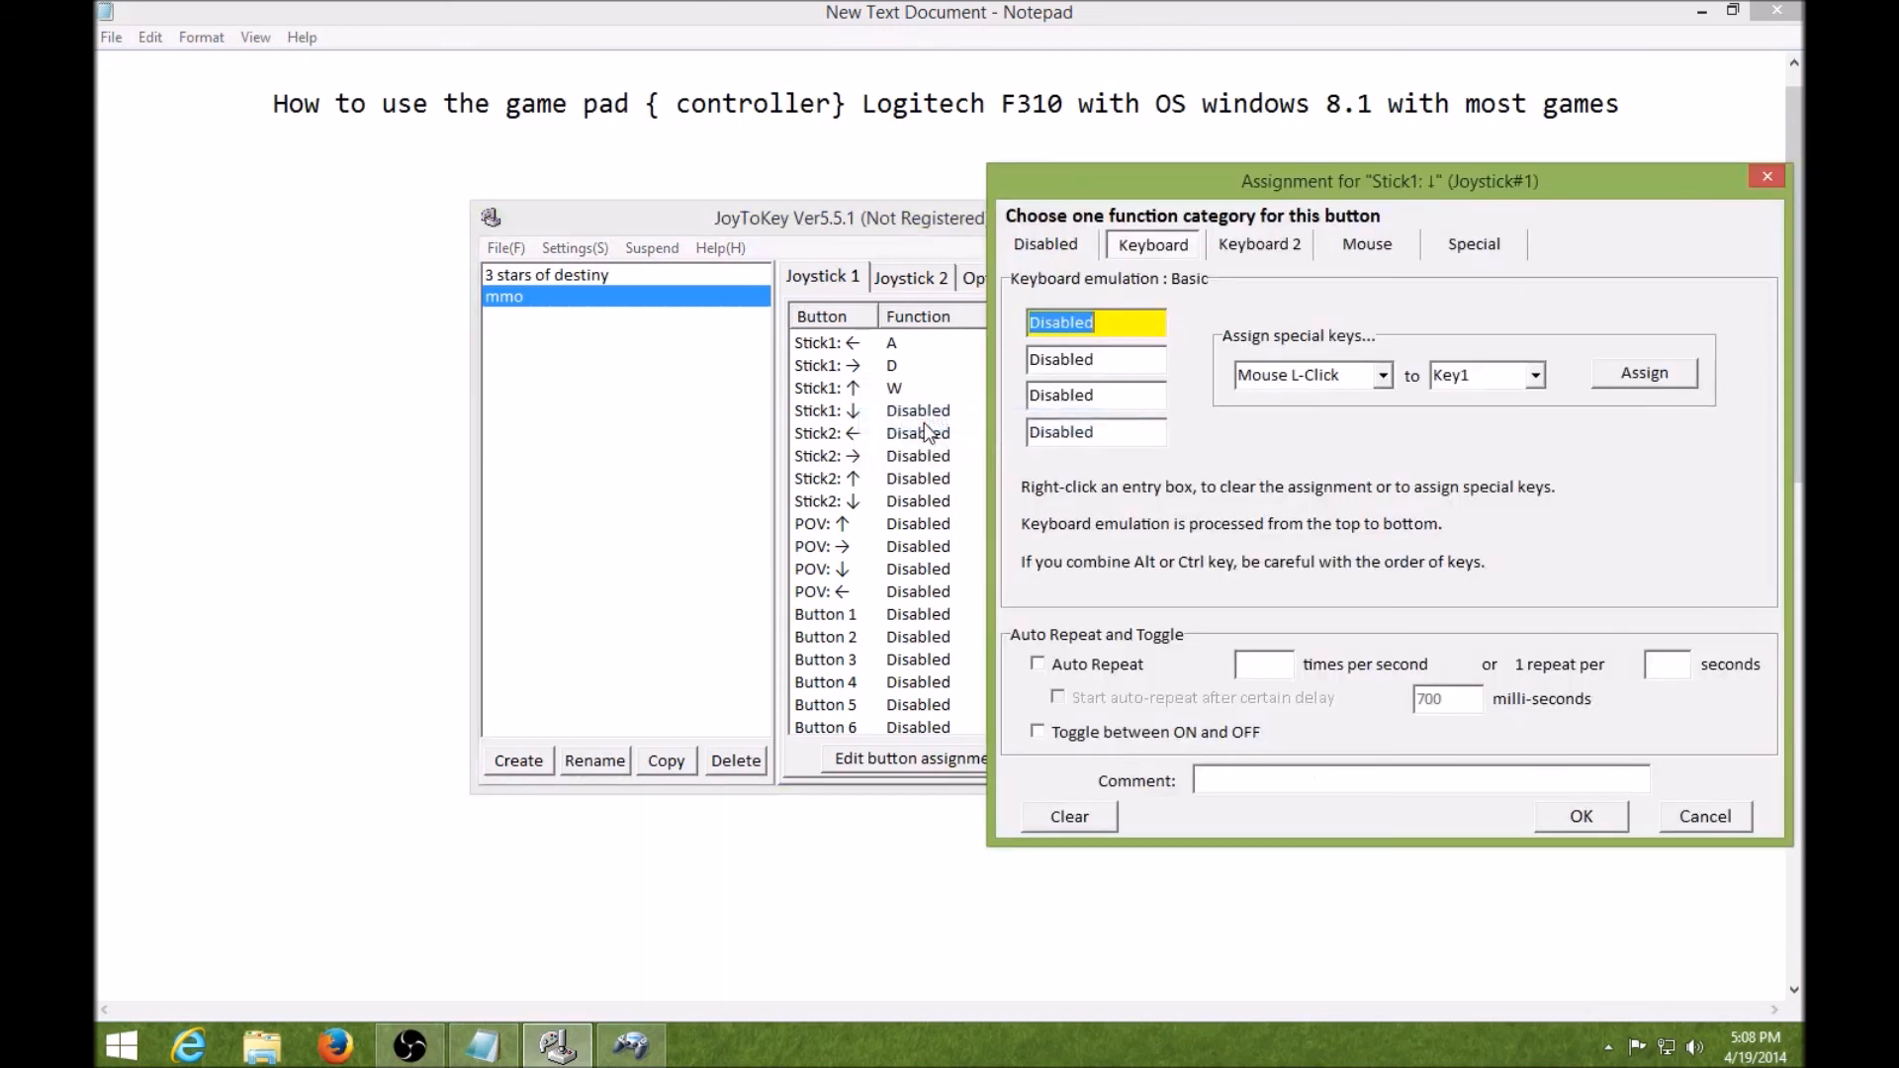
key(s)
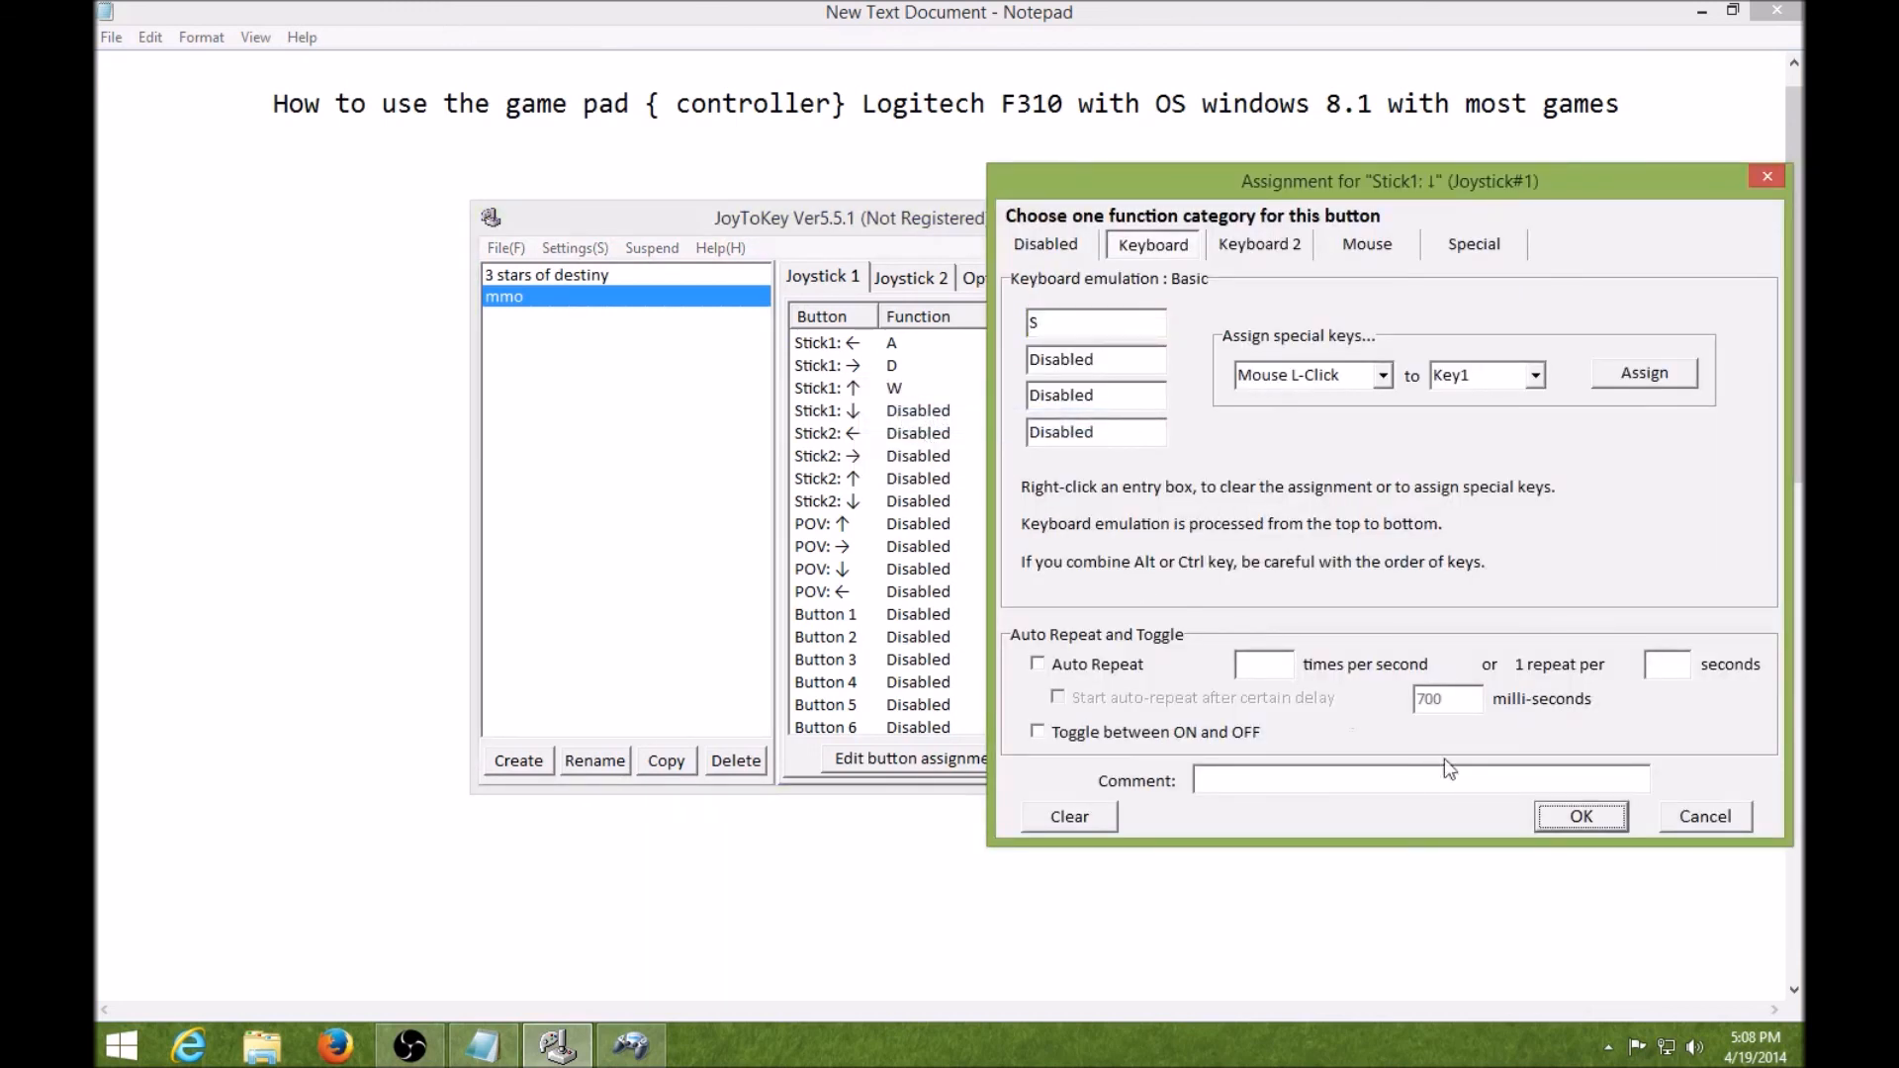
click(1574, 817)
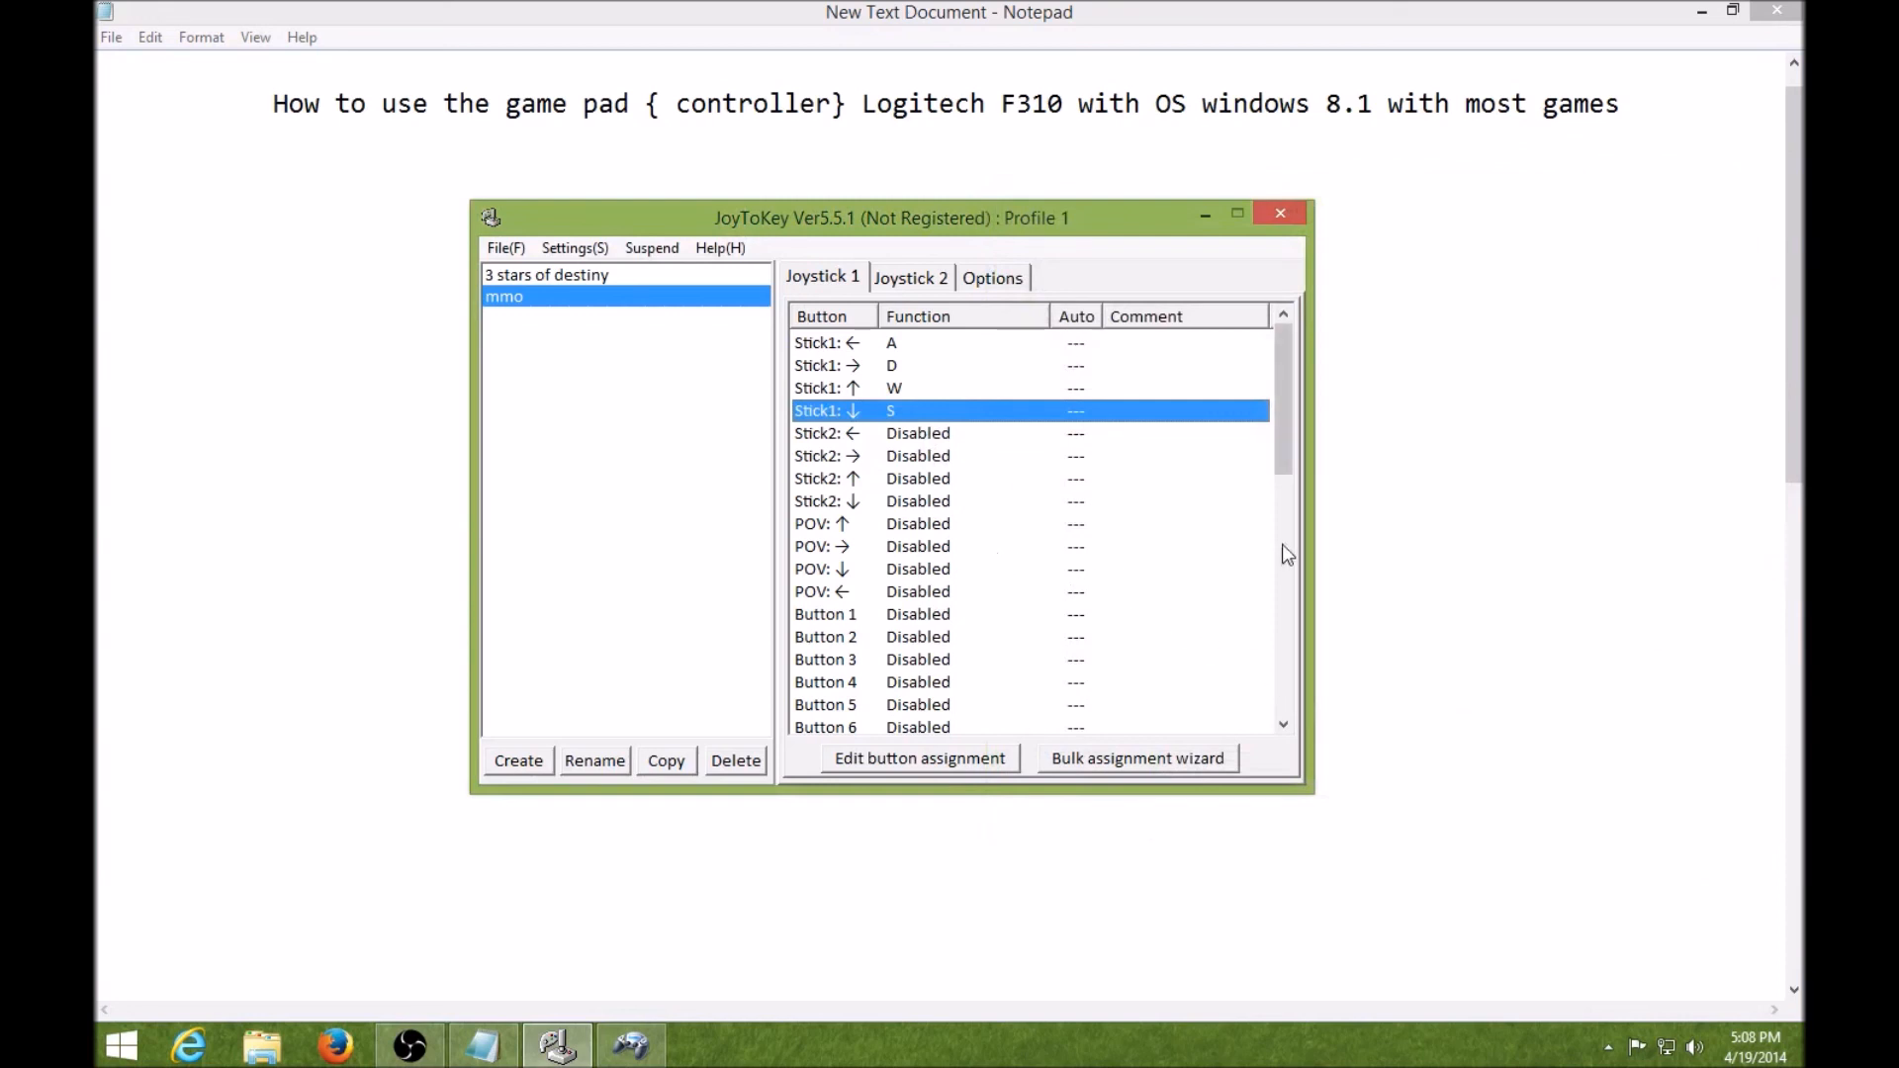
- Assign the Tab key to Button 9 on Joystick 1 of the mmo profile
drag(1279, 396, 1335, 371)
drag(1285, 388, 1333, 416)
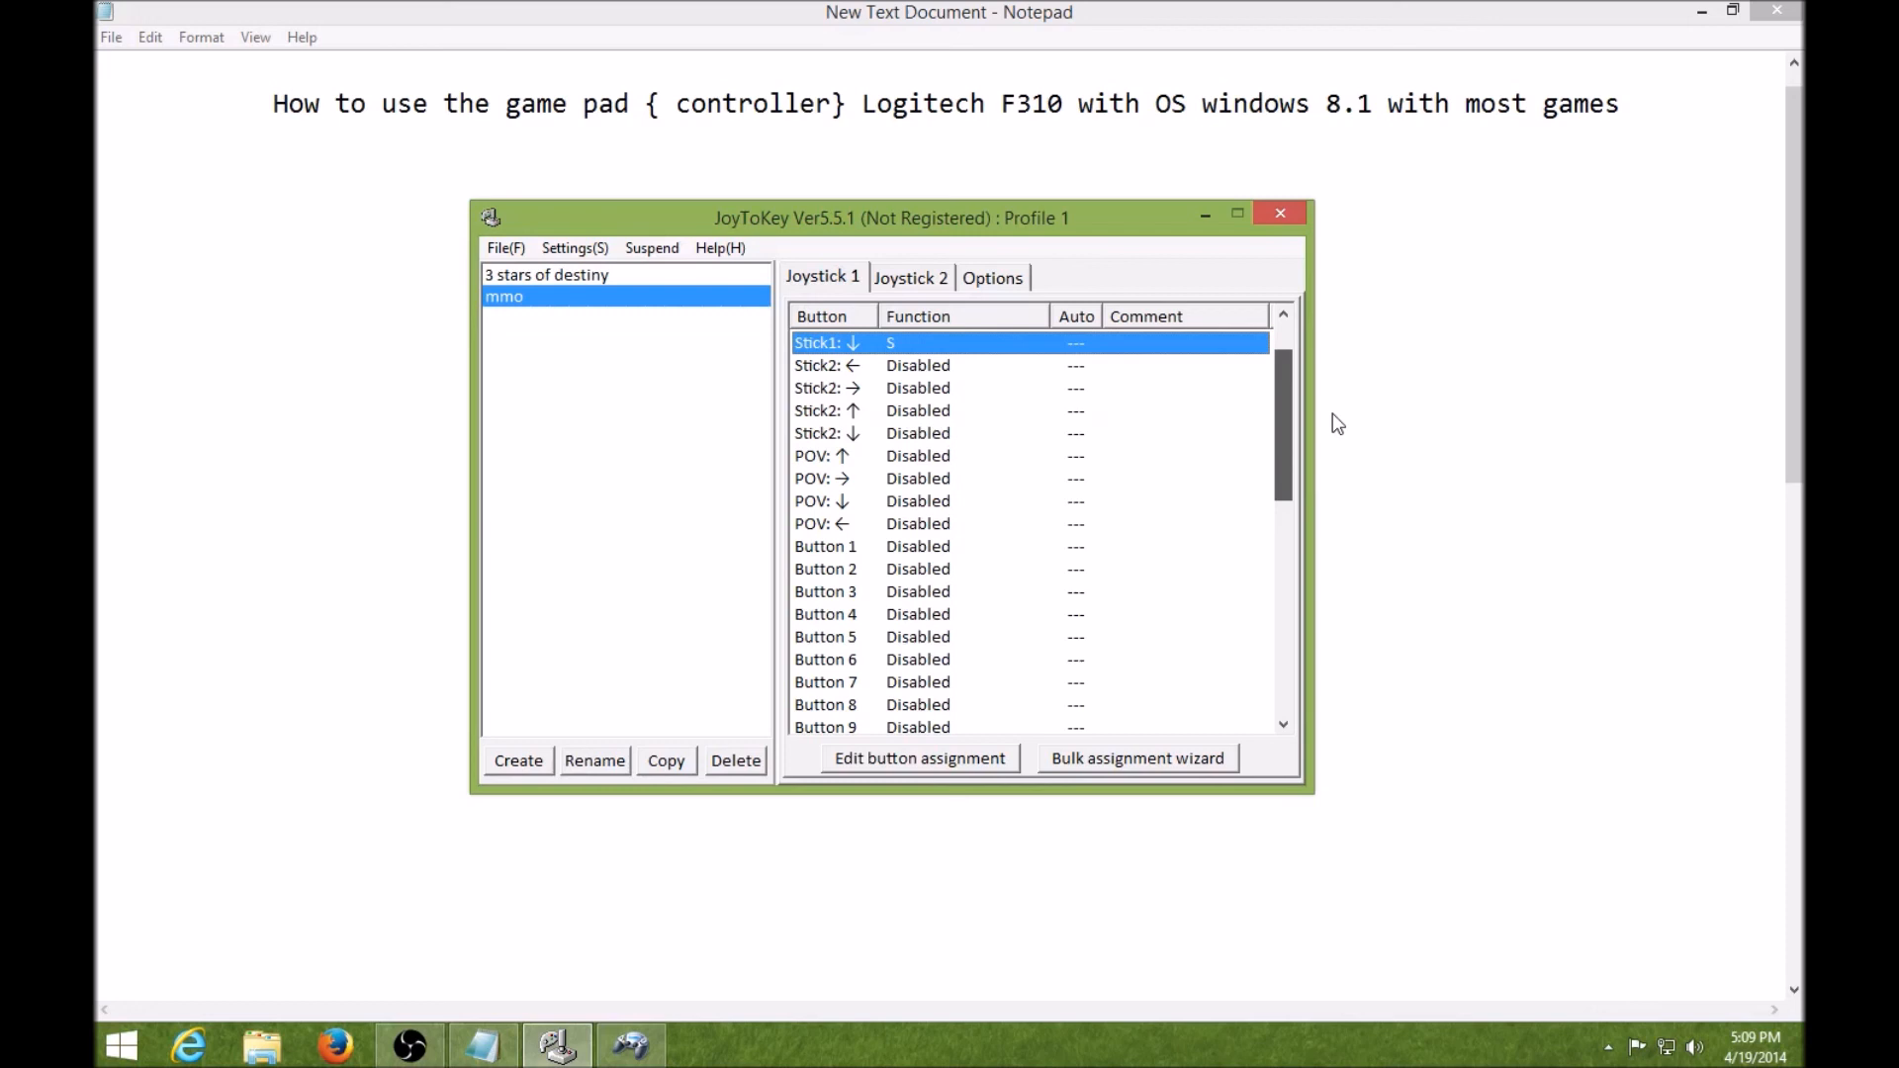
drag(1337, 423, 1345, 467)
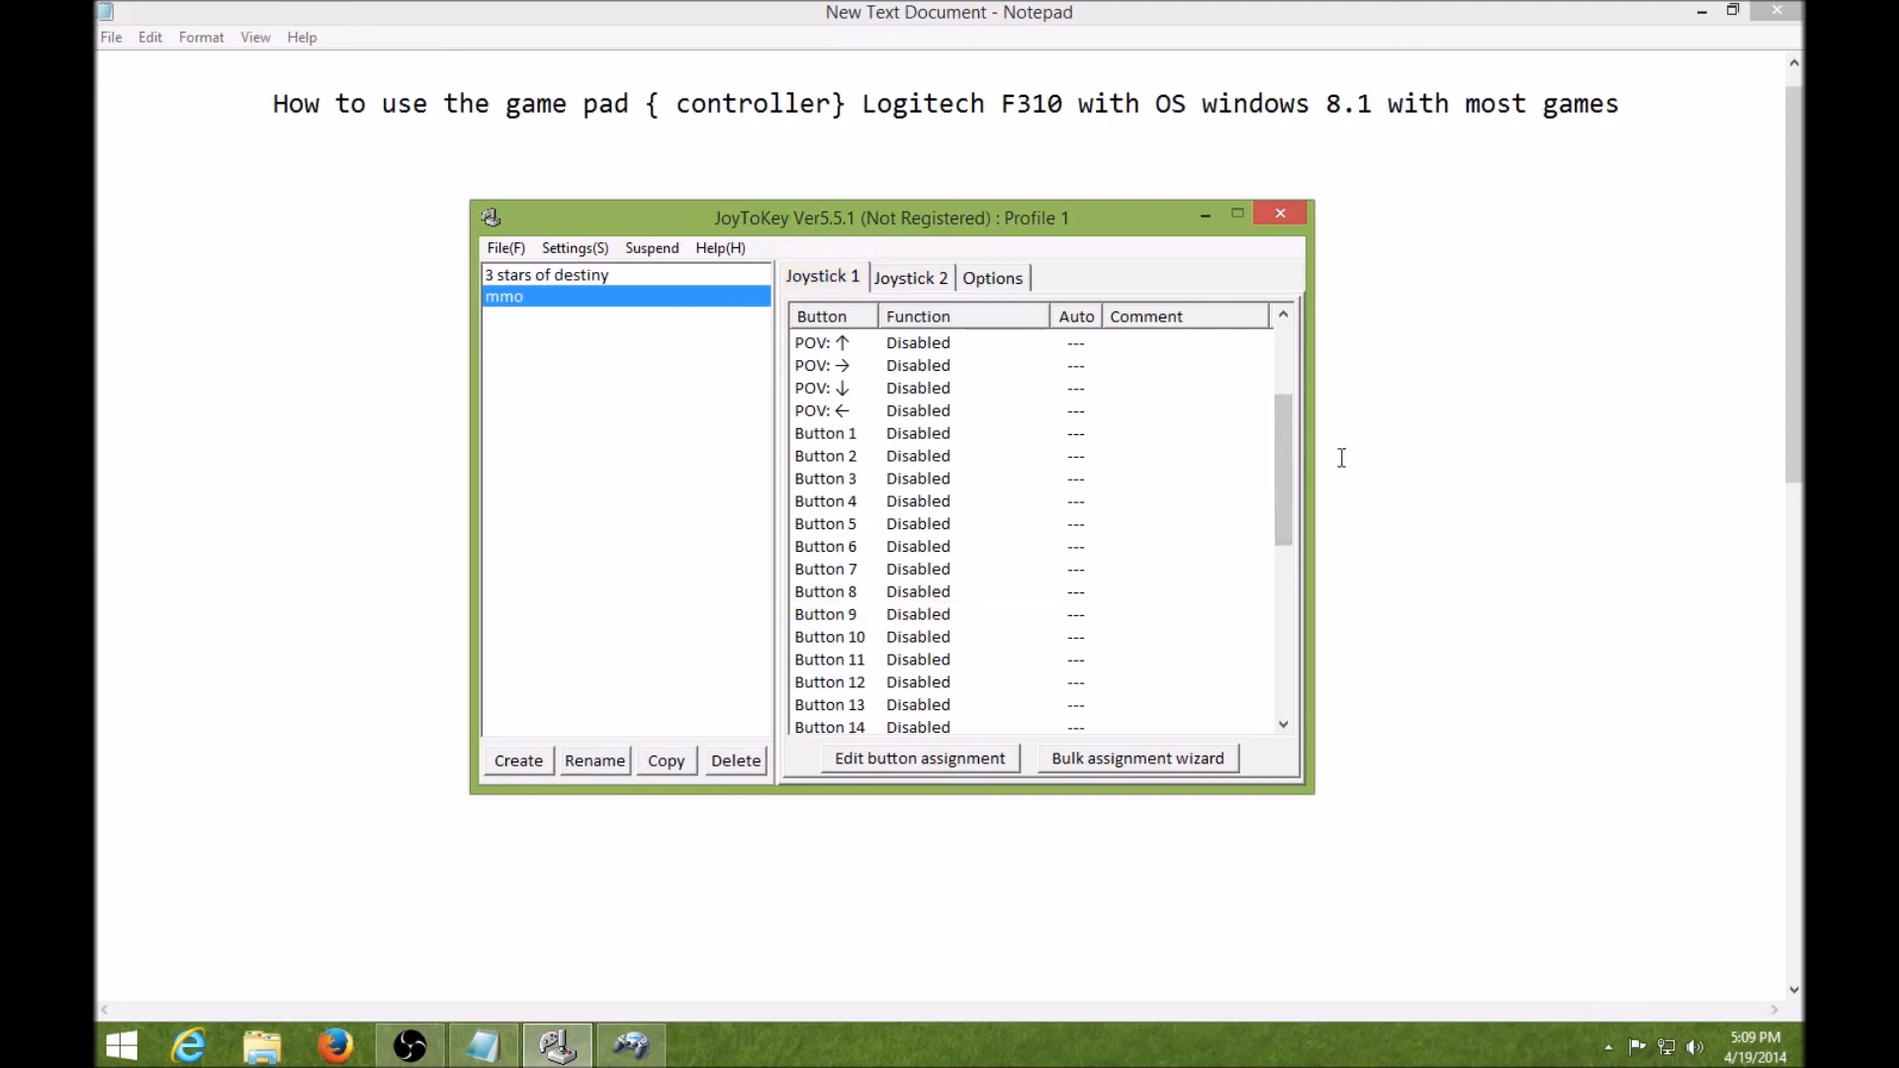
click(926, 620)
right_click(926, 620)
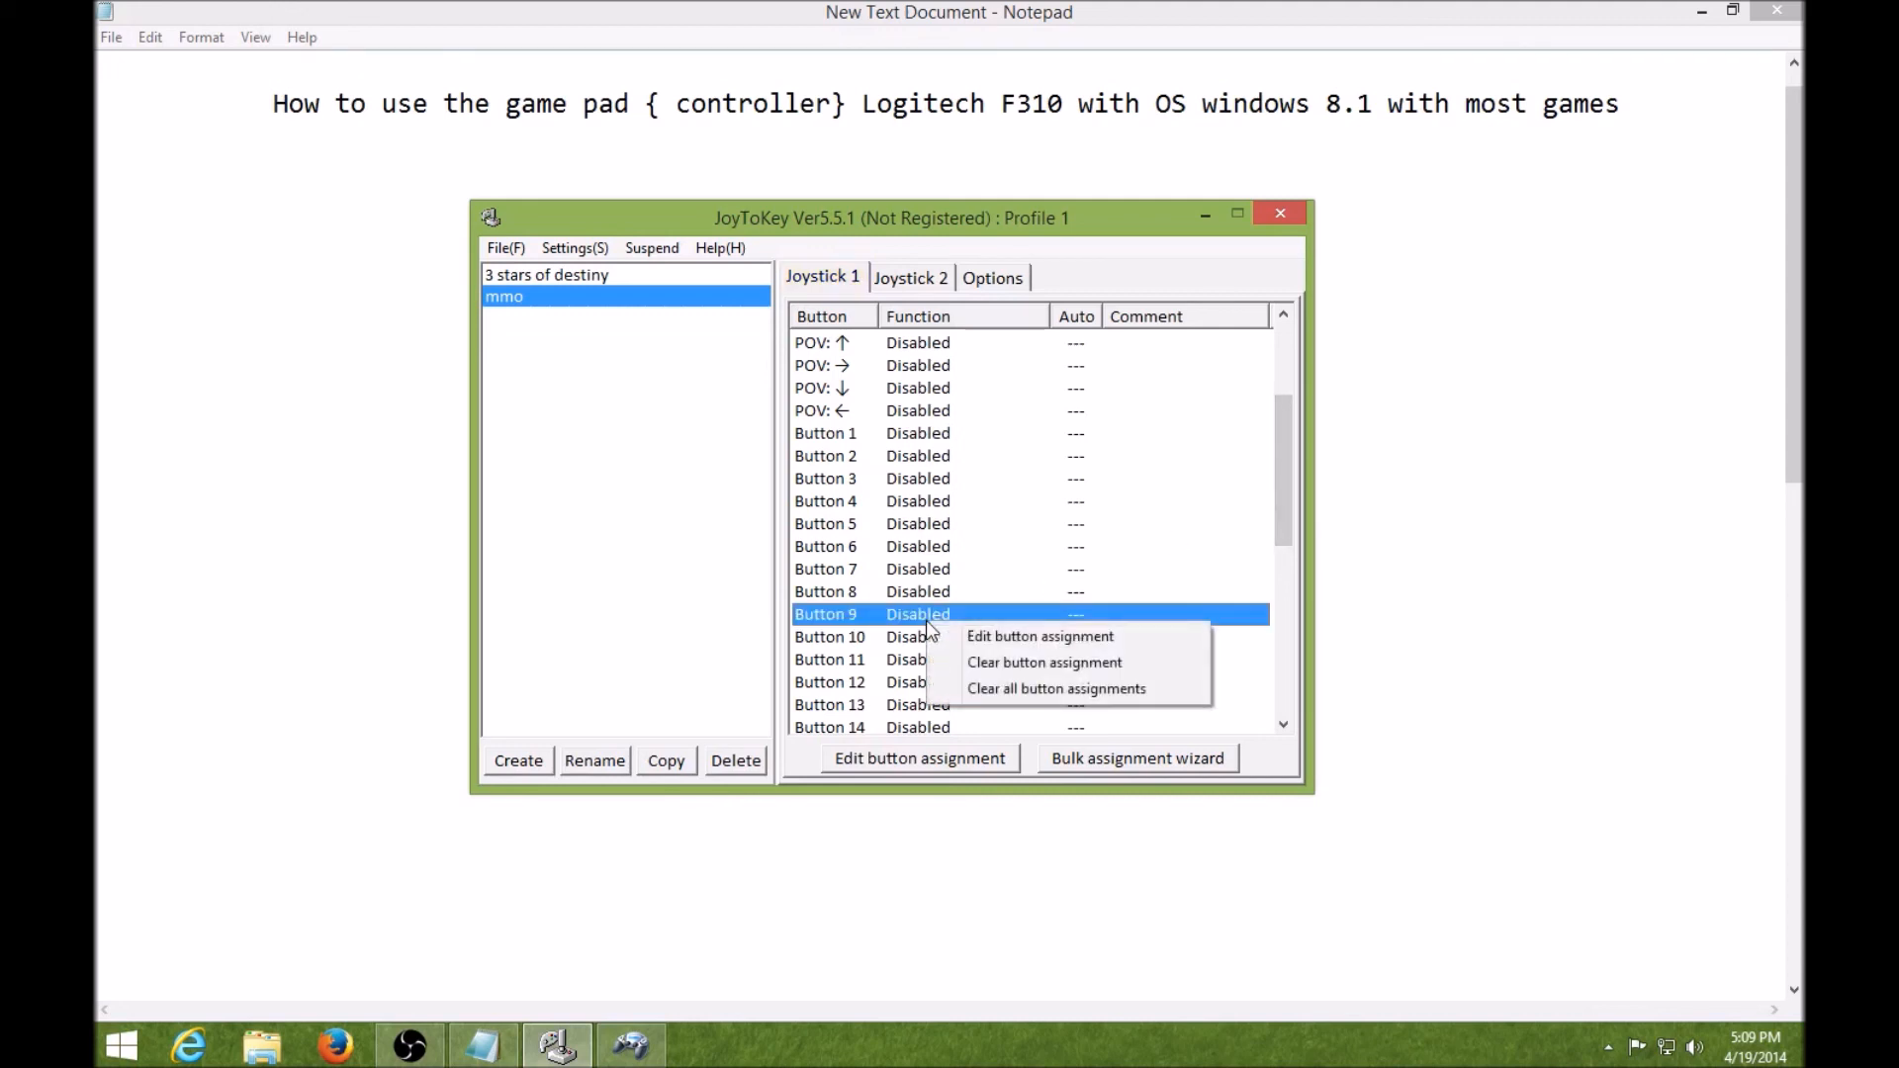
click(970, 635)
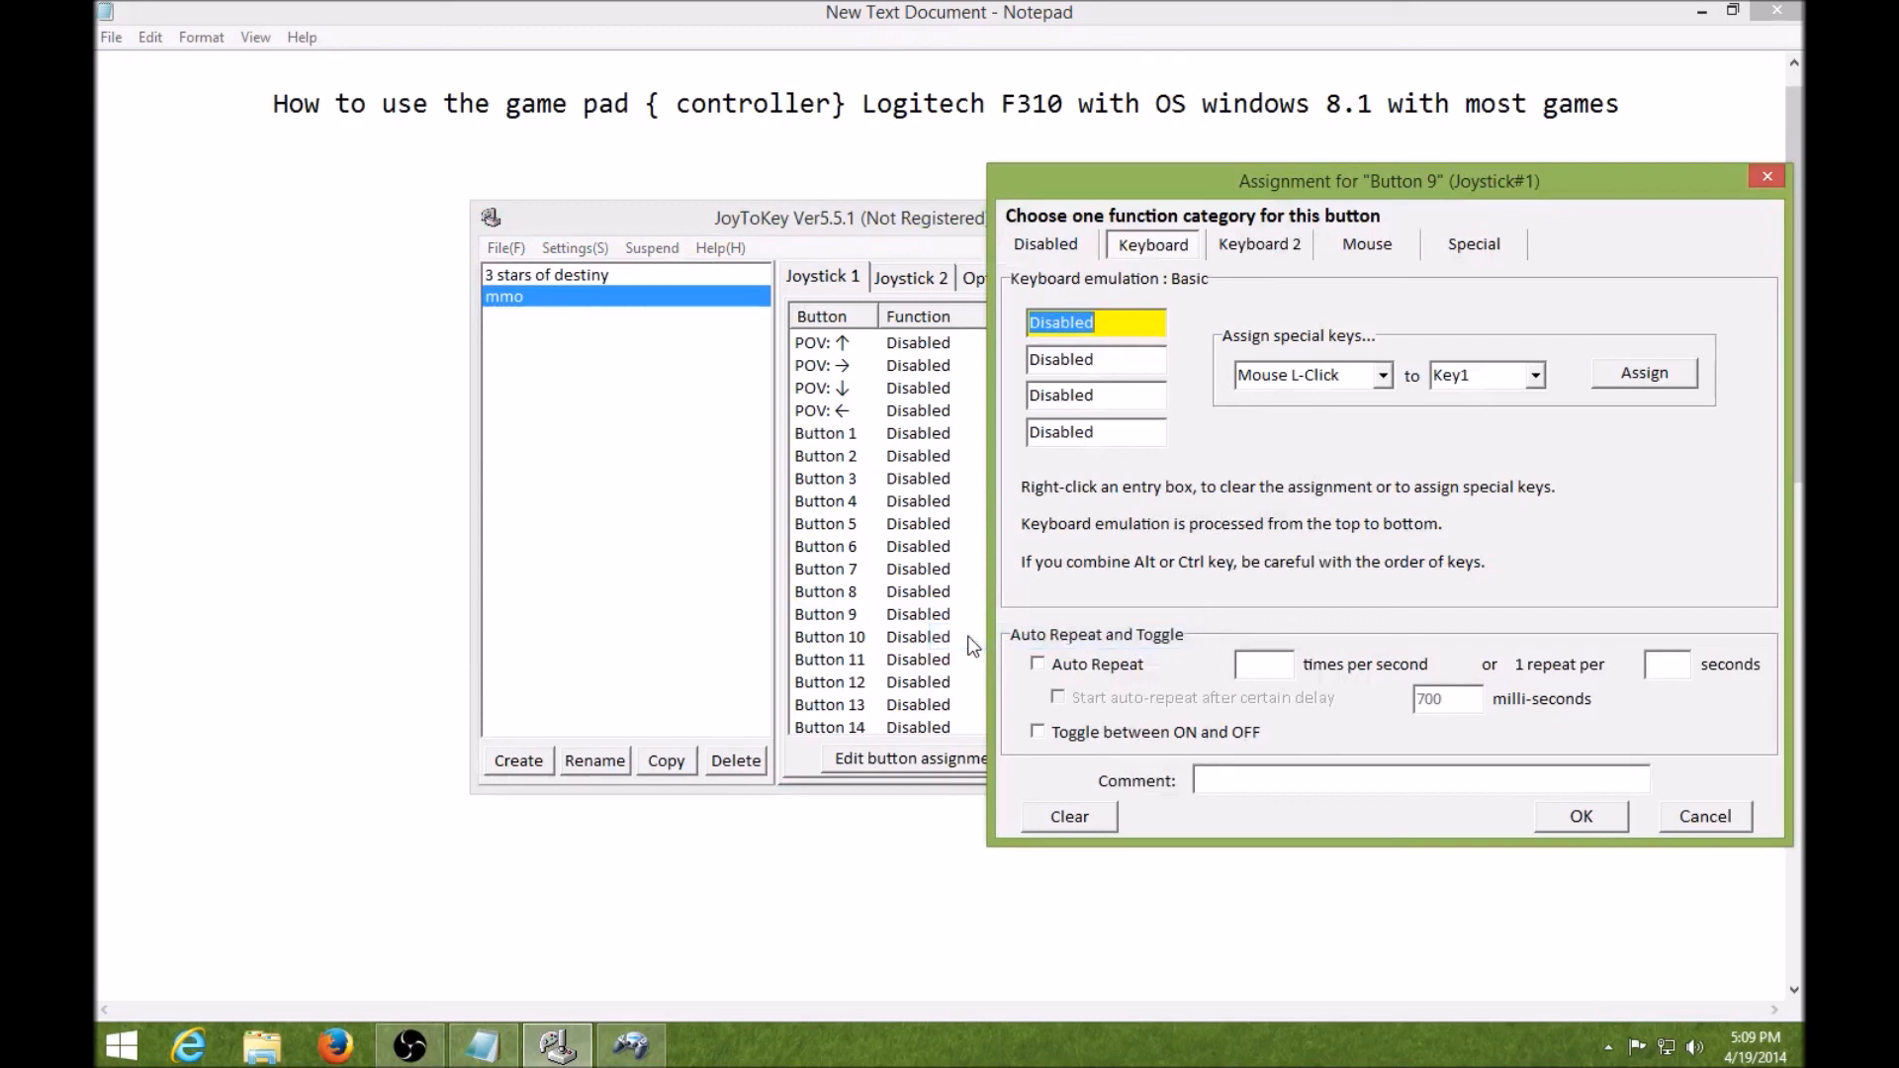
key(Tab)
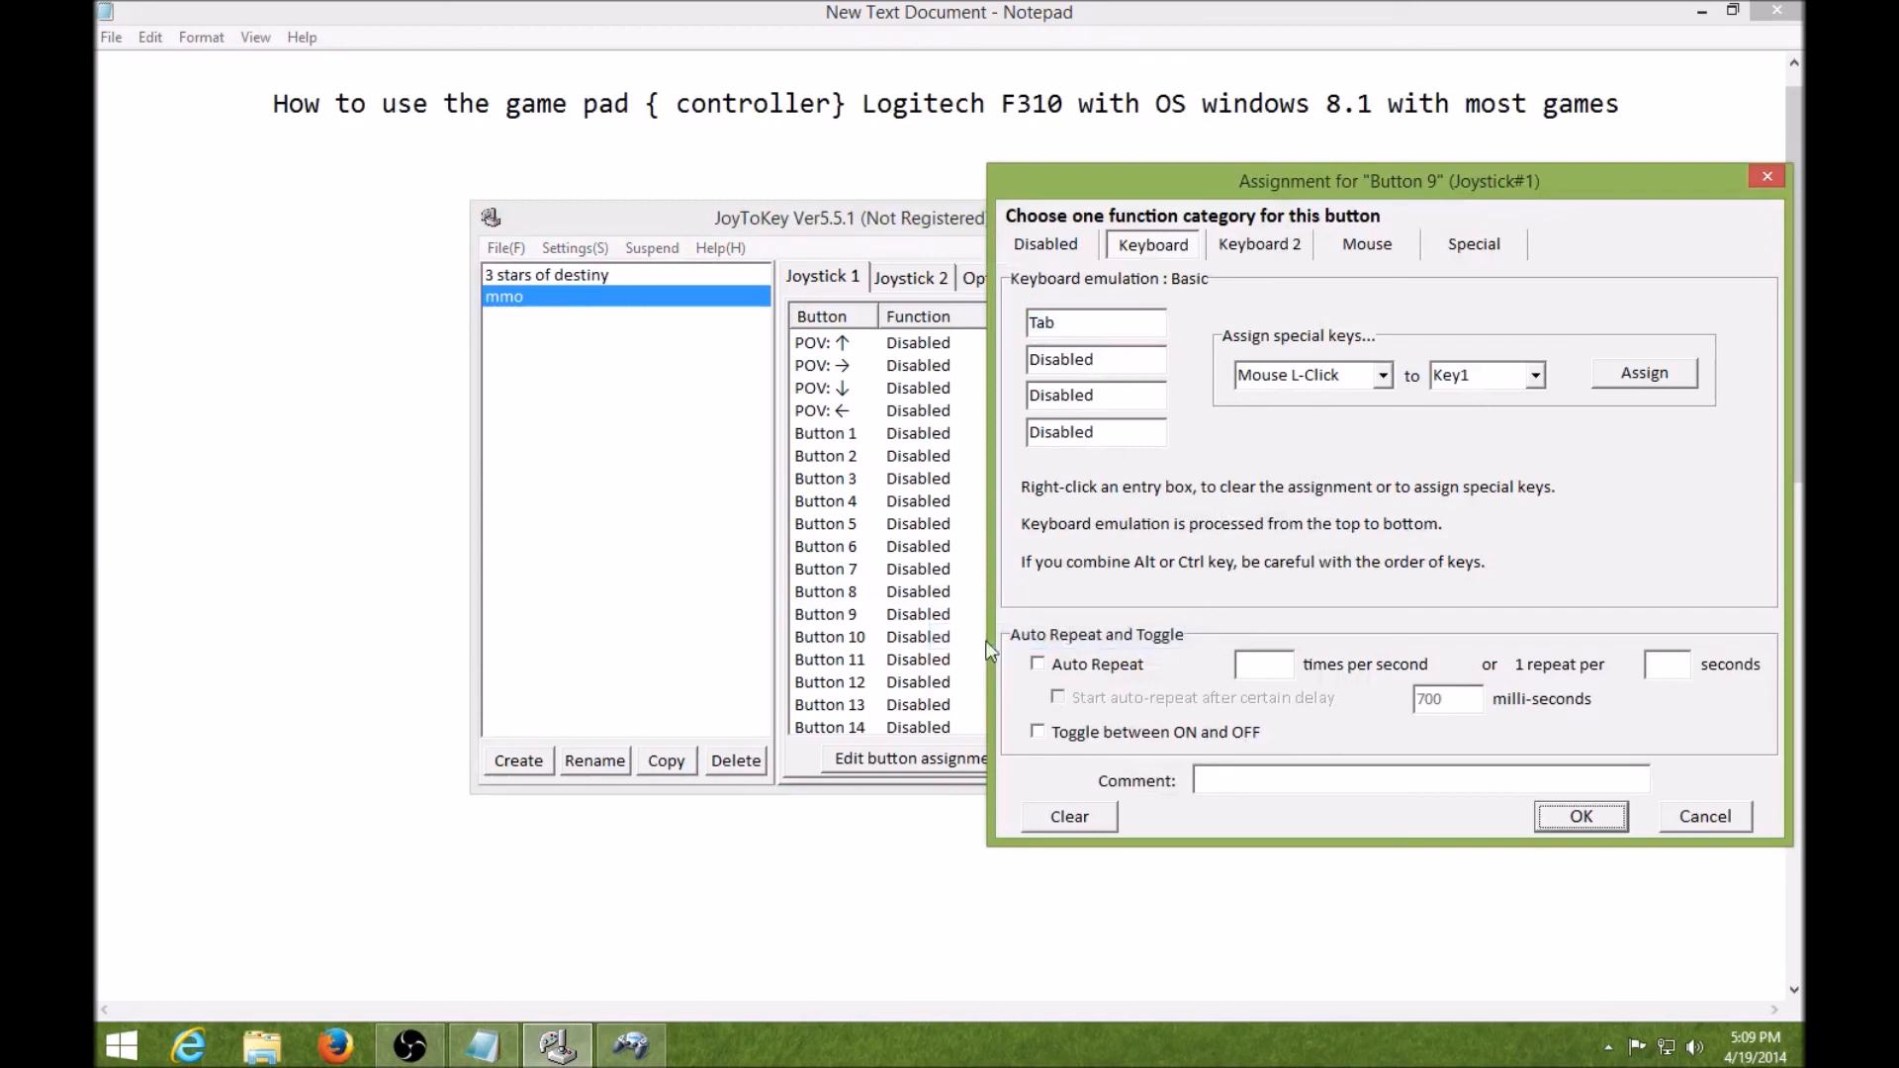
click(1583, 817)
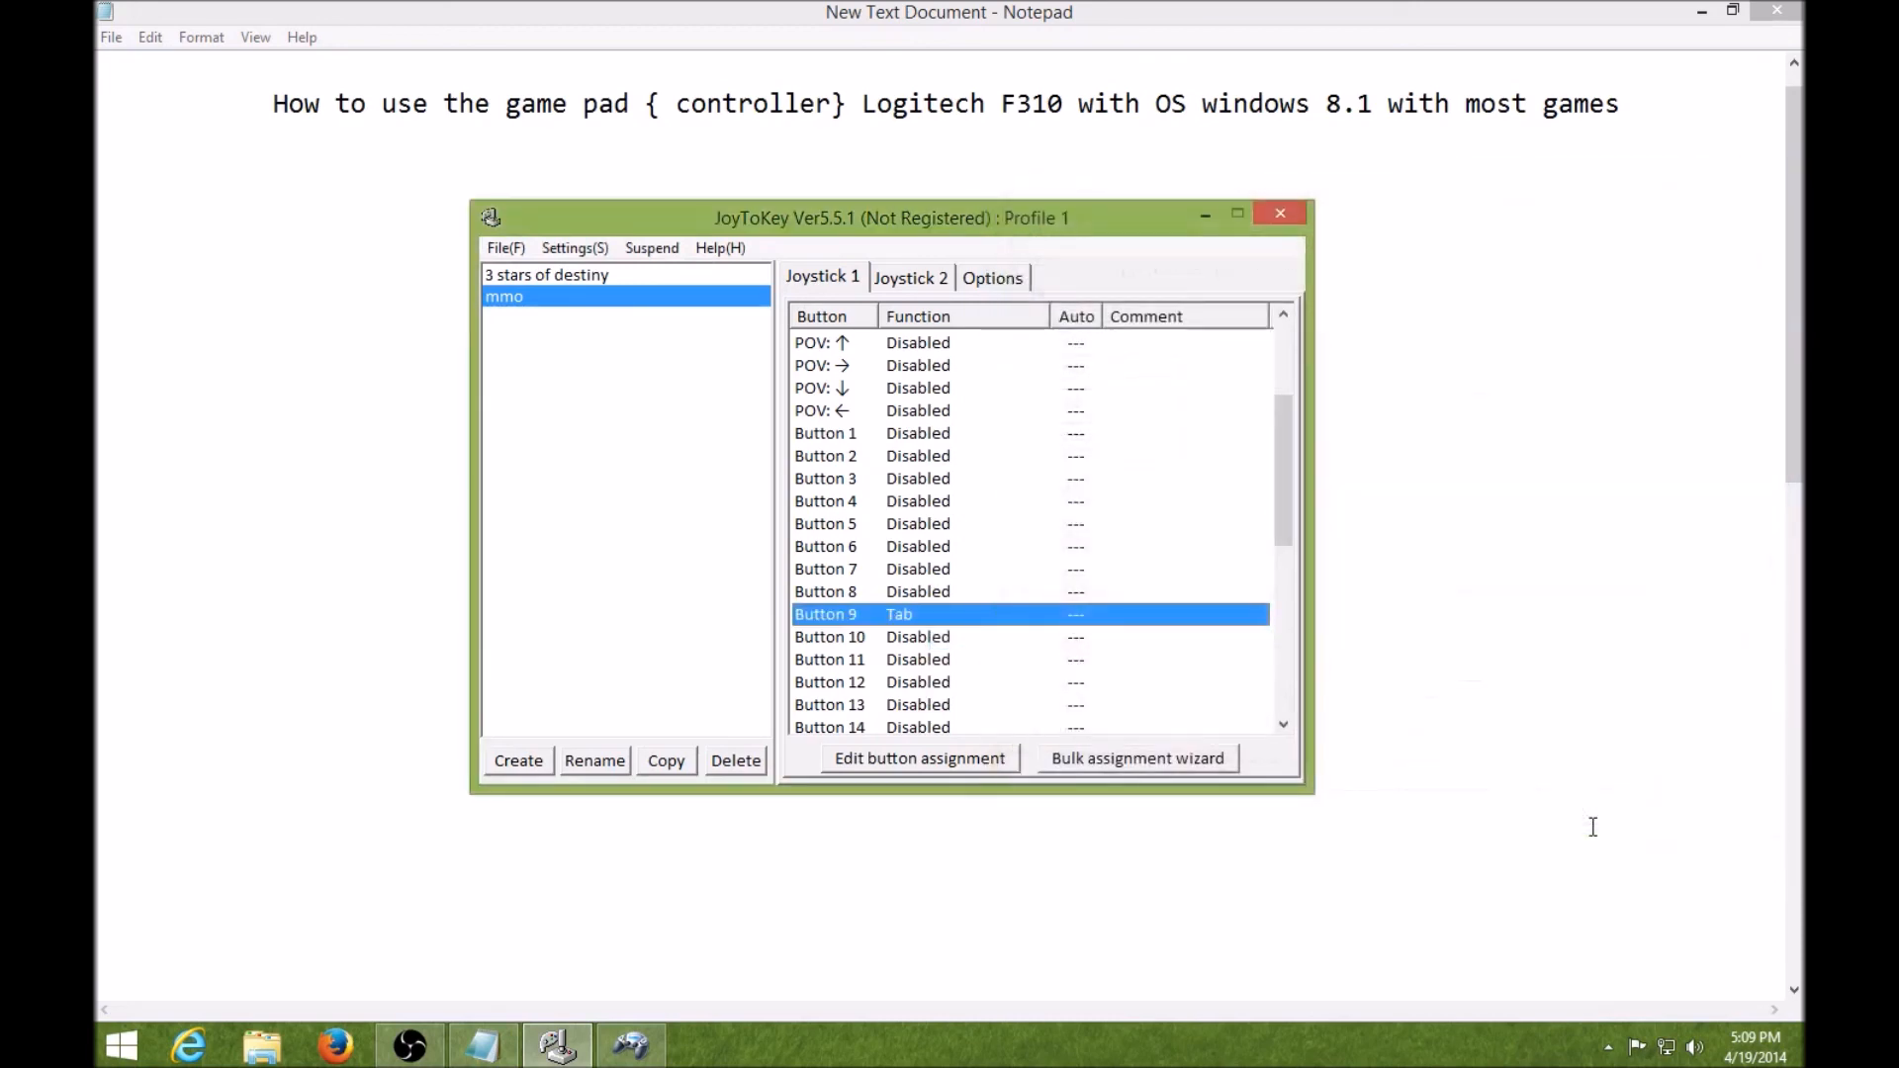
- Review the mmo profile's button assignments, its joystick options and the available settings commands
drag(1282, 469, 1294, 358)
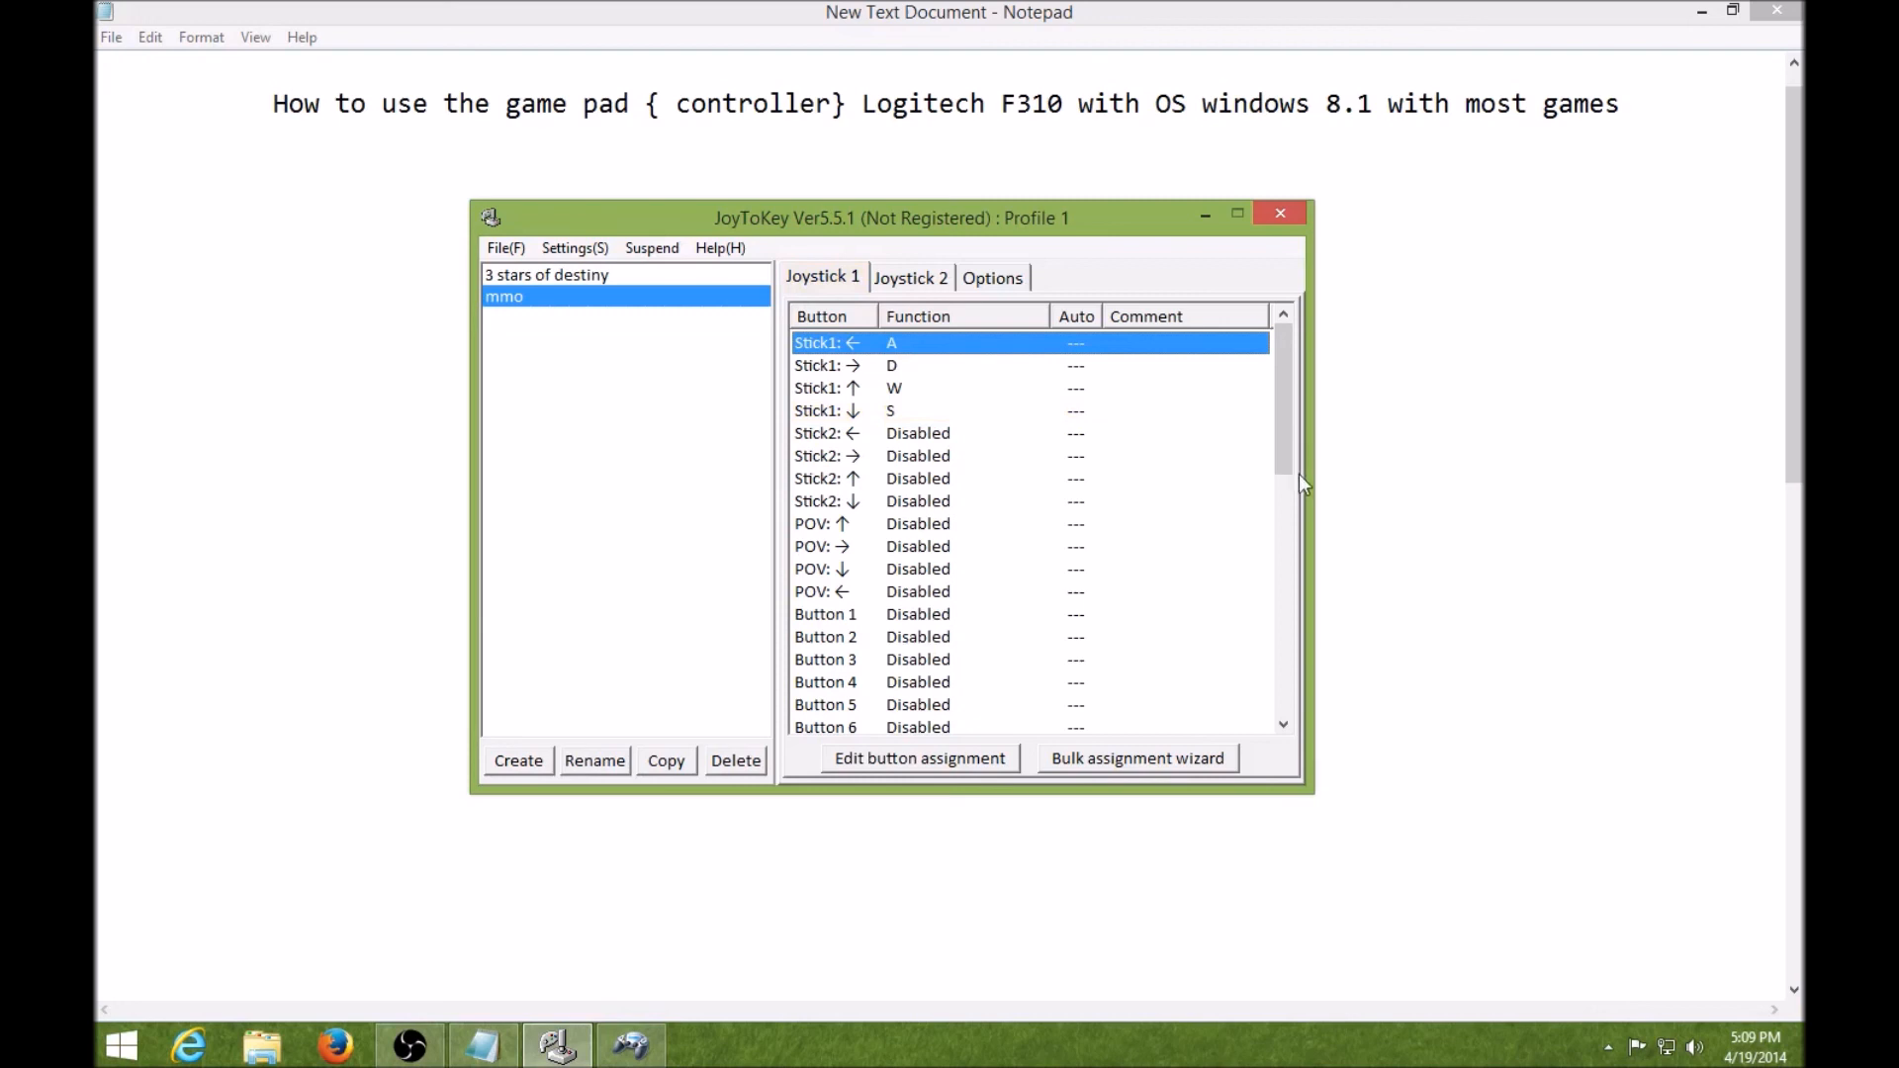
drag(1278, 435, 1311, 388)
click(984, 278)
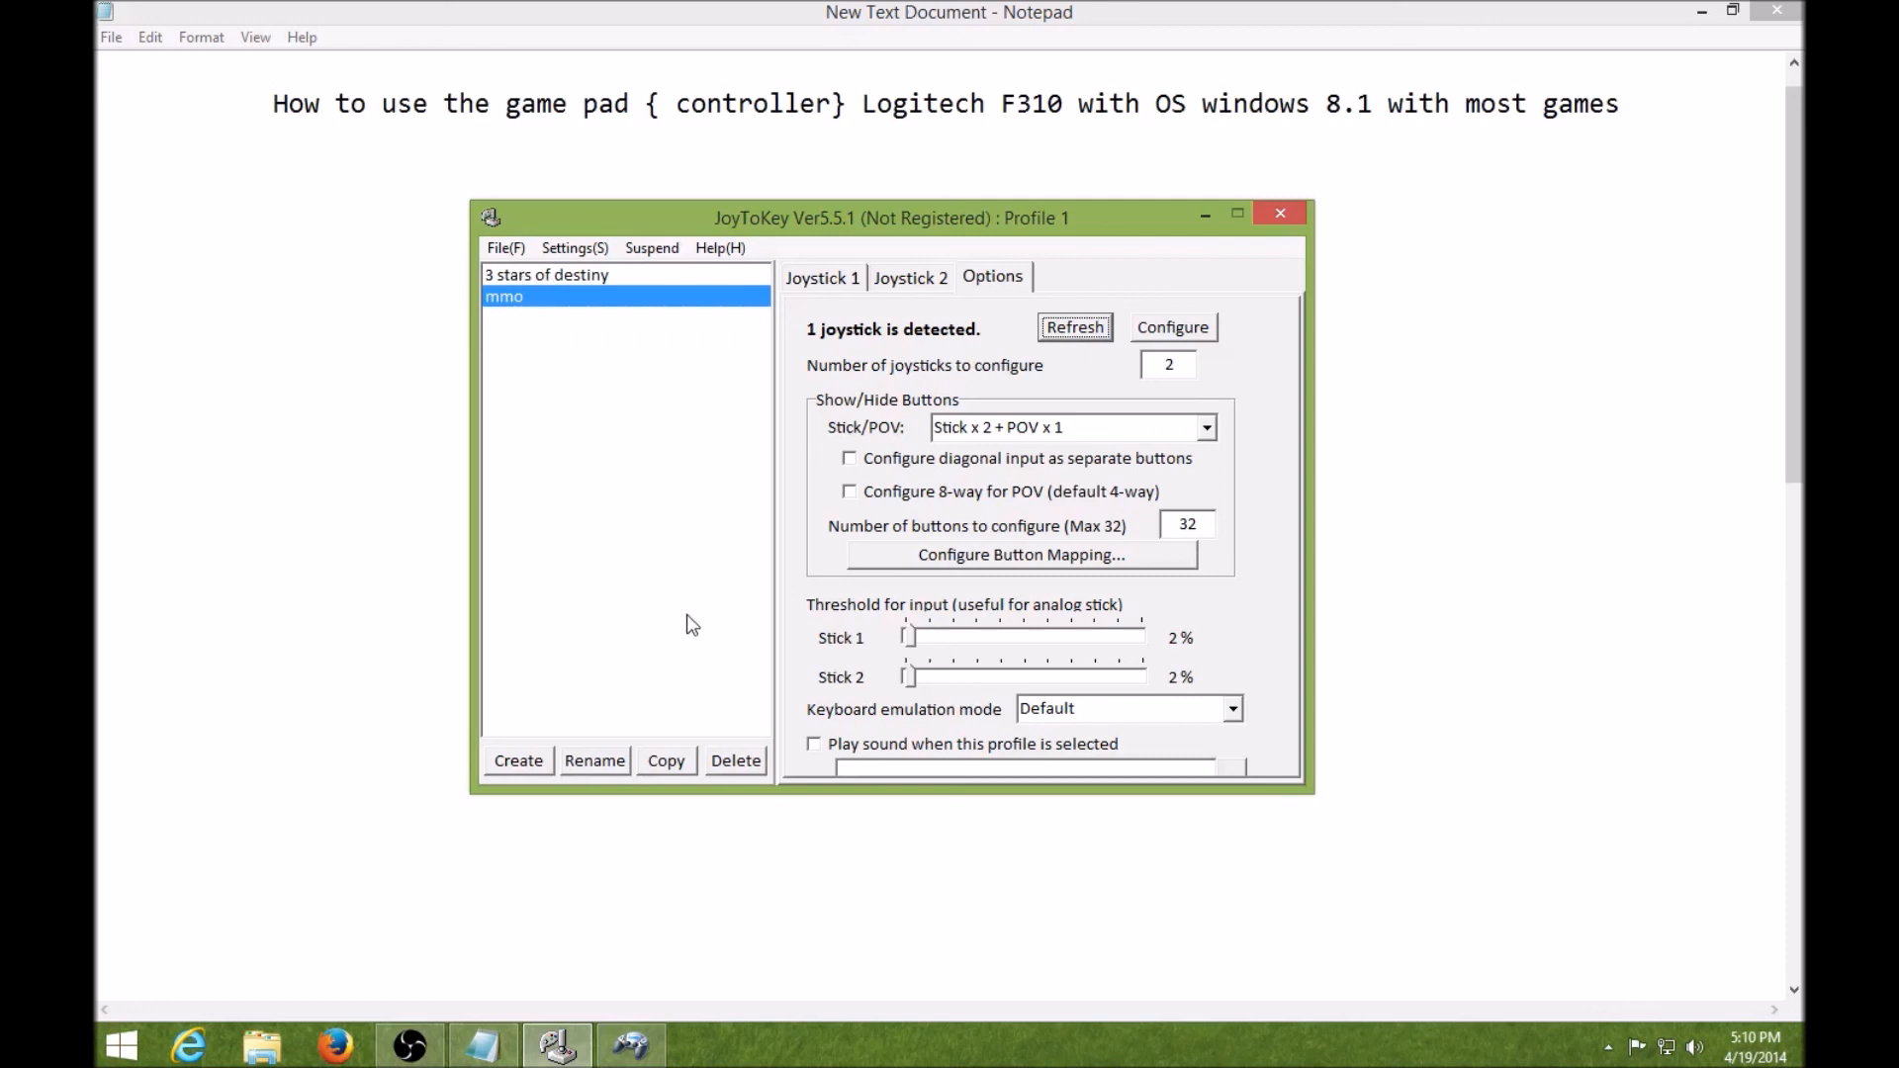
click(576, 249)
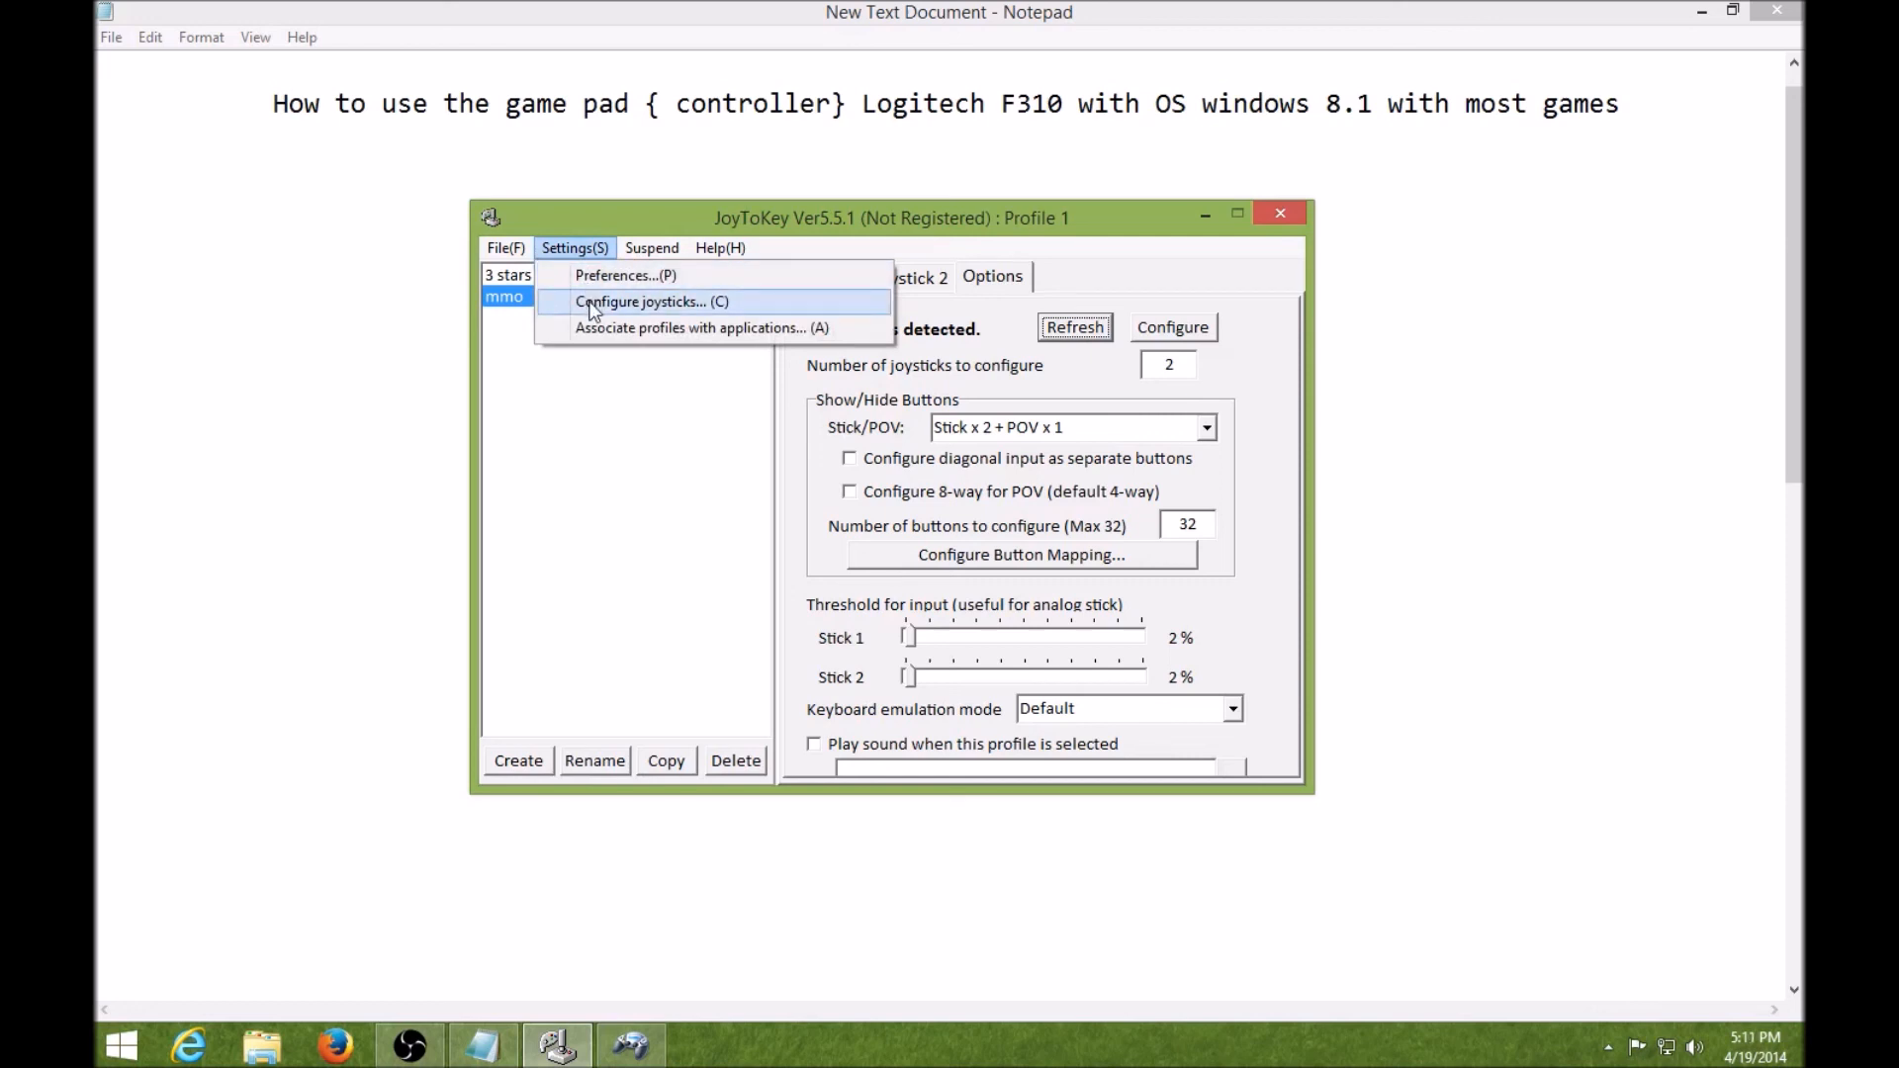
- Activate the "3 stars of destiny" profile and hide the JoyToKey window in the system tray
click(506, 278)
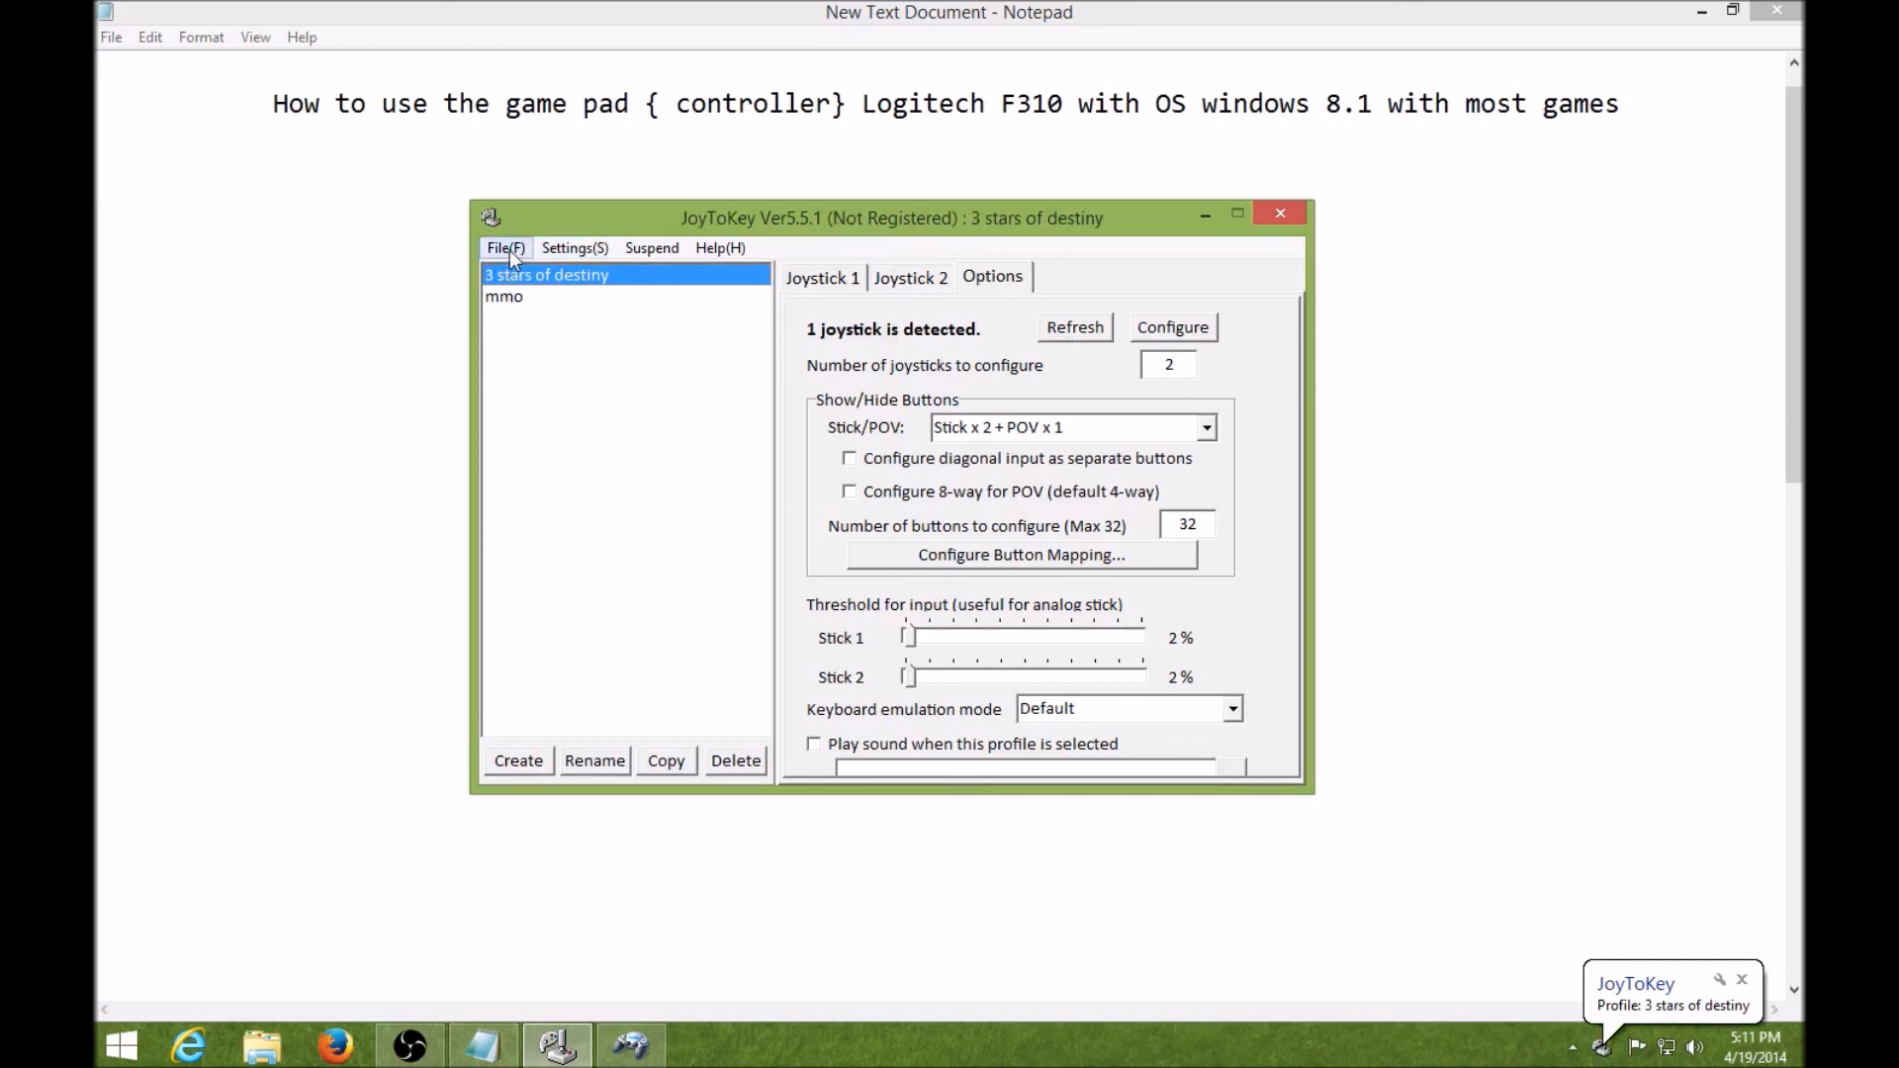
click(1282, 217)
click(1162, 486)
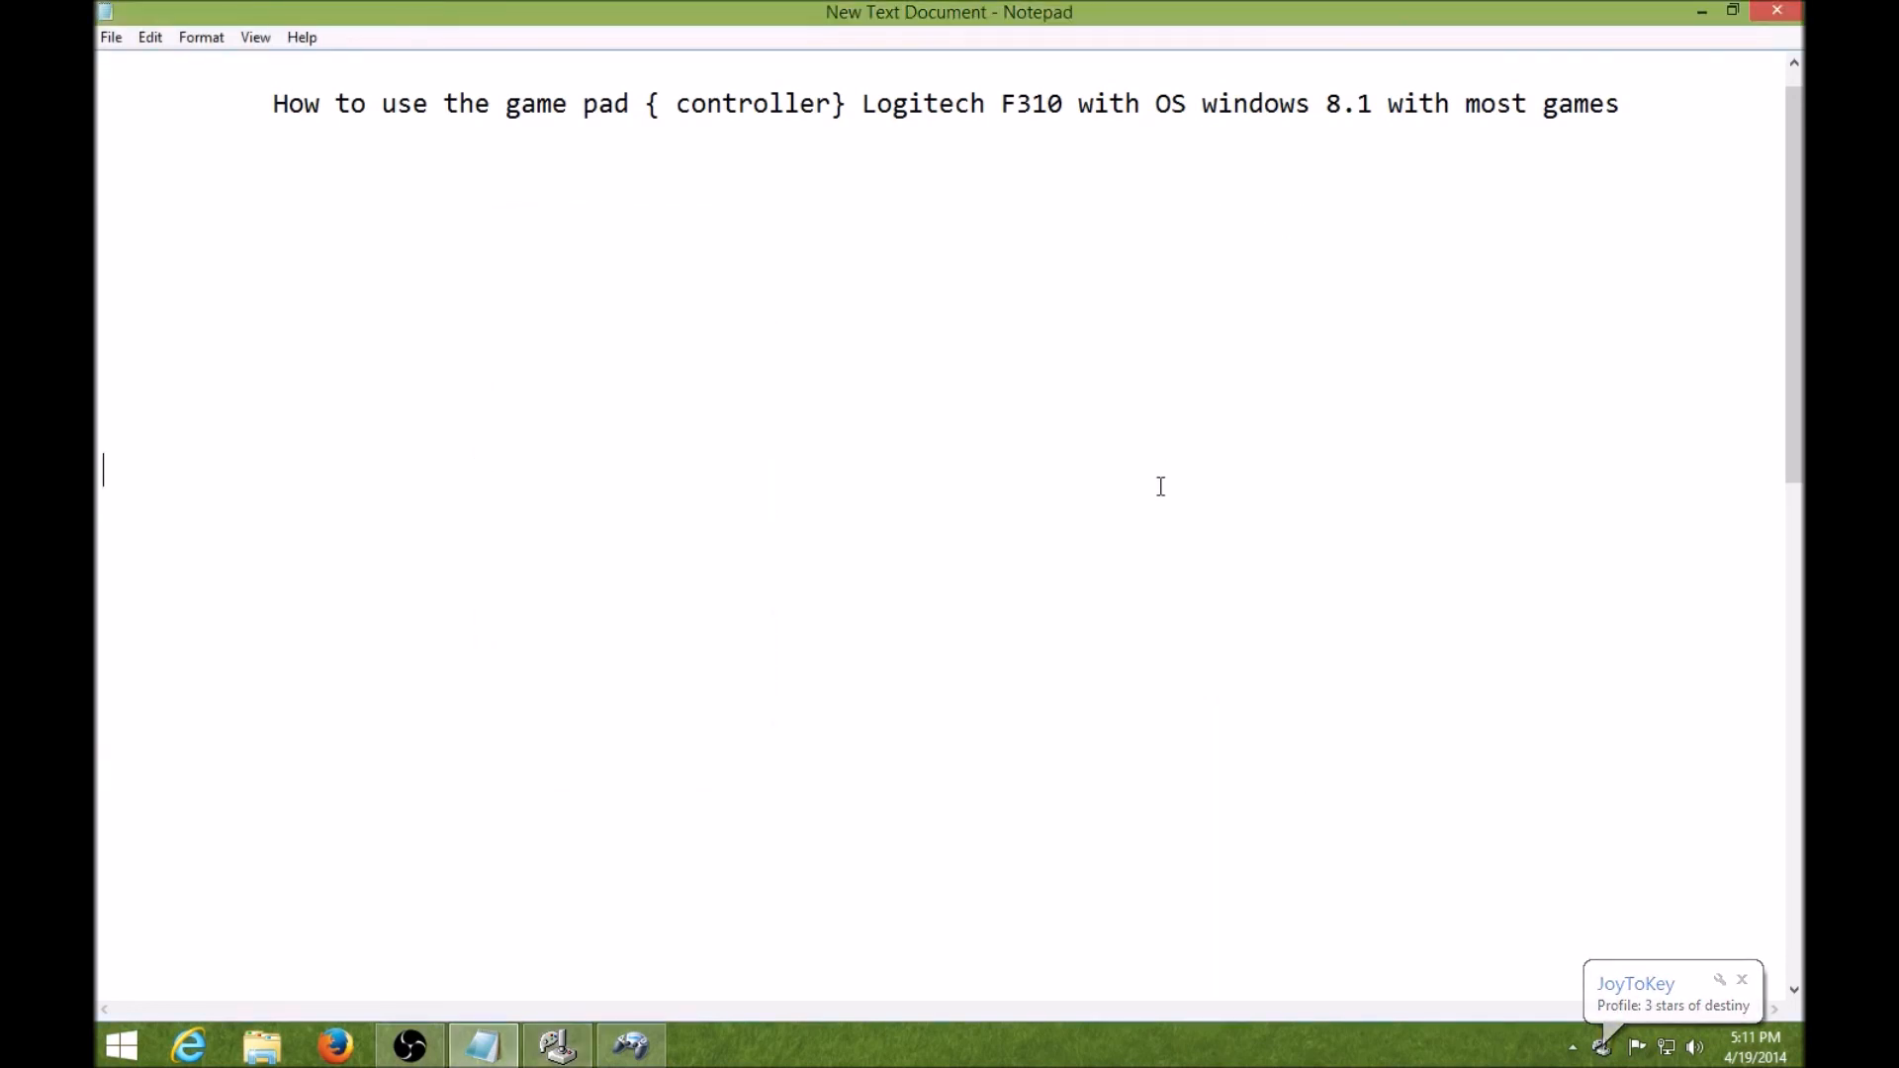
- Restore JoyToKey from the system tray and show the Joystick 1 assignments of the "3 stars of destiny" profile
click(1603, 1050)
click(1607, 1050)
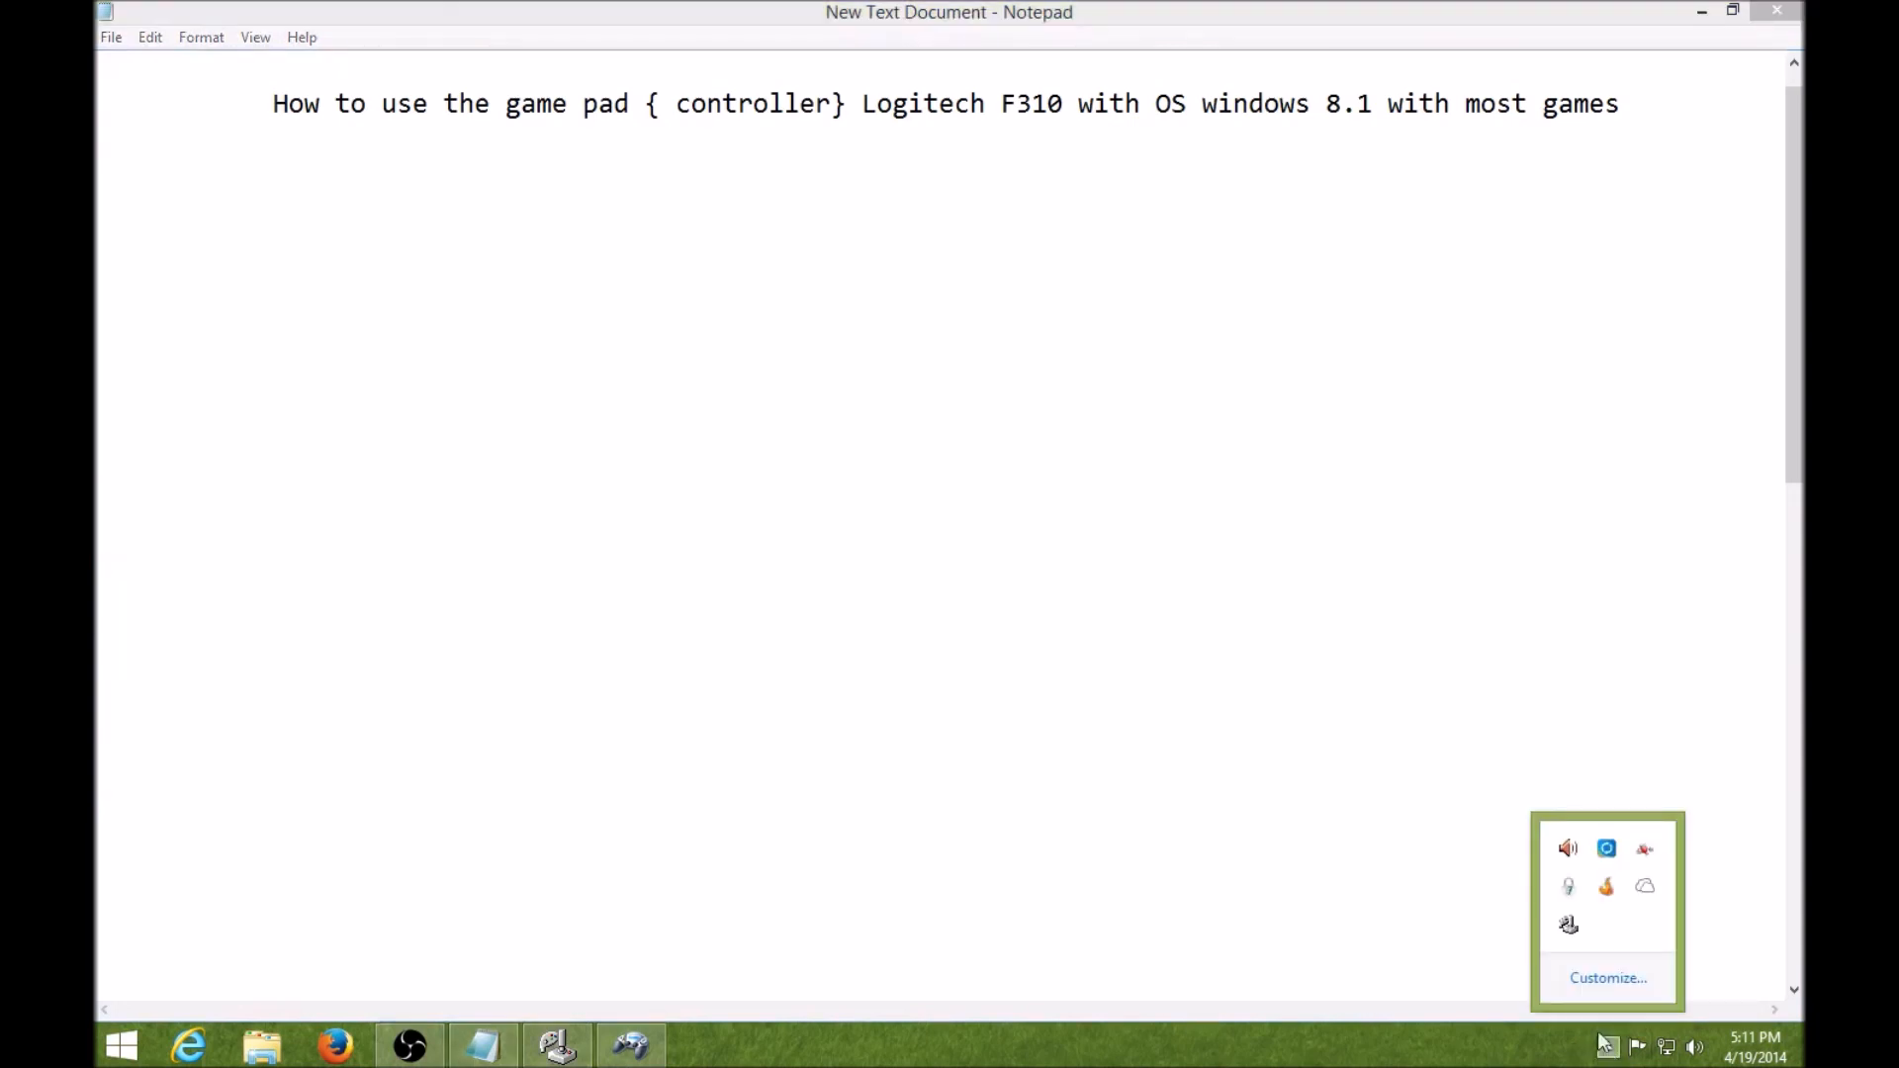
click(1568, 922)
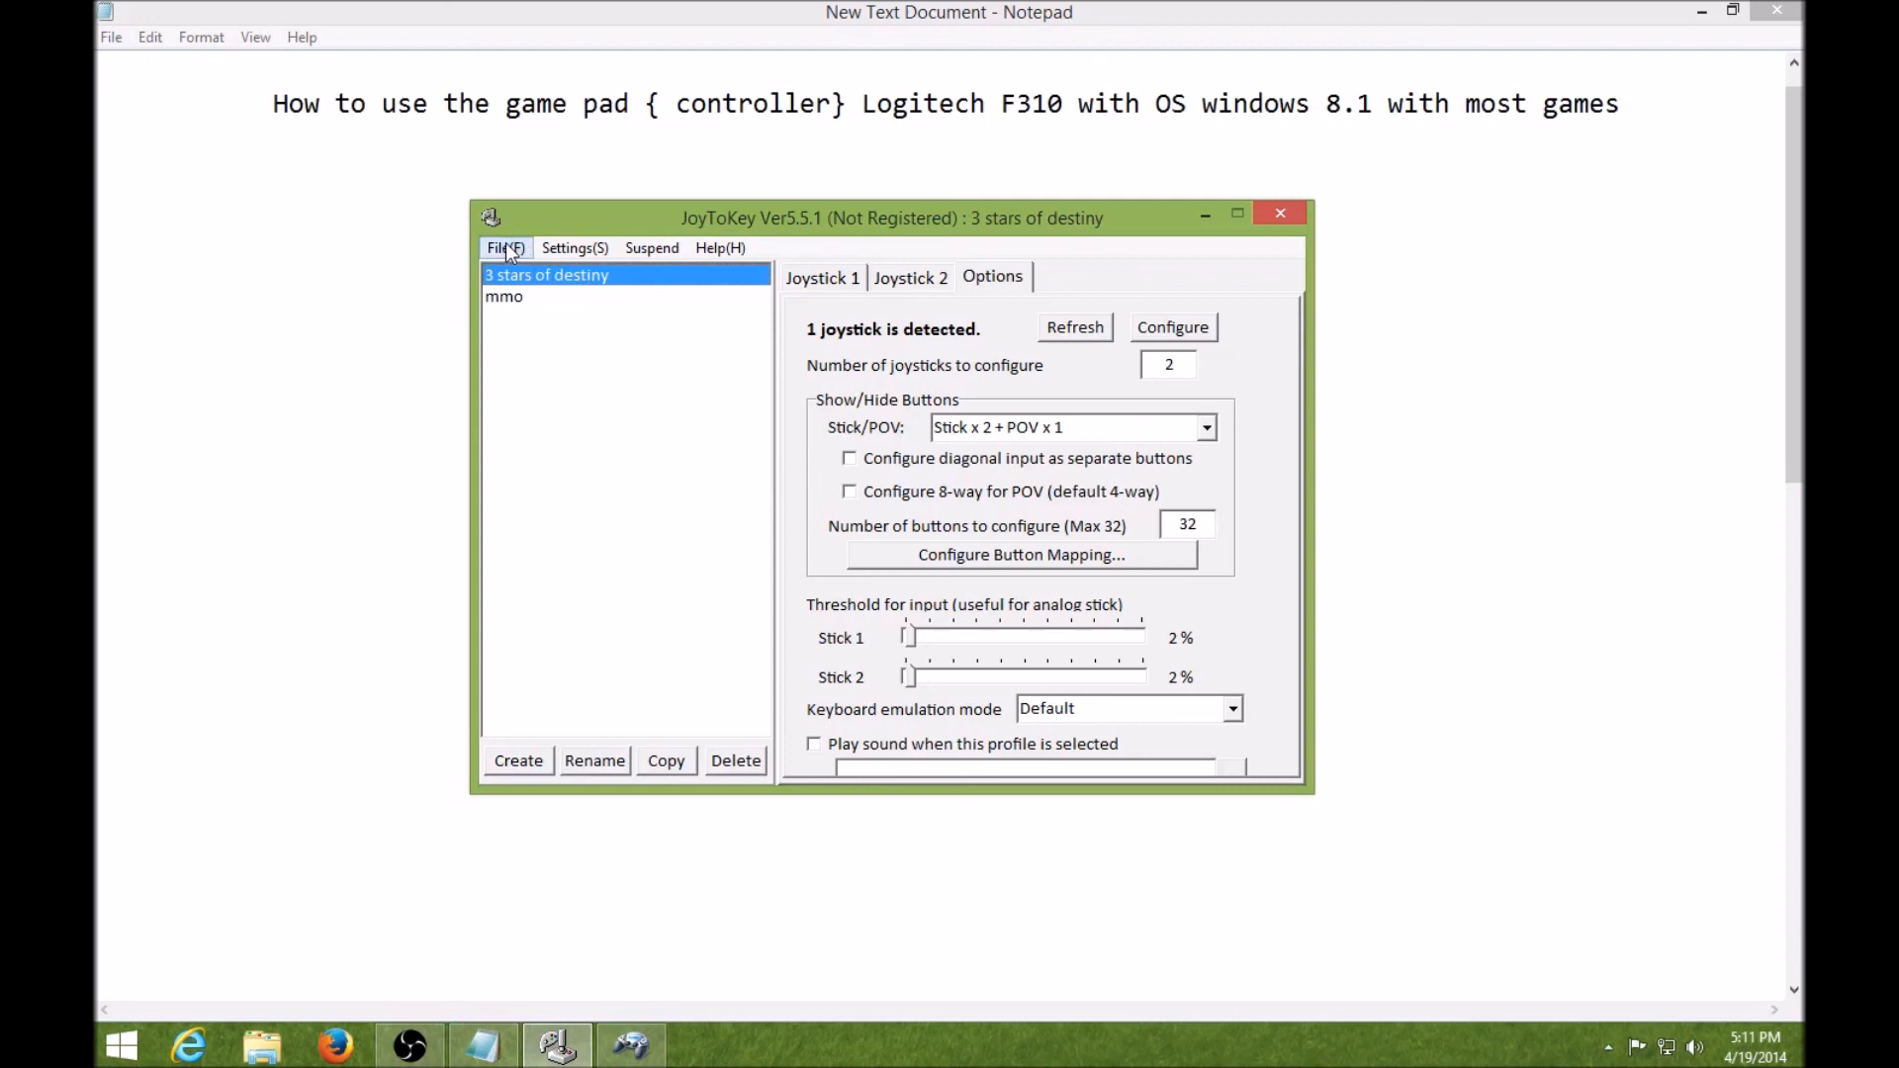
click(822, 279)
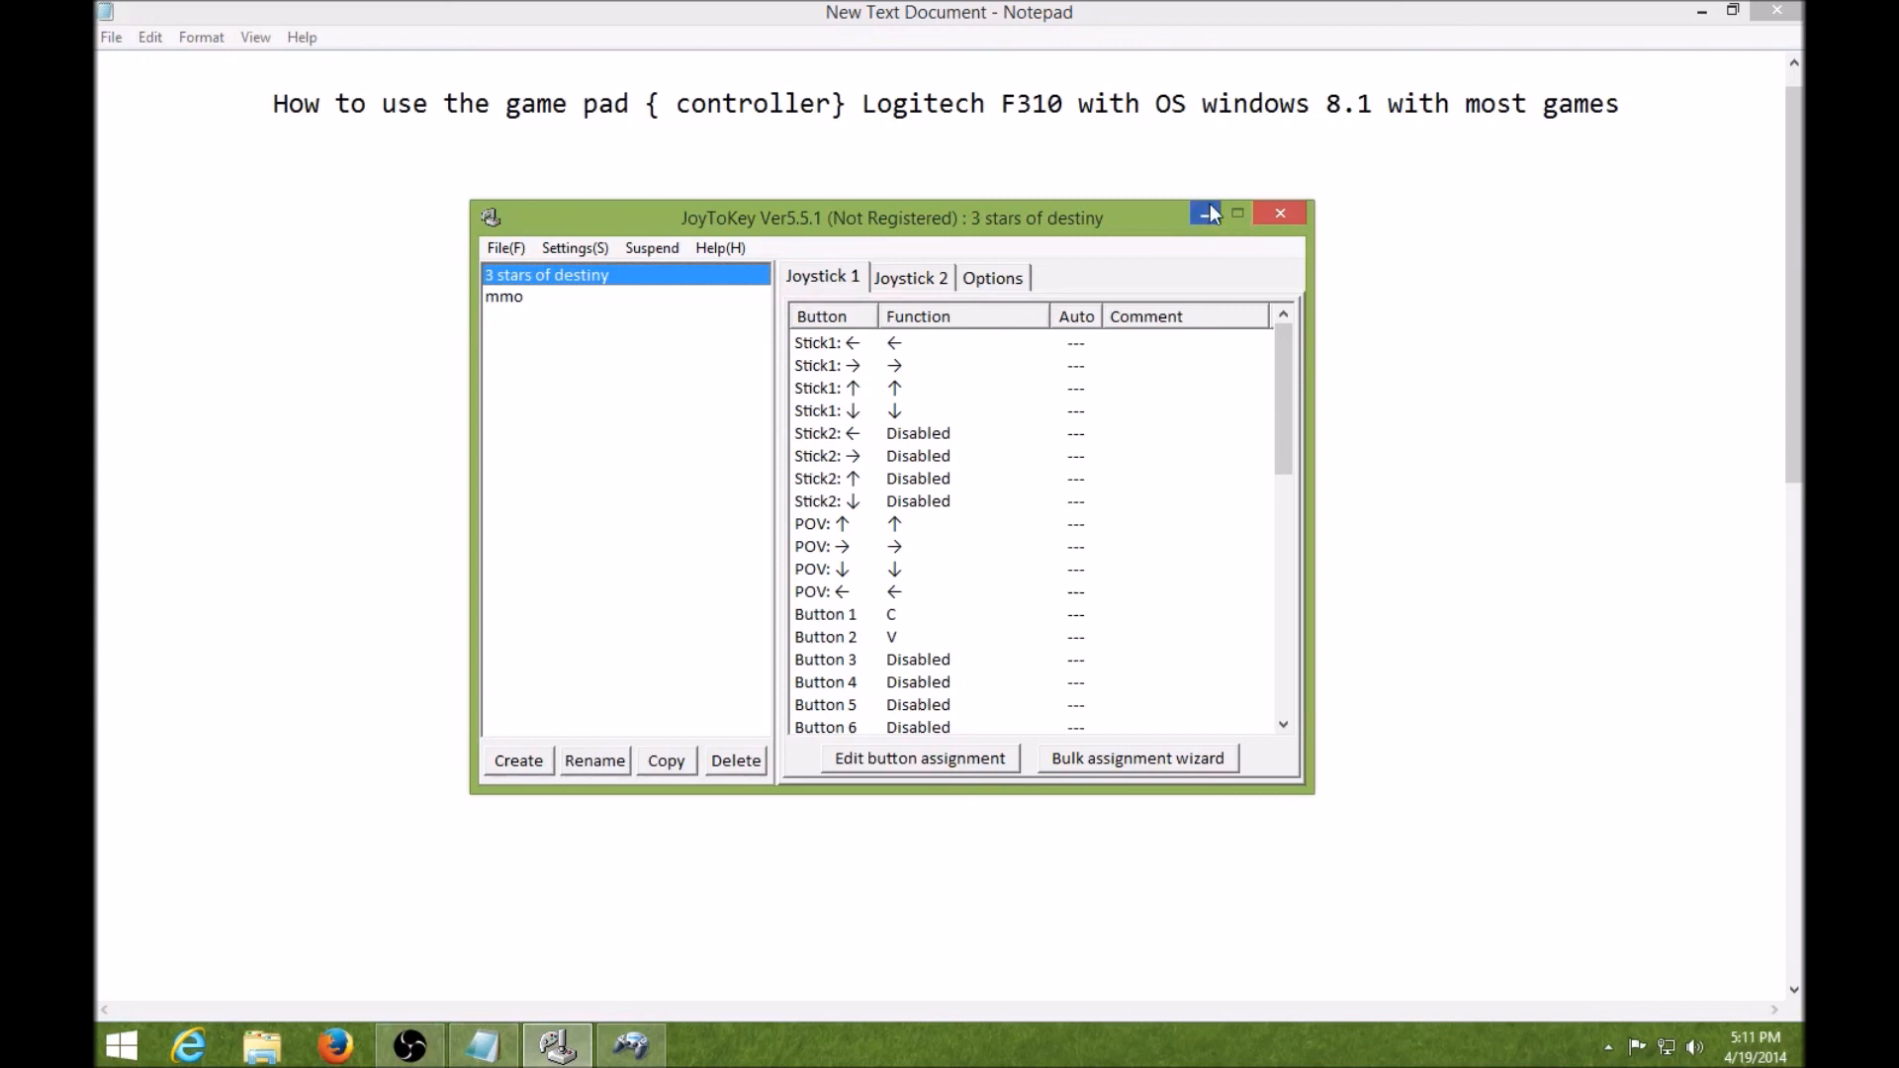
- Clear the desktop by minimizing Notepad, moving JoyToKey aside and closing the game controllers window
click(1564, 237)
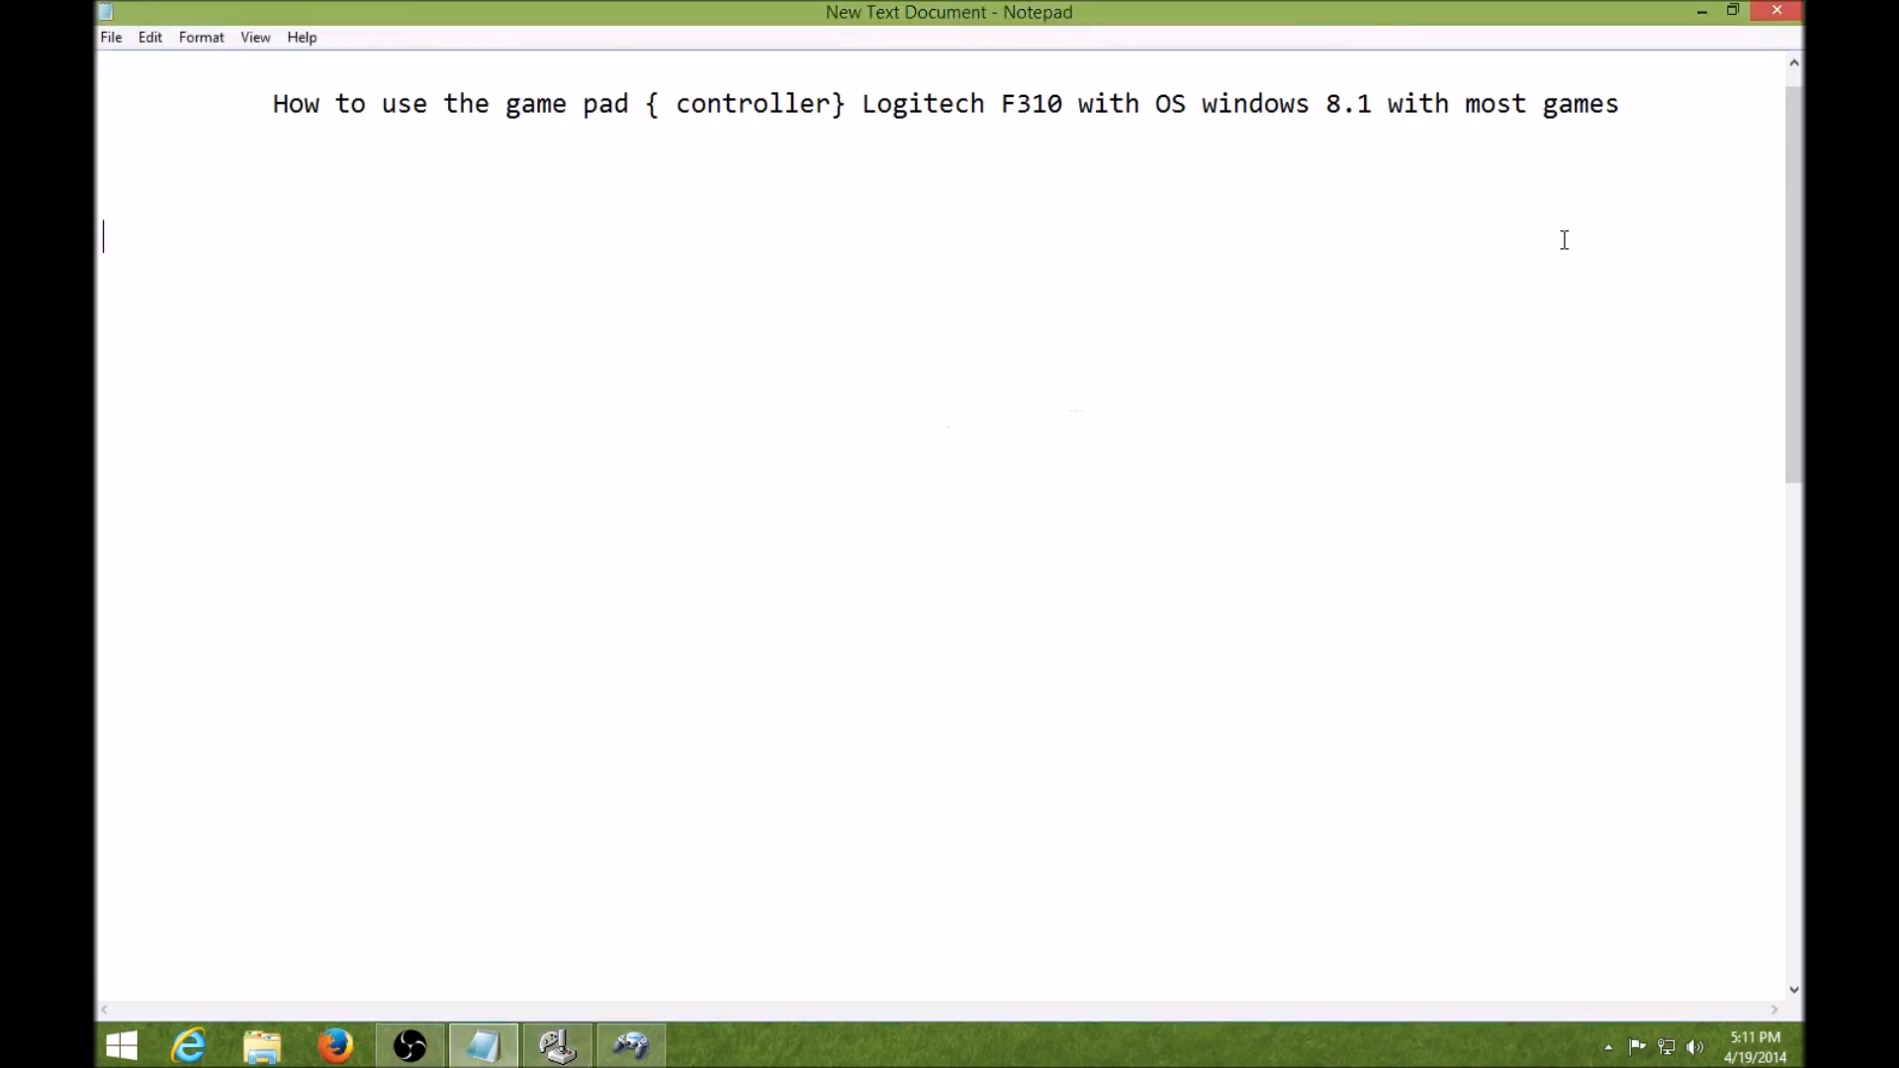
click(1702, 11)
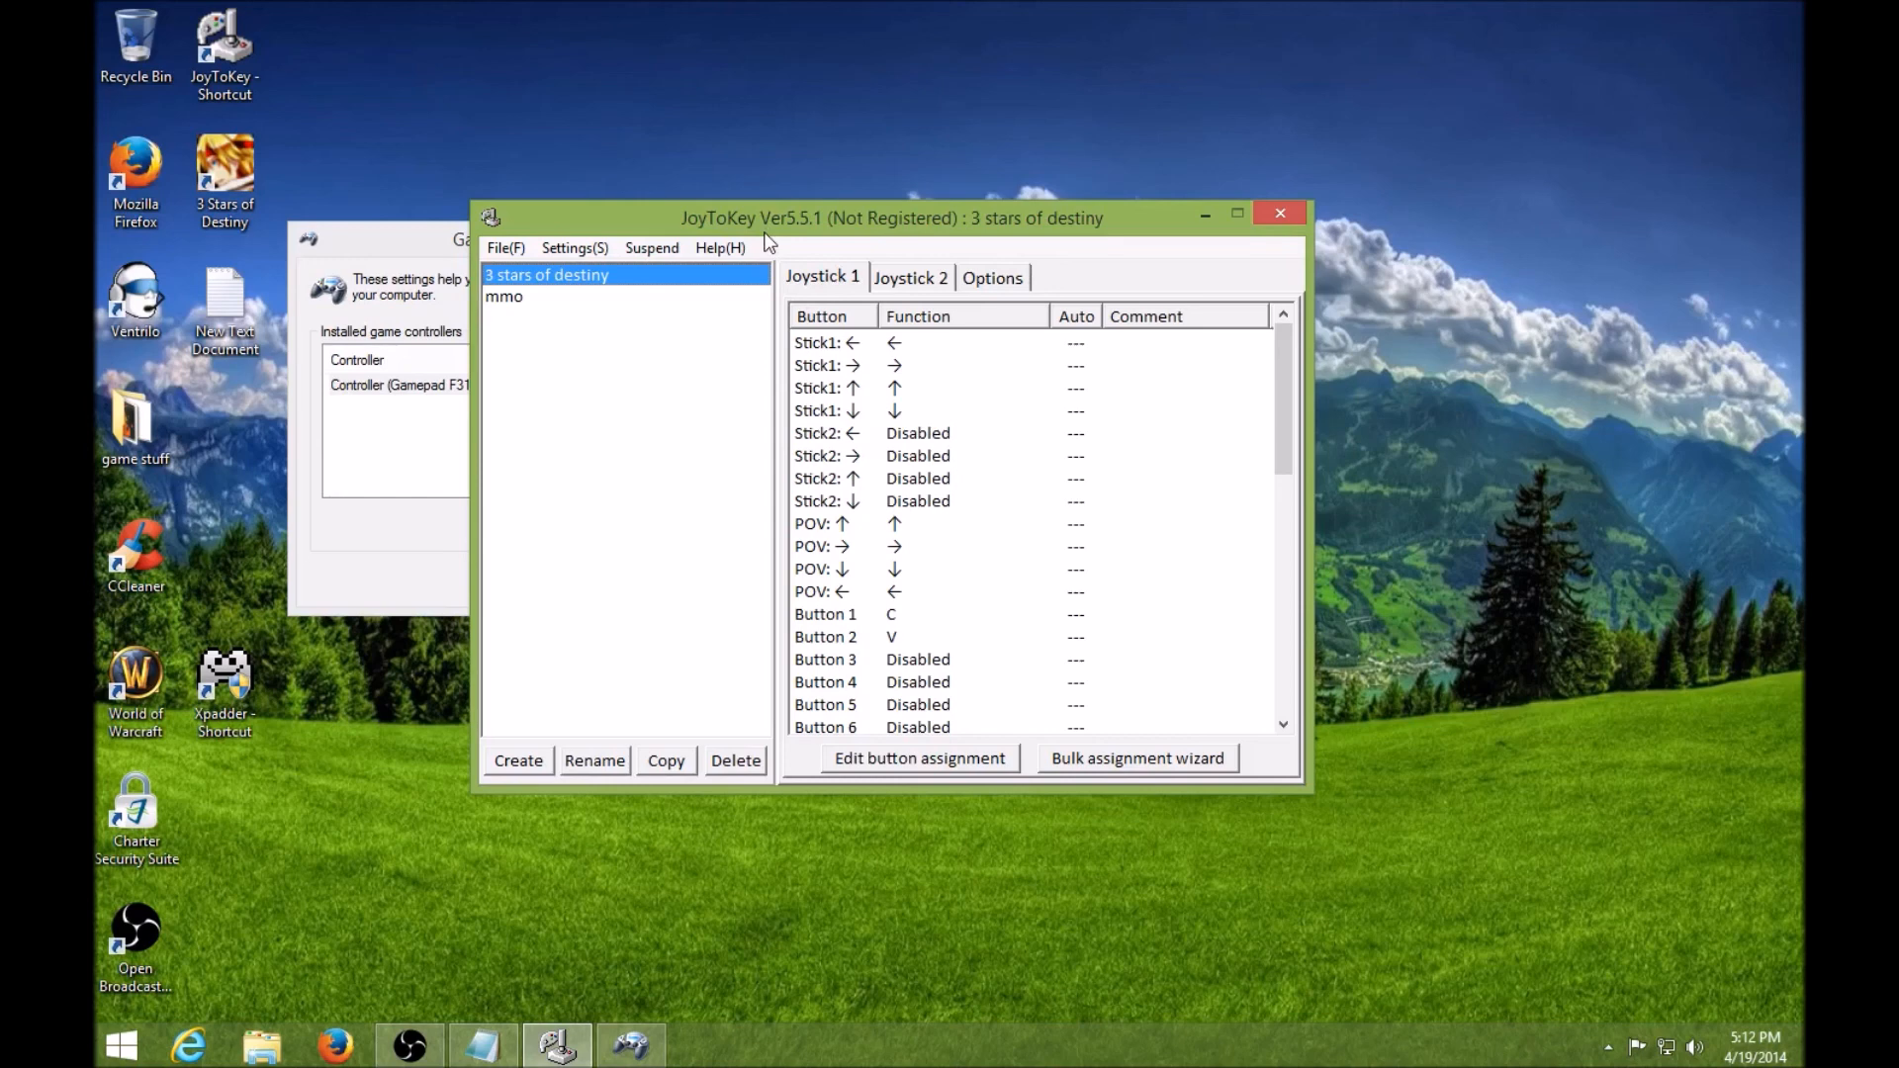
drag(804, 212, 1189, 269)
click(705, 587)
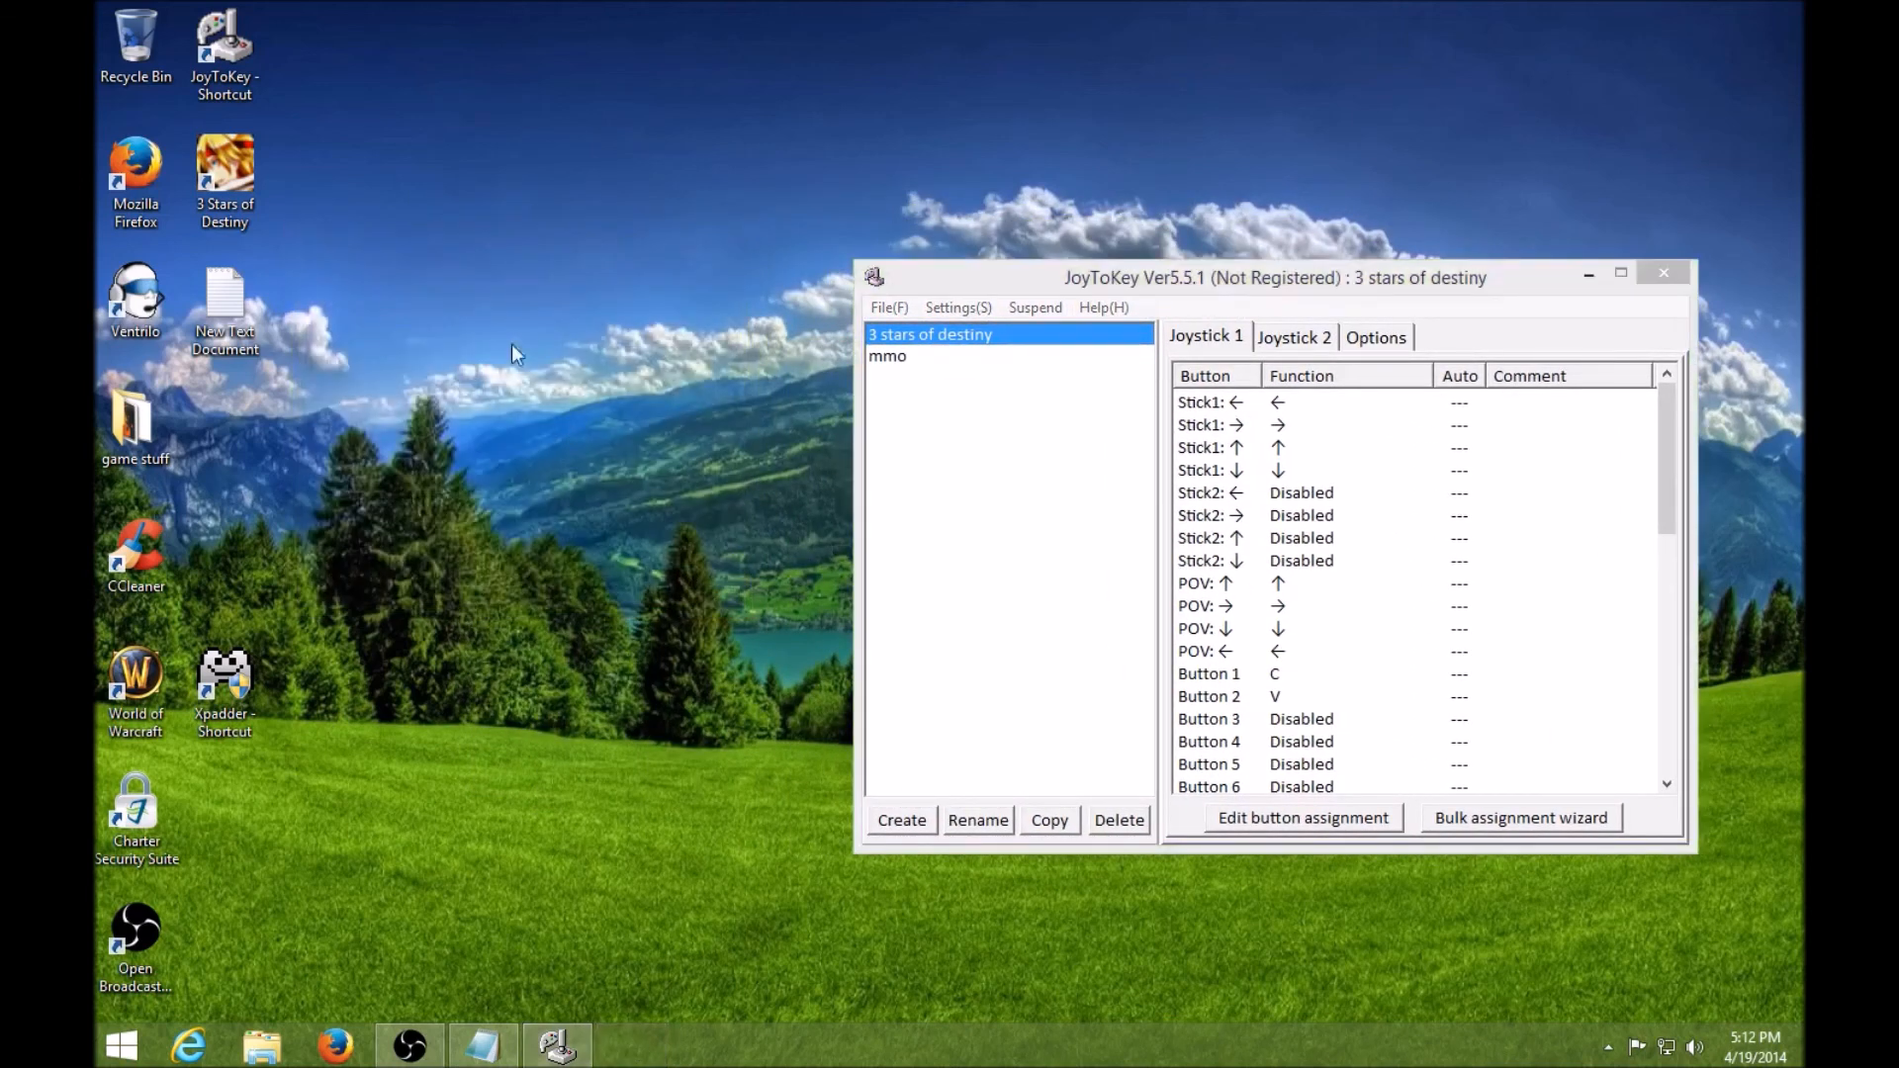
- Launch 3 Stars of Destiny from the desktop and log in to Steam with the account password
double_click(229, 209)
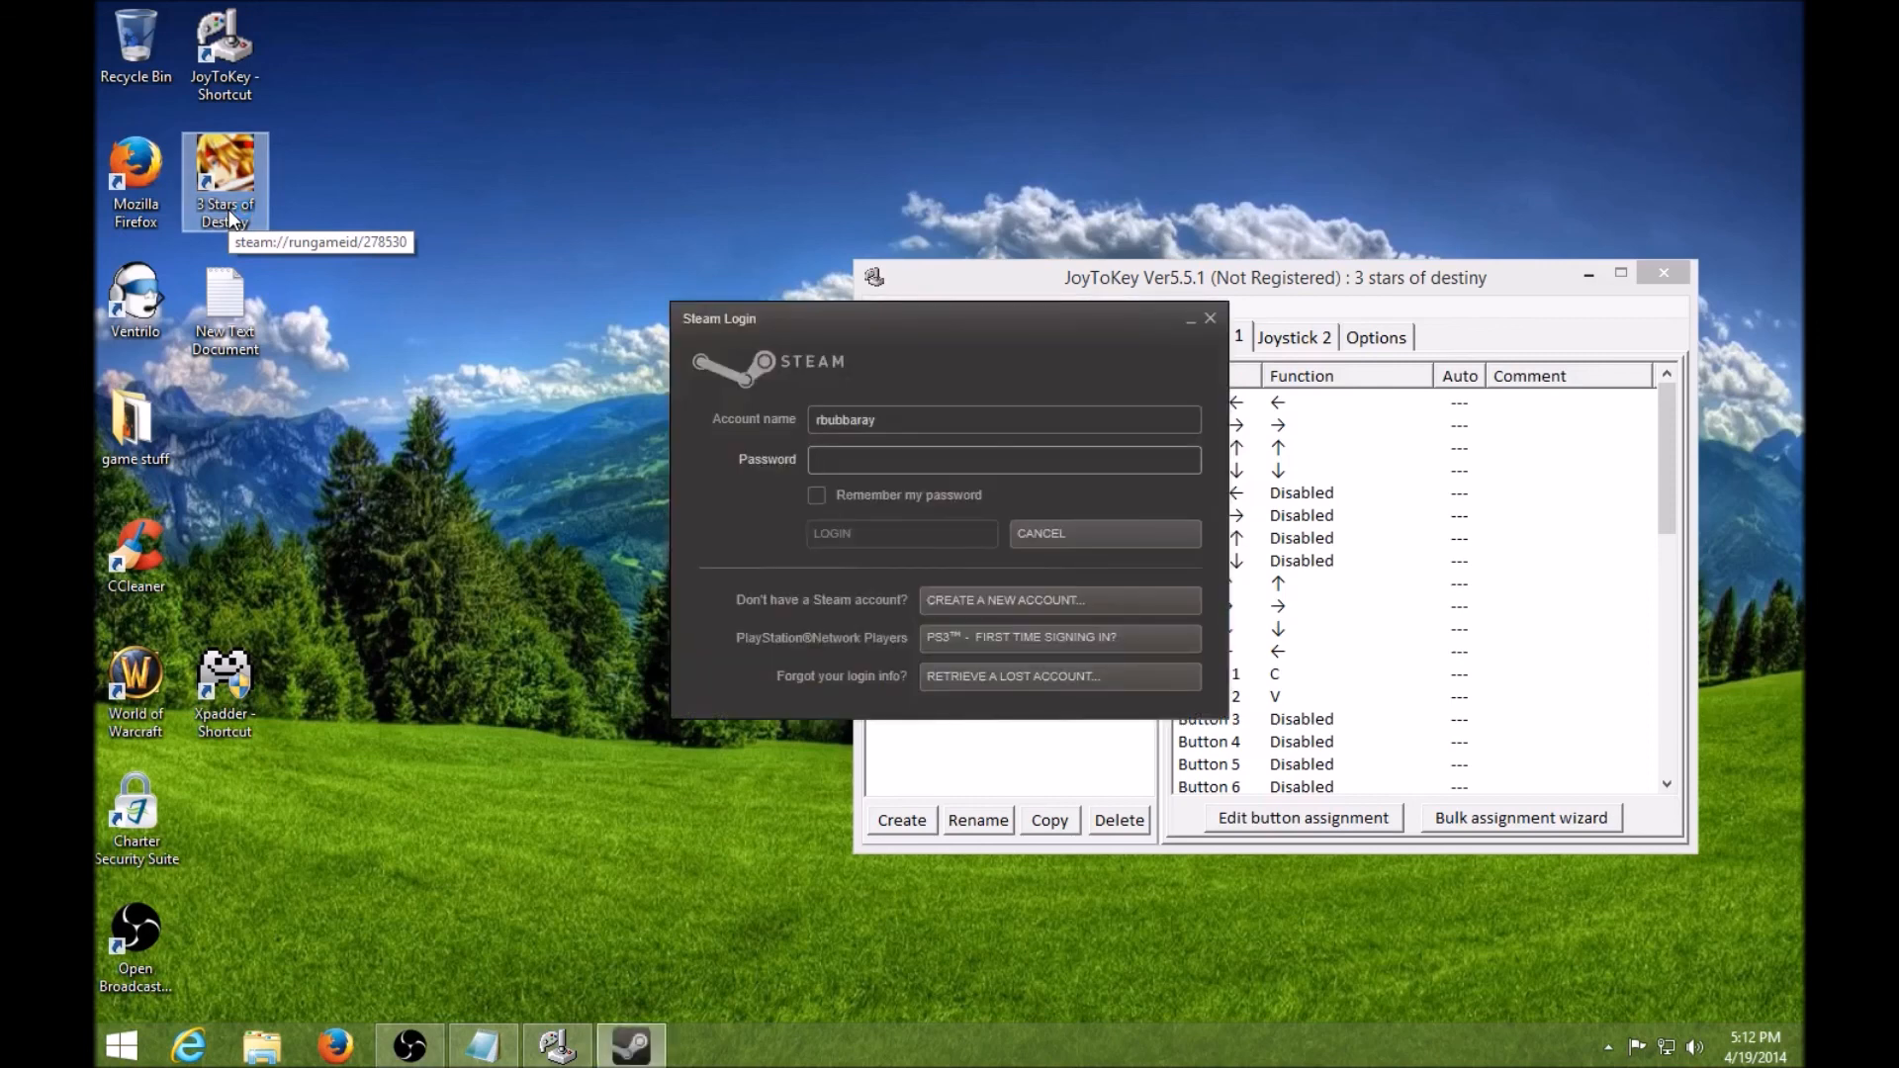
text(****)
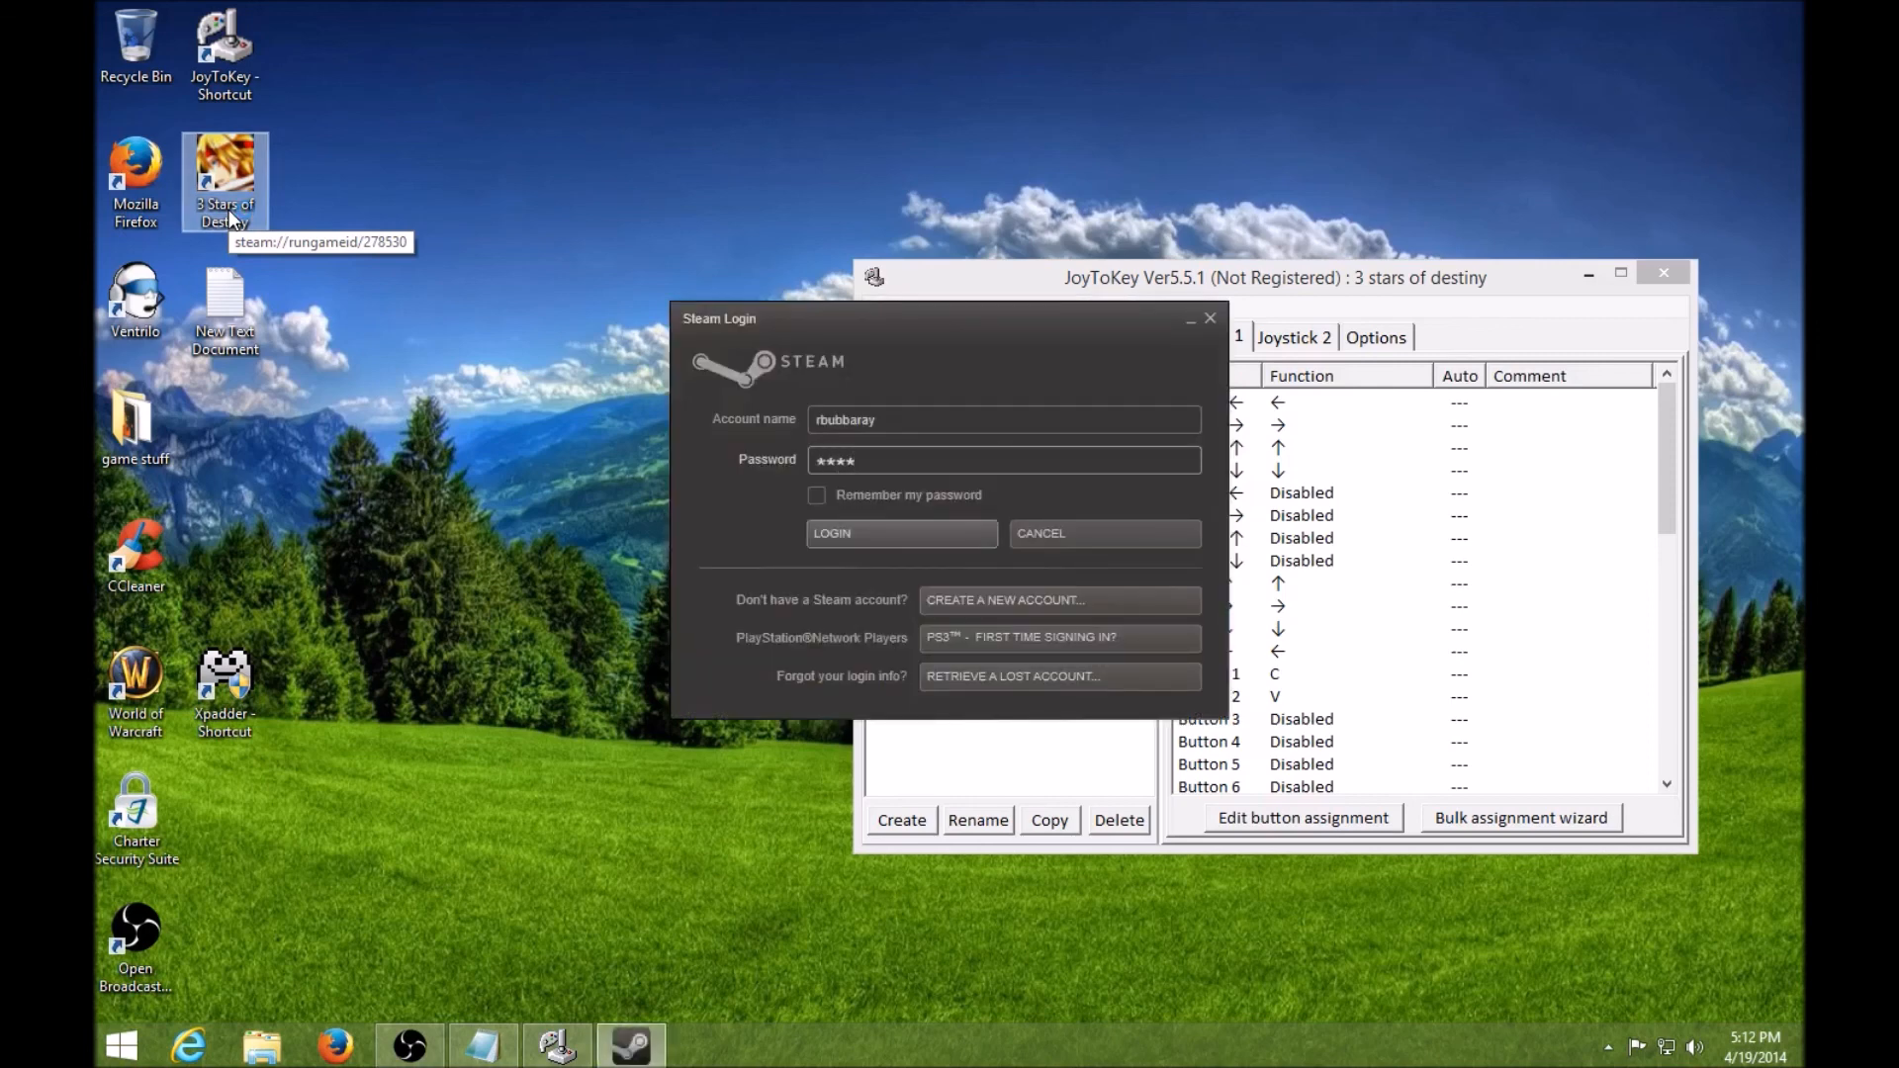
text(****)
key(Return)
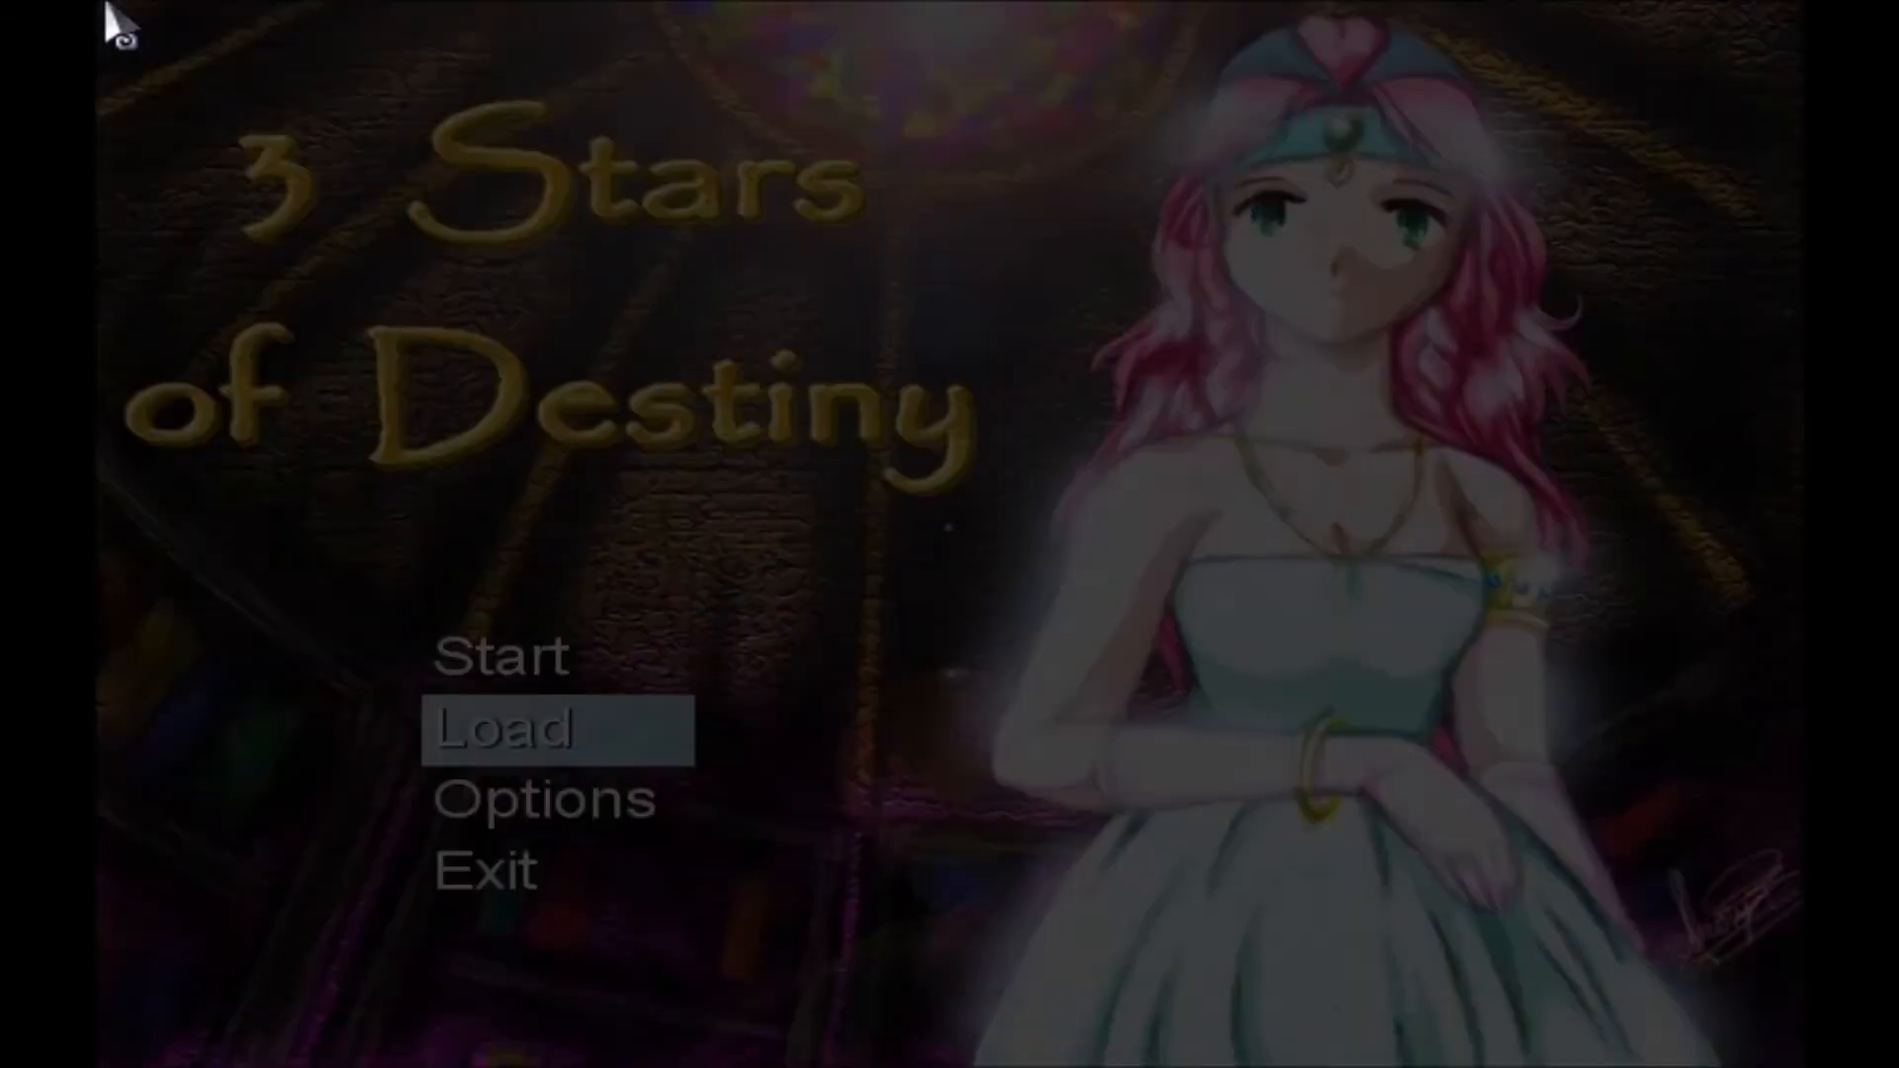
- Try moving through the game's title menu, and load the saved game File1
key(Down)
key(Down)
key(Down)
key(Down)
key(Down)
key(Down)
key(Down)
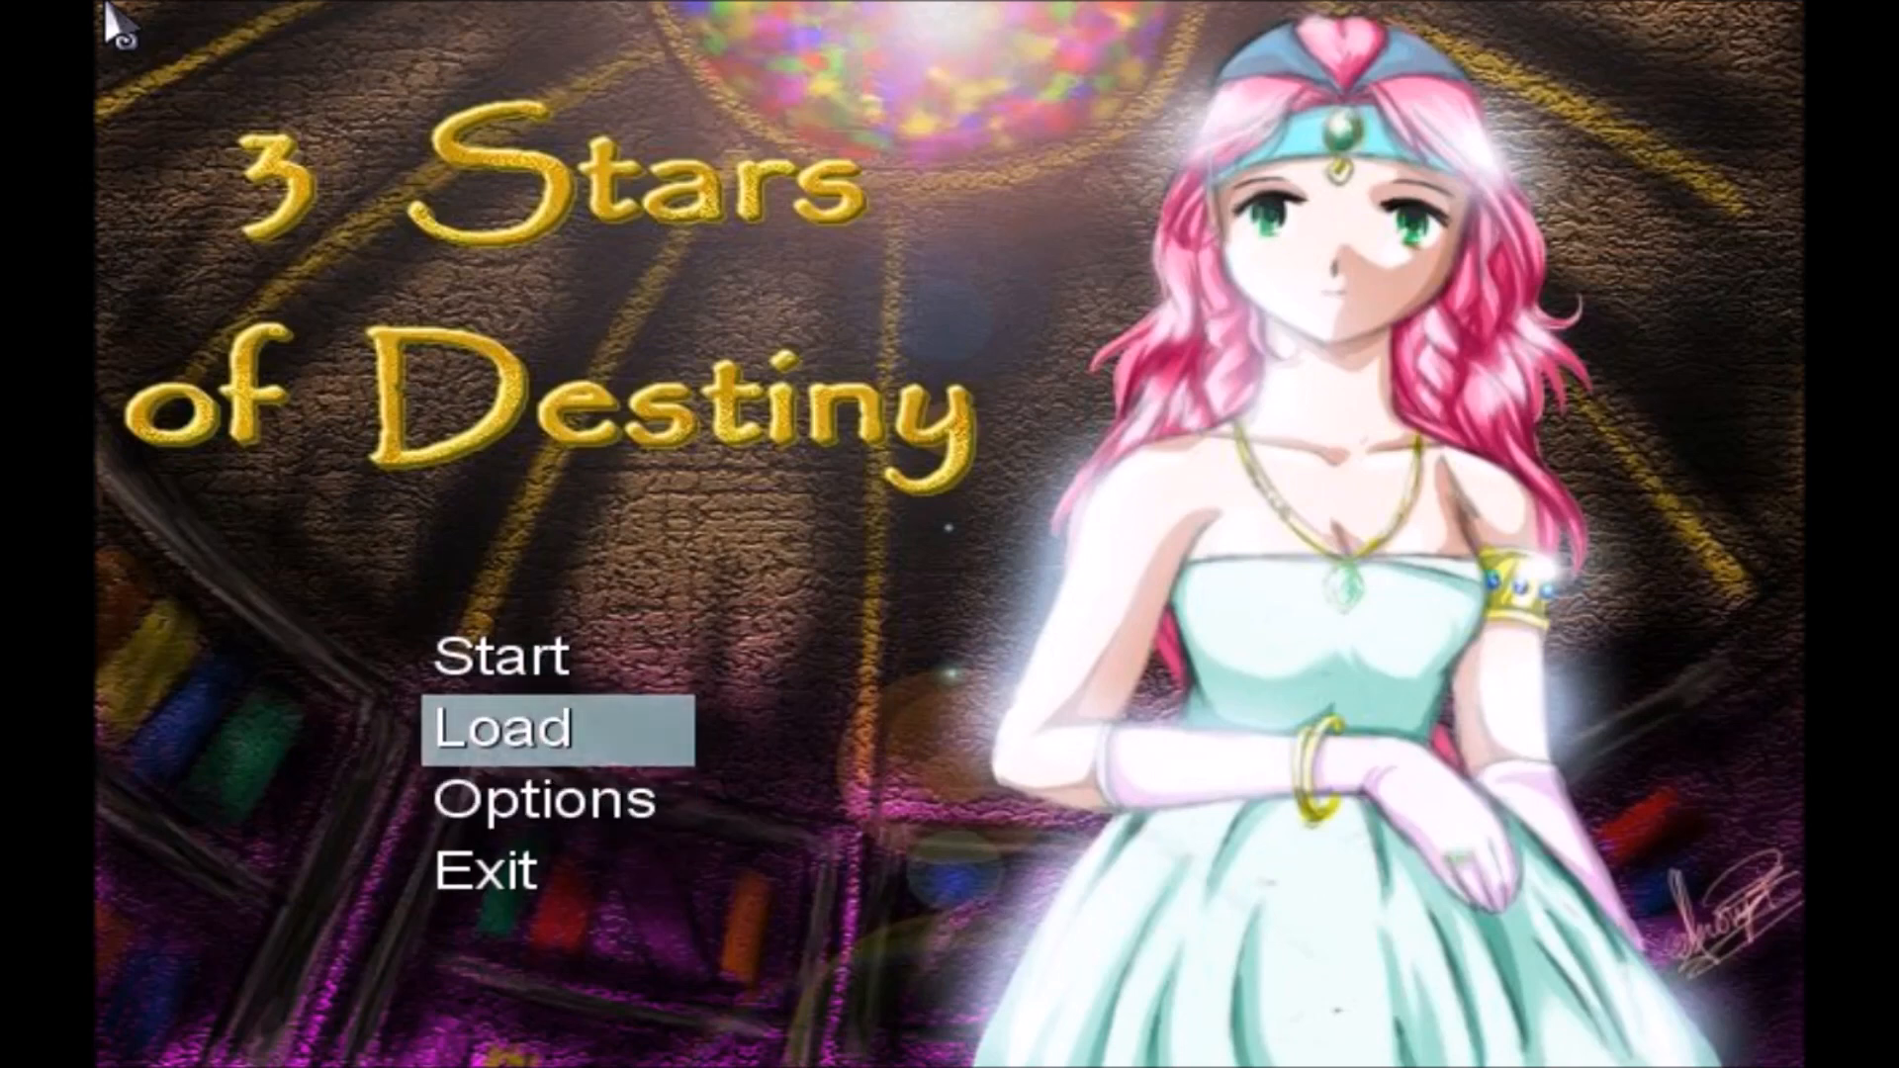
key(Return)
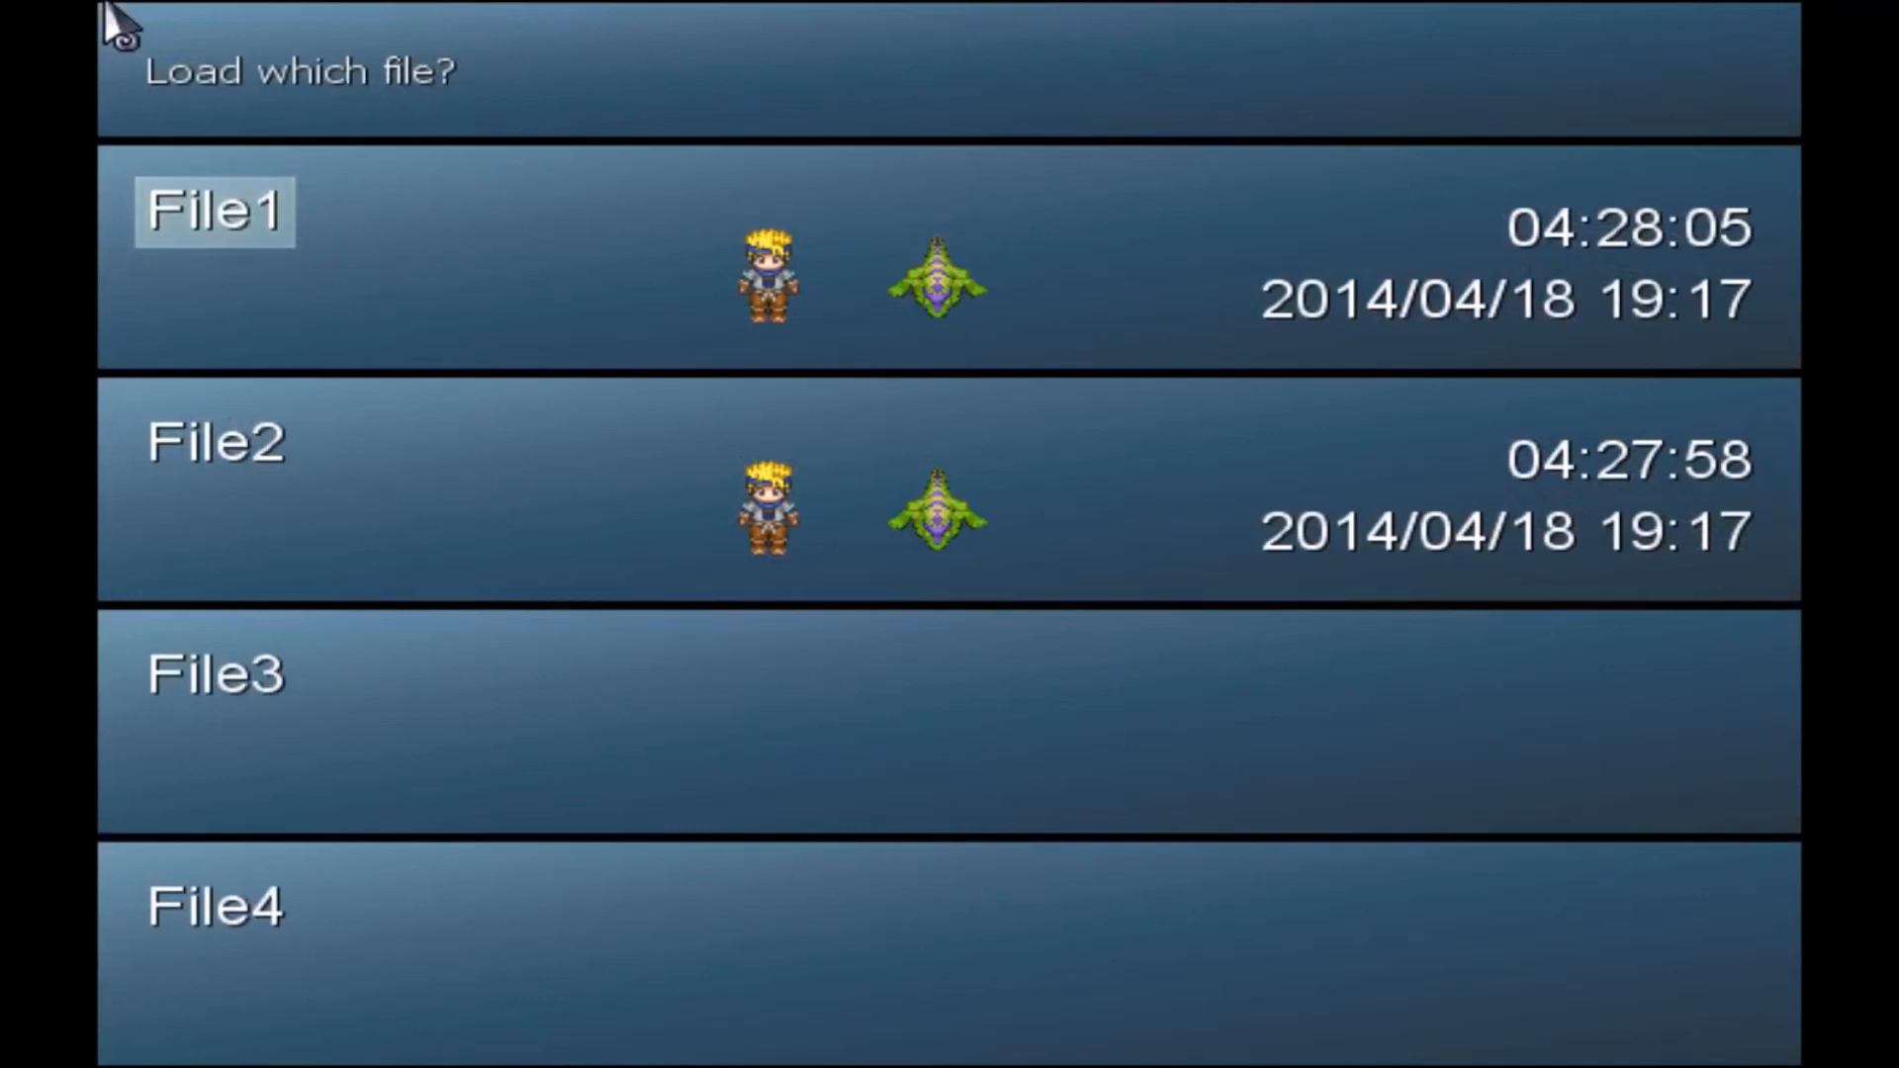
key(Return)
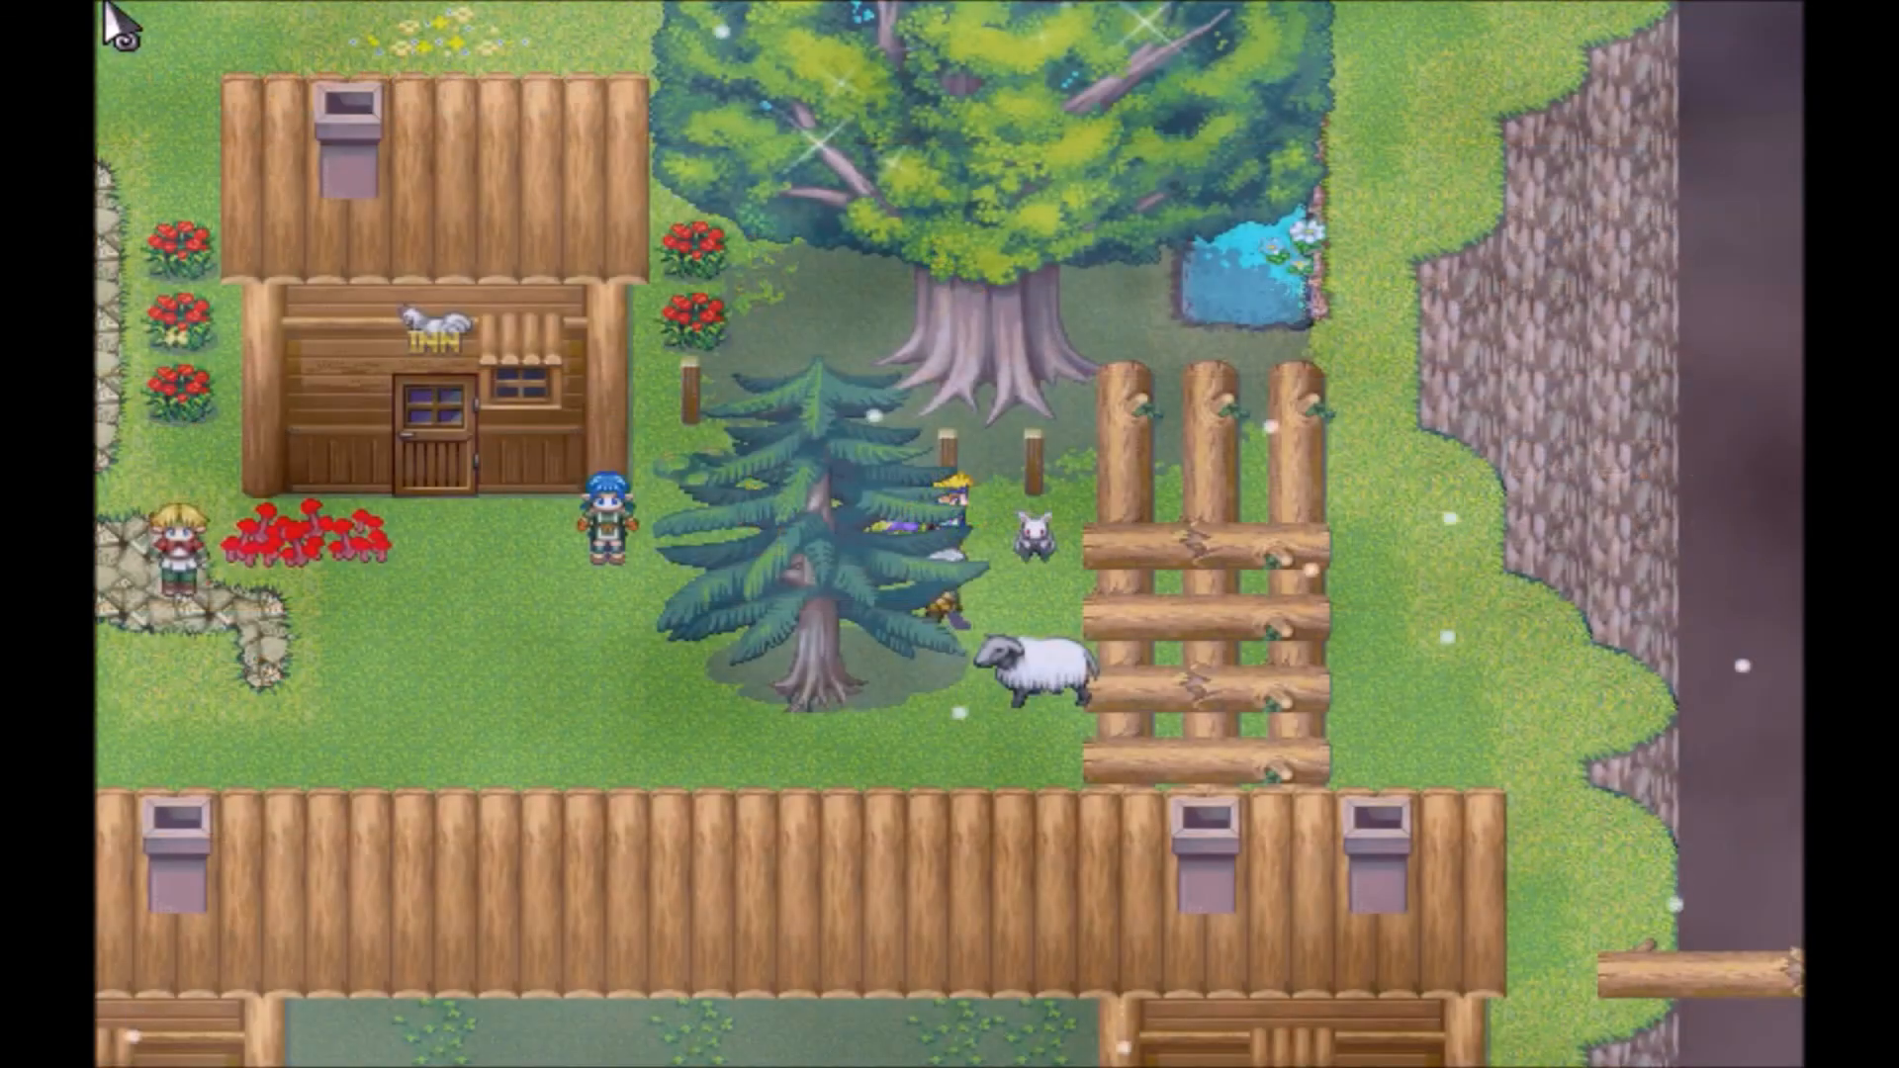
- Test the mapped controls by walking the character west past the inn and opening and closing the party menu
key(Down)
key(Left)
key(Up)
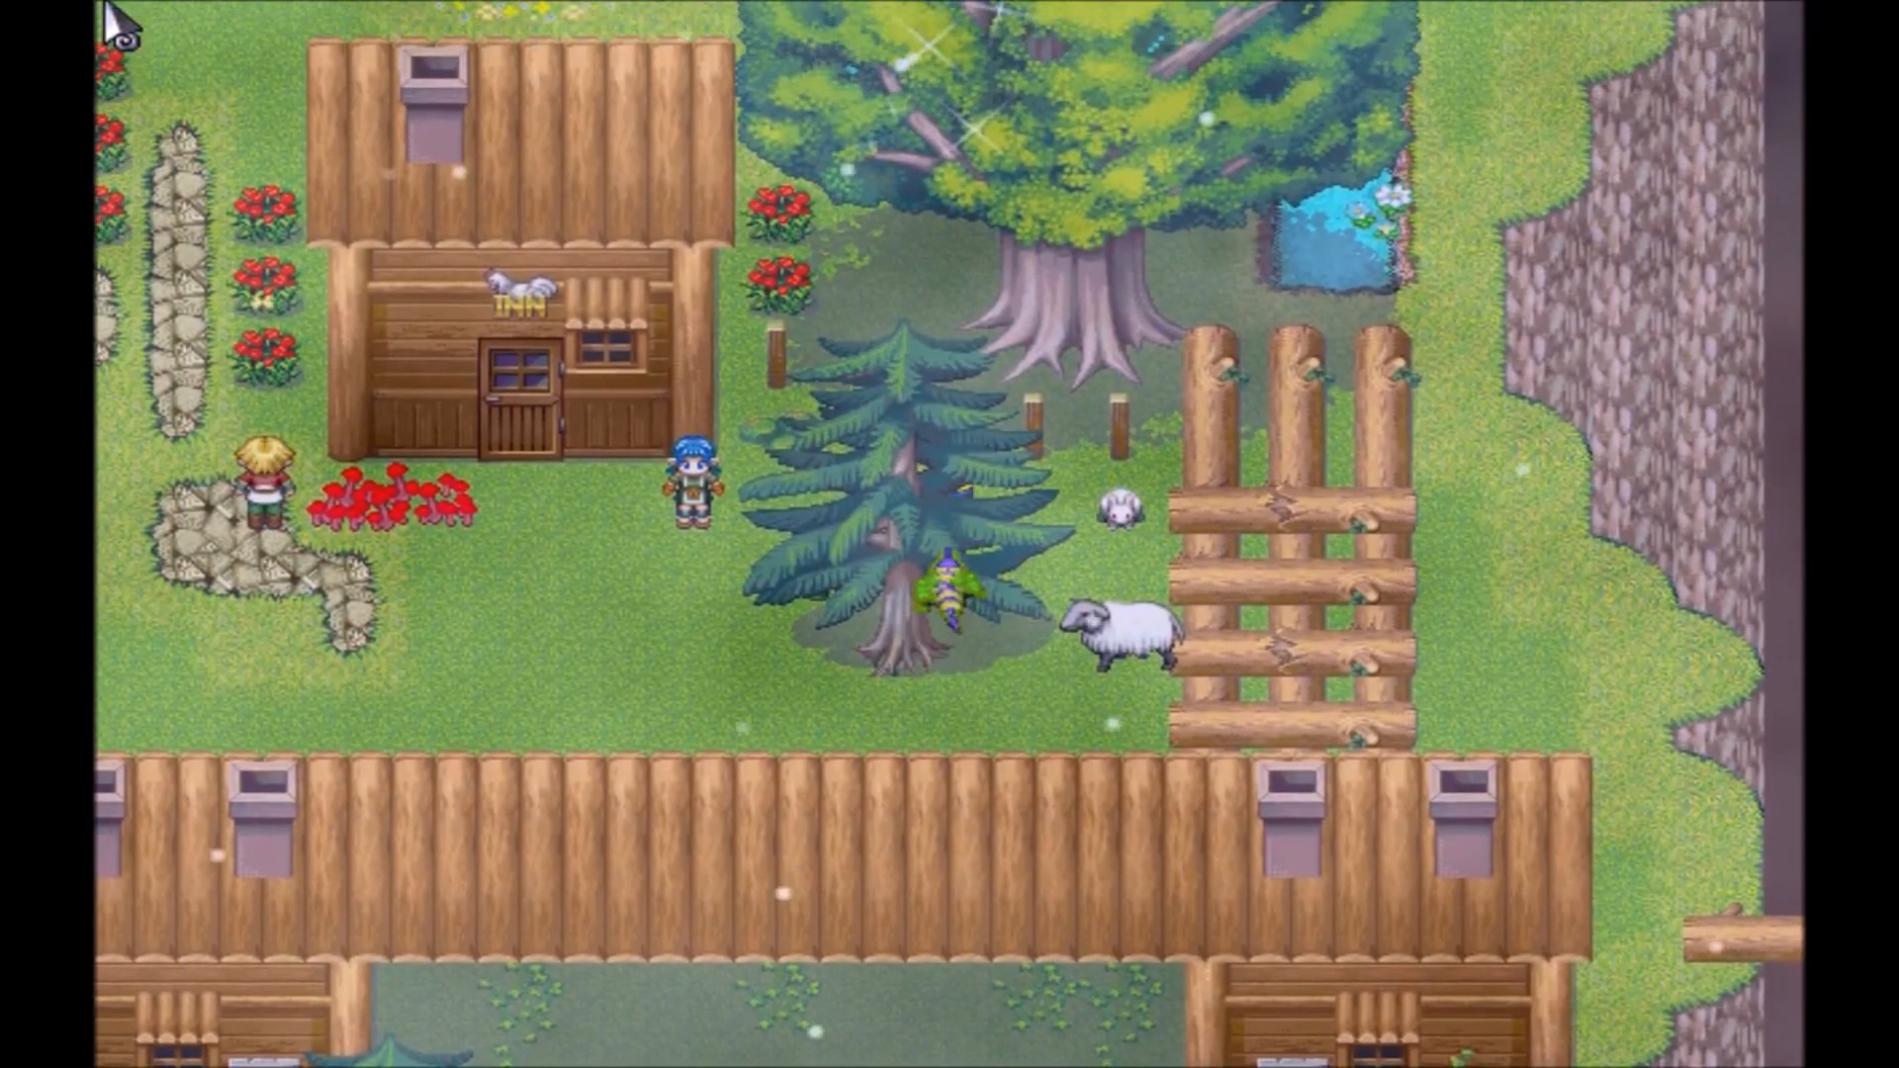
key(Down)
key(Left)
key(Down)
key(Left)
key(Up)
key(Left)
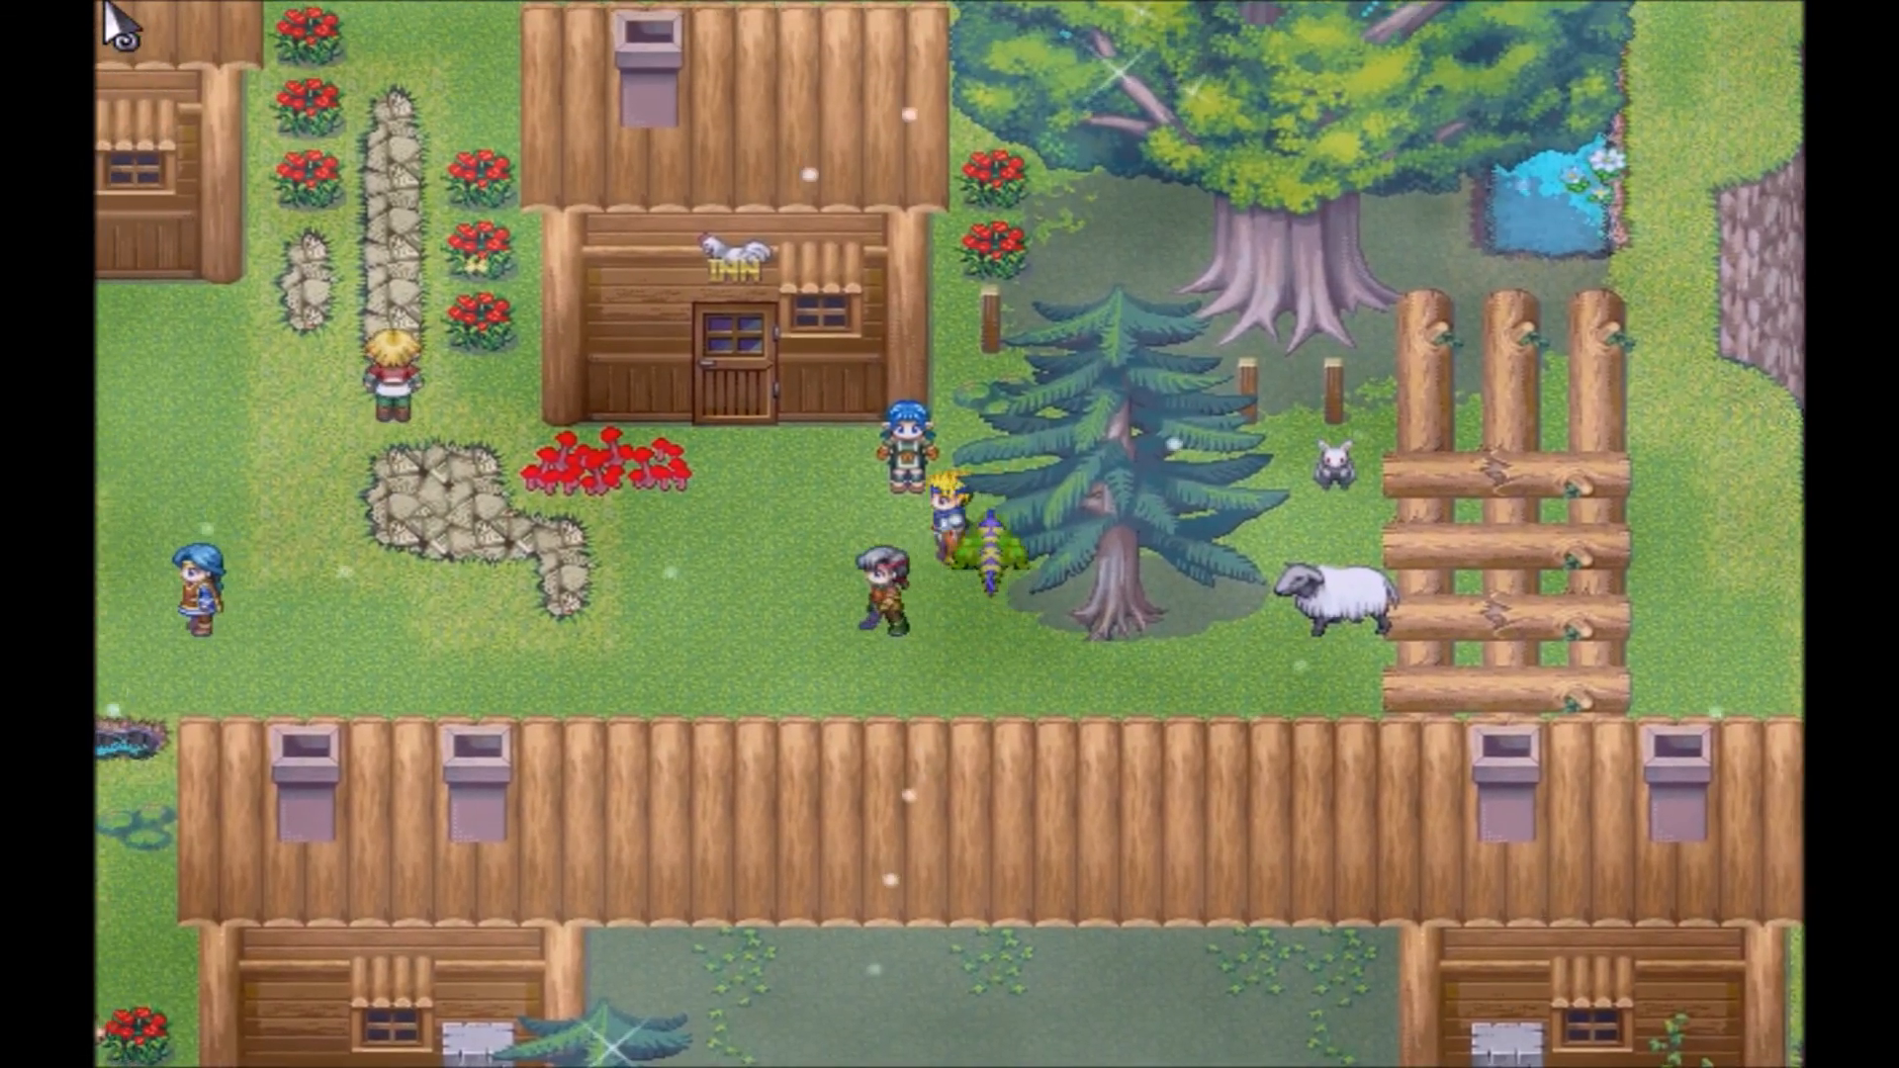
key(Left)
key(Down)
key(Up)
key(Left)
key(Escape)
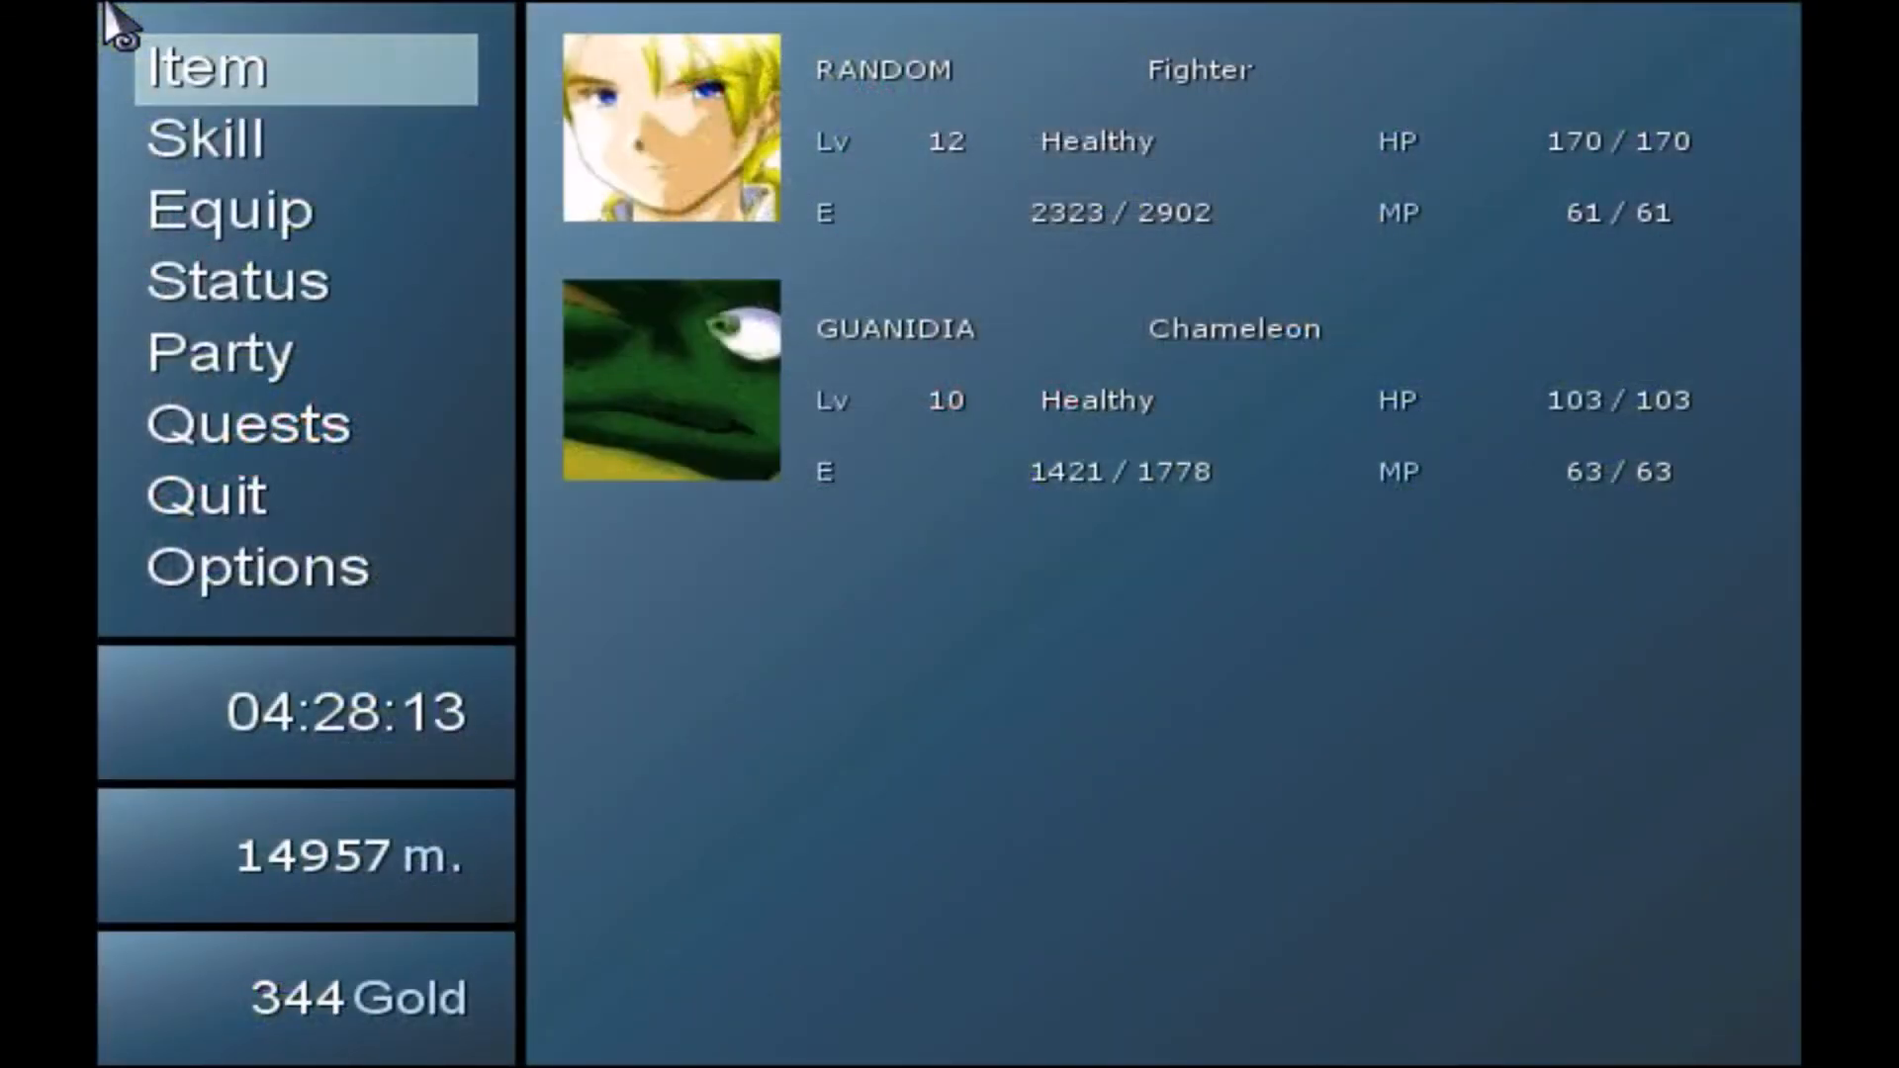
key(Escape)
- Walk the character to the blond villager near the stone path and talk through the dialogue
key(Up)
key(Left)
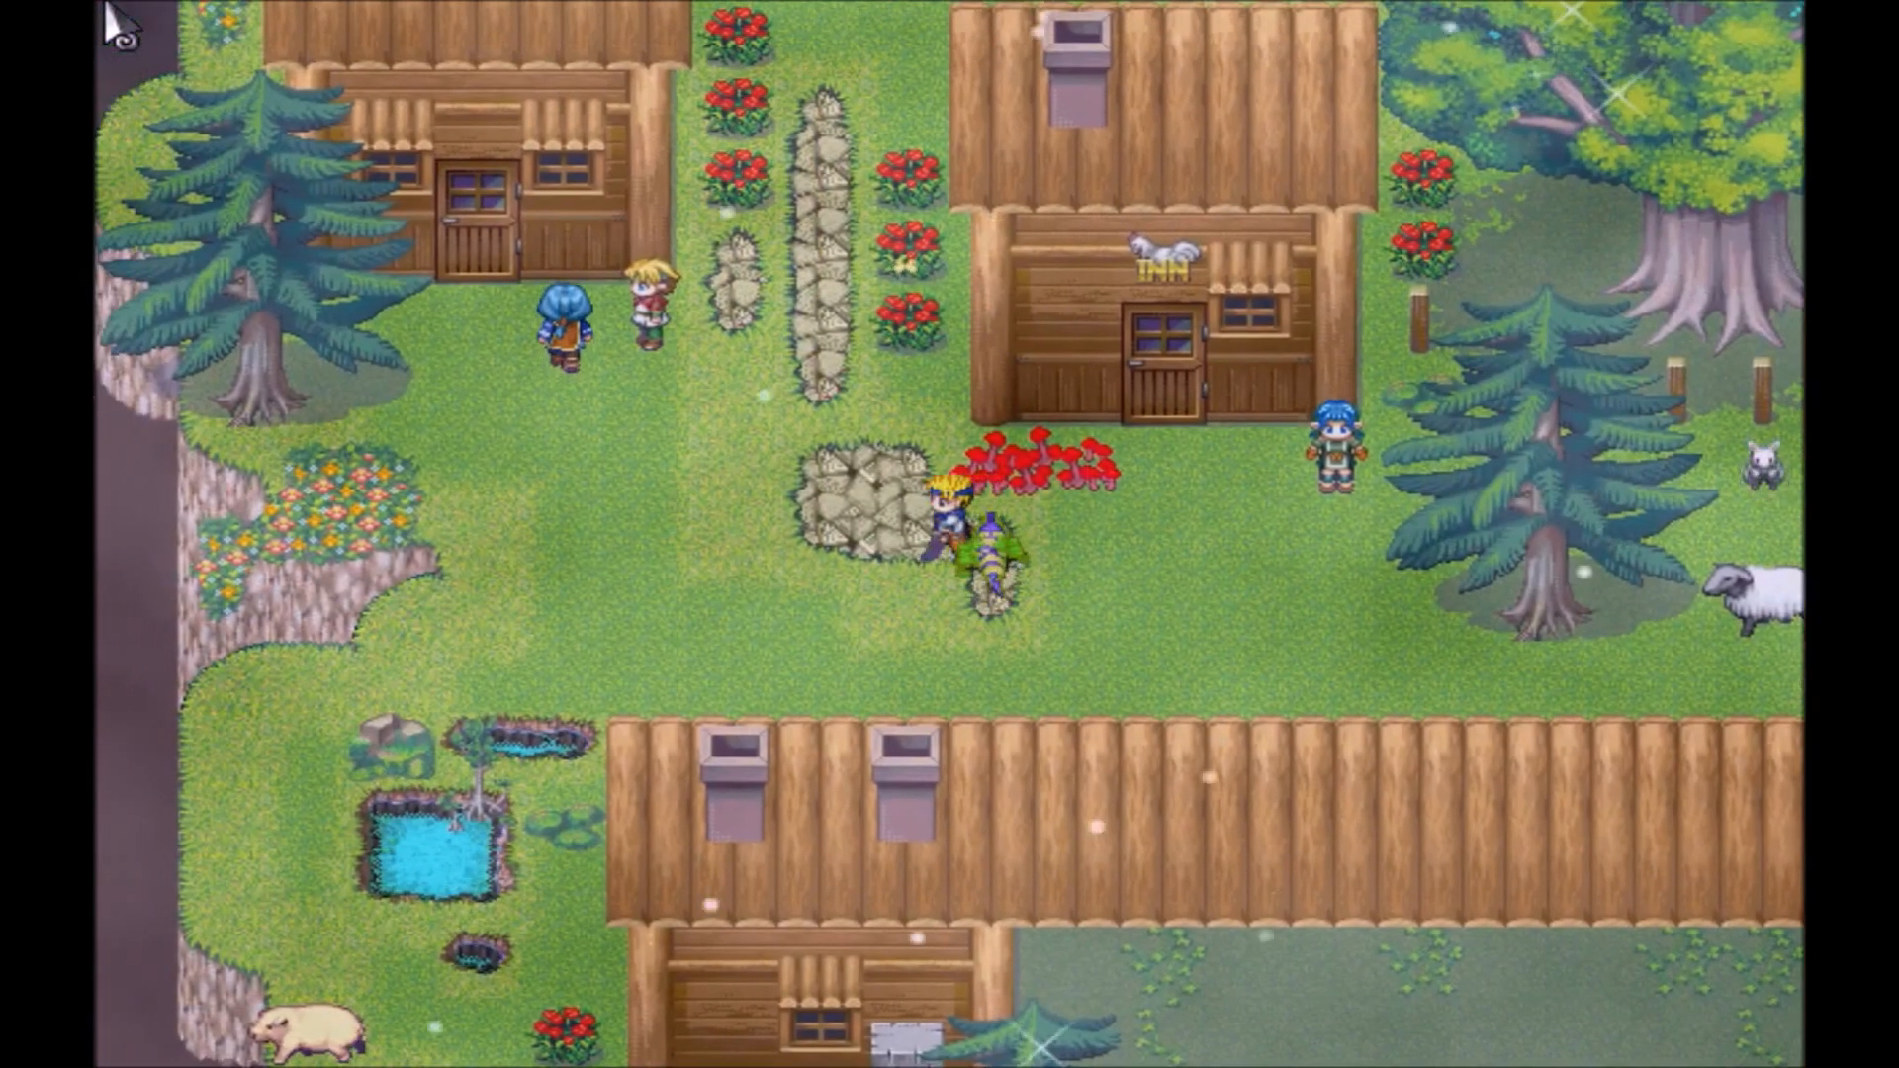
key(Left)
key(Up)
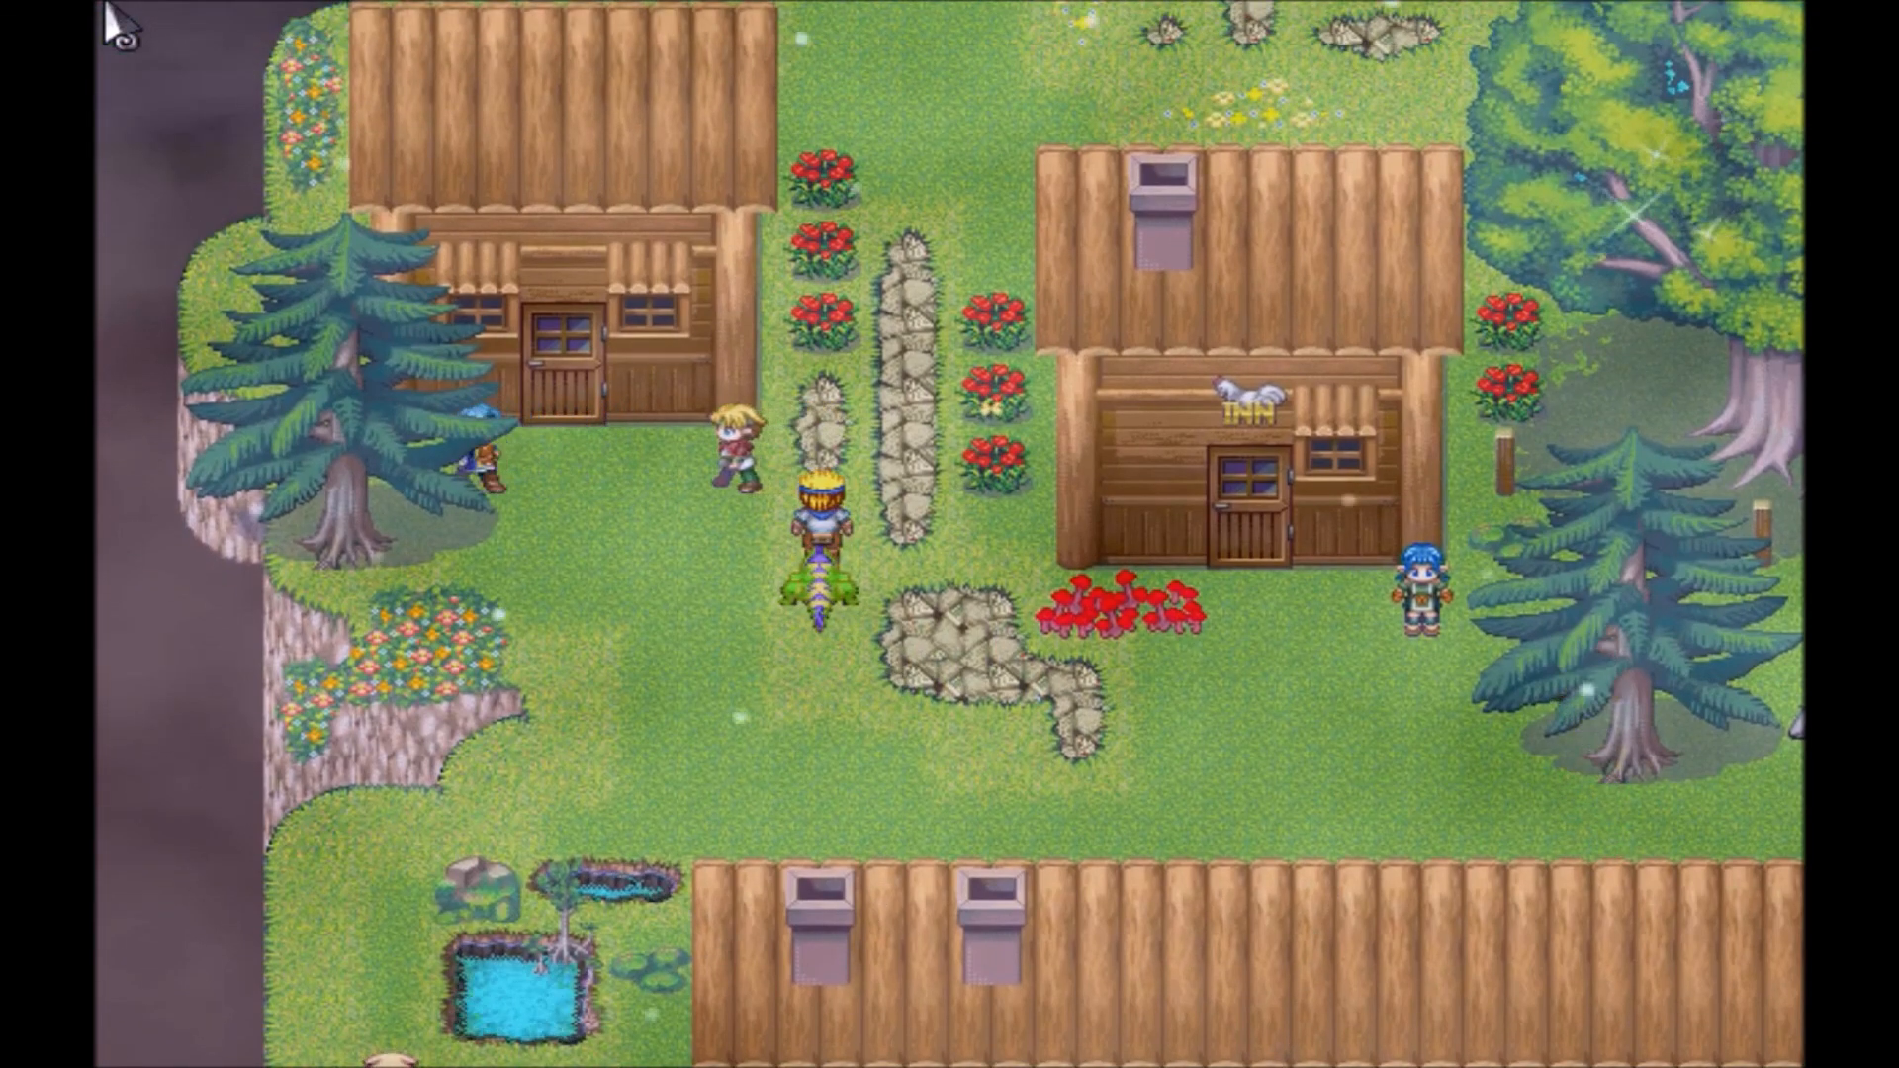
key(Left)
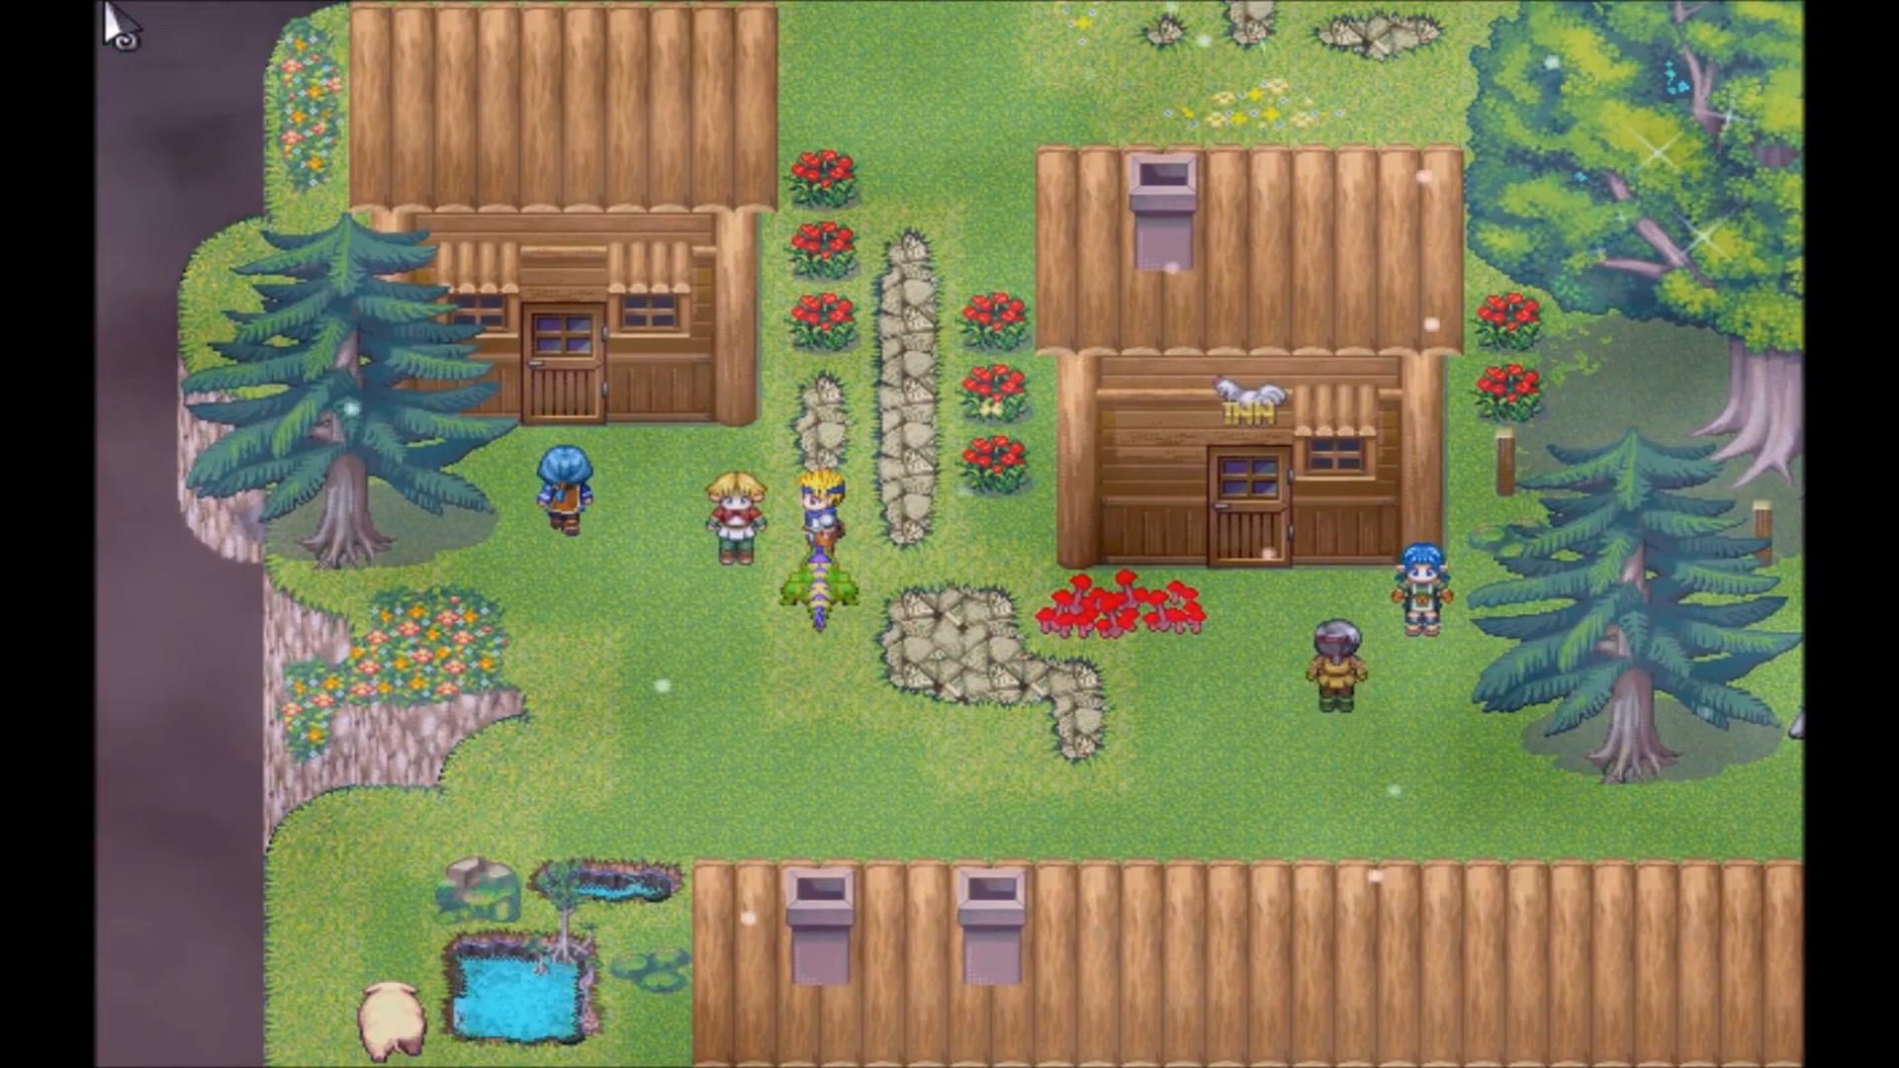
key(Return)
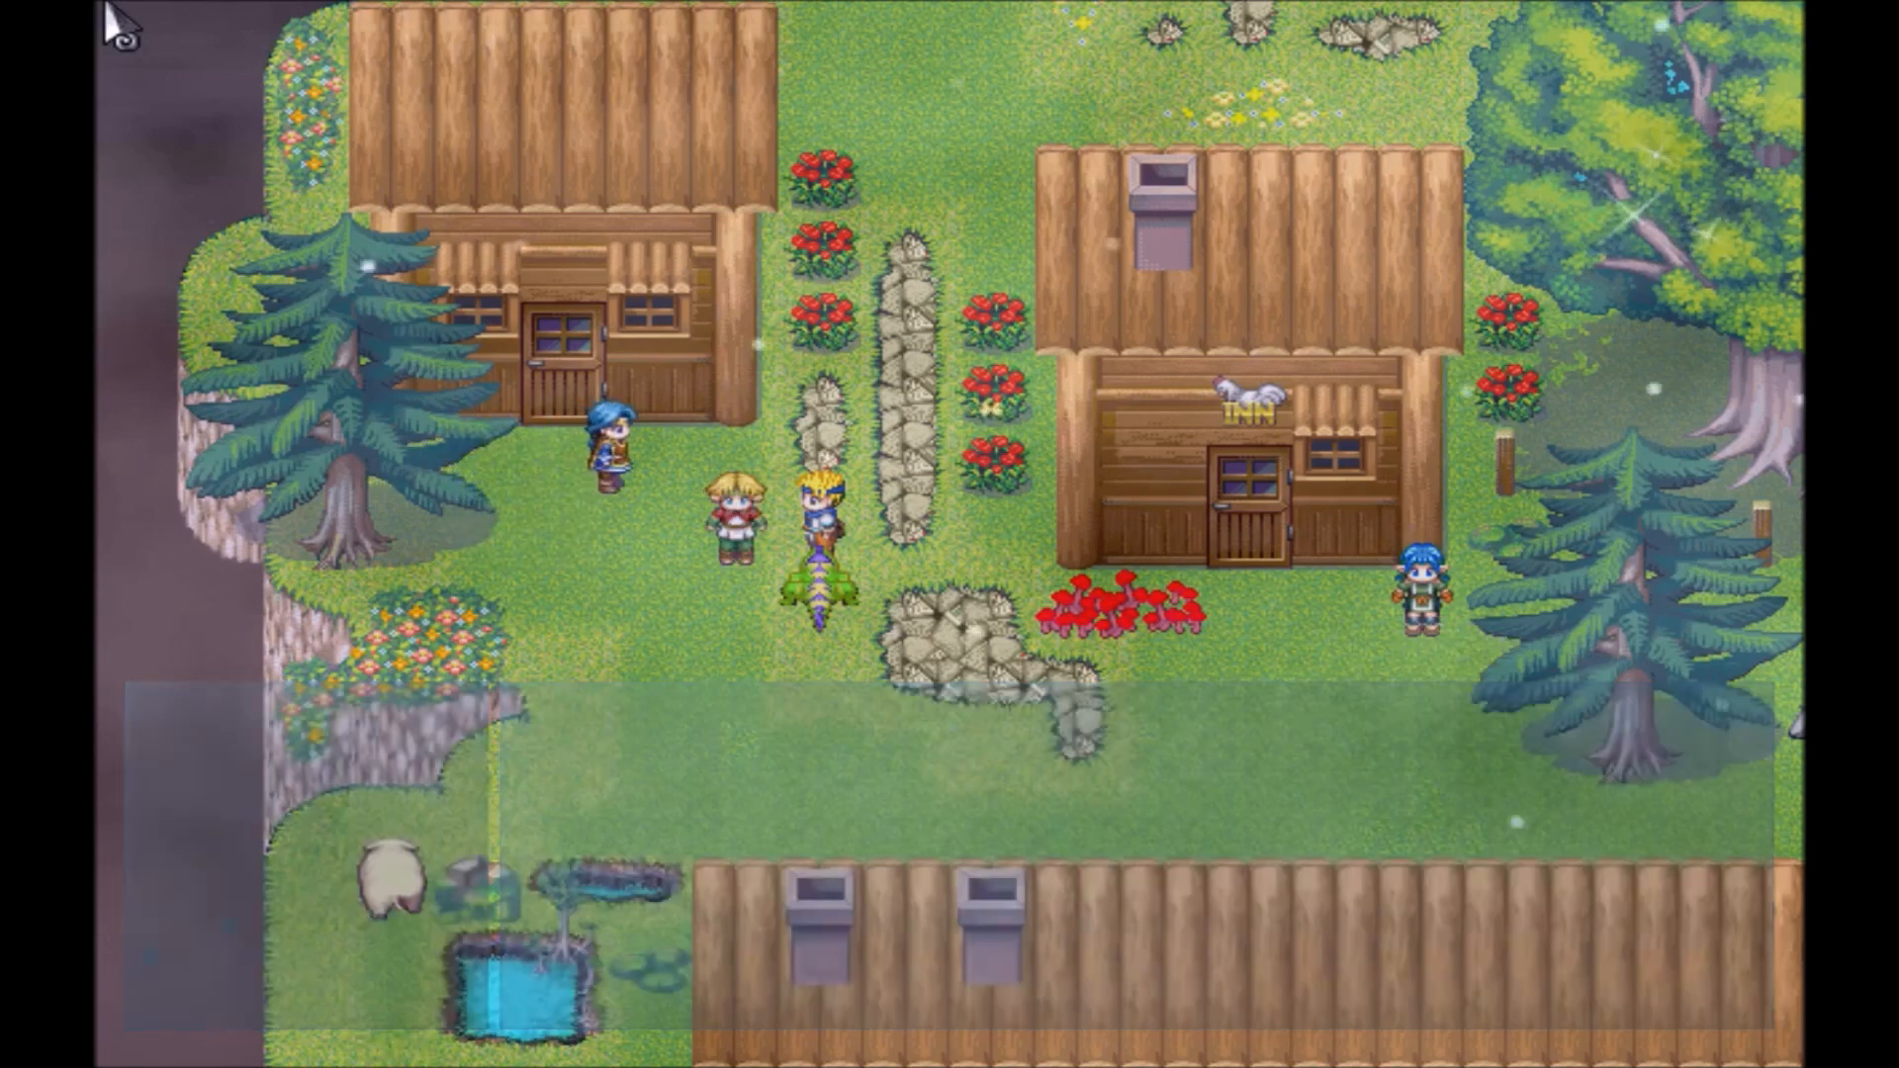
key(Return)
key(Return)
- Walk the character to the blue-haired villager beside the inn and start a conversation
key(Right)
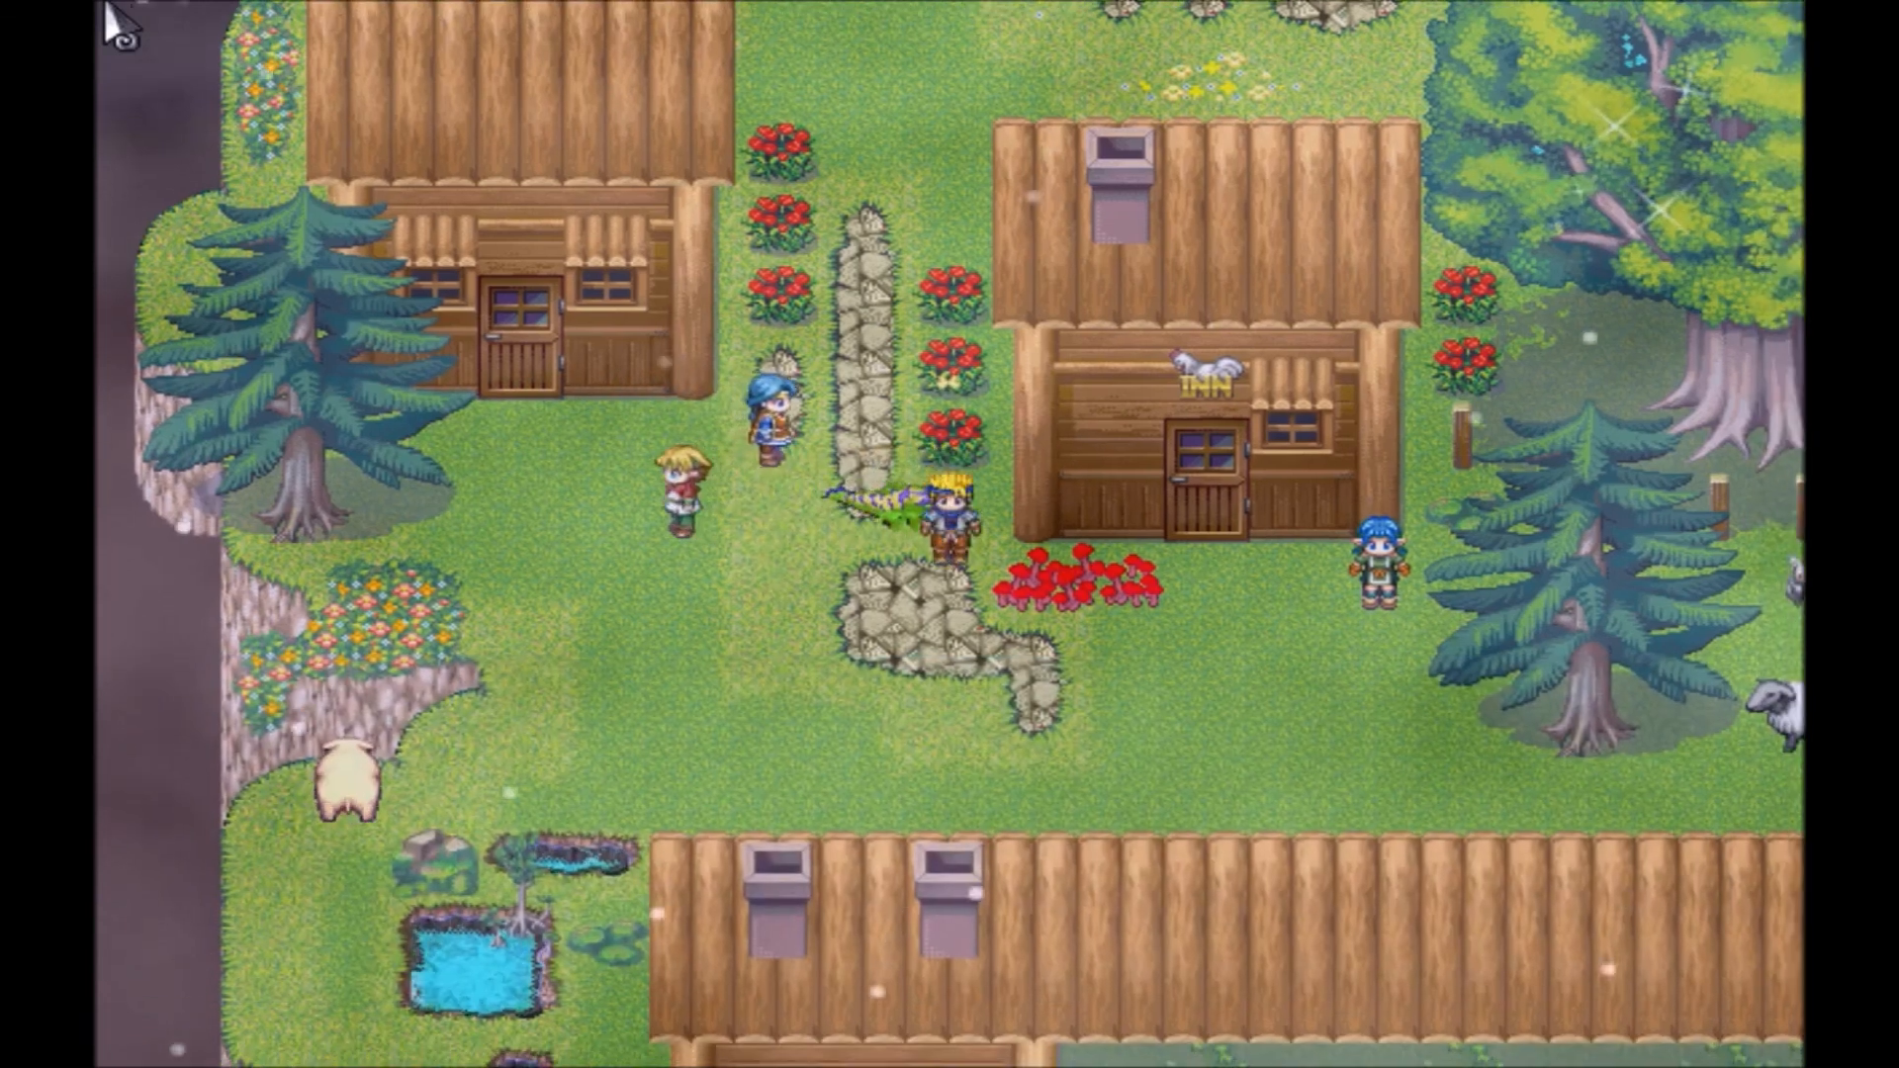
key(Down)
key(Right)
key(Up)
key(Return)
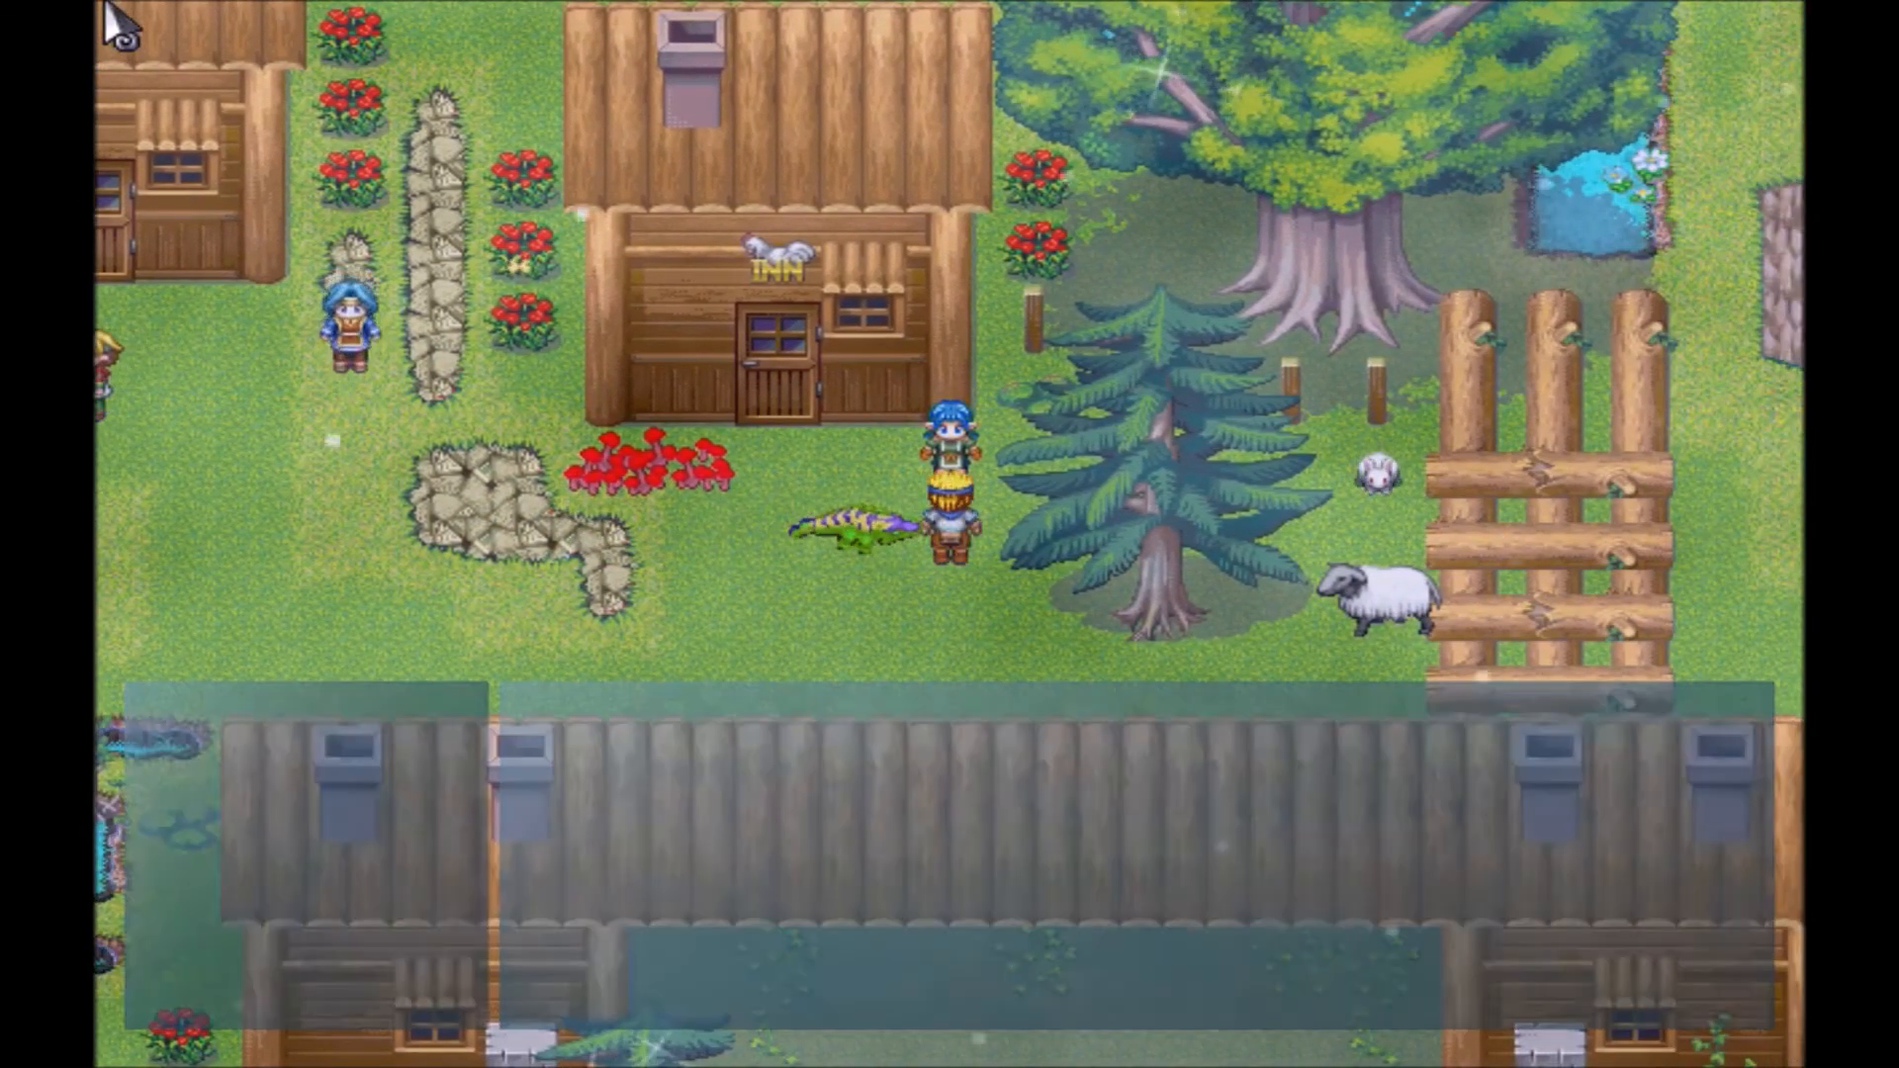
- Walk the character west past the inn, north along the stone path between the houses, and around the grass west of the lily pond
key(Left)
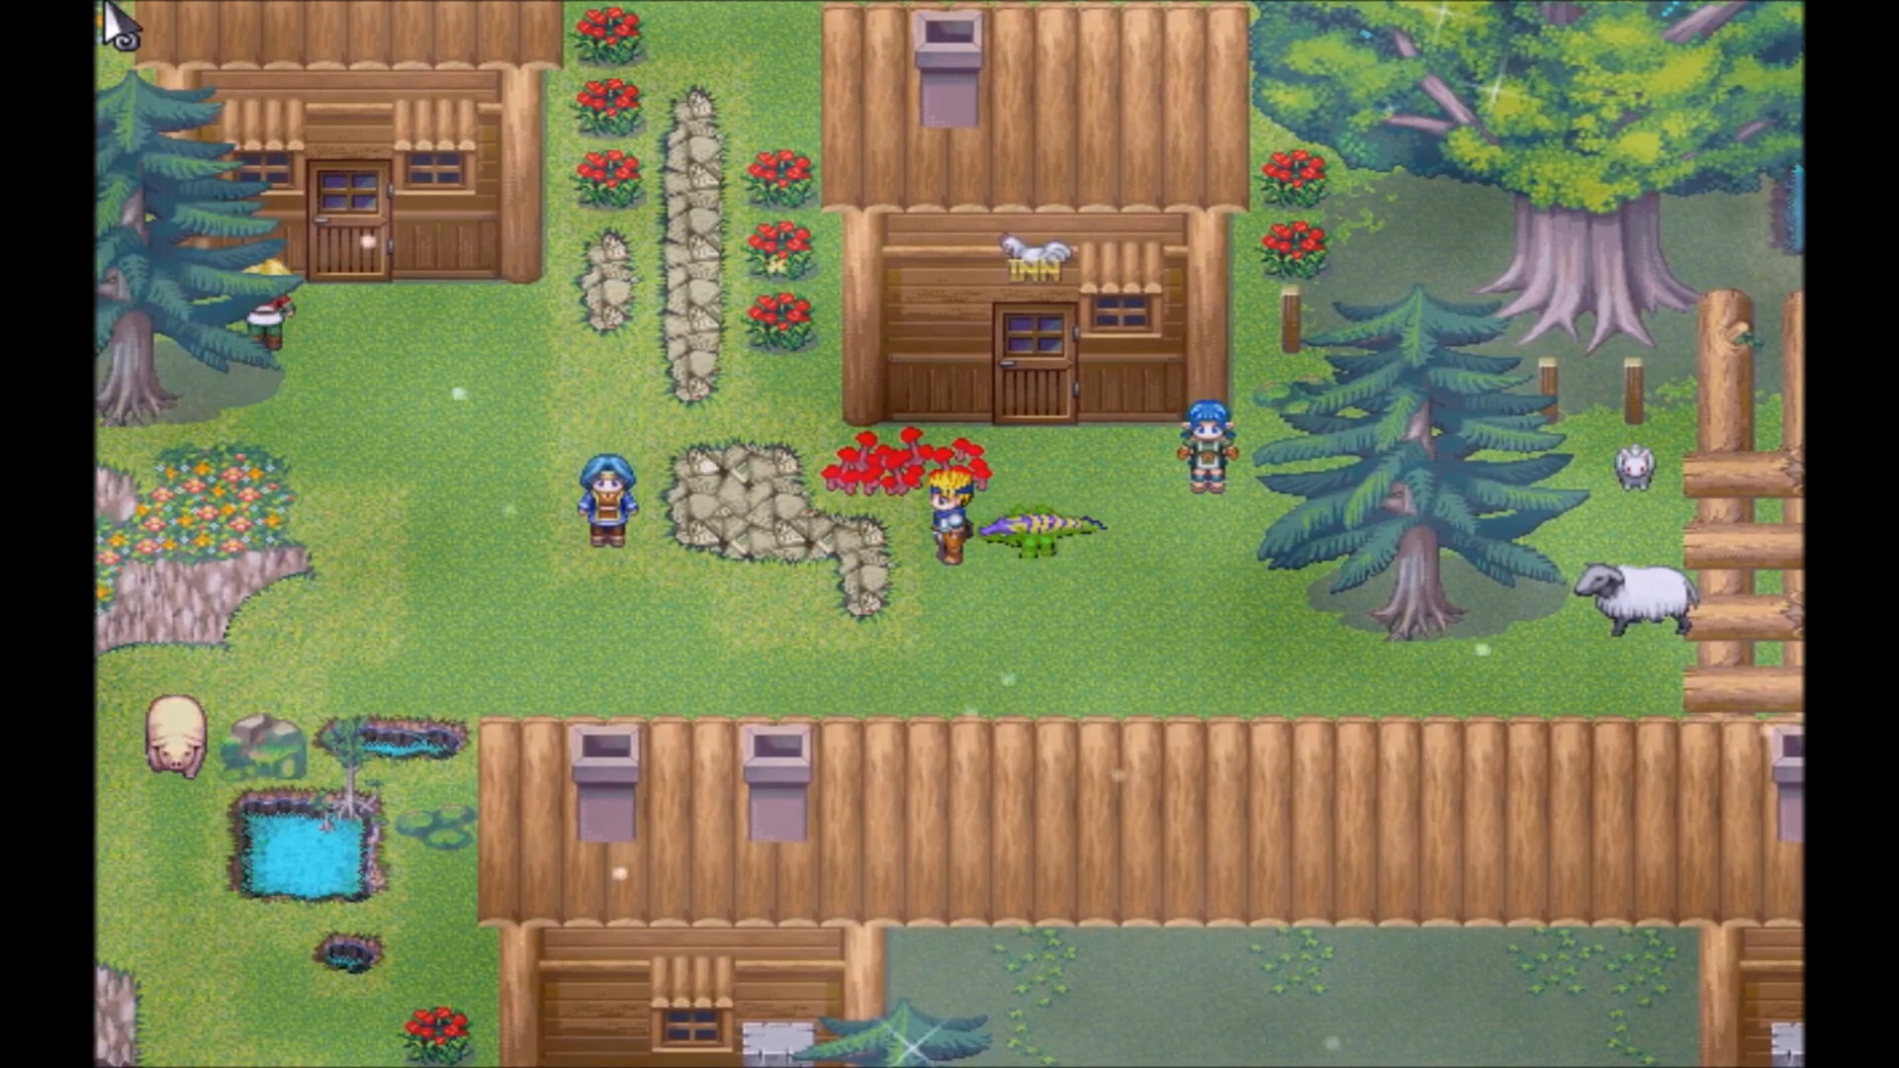
key(Up)
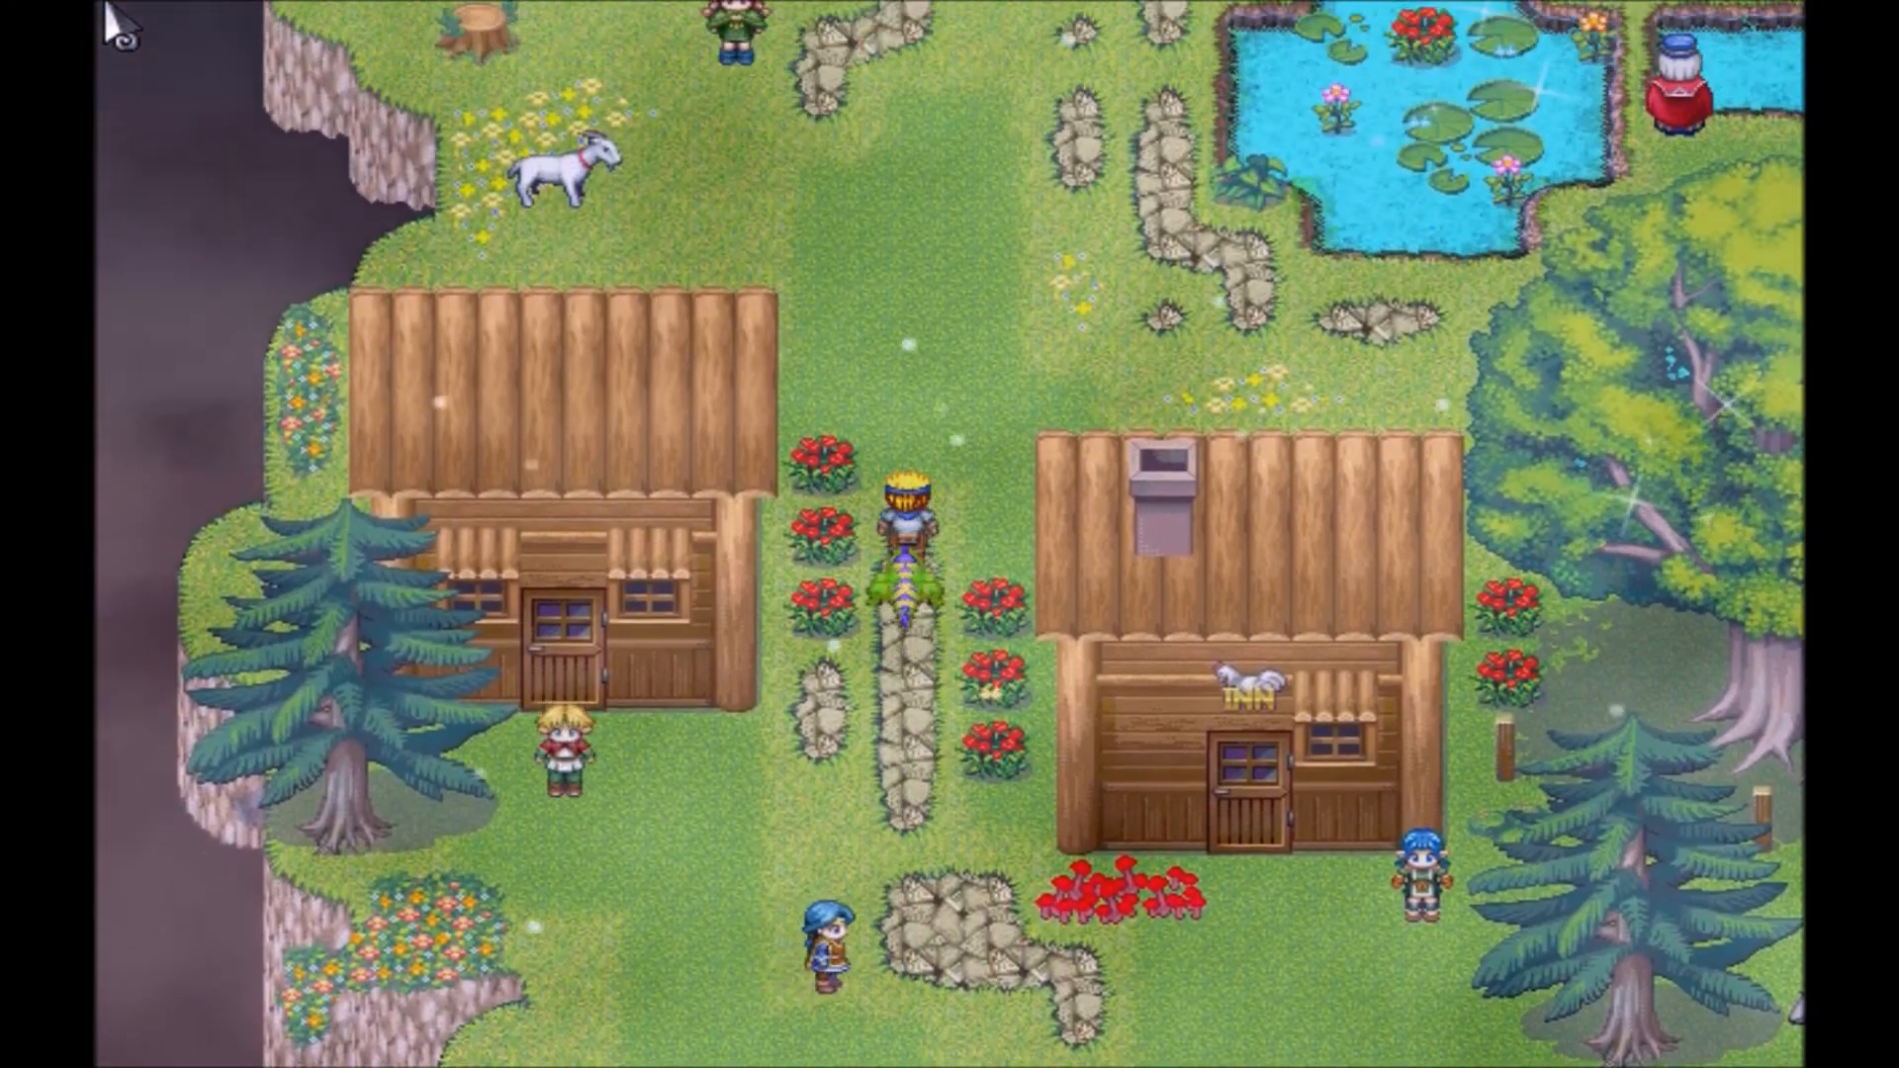
key(Right)
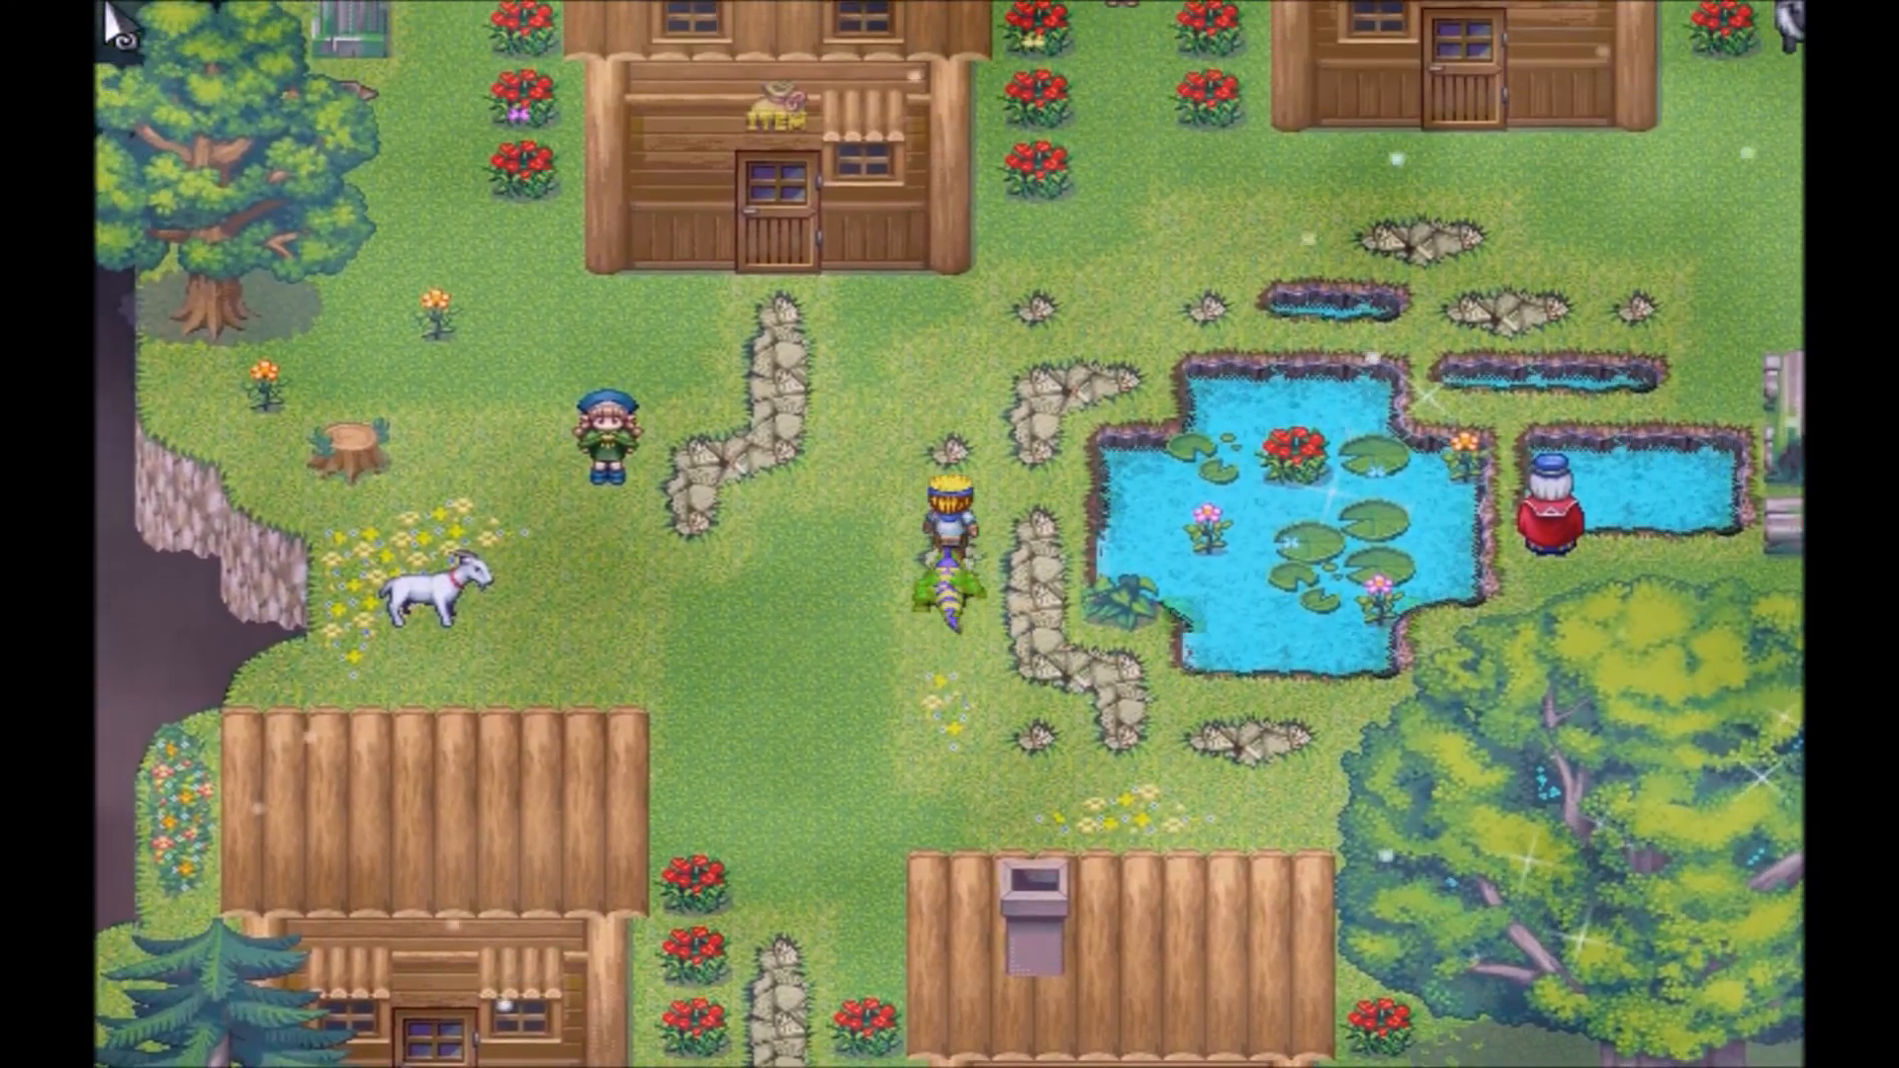
key(Right)
key(Left)
key(Down)
key(Left)
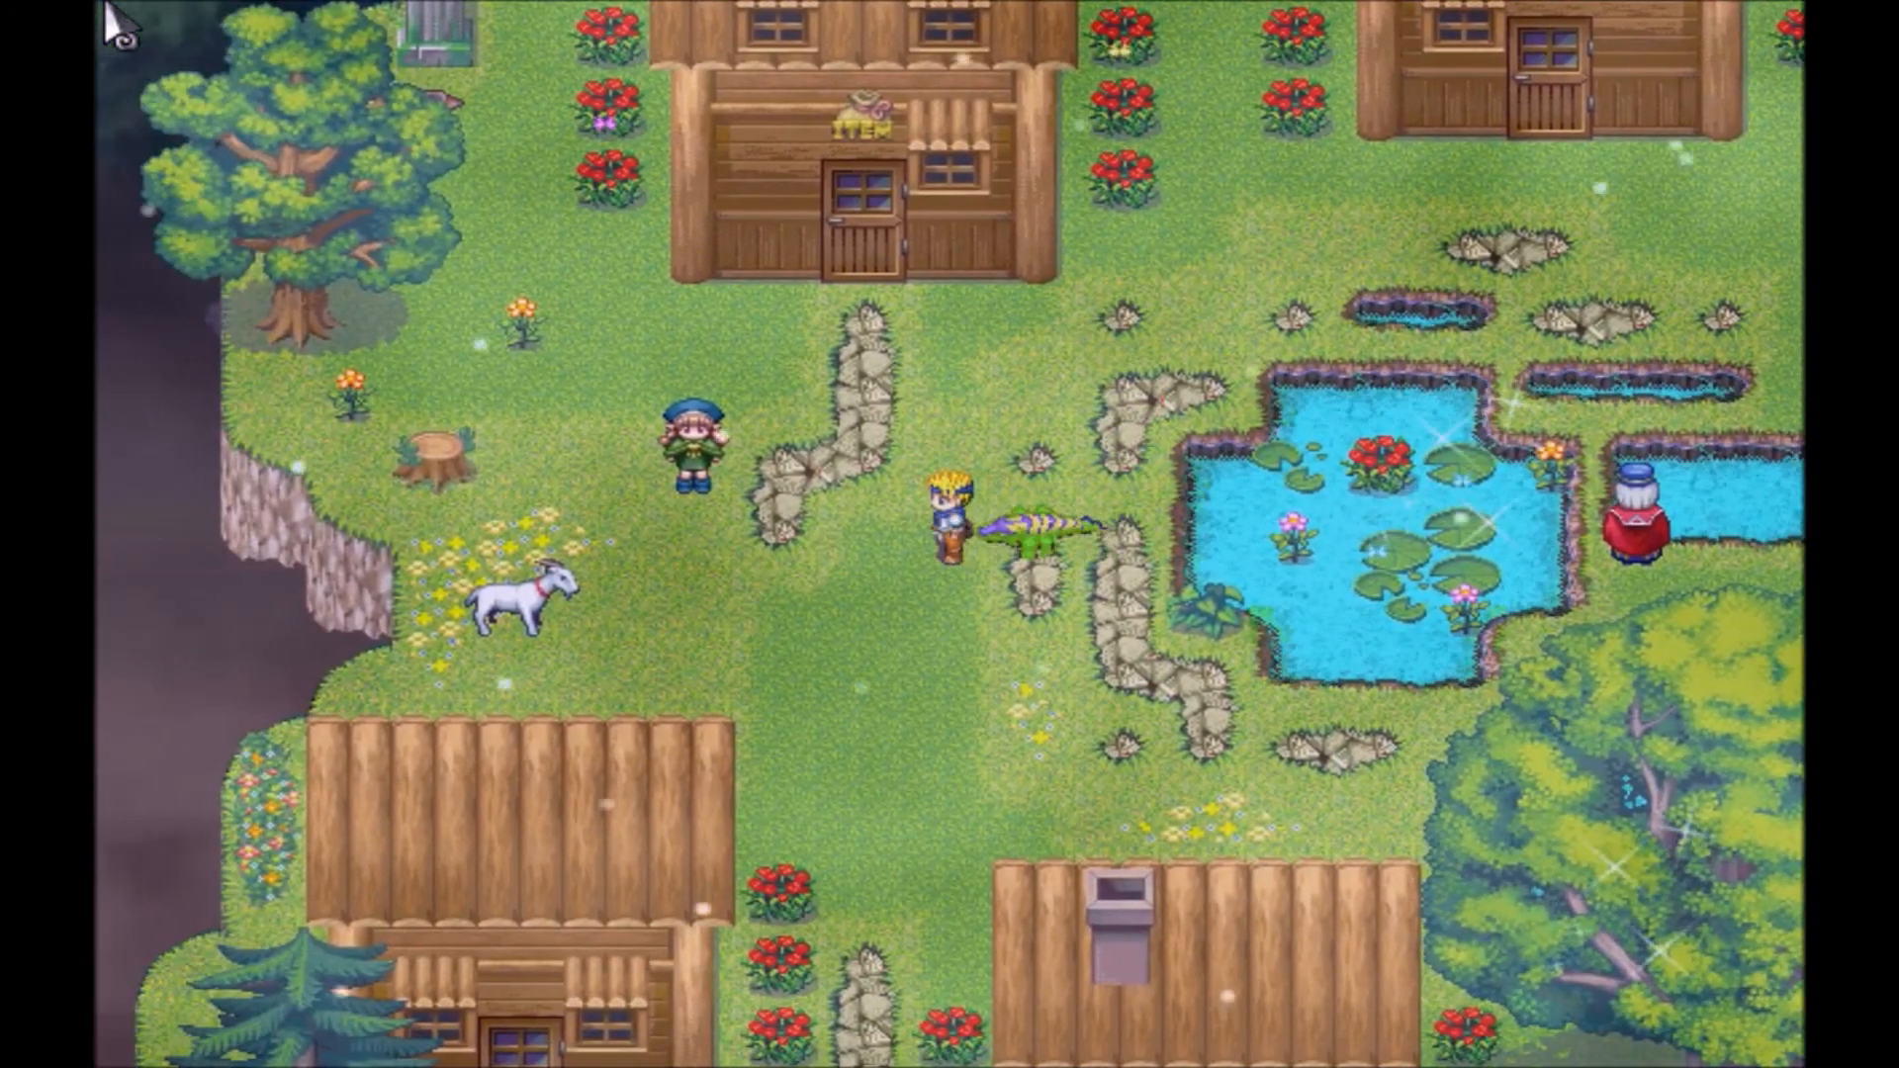
- Quit the game with the Shutdown option and close the Steam Update News window to get back to JoyToKey
key(Escape)
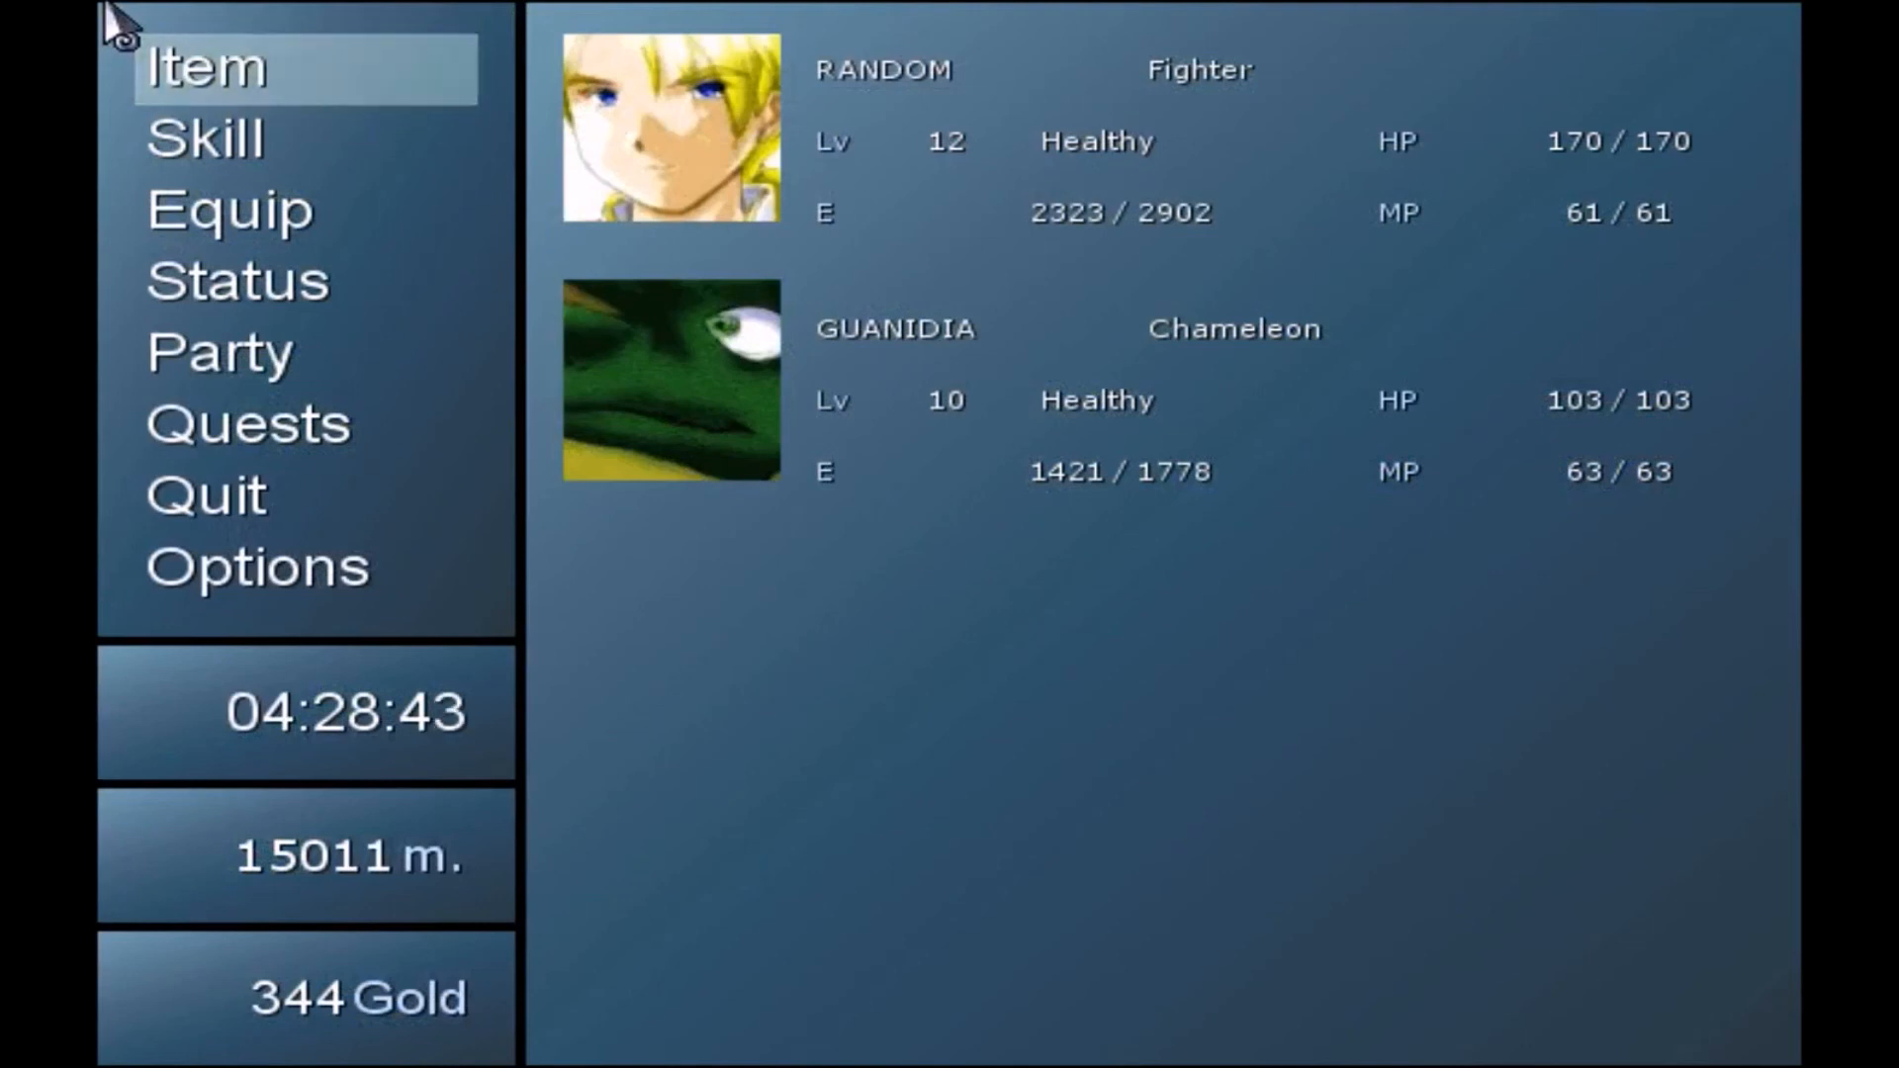
click(238, 495)
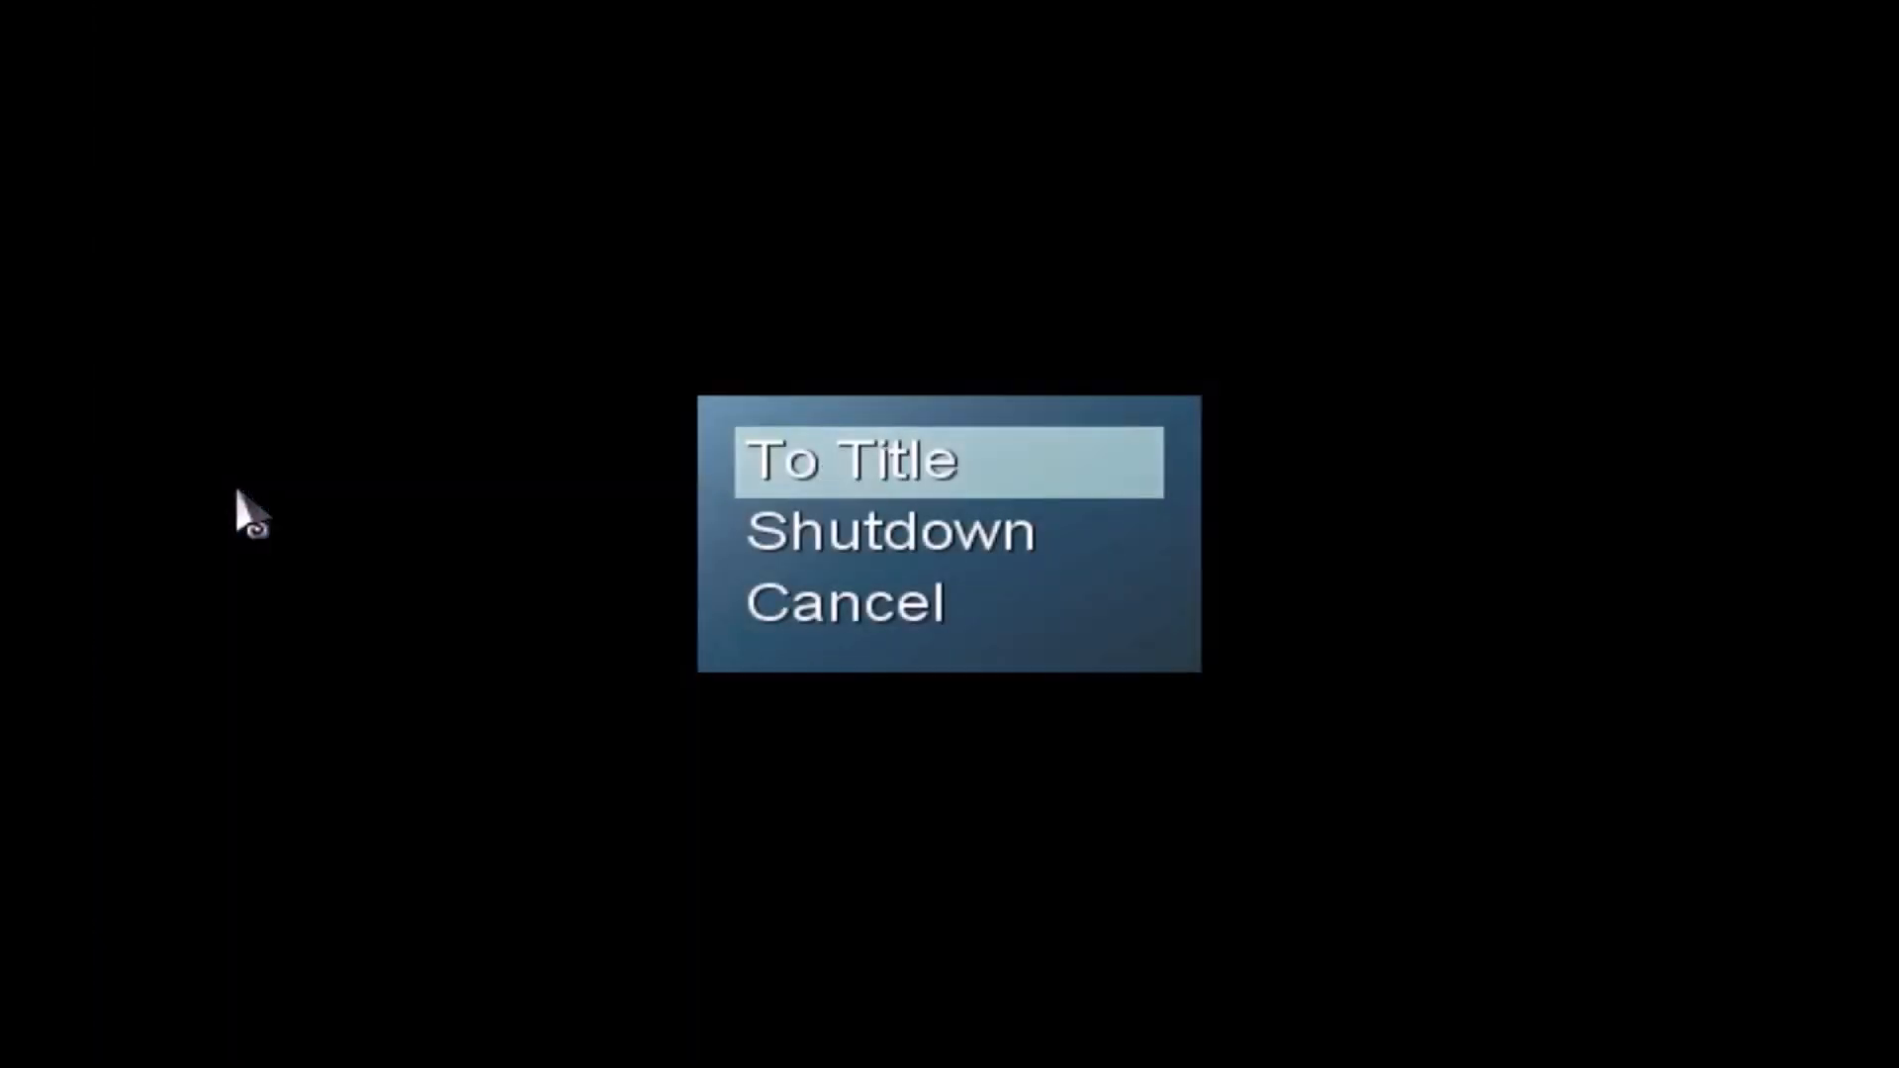
click(797, 565)
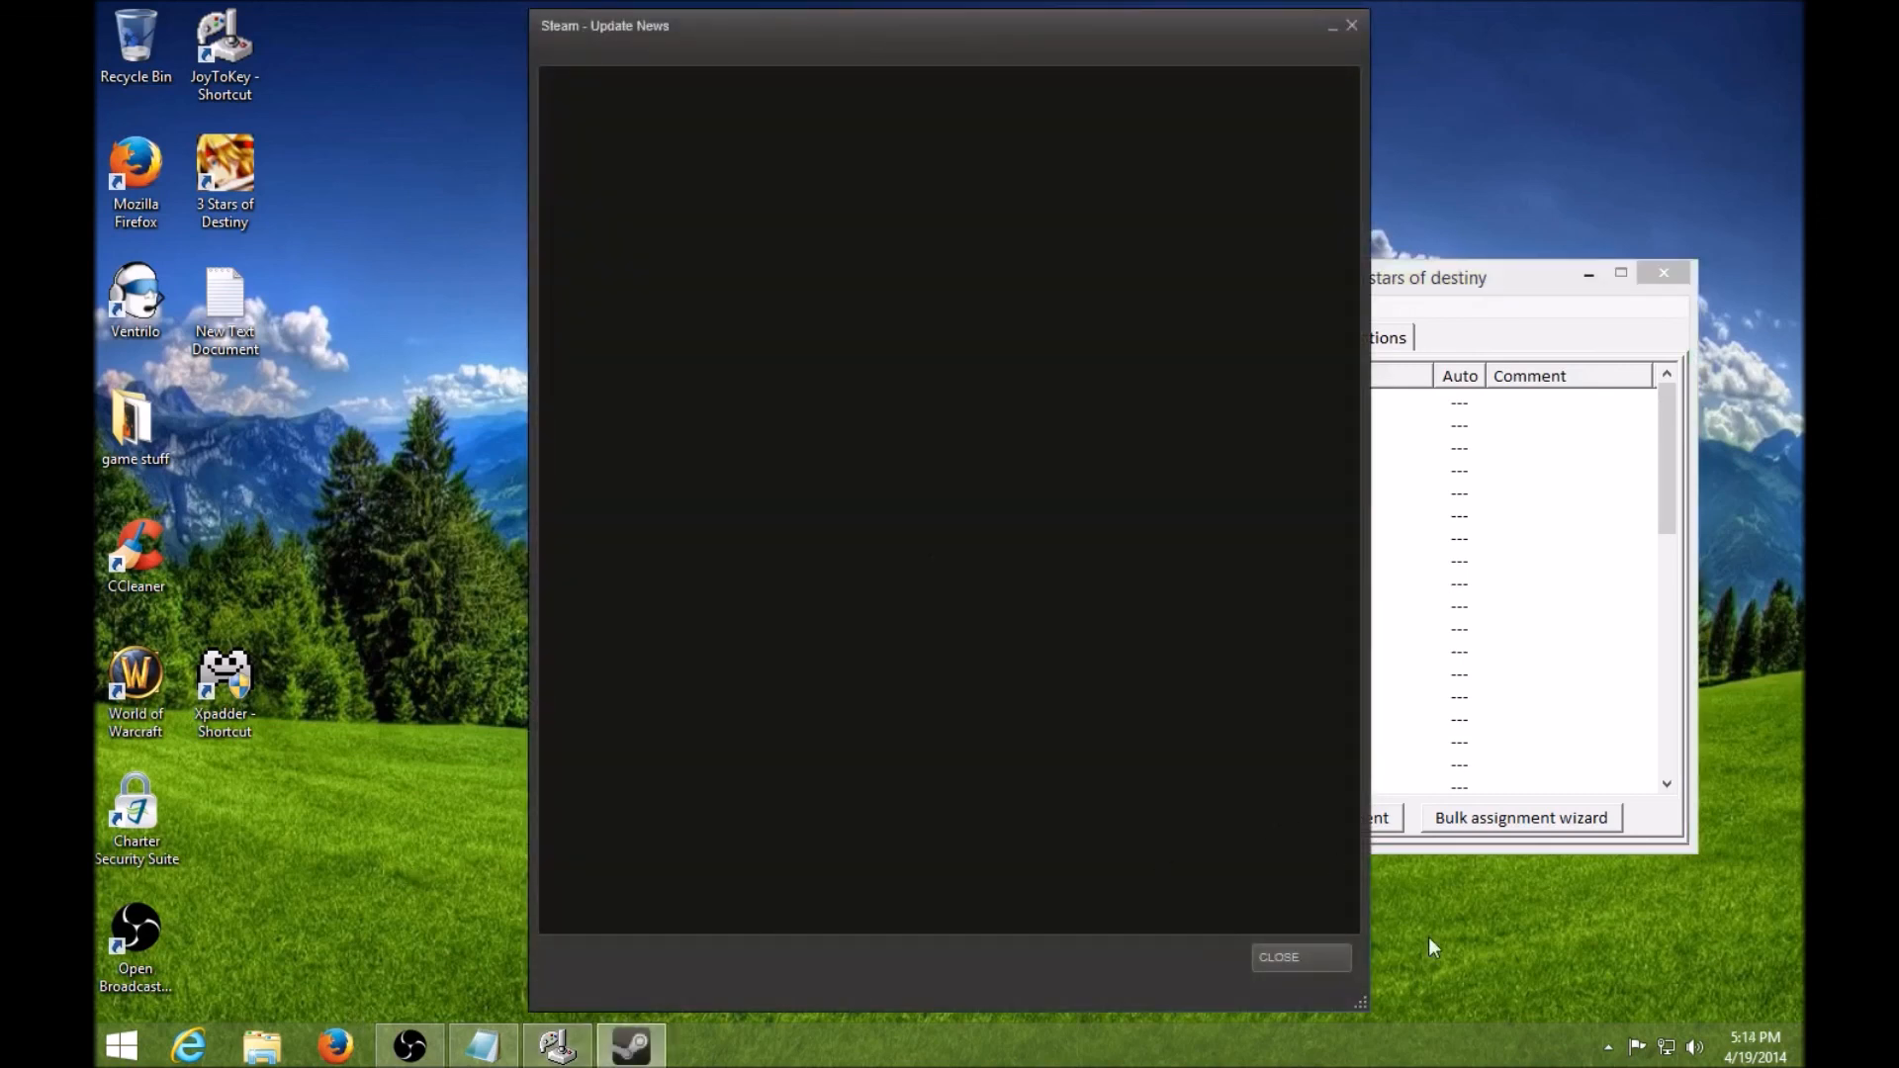
click(1308, 957)
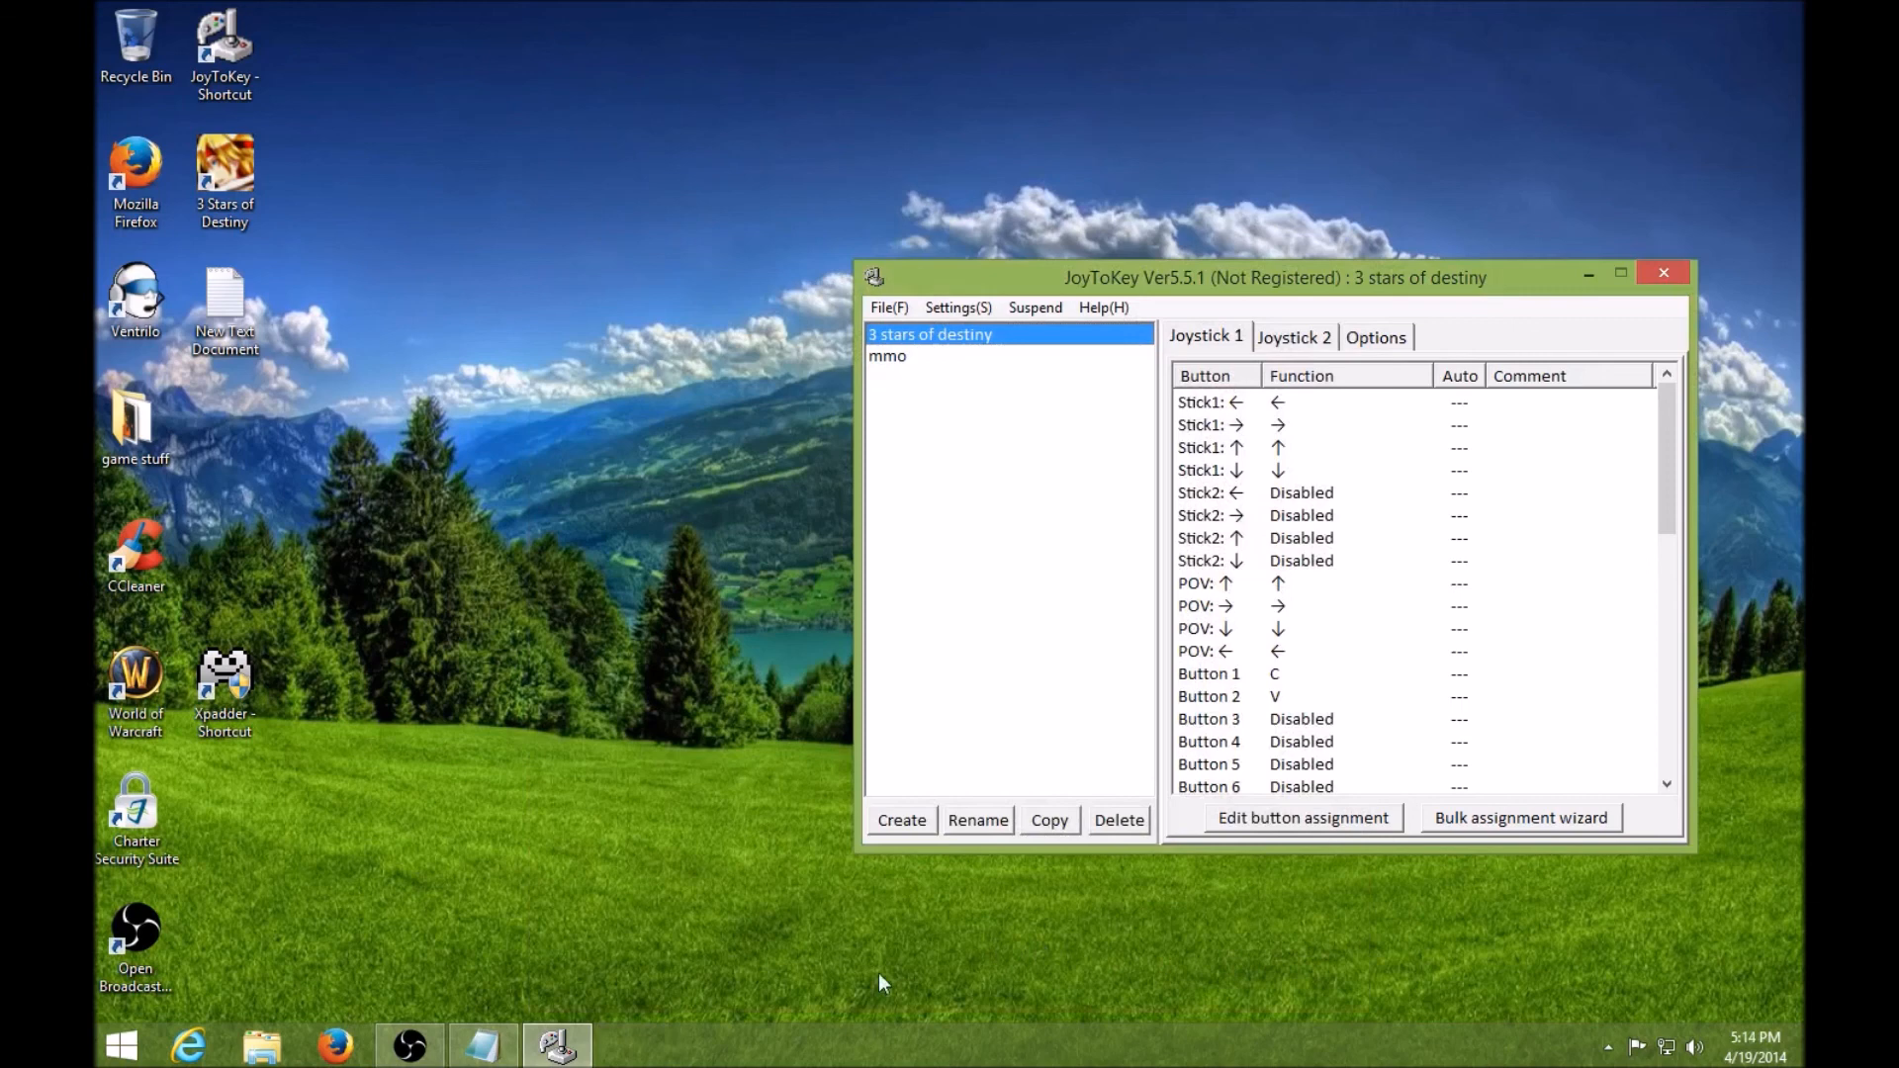
mouse_move(551, 1053)
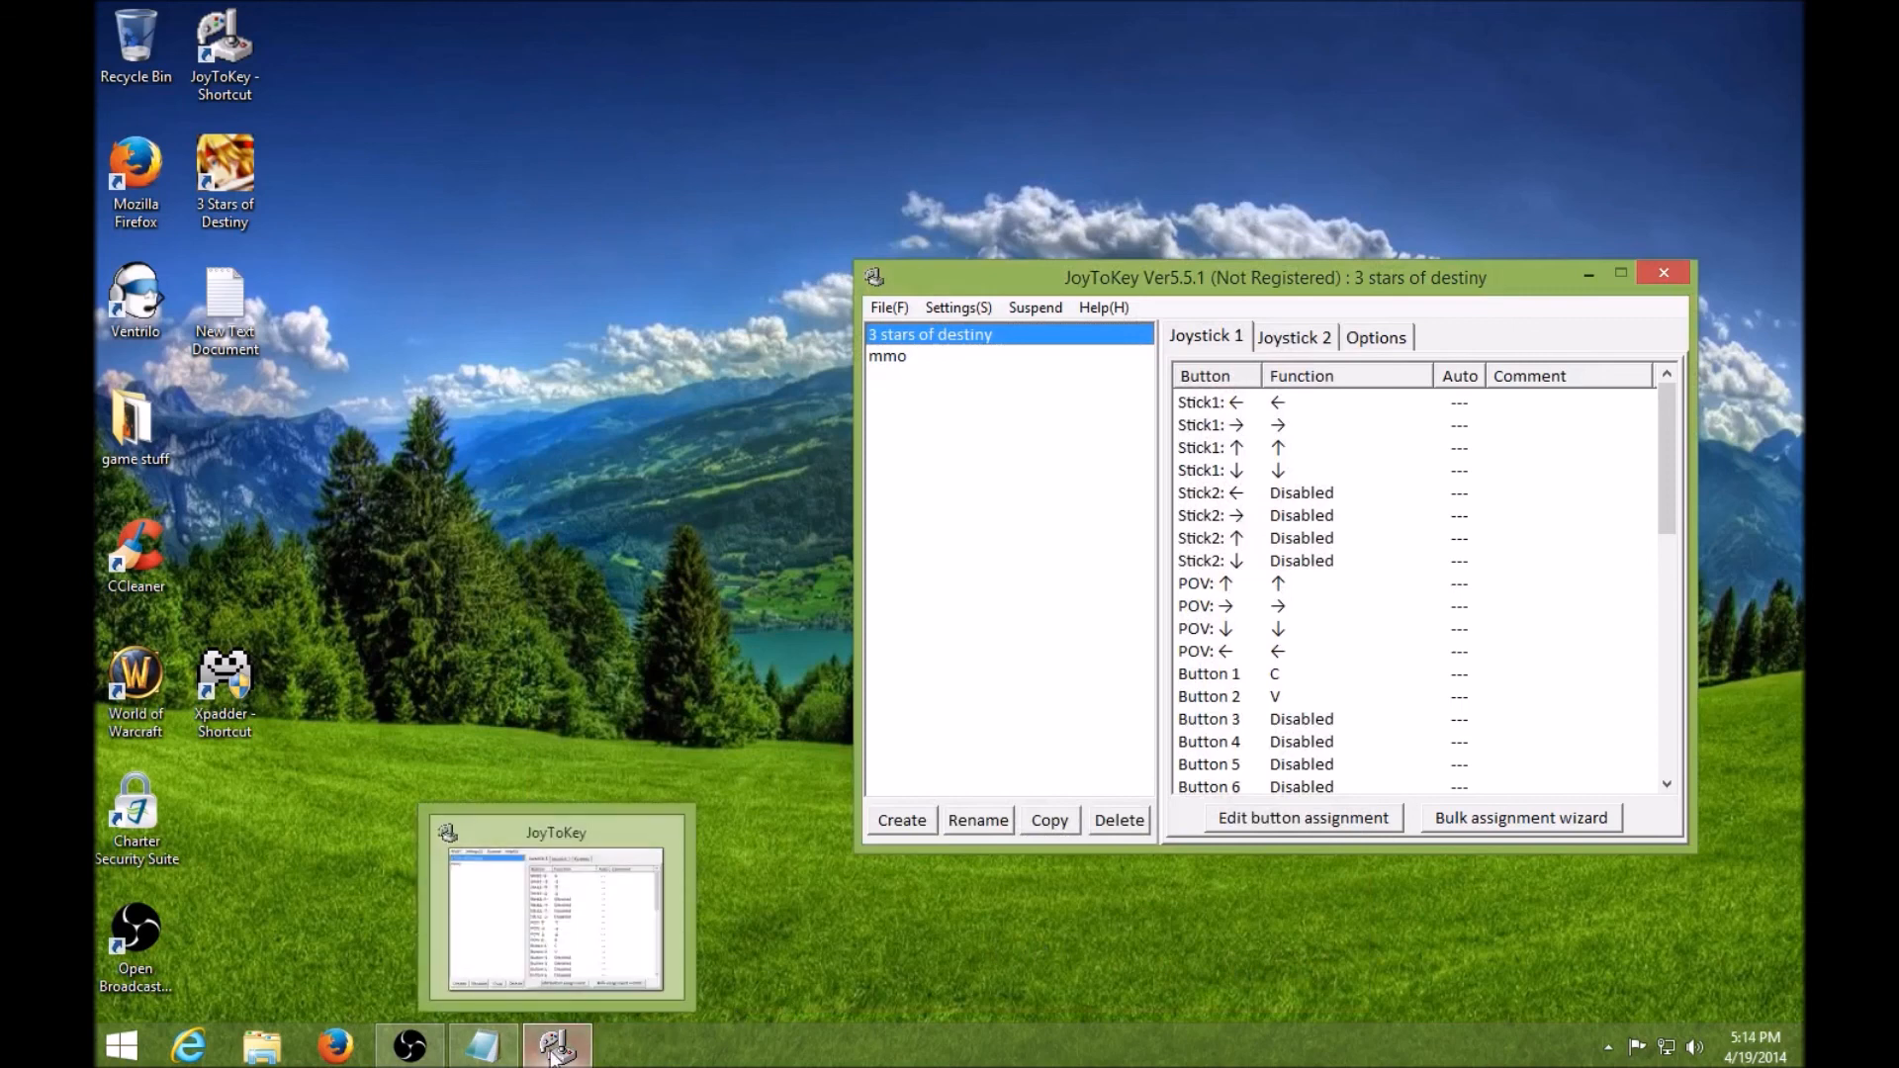